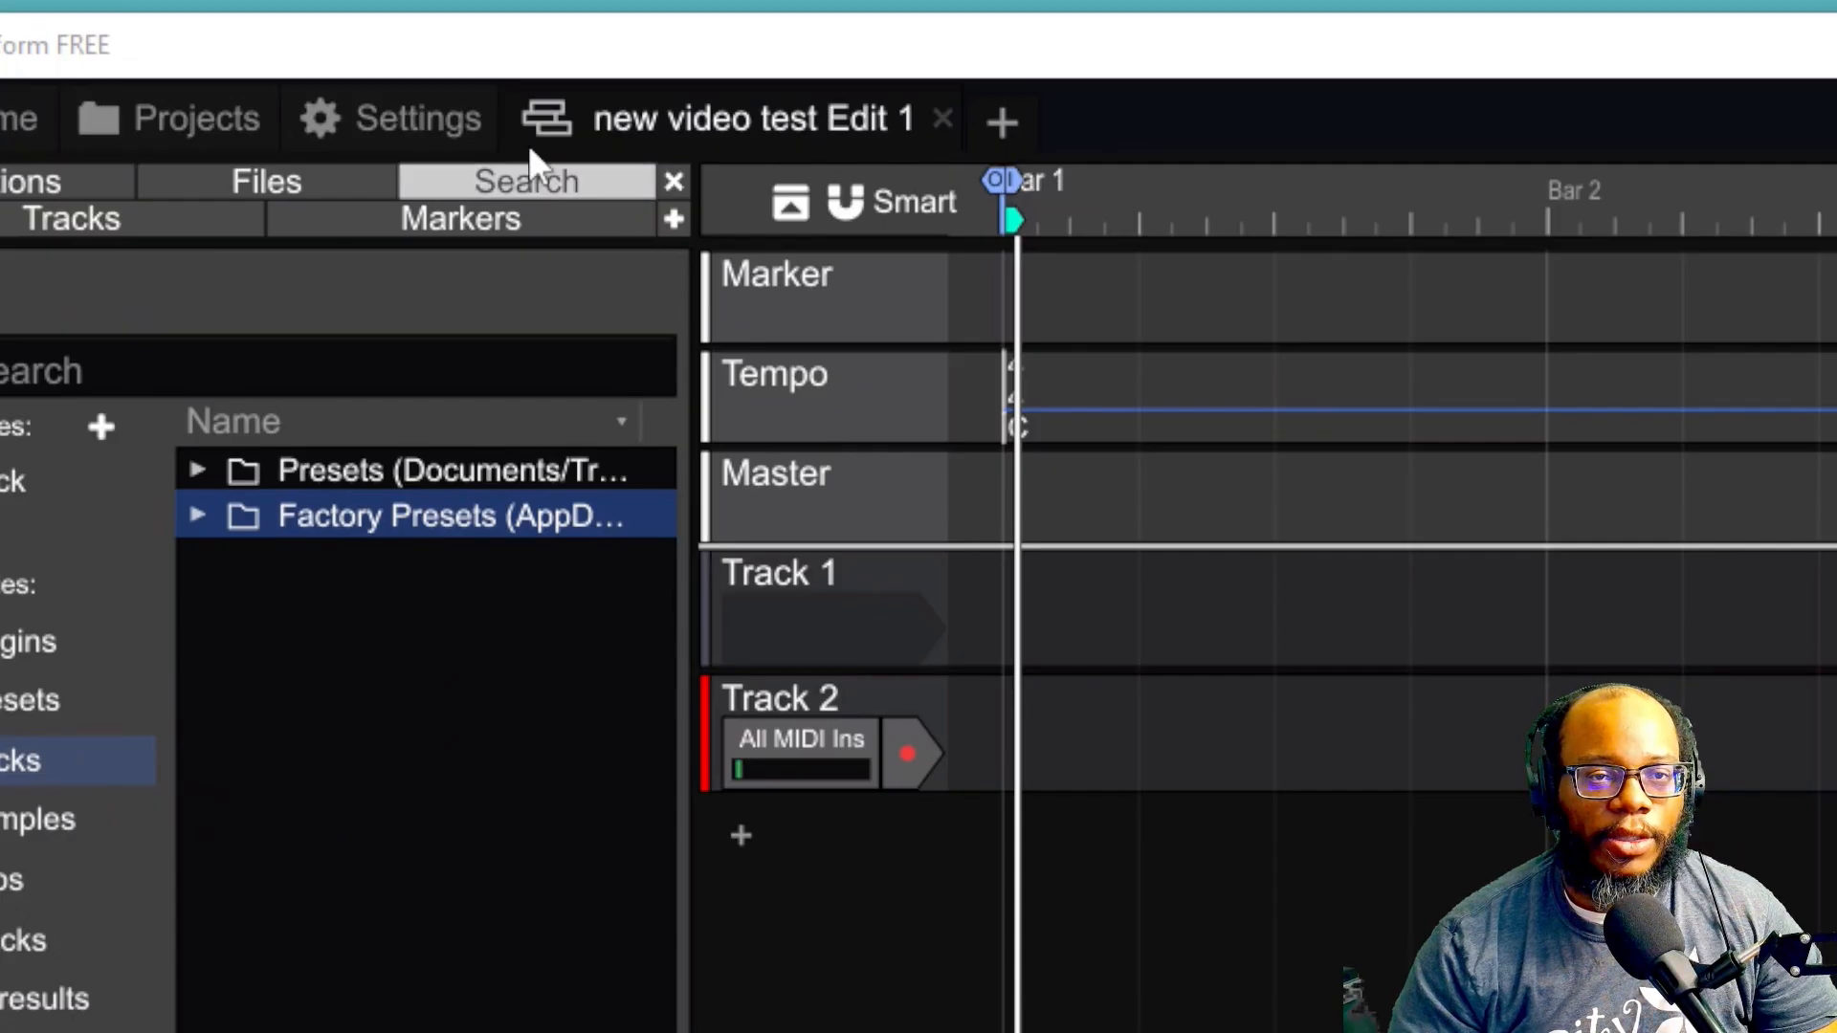
# Step: Open the audio device settings and select ASIO as the audio device type
pyautogui.click(441, 124)
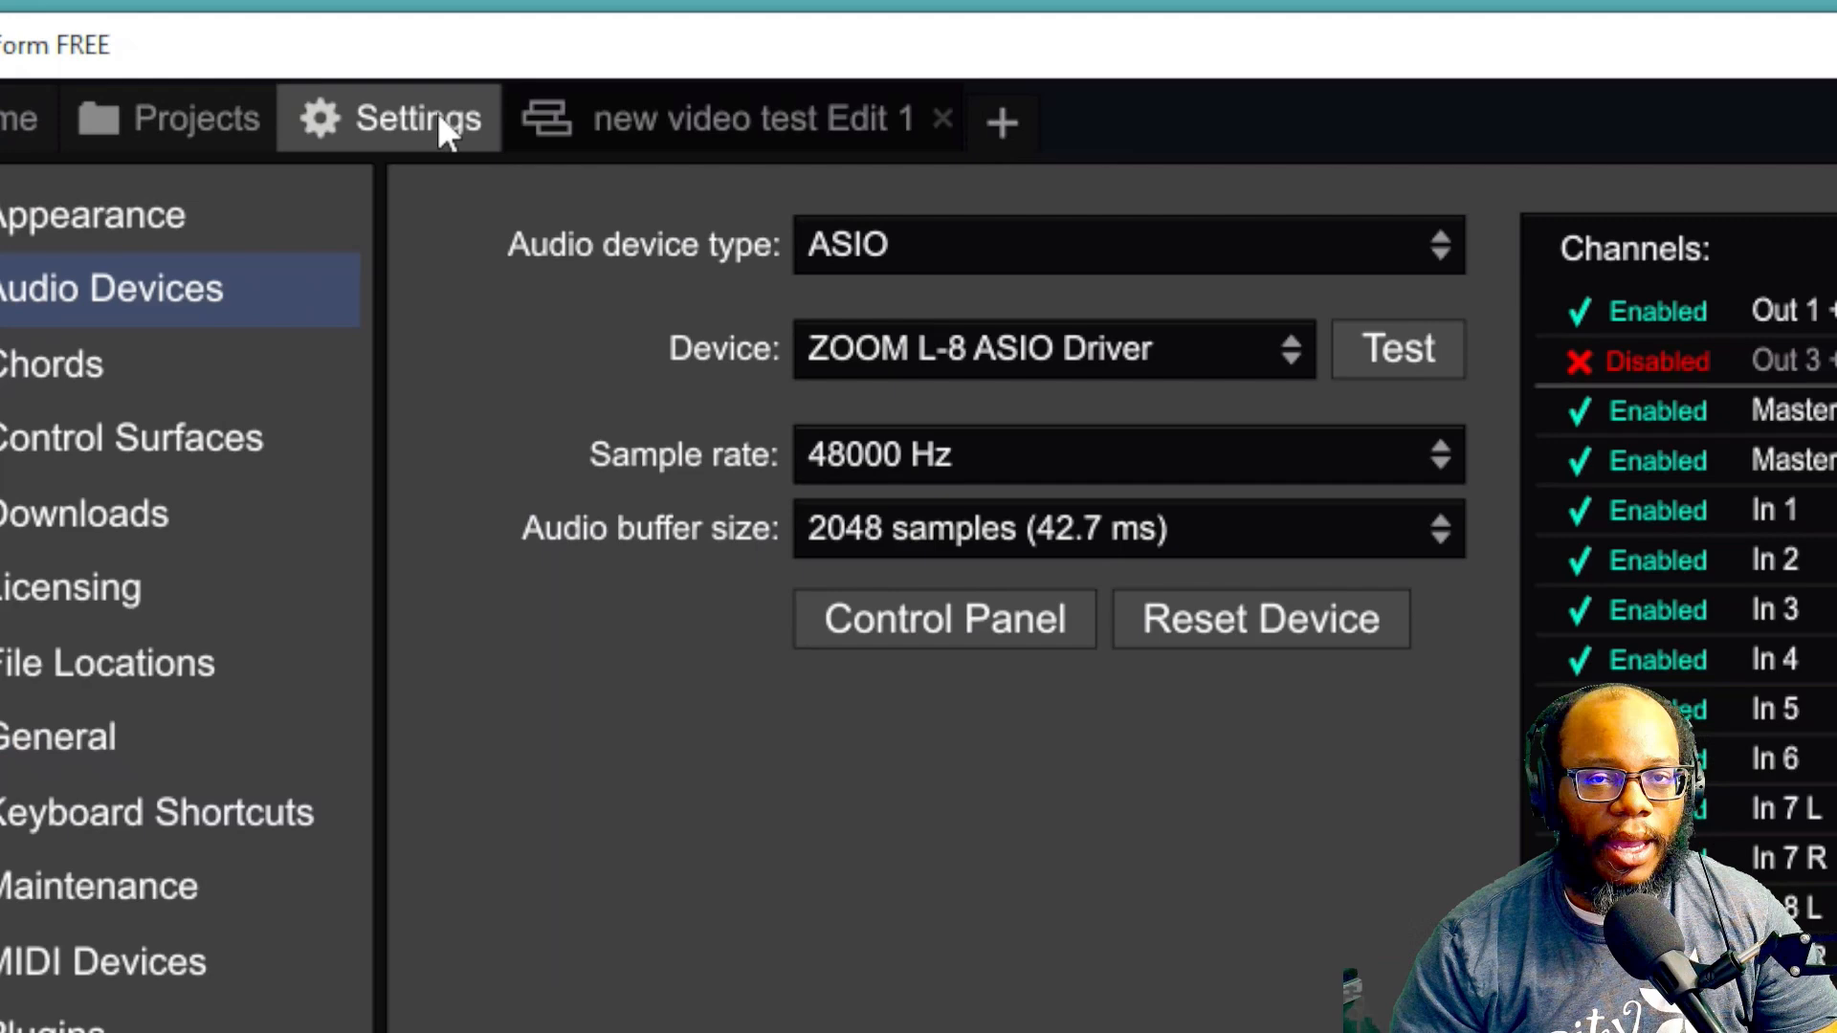
pyautogui.click(17, 241)
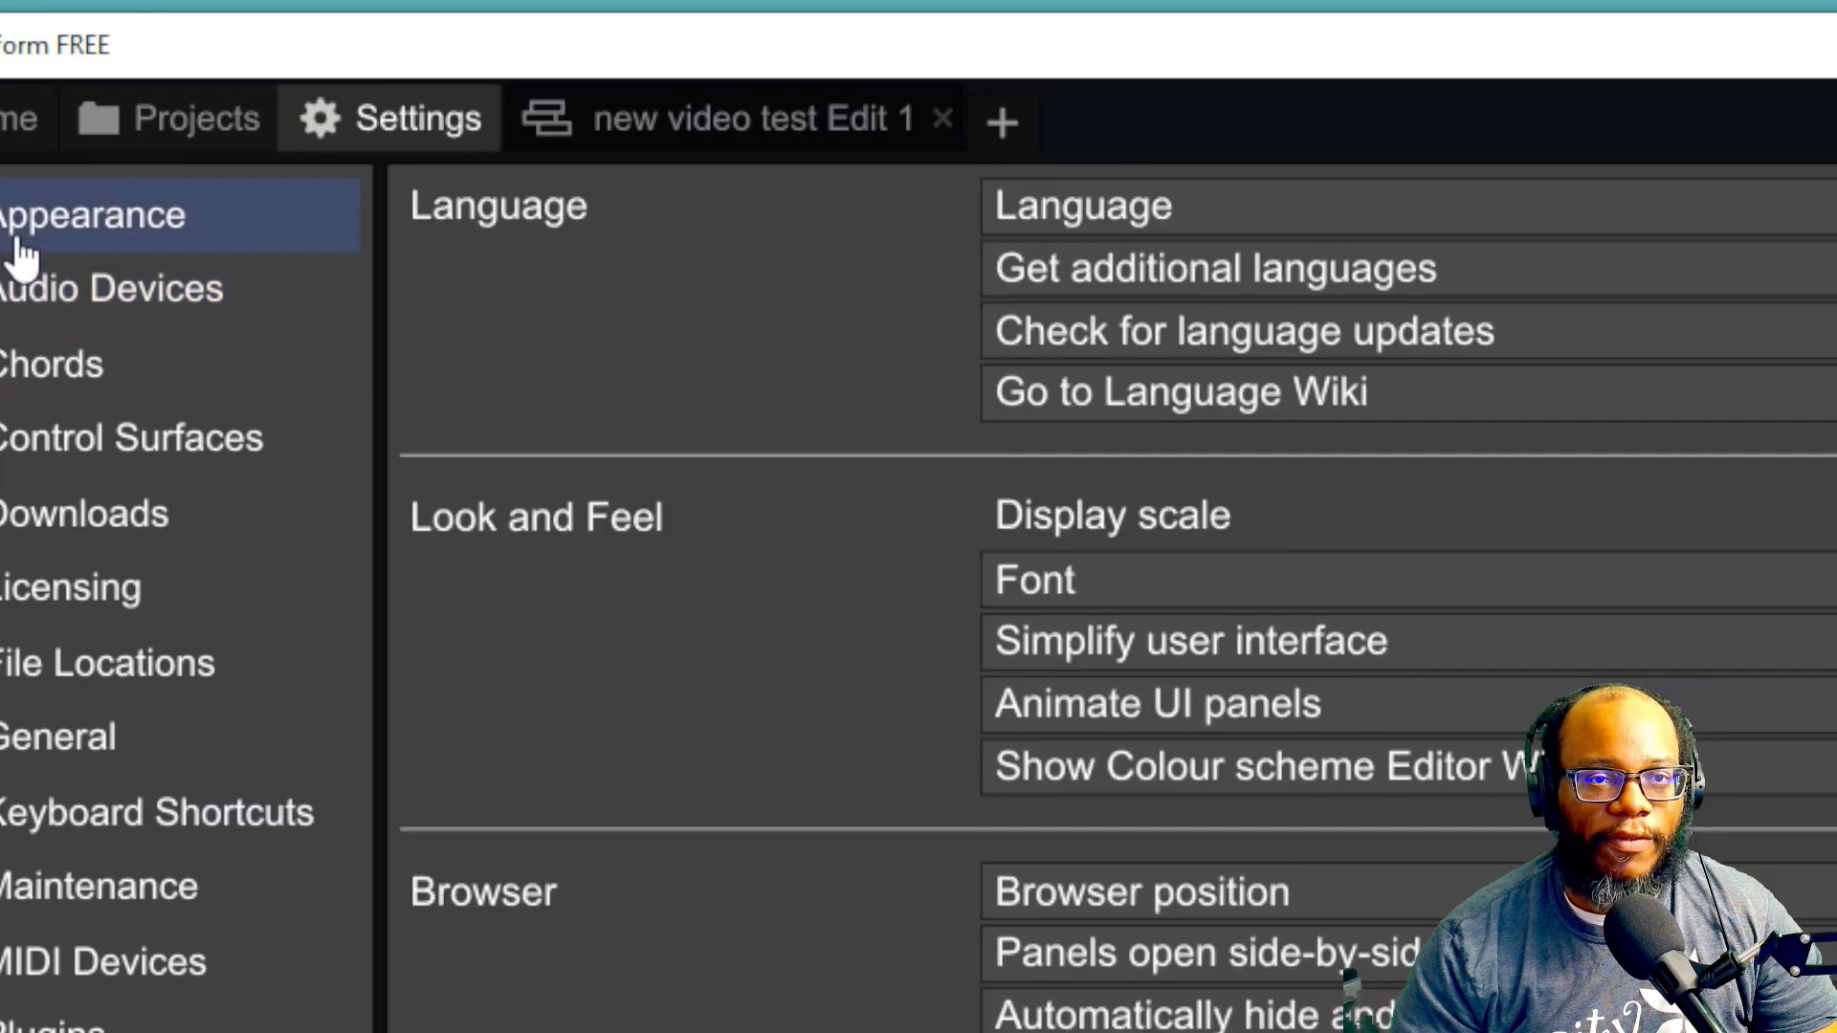
pyautogui.click(69, 318)
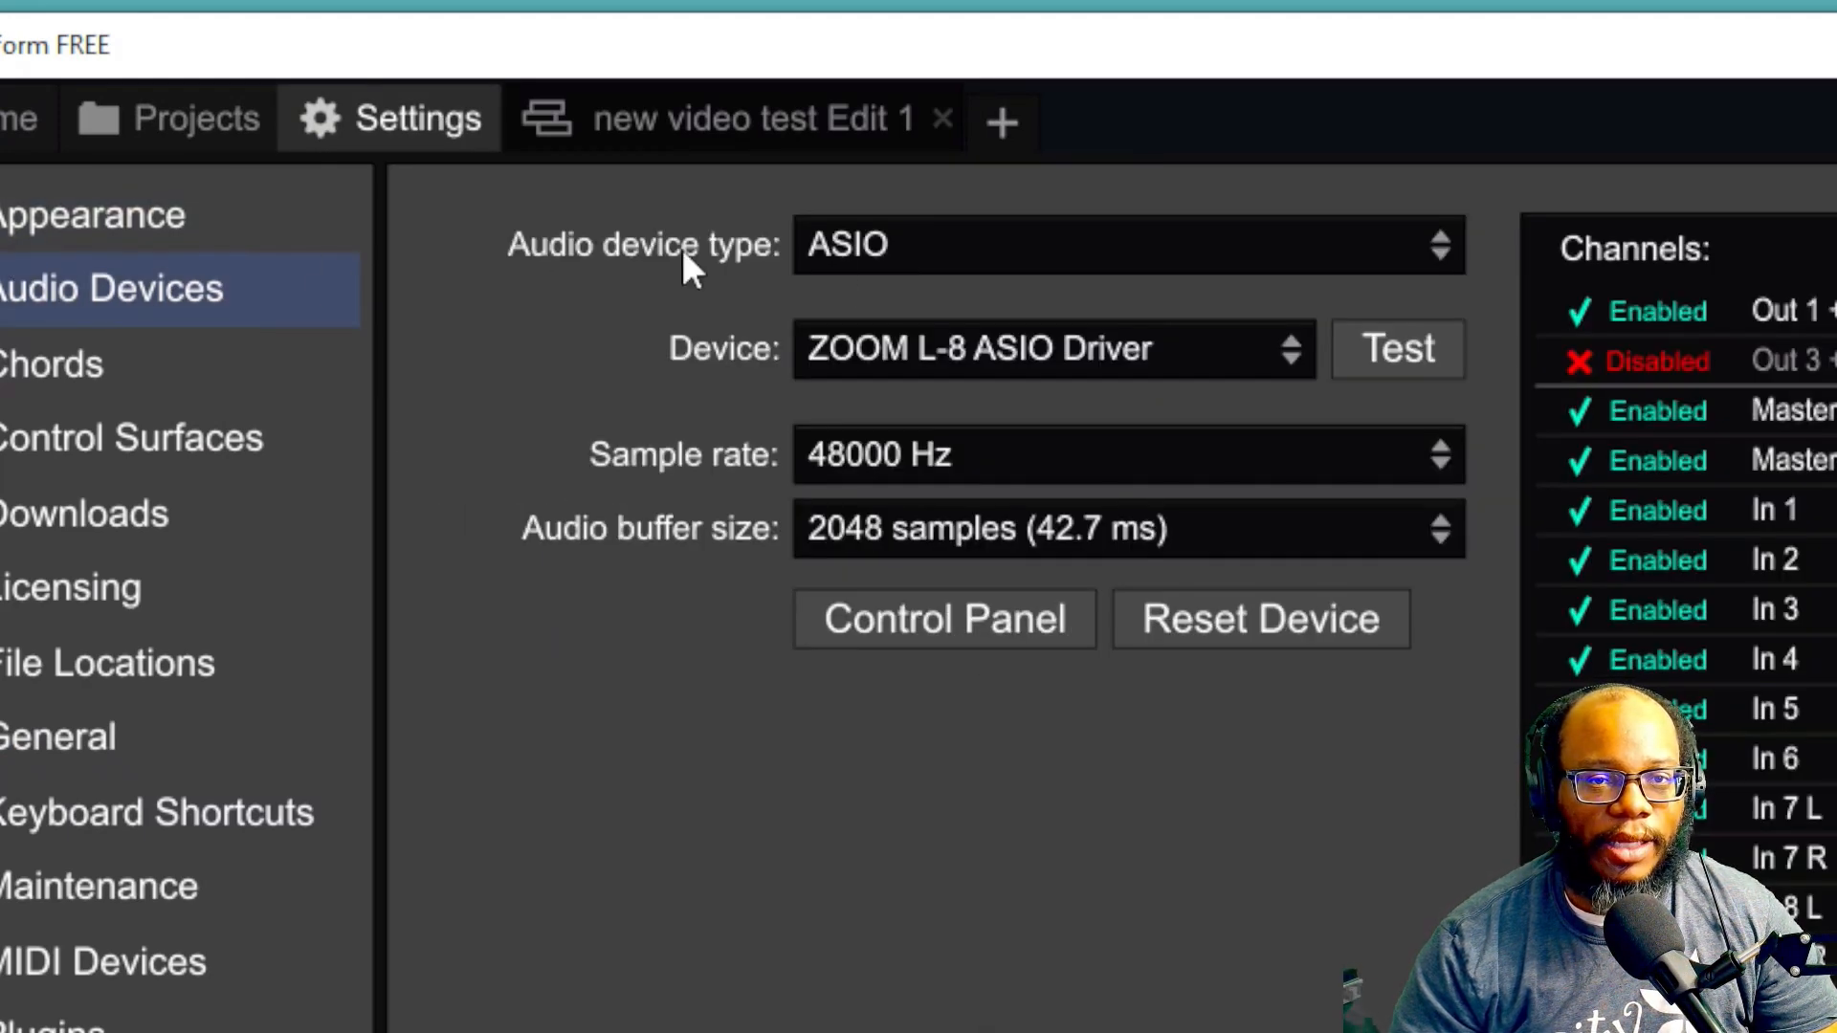
pyautogui.click(999, 279)
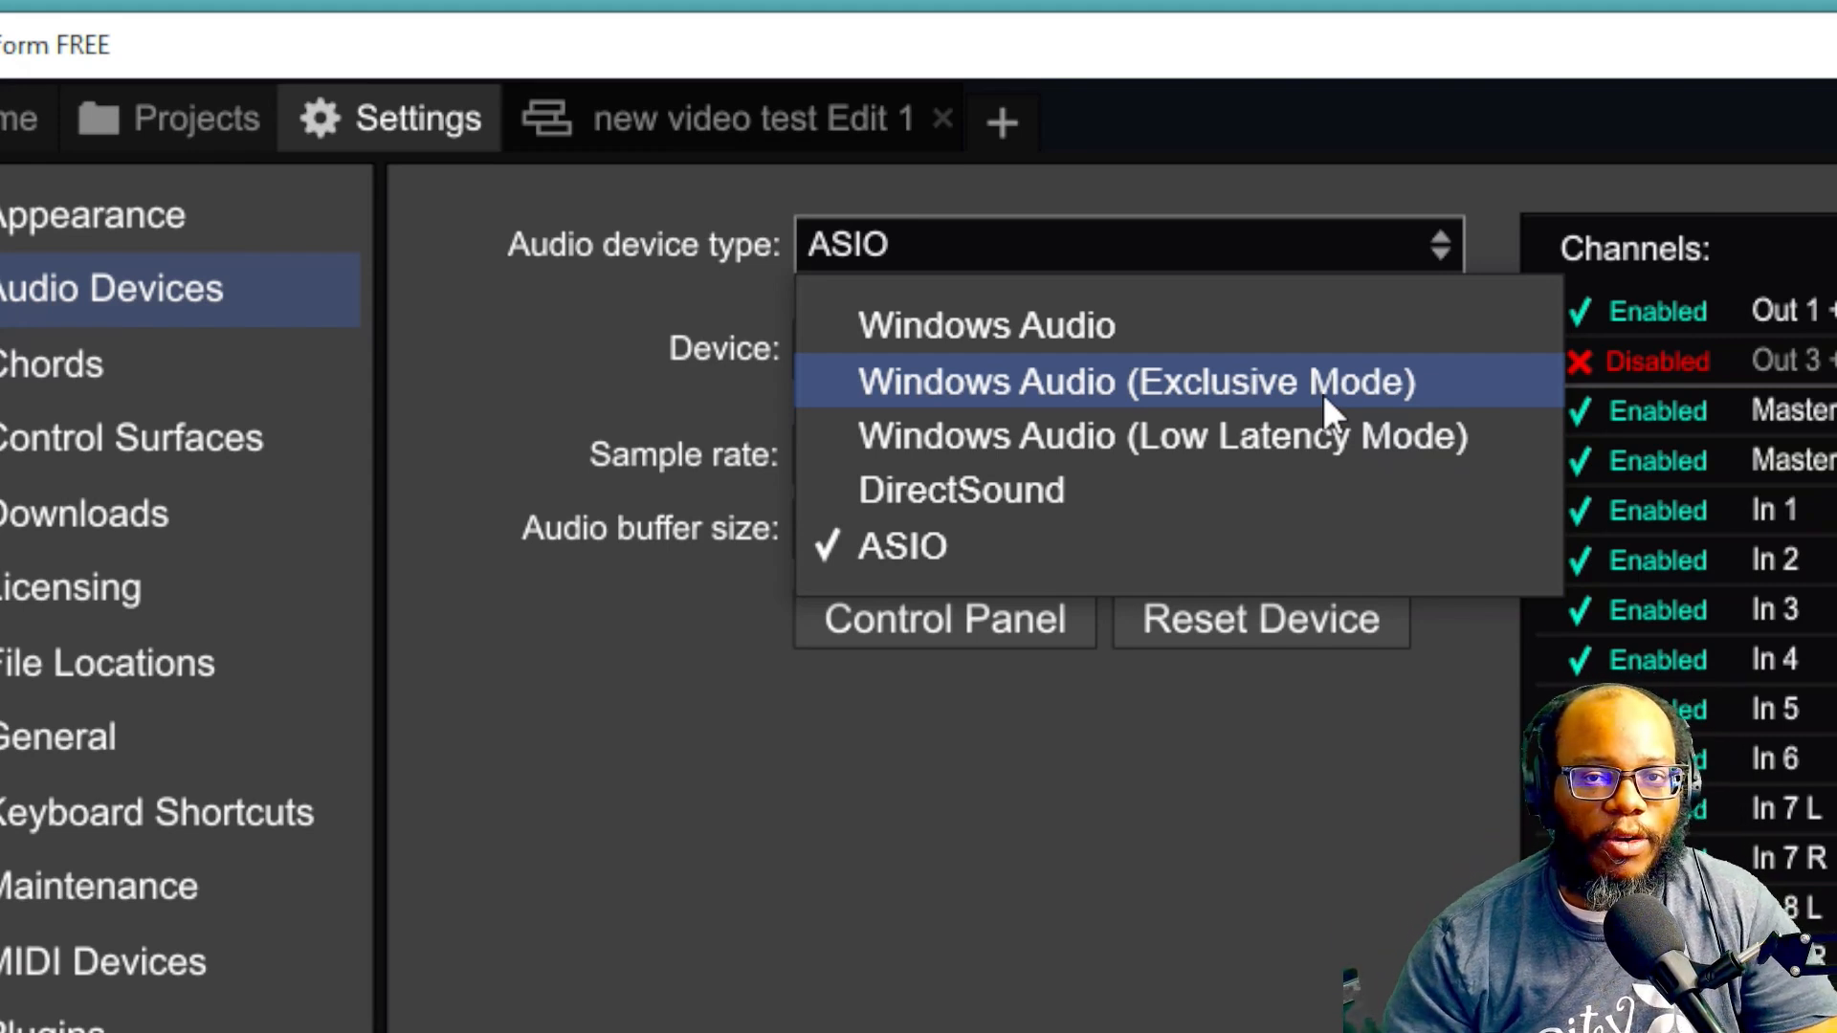
pyautogui.click(1181, 555)
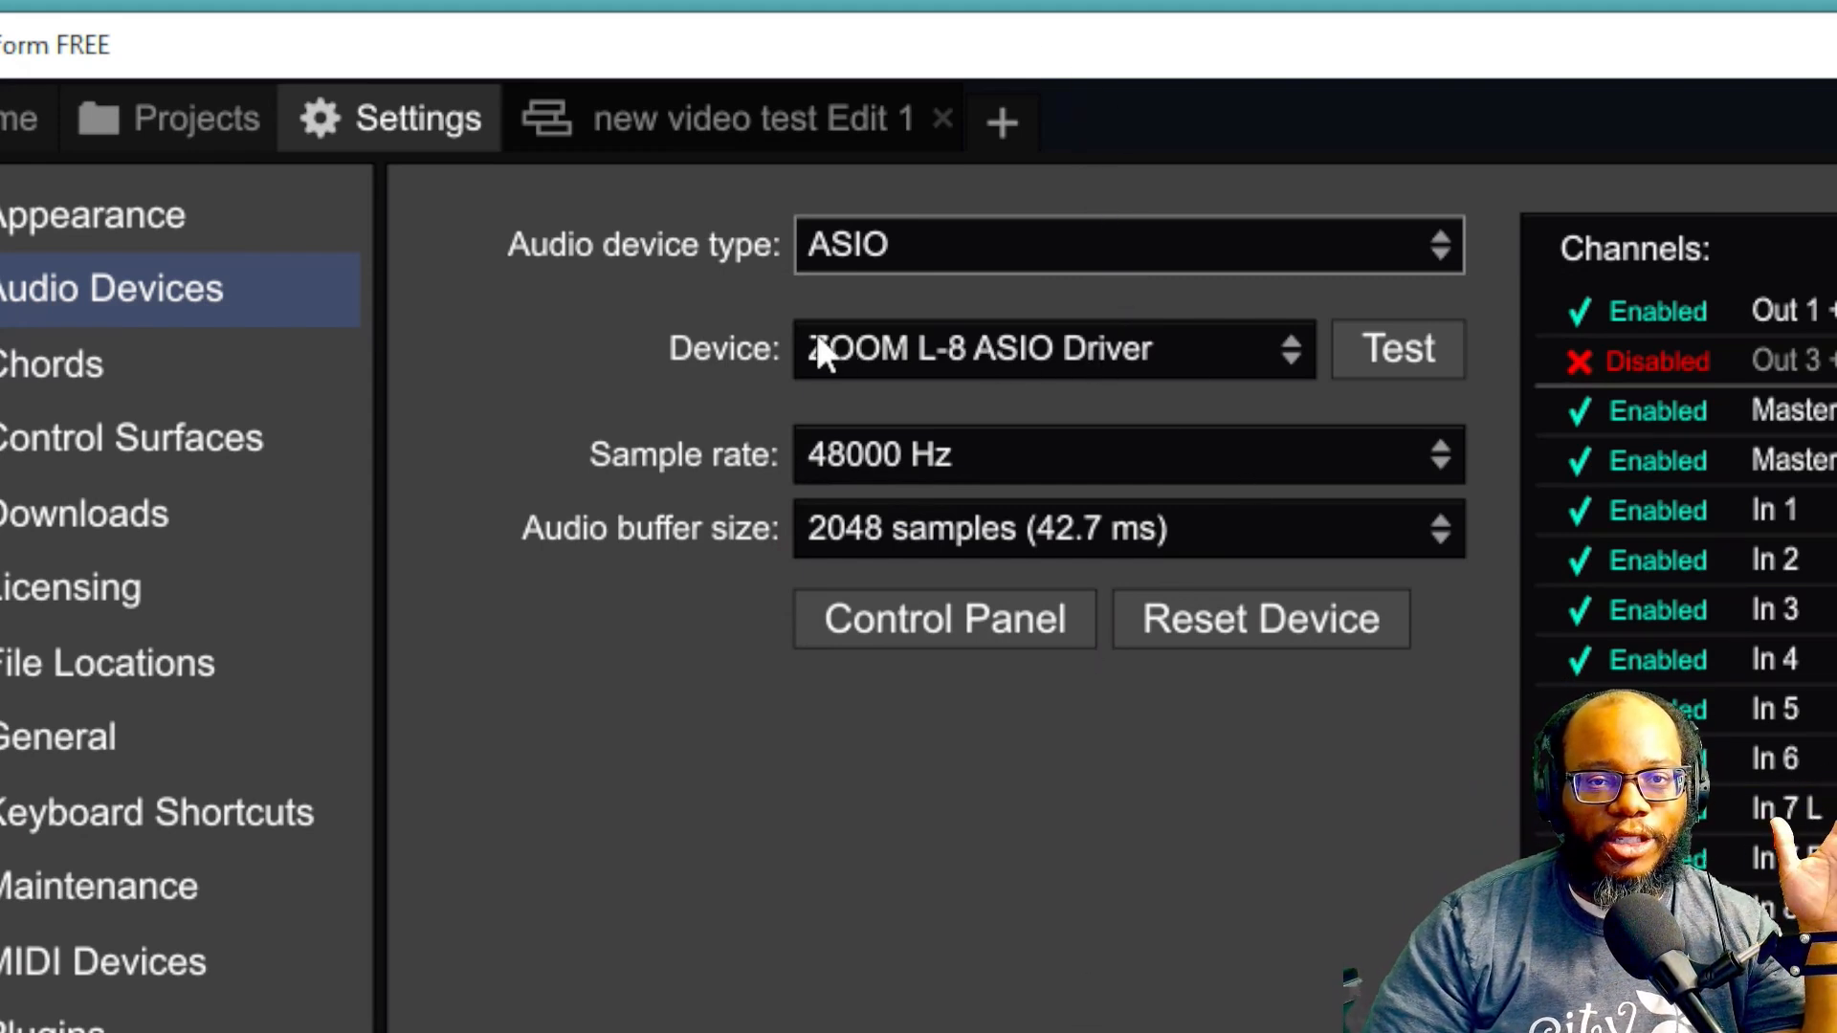
# Step: Select ZOOM L-8 ASIO Driver as the audio device and check its available sample rates
pyautogui.click(1058, 344)
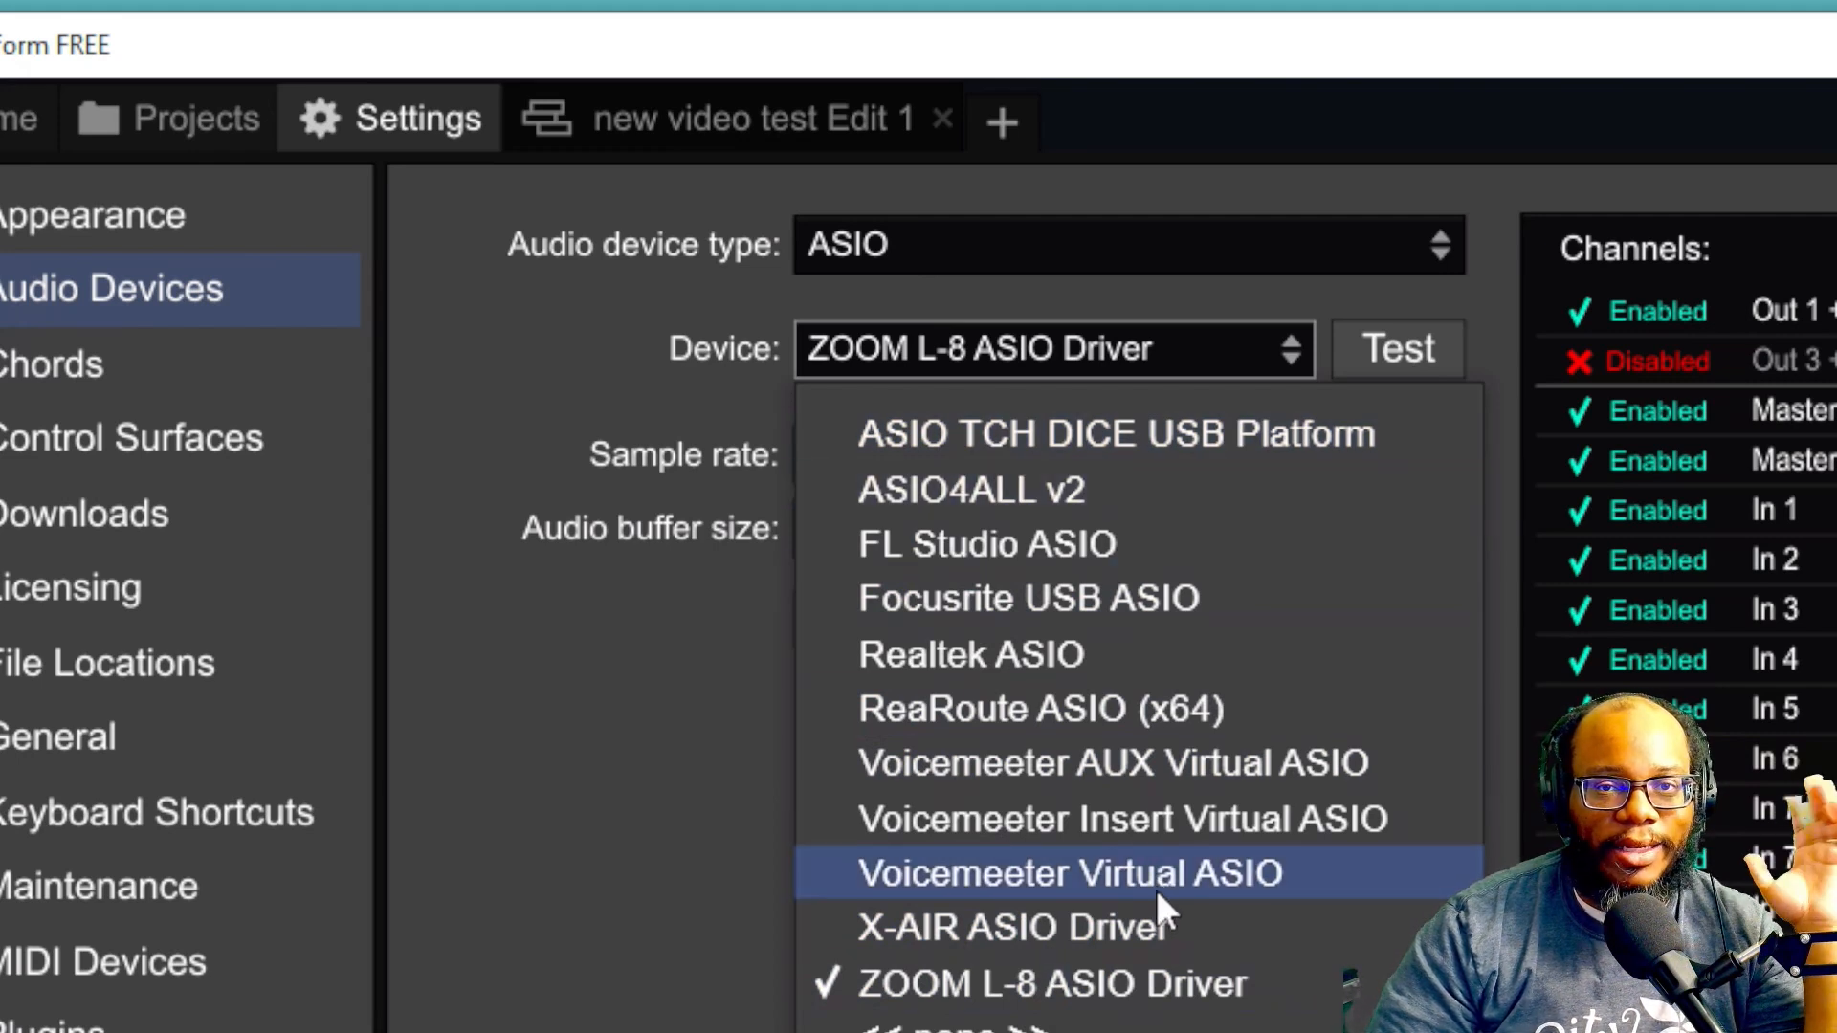
pyautogui.click(1112, 984)
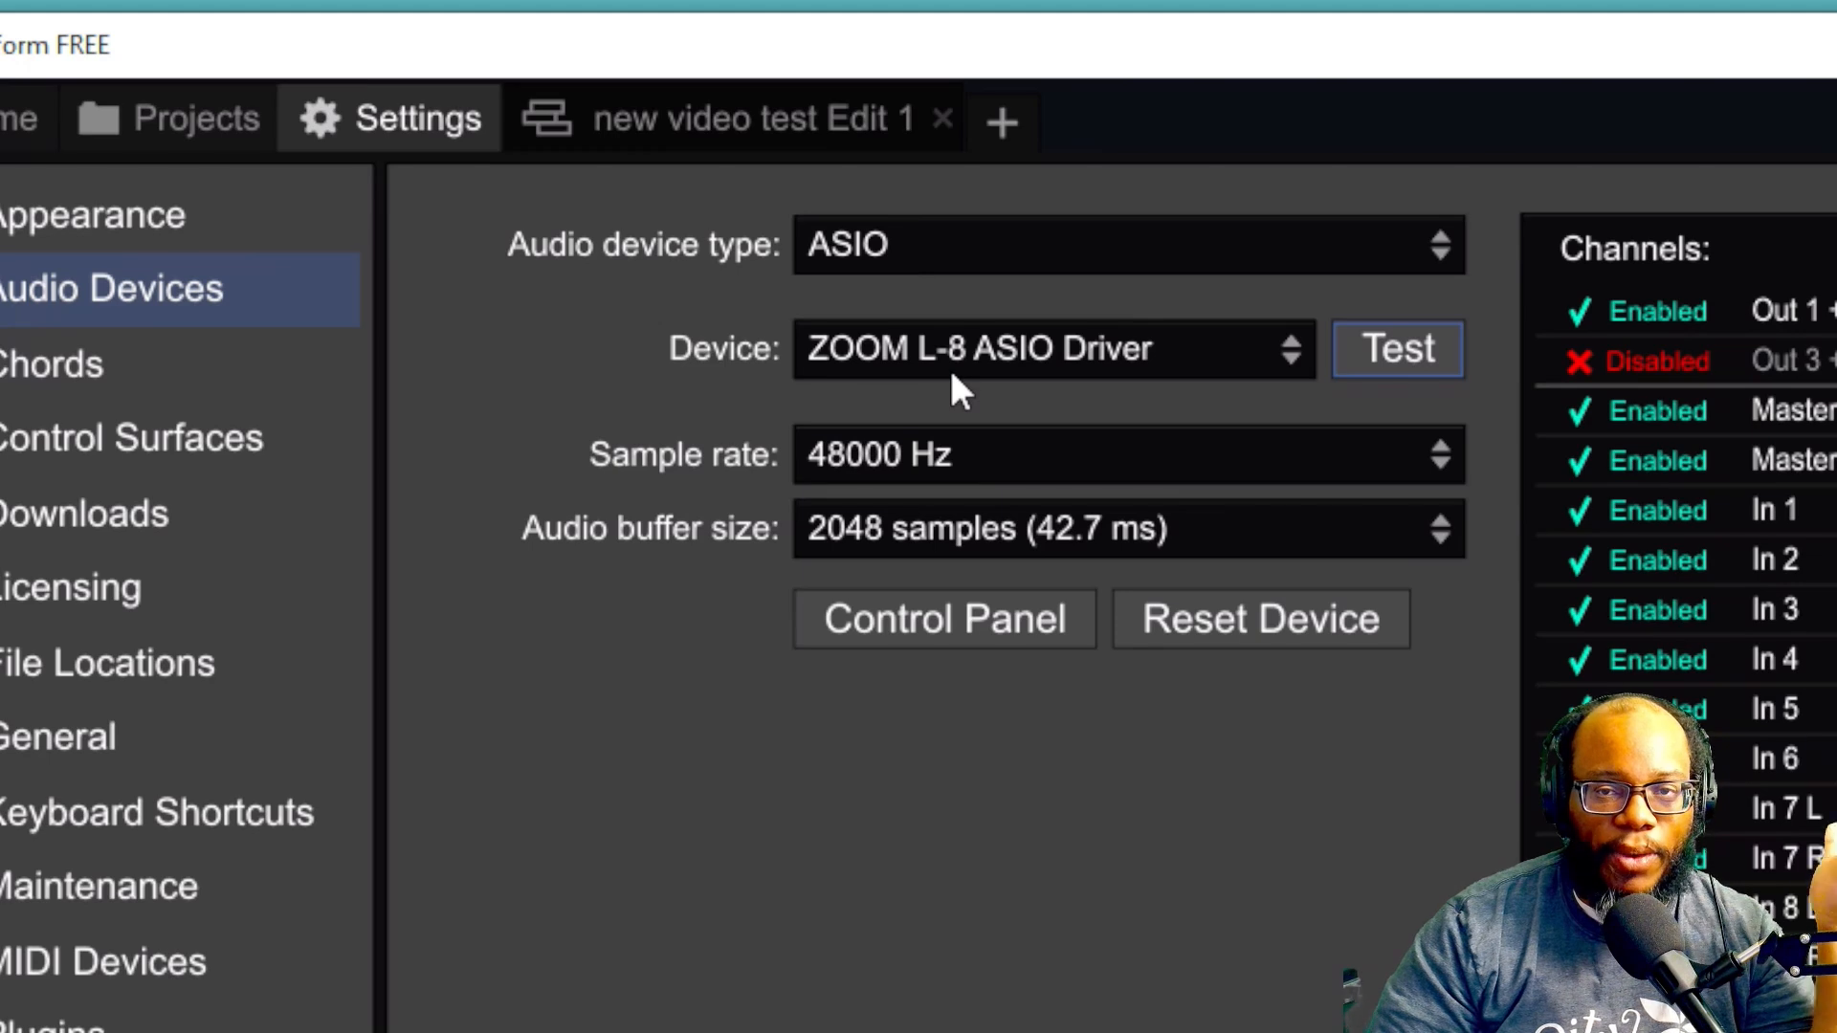
pyautogui.click(1135, 442)
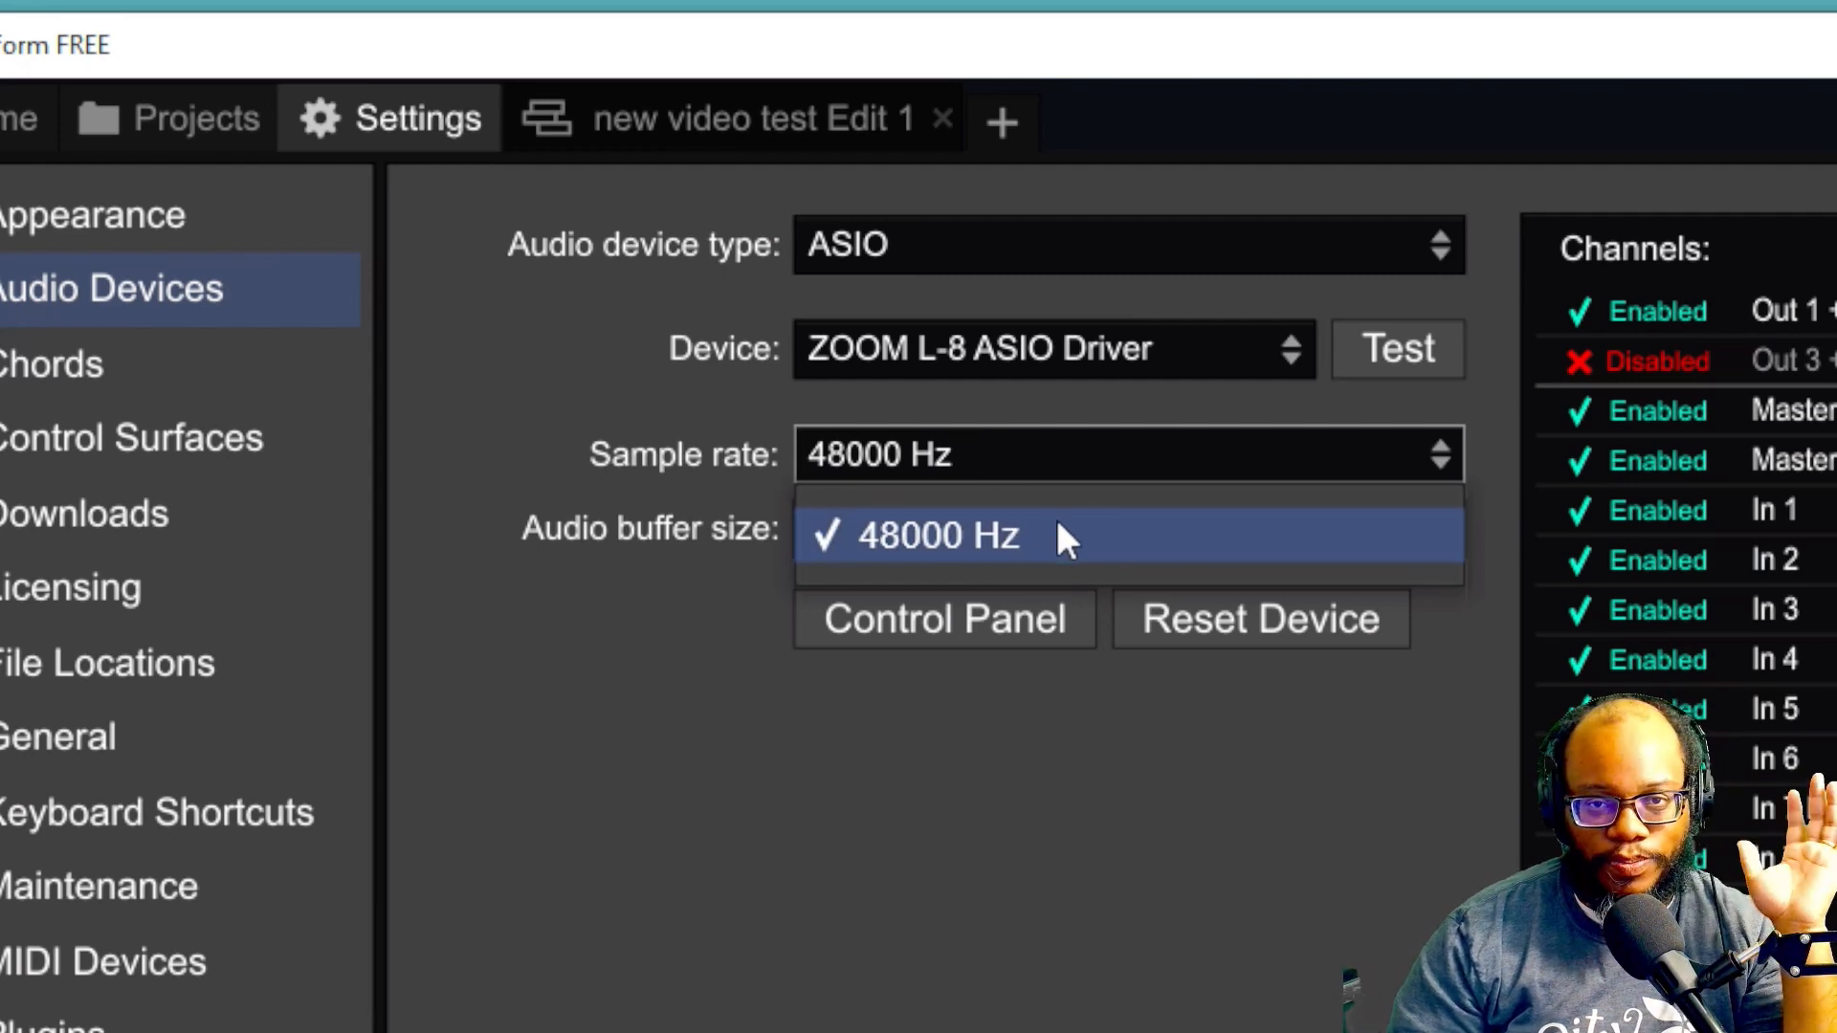
pyautogui.click(1025, 881)
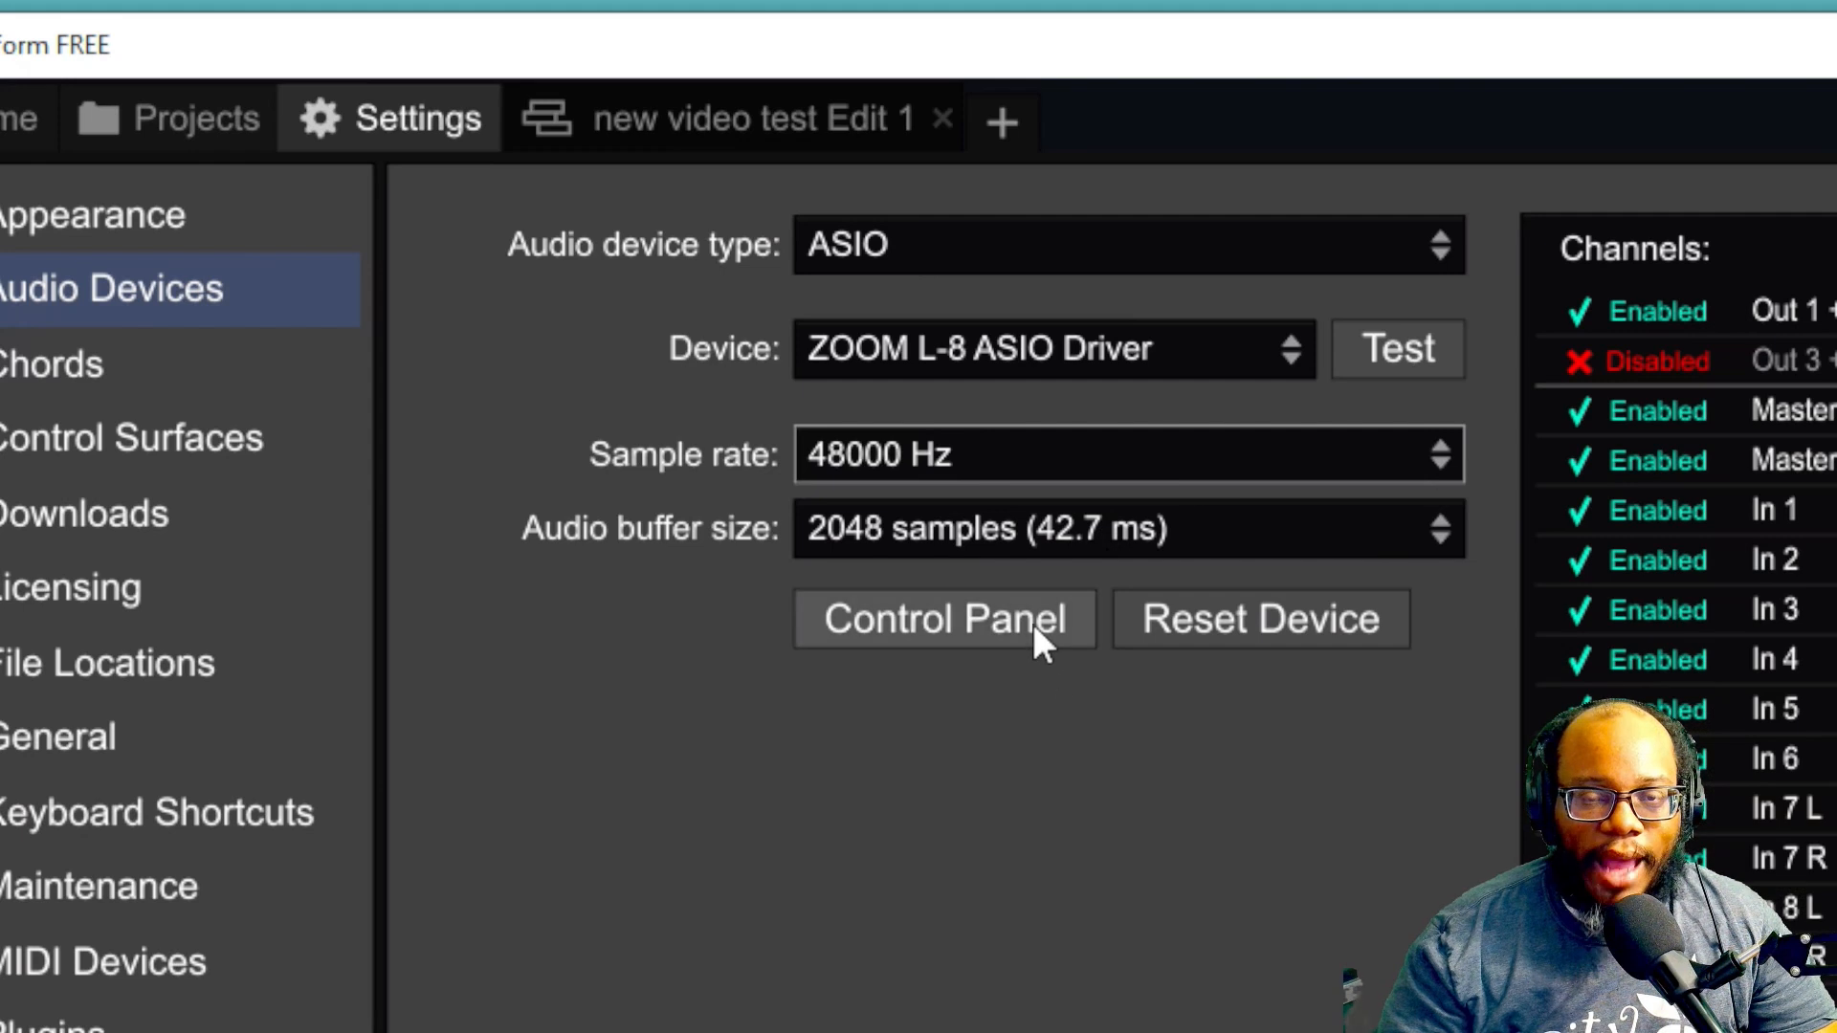
# Step: Examine the ZOOM L-8 driver's control panel and the device and audio device type choices
pyautogui.click(899, 617)
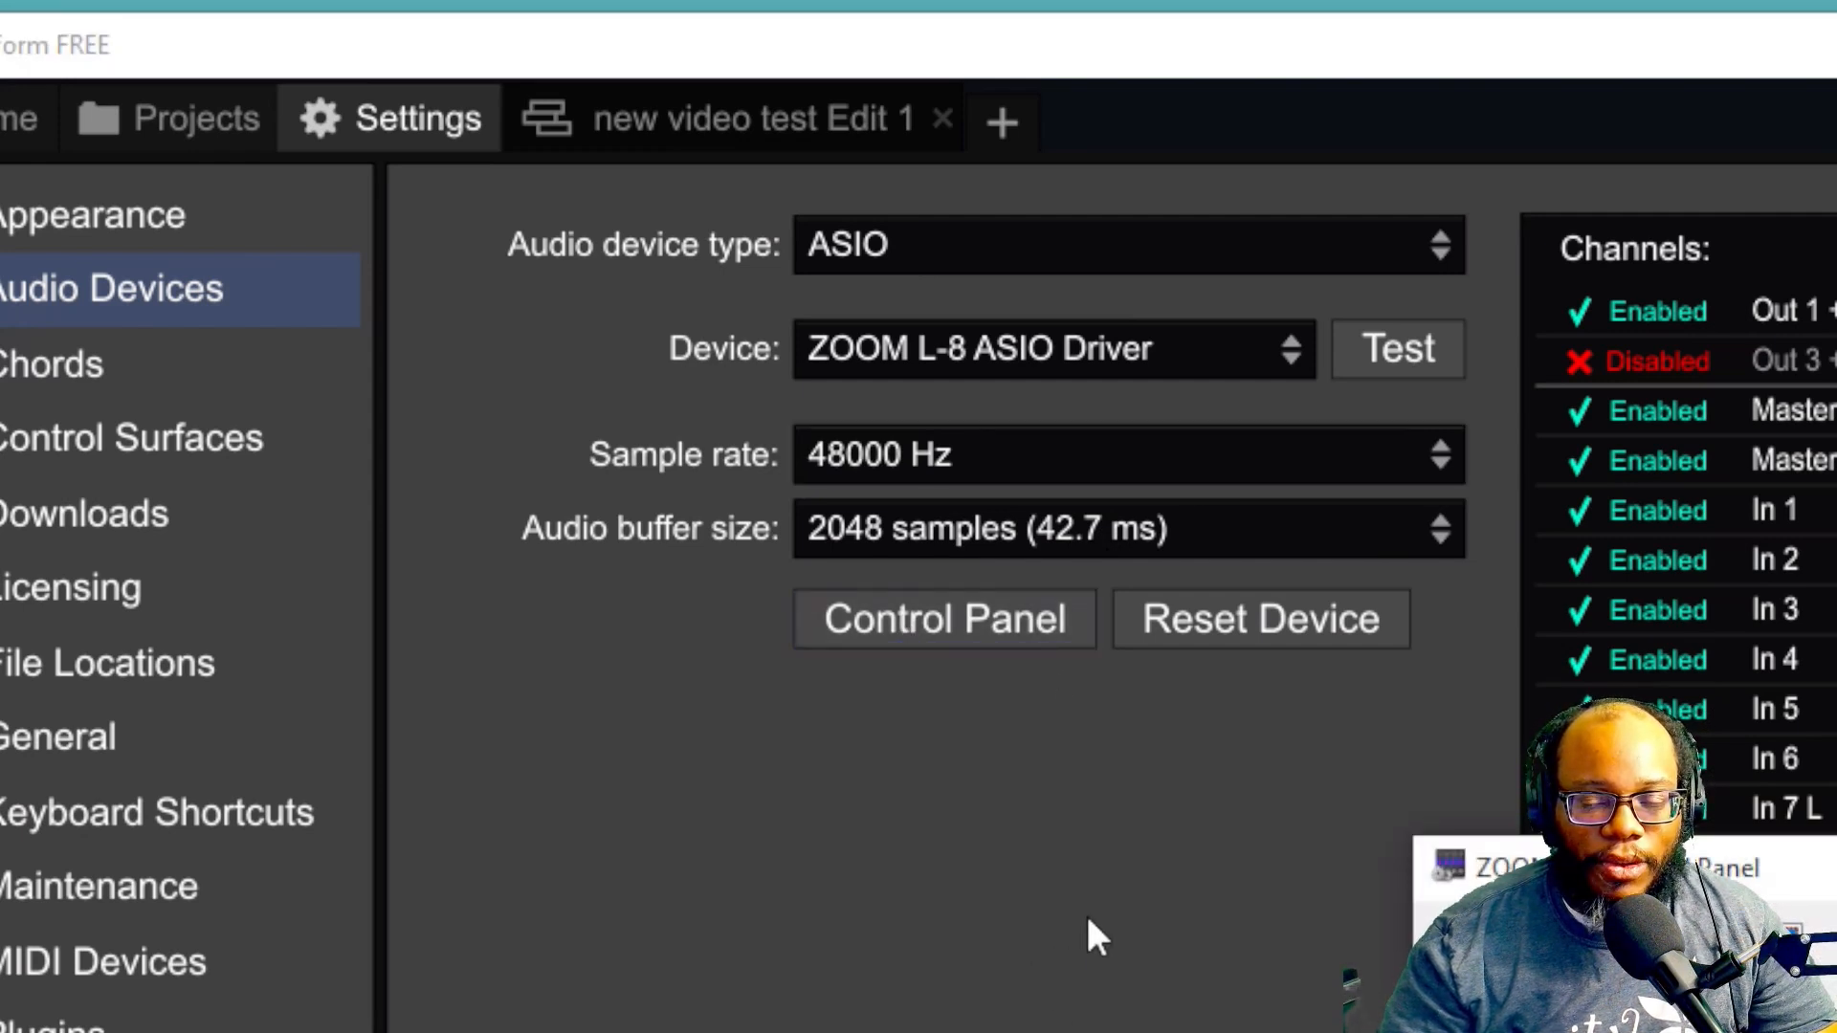
pyautogui.moveTo(986, 708); pyautogui.dragTo(909, 737)
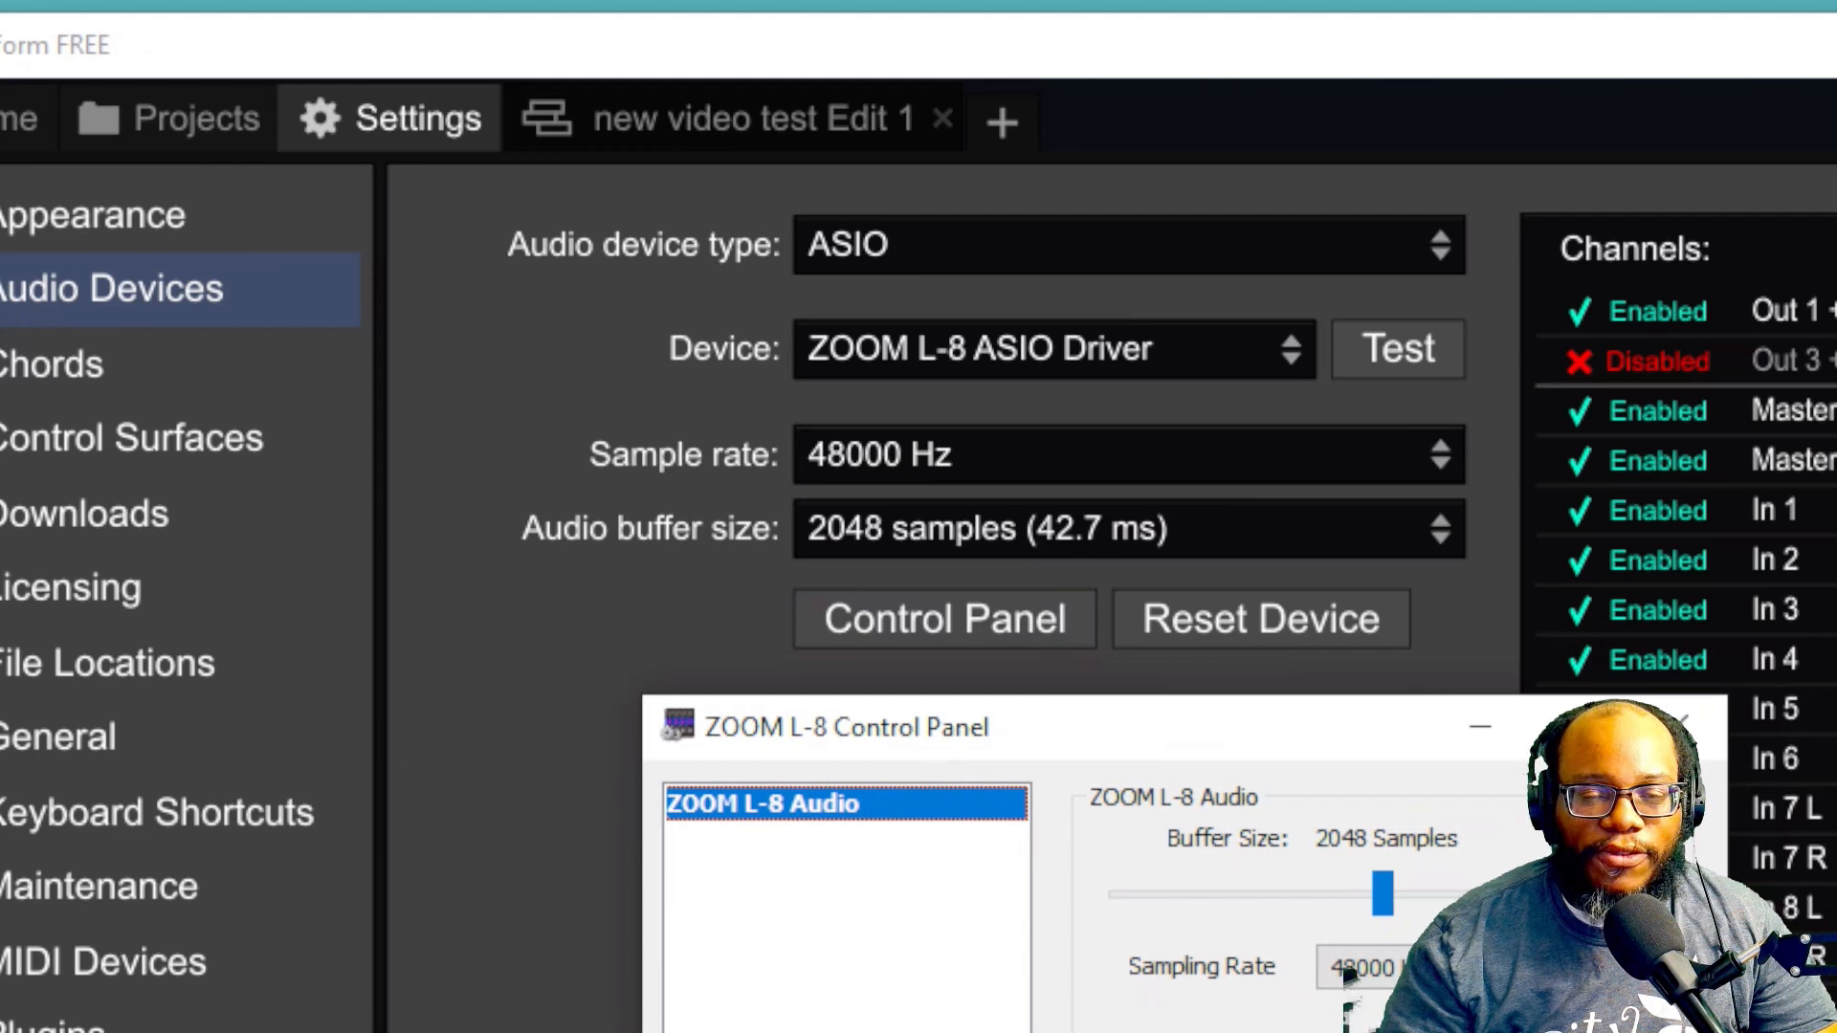
pyautogui.click(1175, 346)
pyautogui.click(674, 582)
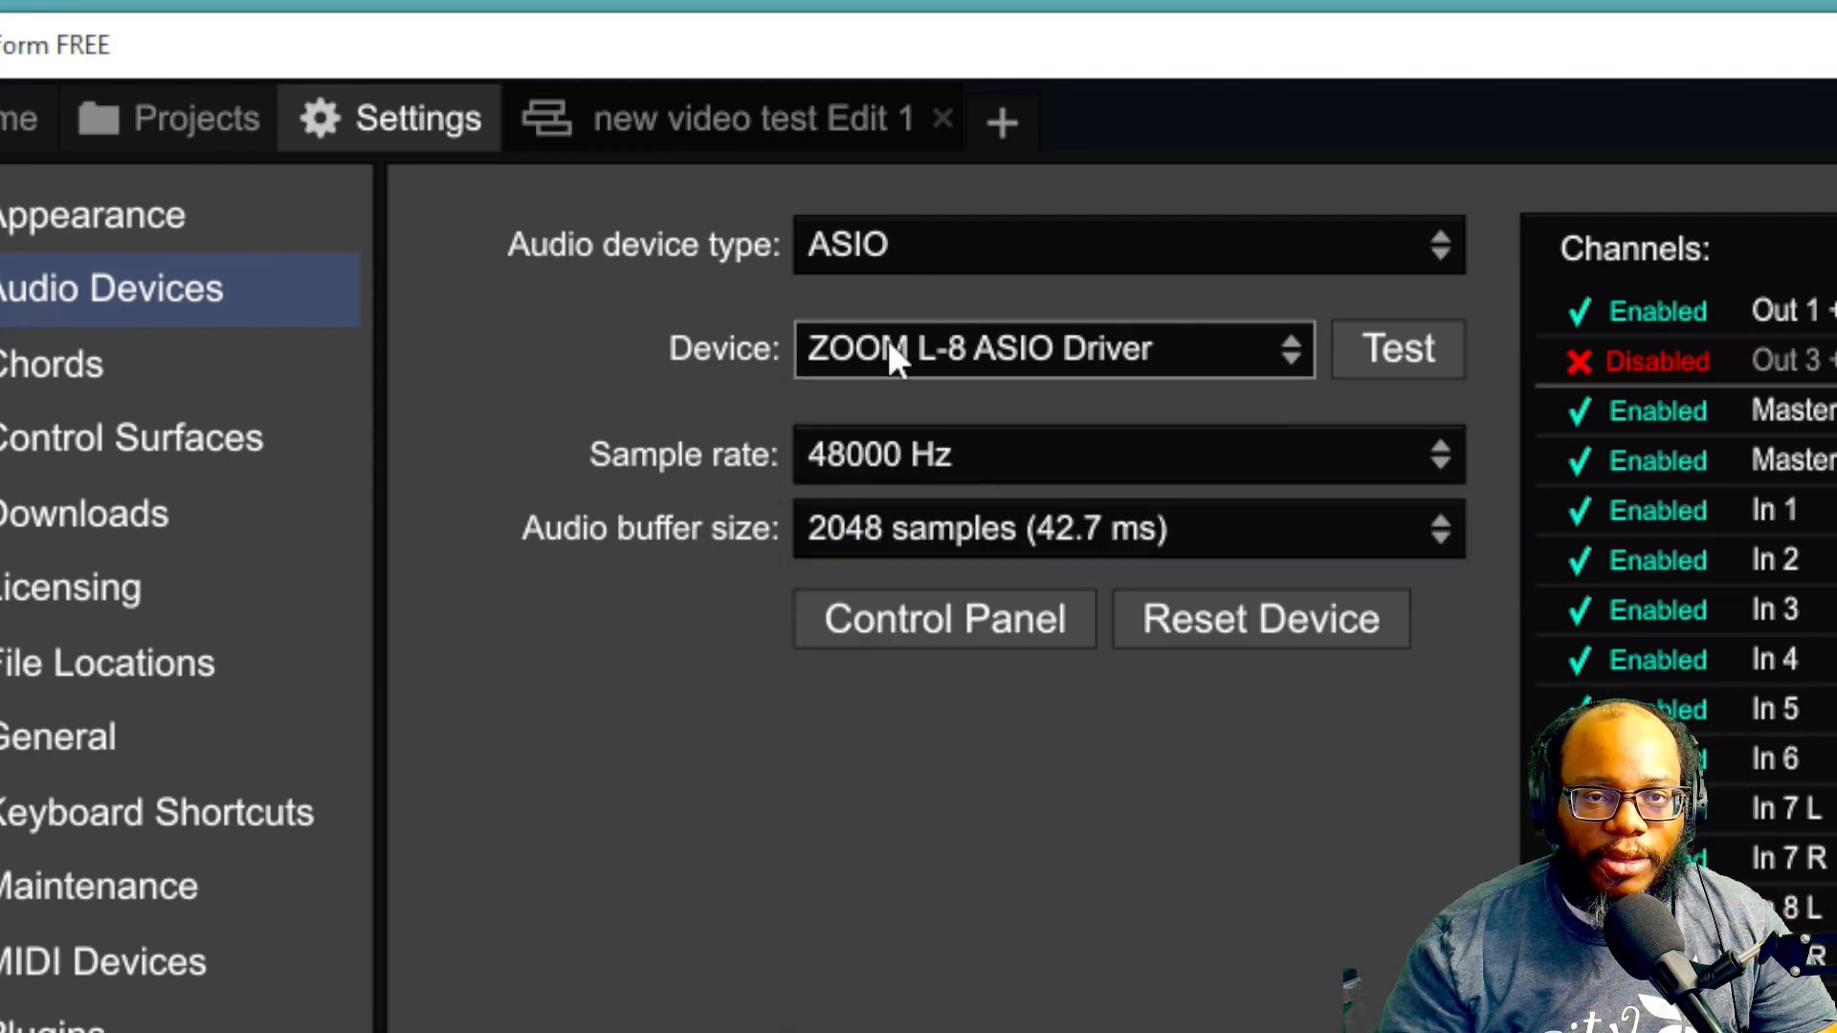
pyautogui.click(1117, 241)
pyautogui.click(804, 783)
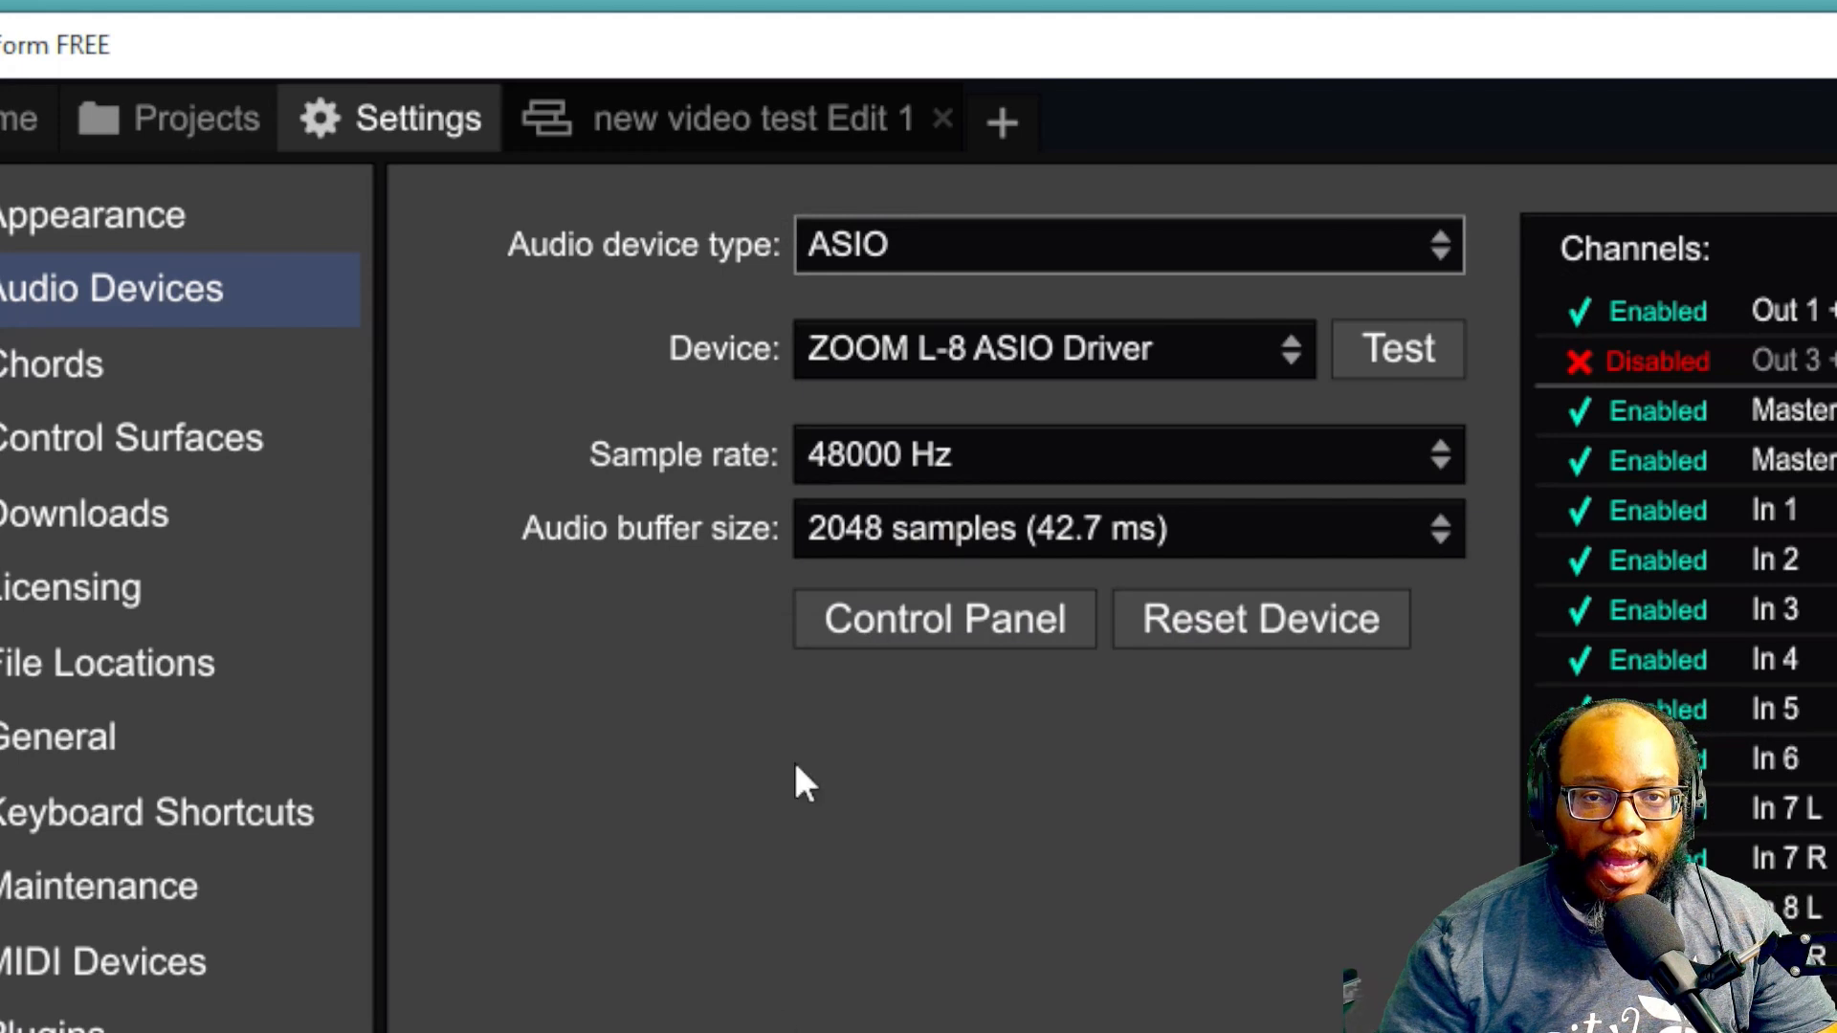
# Step: Check which audio buffer sizes are available for the ZOOM L-8 device
pyautogui.click(943, 540)
pyautogui.click(990, 661)
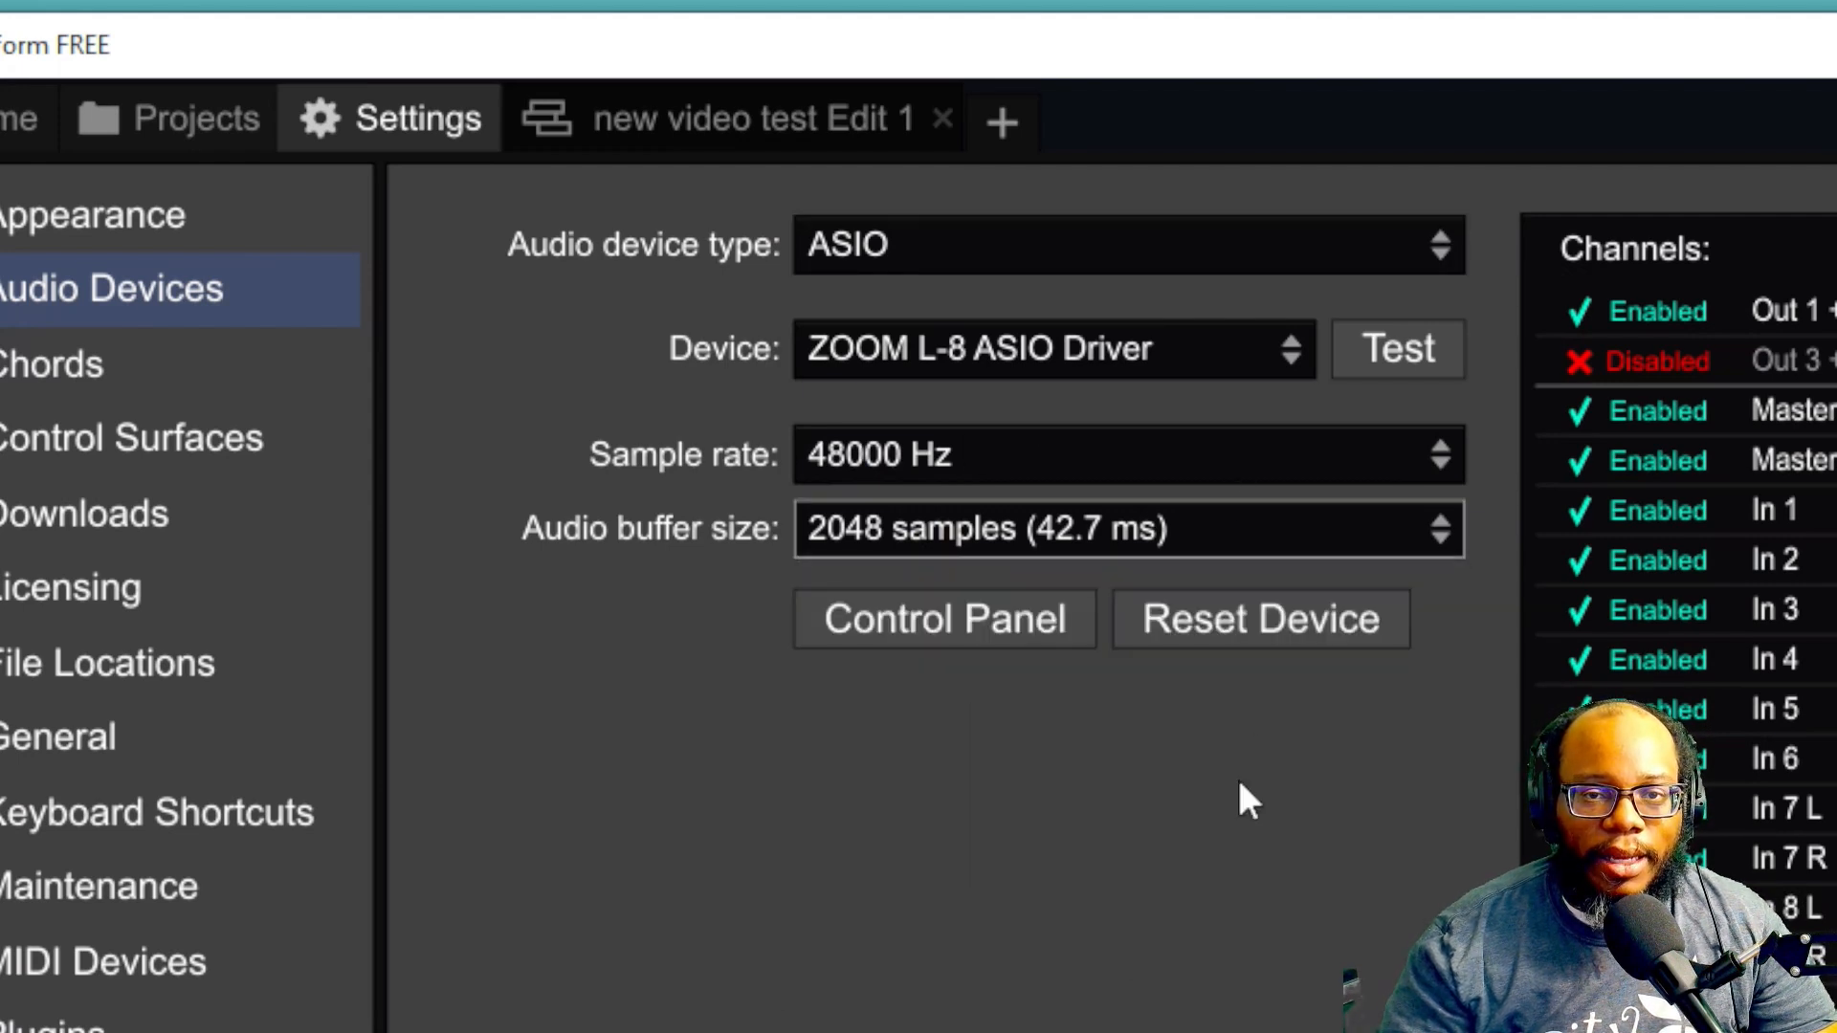
pyautogui.click(1213, 541)
pyautogui.click(963, 622)
pyautogui.click(1100, 536)
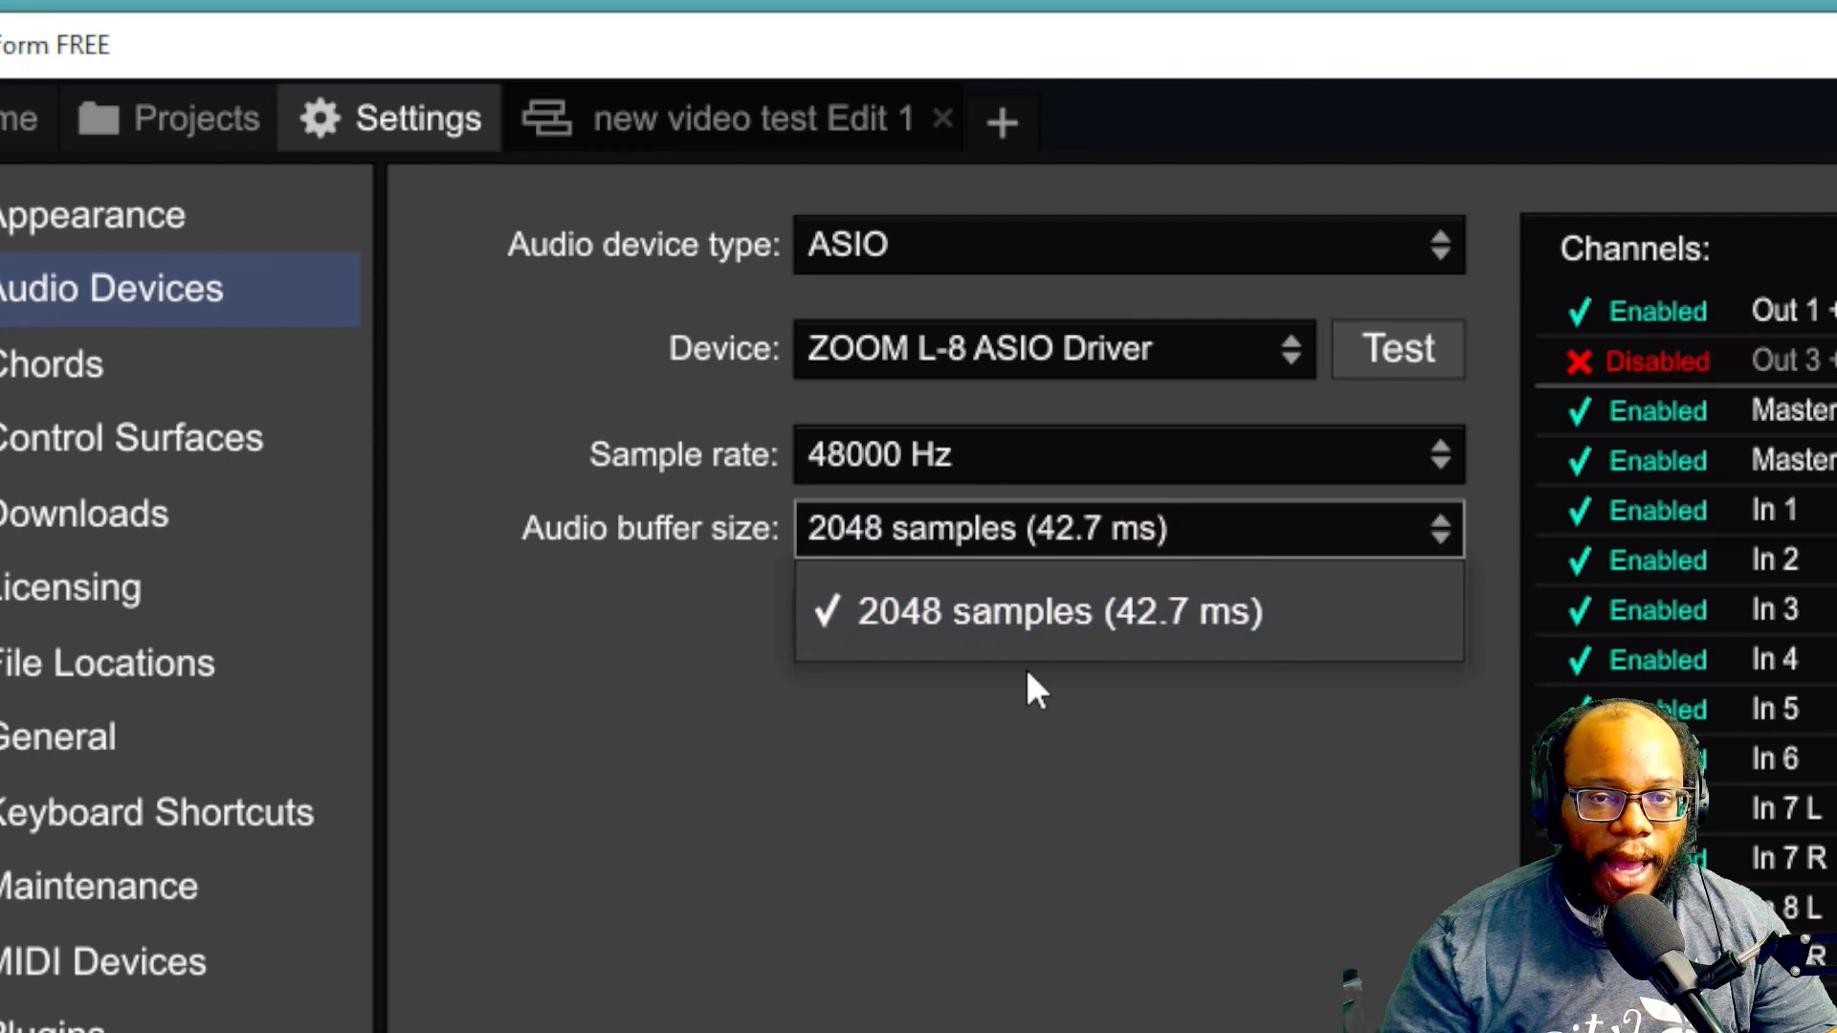
pyautogui.click(1027, 674)
# Step: Set the buffer size to 512 samples in the ZOOM L-8 driver's control panel and close it
pyautogui.click(1005, 620)
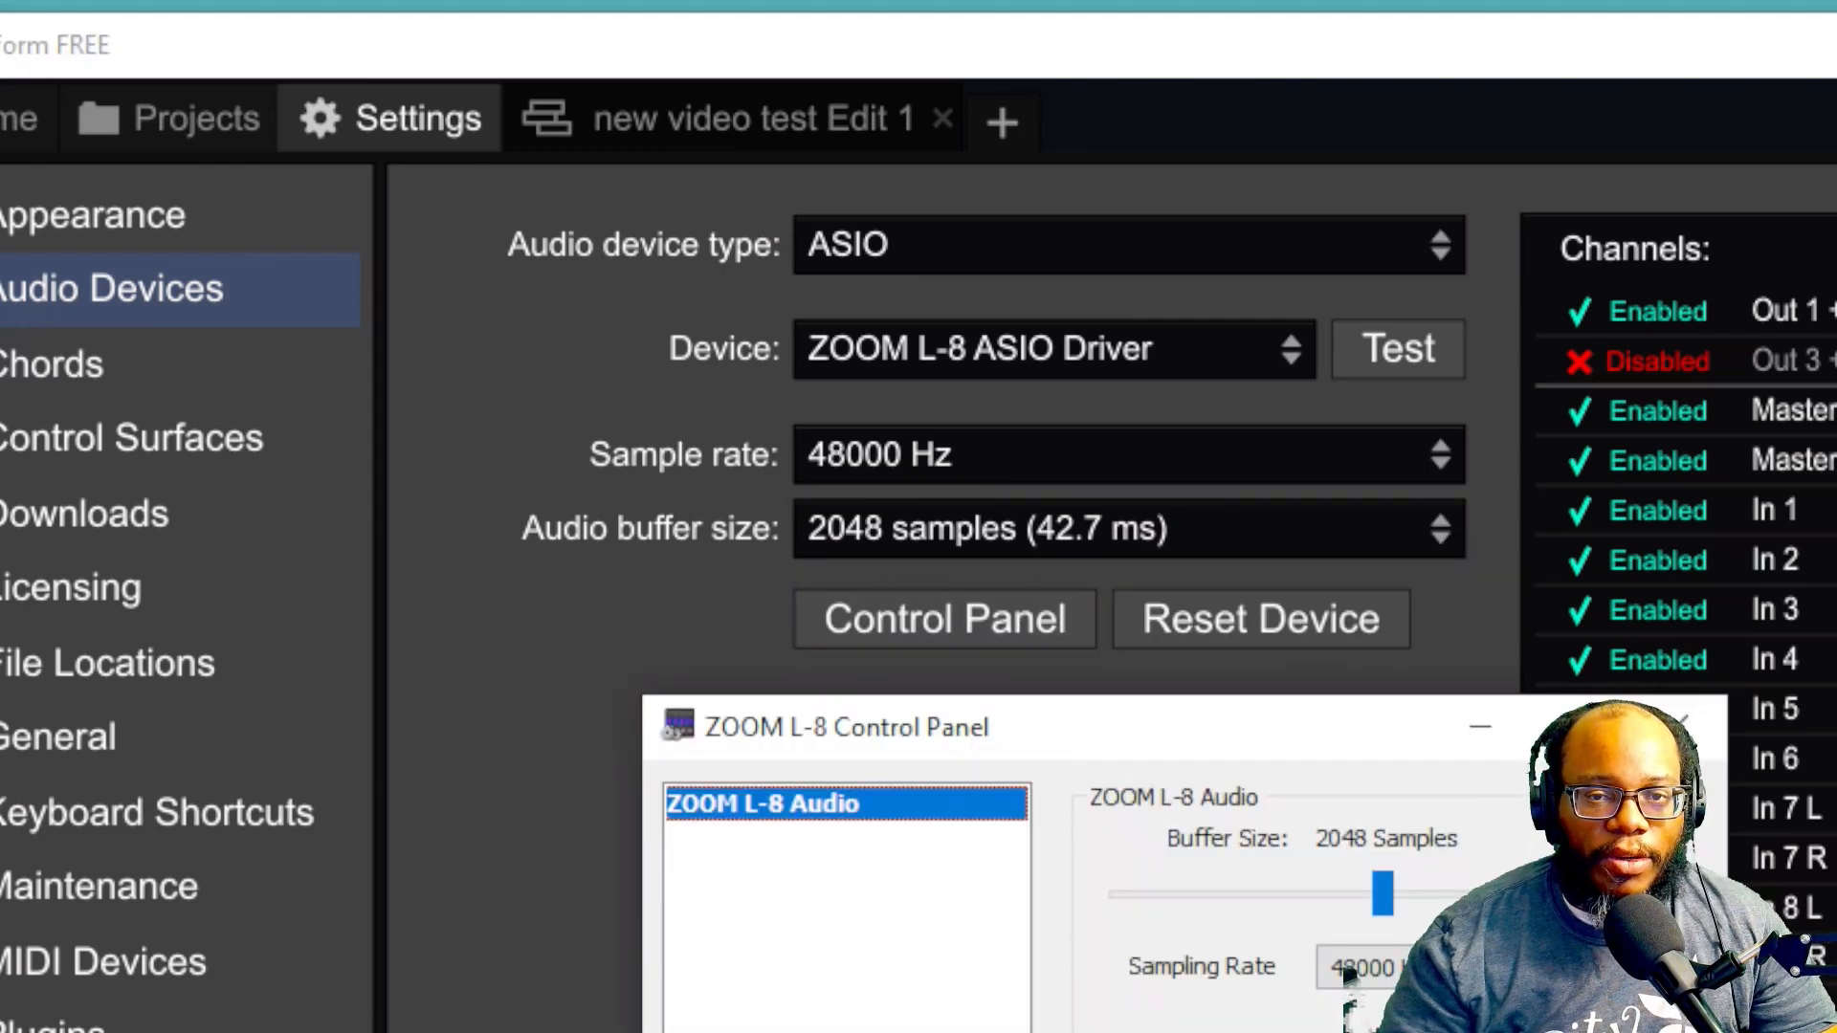
pyautogui.moveTo(1383, 894); pyautogui.dragTo(1092, 886)
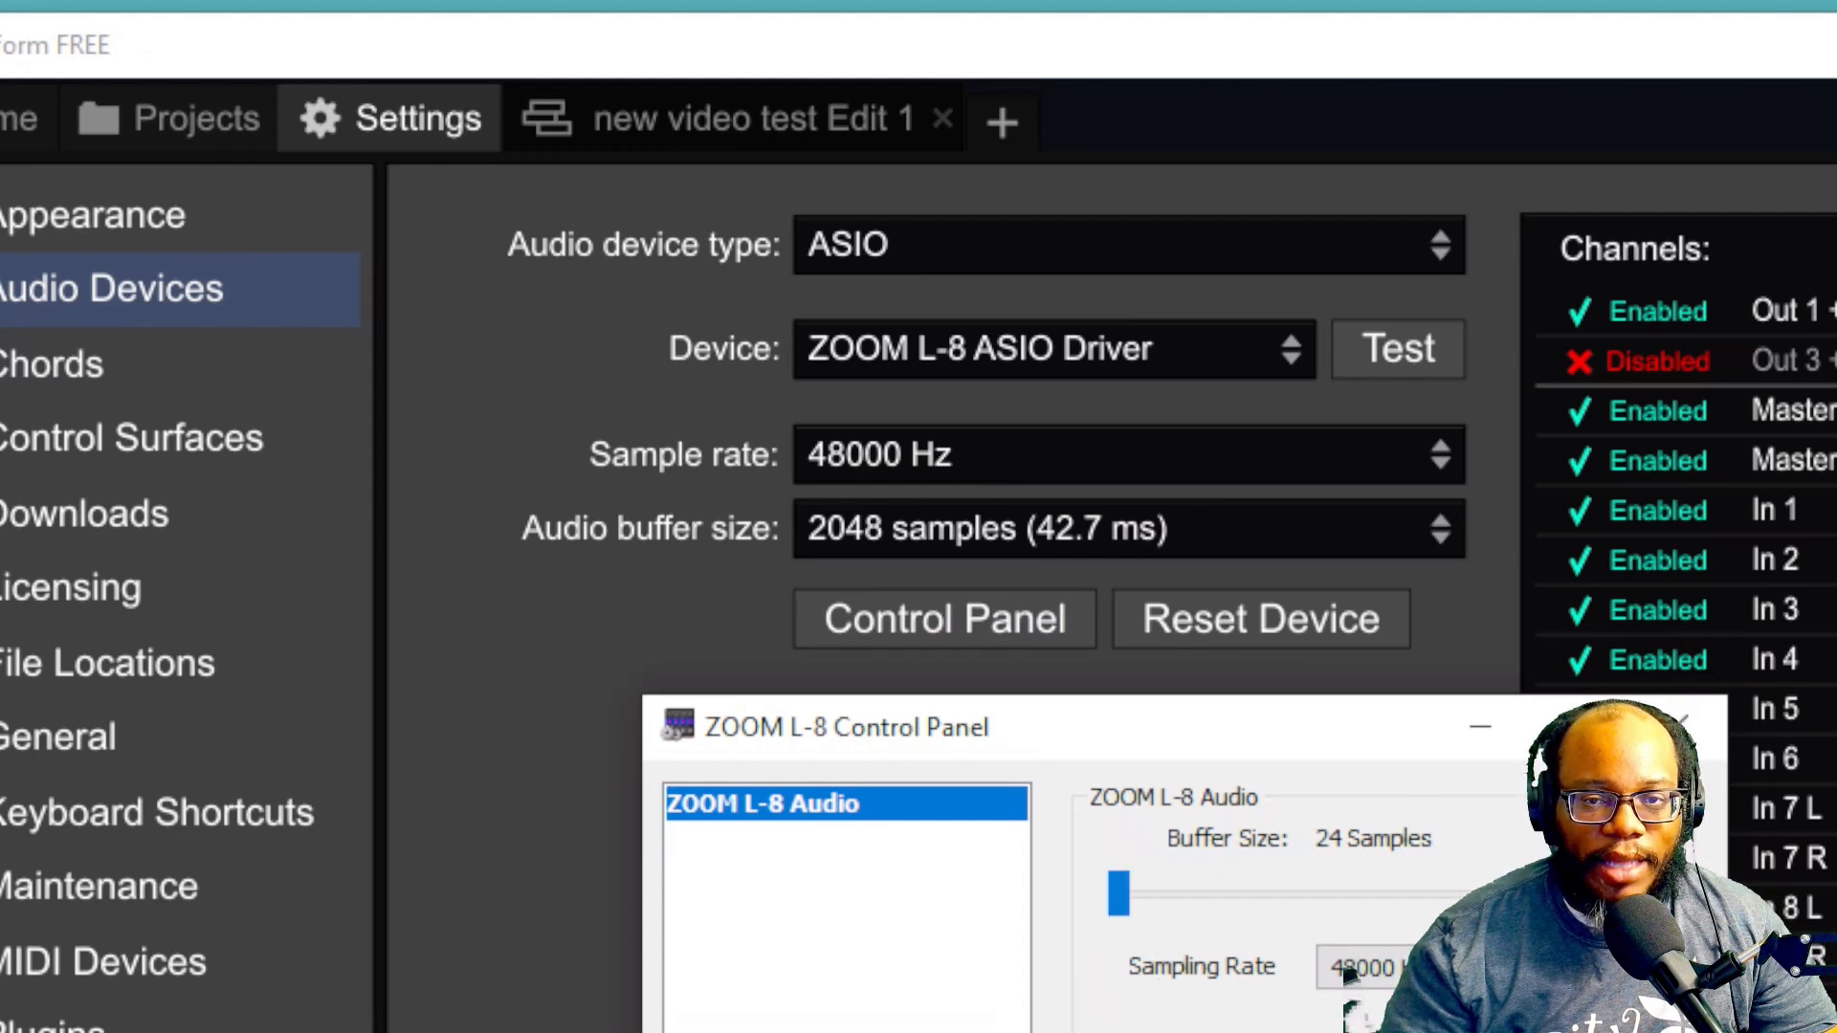
pyautogui.moveTo(1196, 718); pyautogui.dragTo(1098, 489)
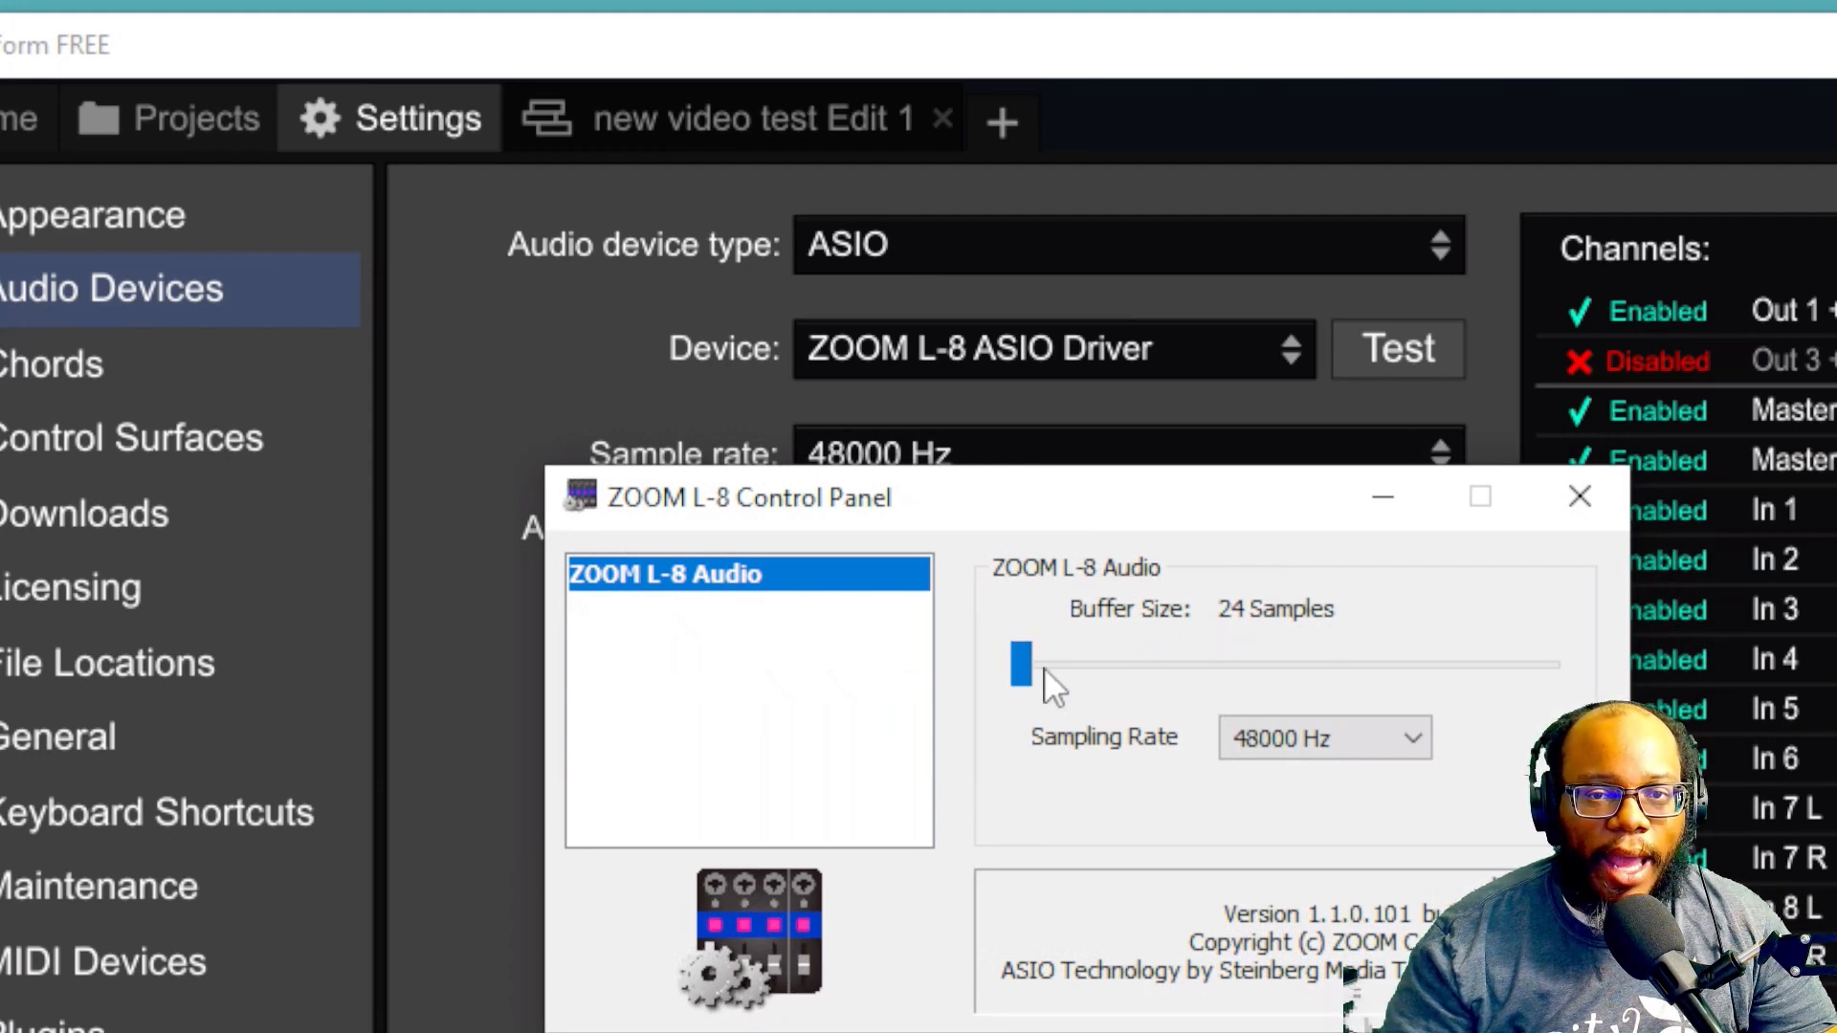
pyautogui.moveTo(1020, 668); pyautogui.dragTo(1068, 661)
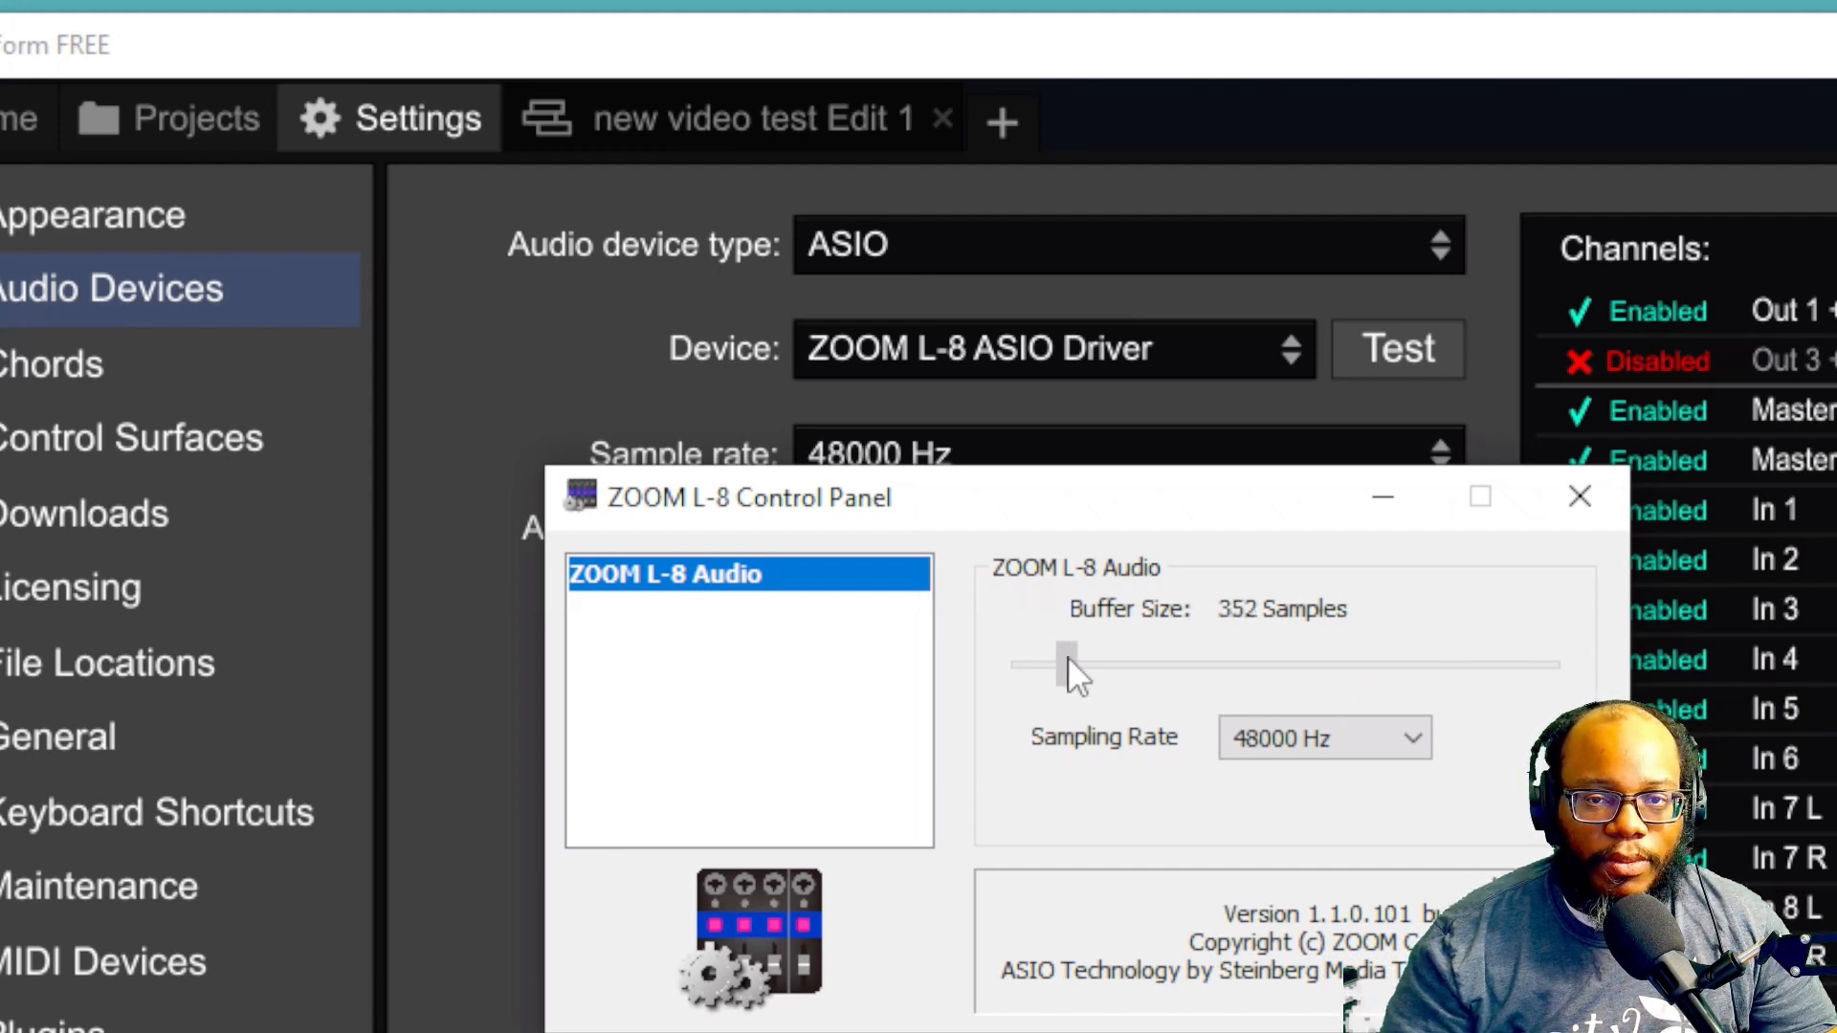
pyautogui.moveTo(1069, 661); pyautogui.dragTo(1070, 651)
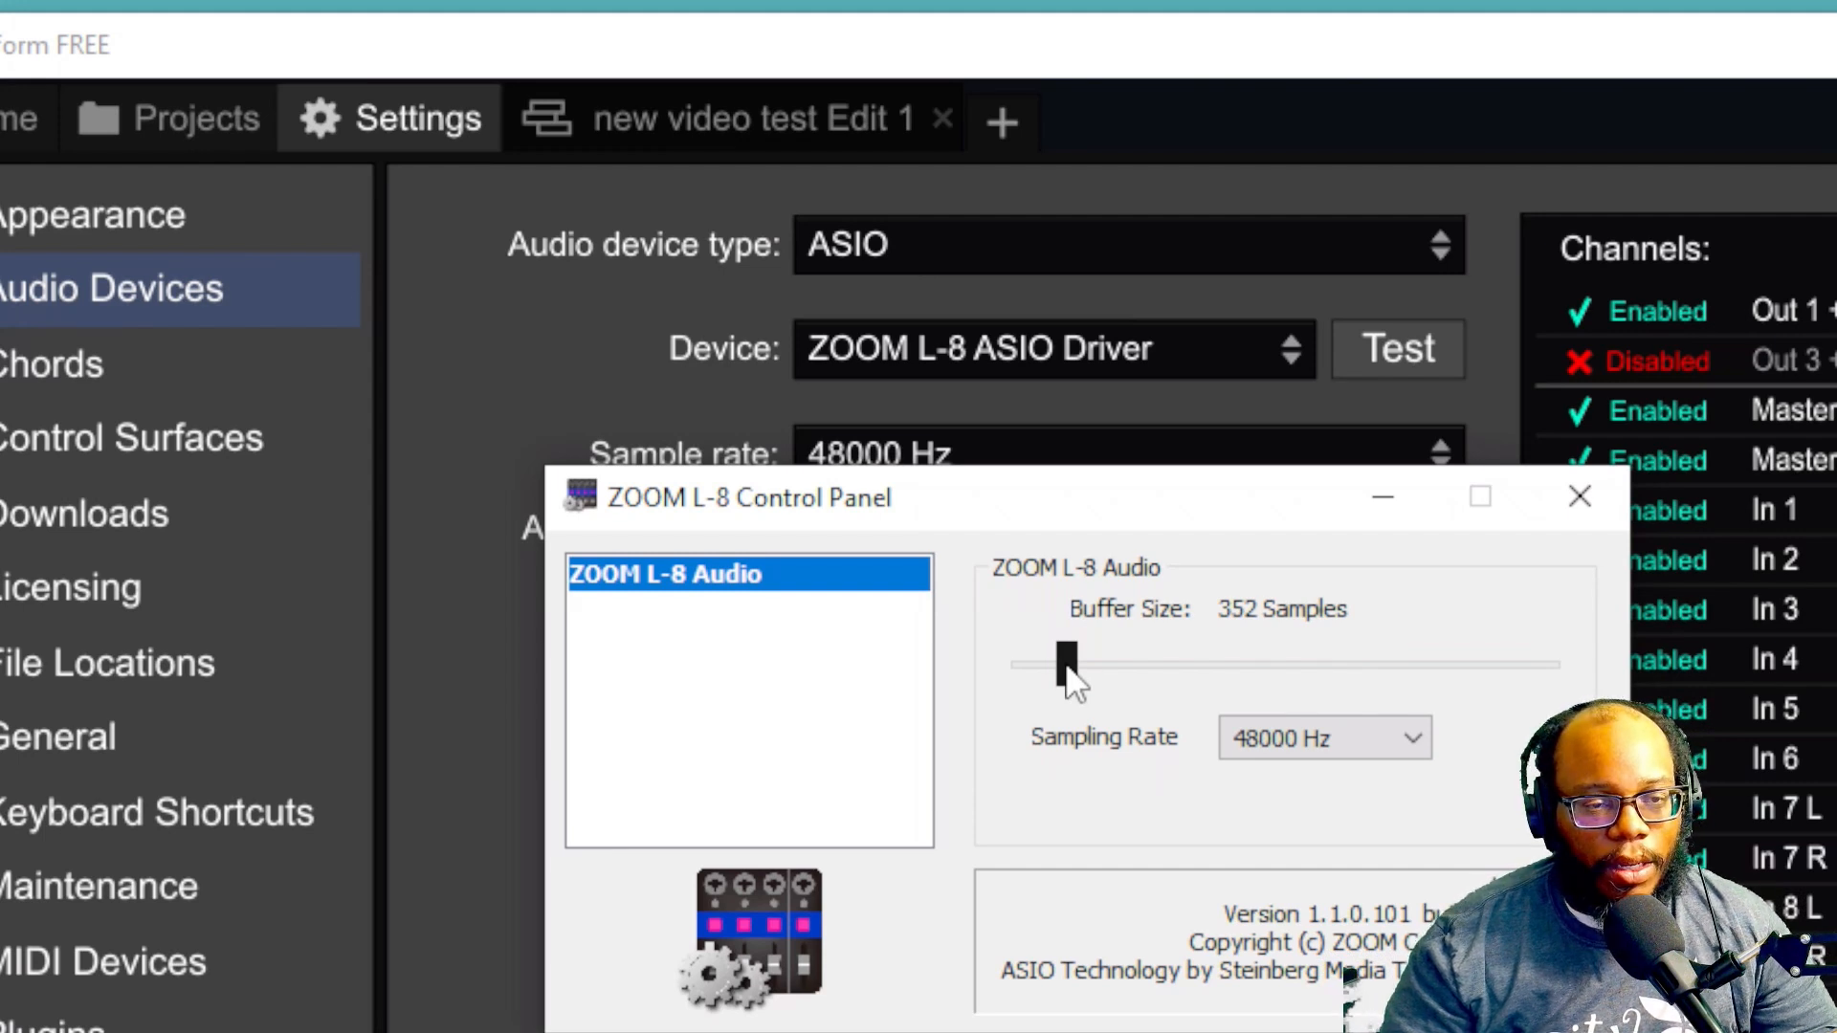
pyautogui.moveTo(1069, 670); pyautogui.dragTo(1568, 756)
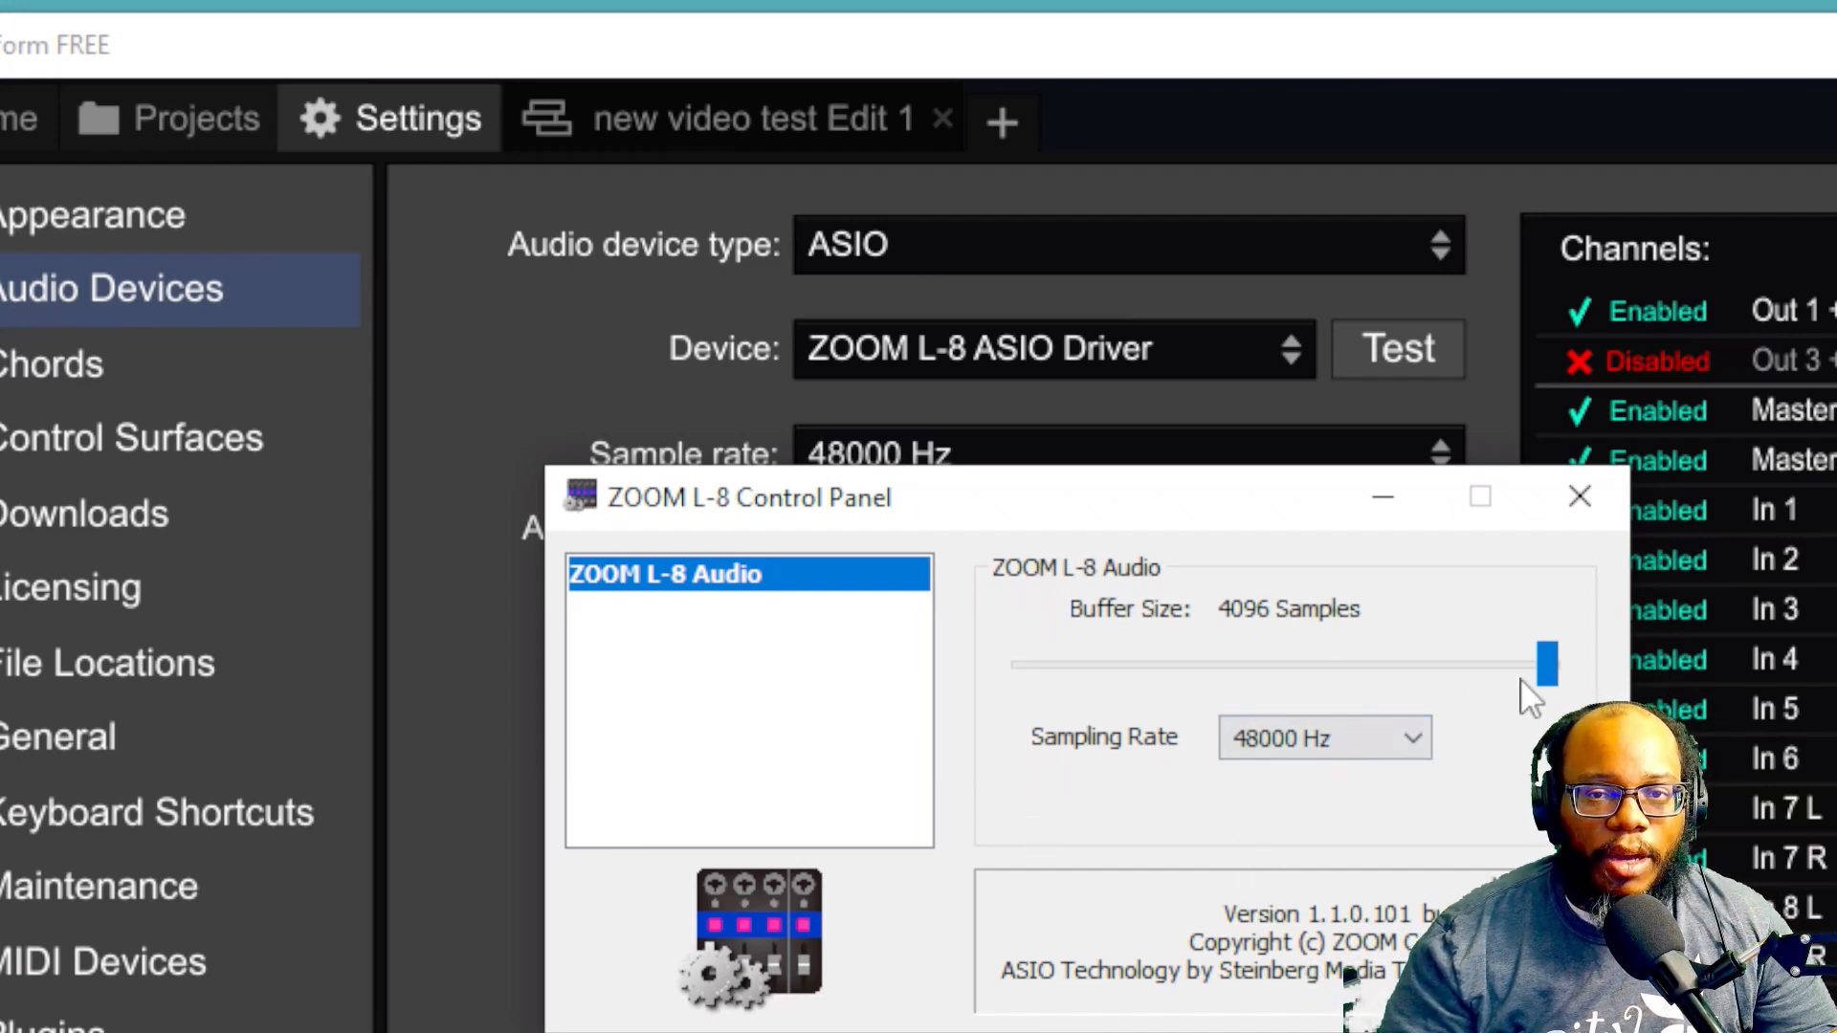
pyautogui.moveTo(1547, 668); pyautogui.dragTo(1088, 632)
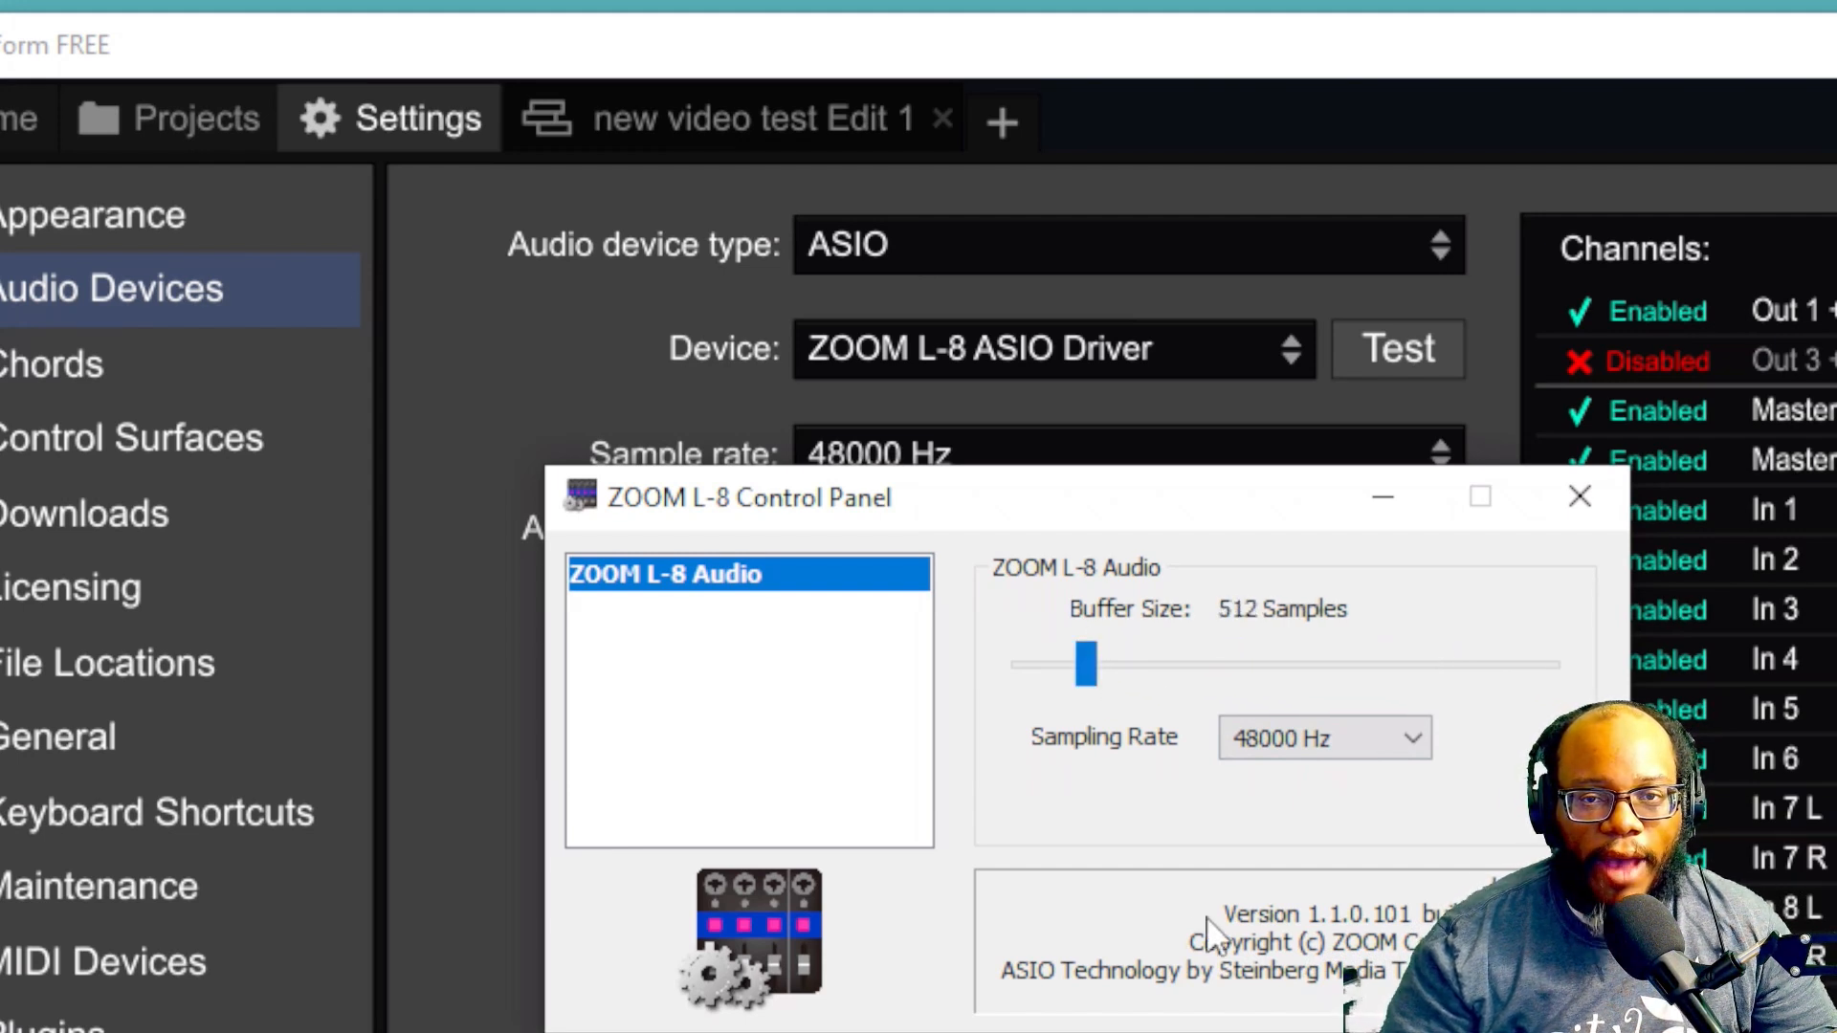
pyautogui.click(1579, 496)
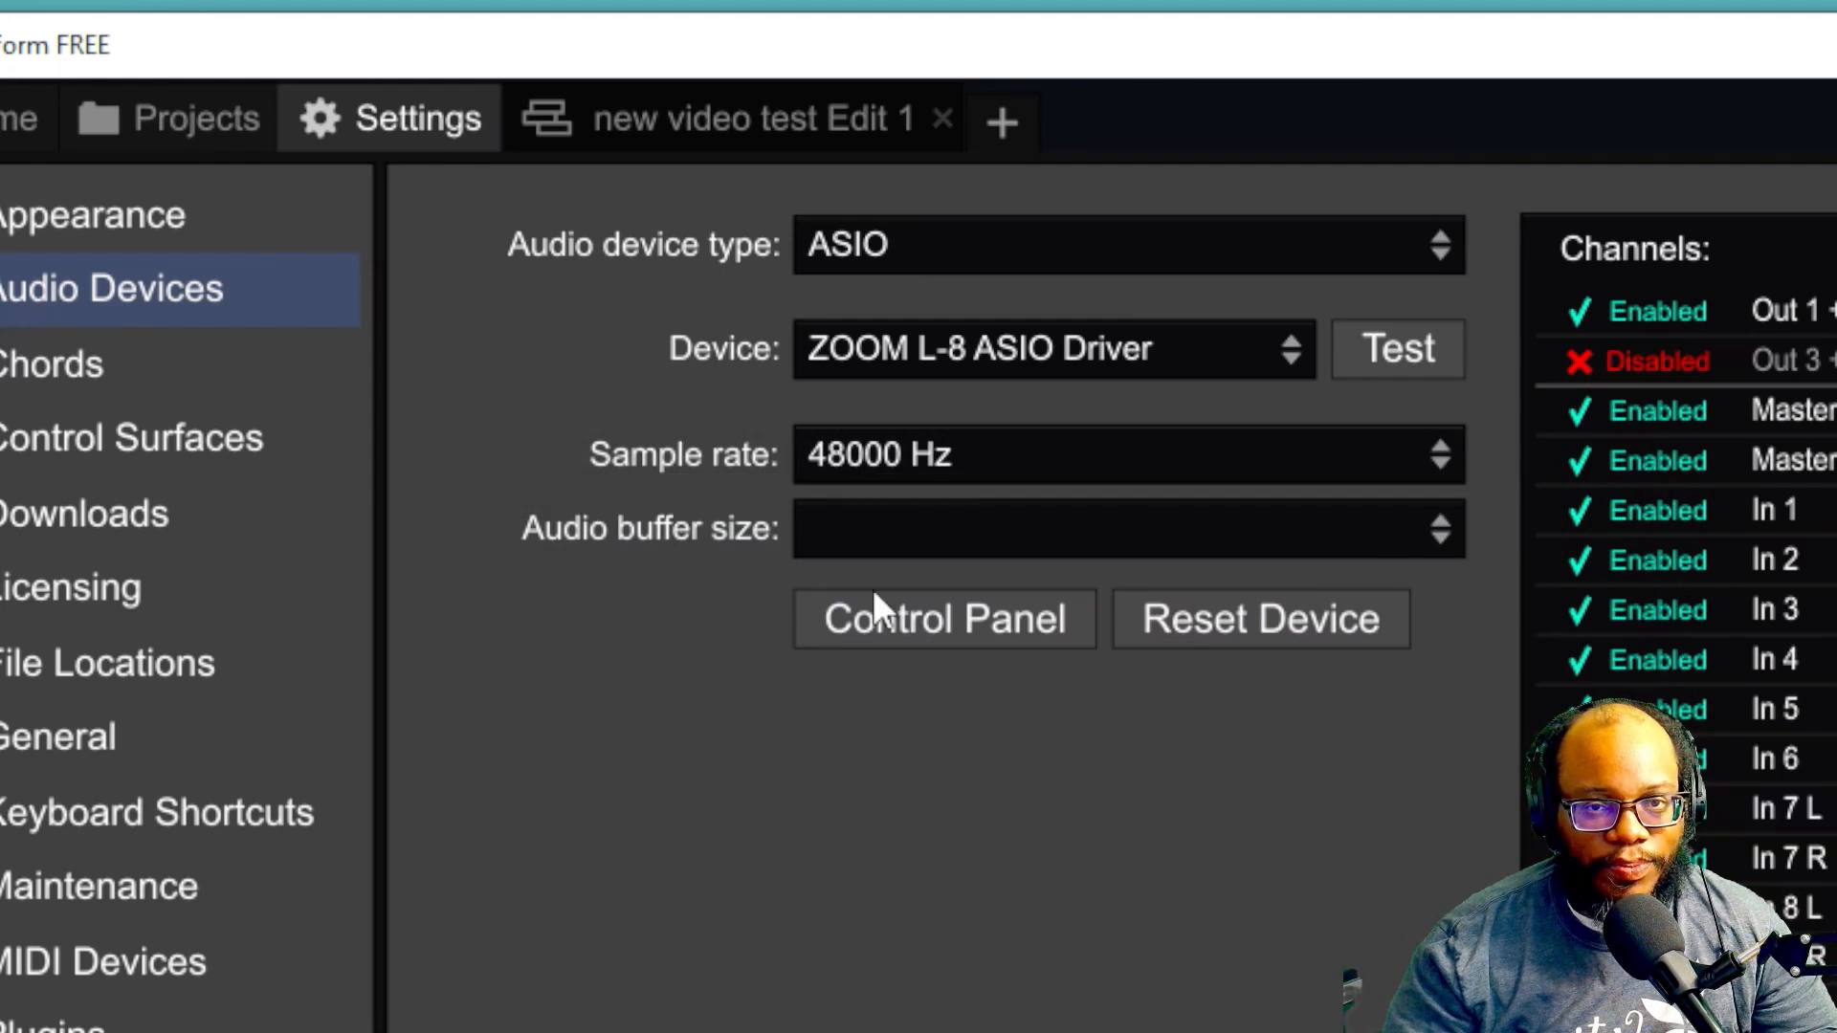
# Step: Try to choose an audio buffer size for the ZOOM L-8 device in the audio device settings
pyautogui.click(1037, 545)
pyautogui.click(998, 765)
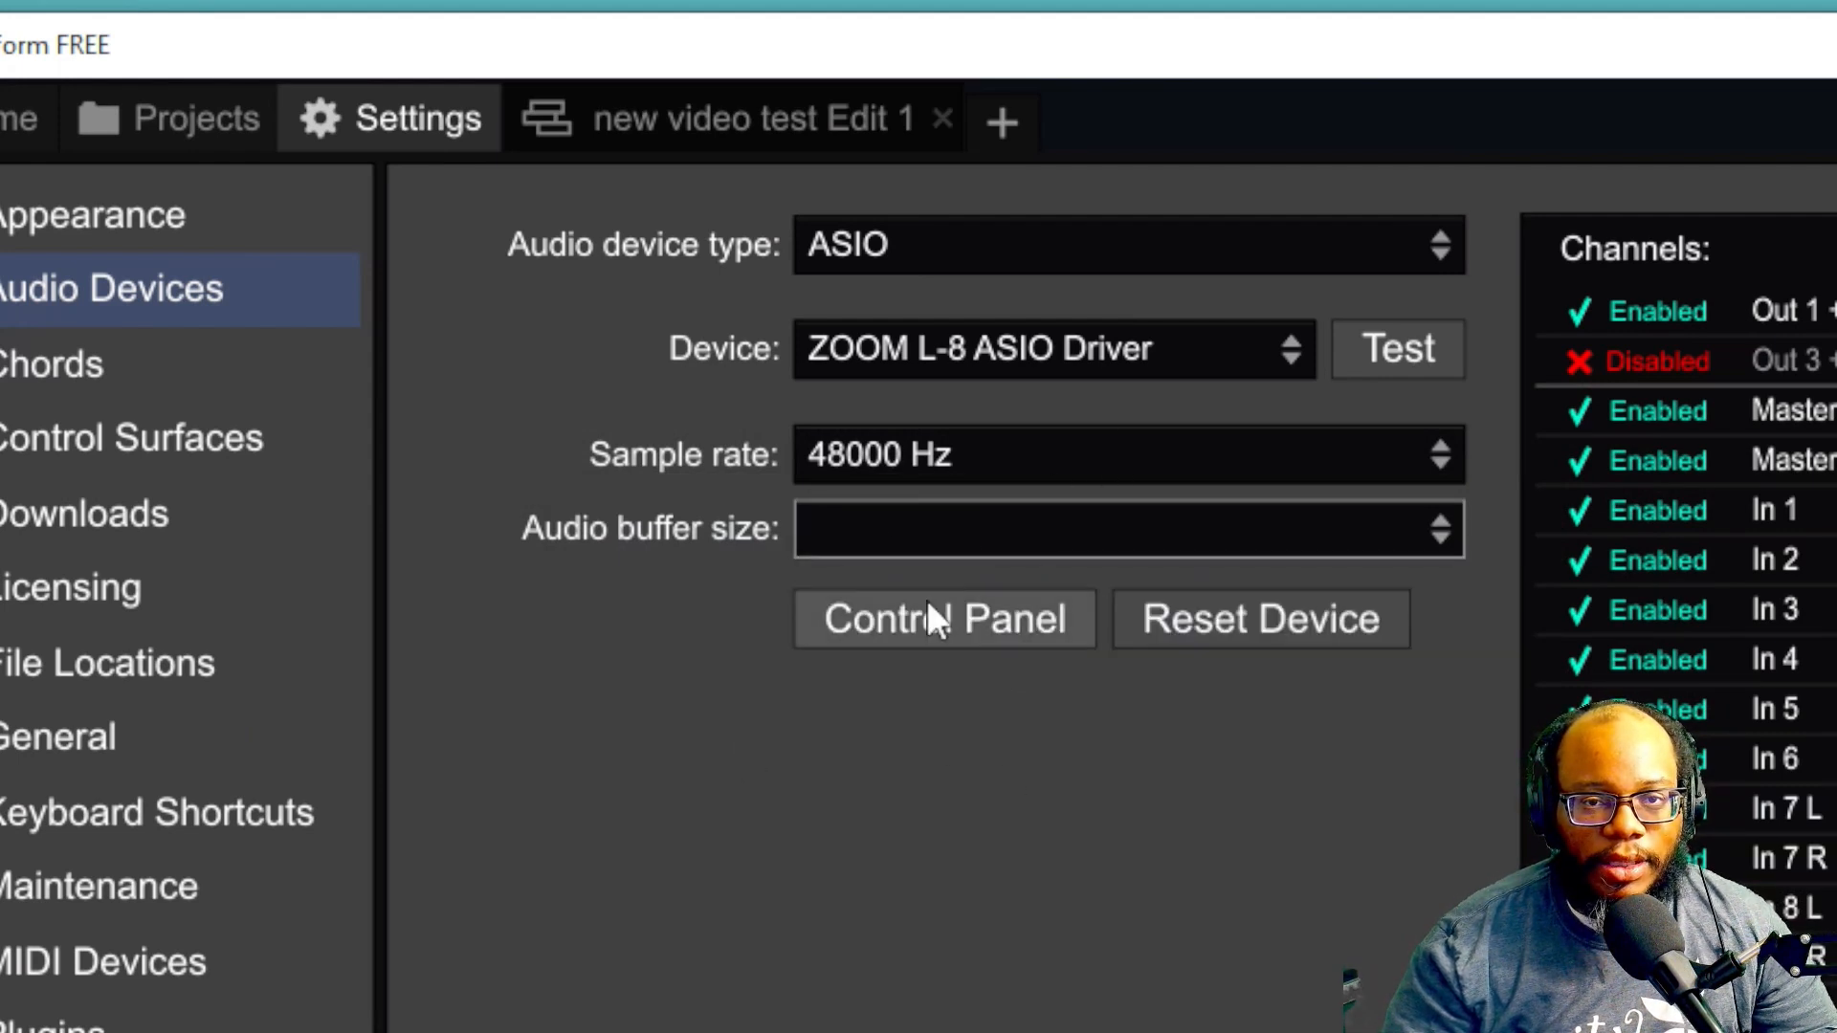
pyautogui.click(904, 535)
pyautogui.click(952, 612)
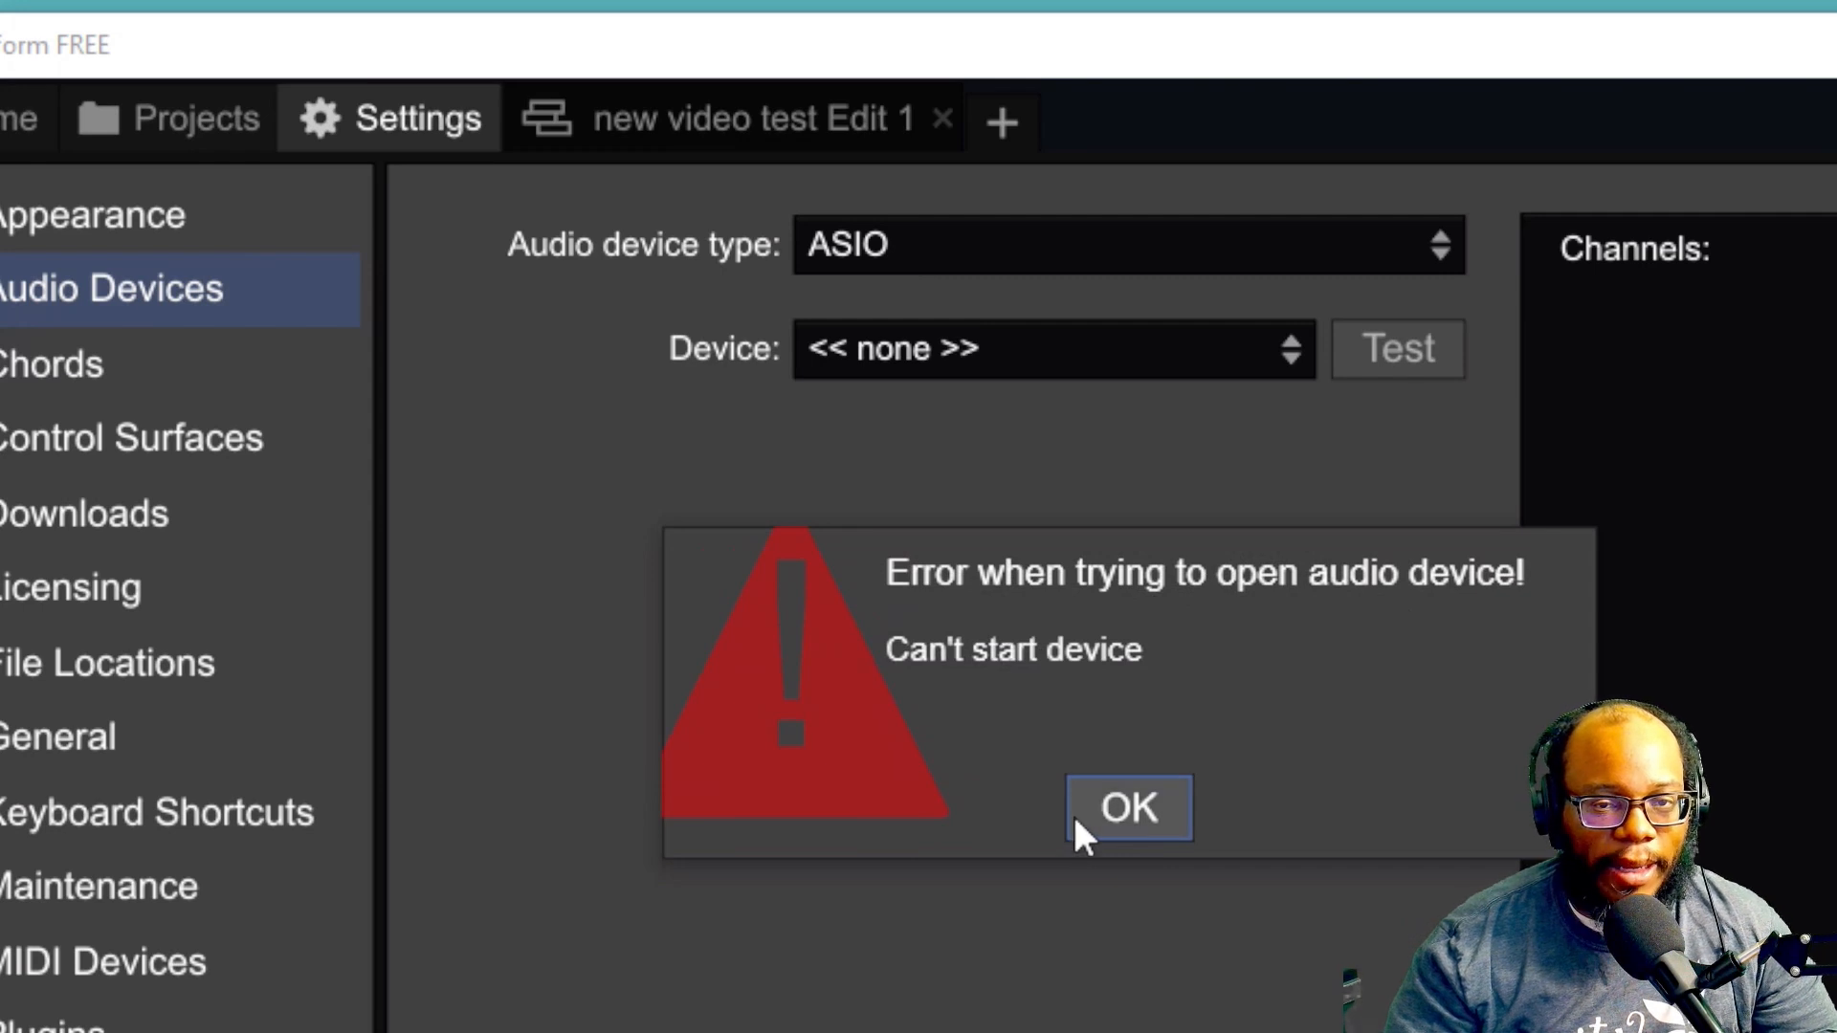
pyautogui.click(1145, 819)
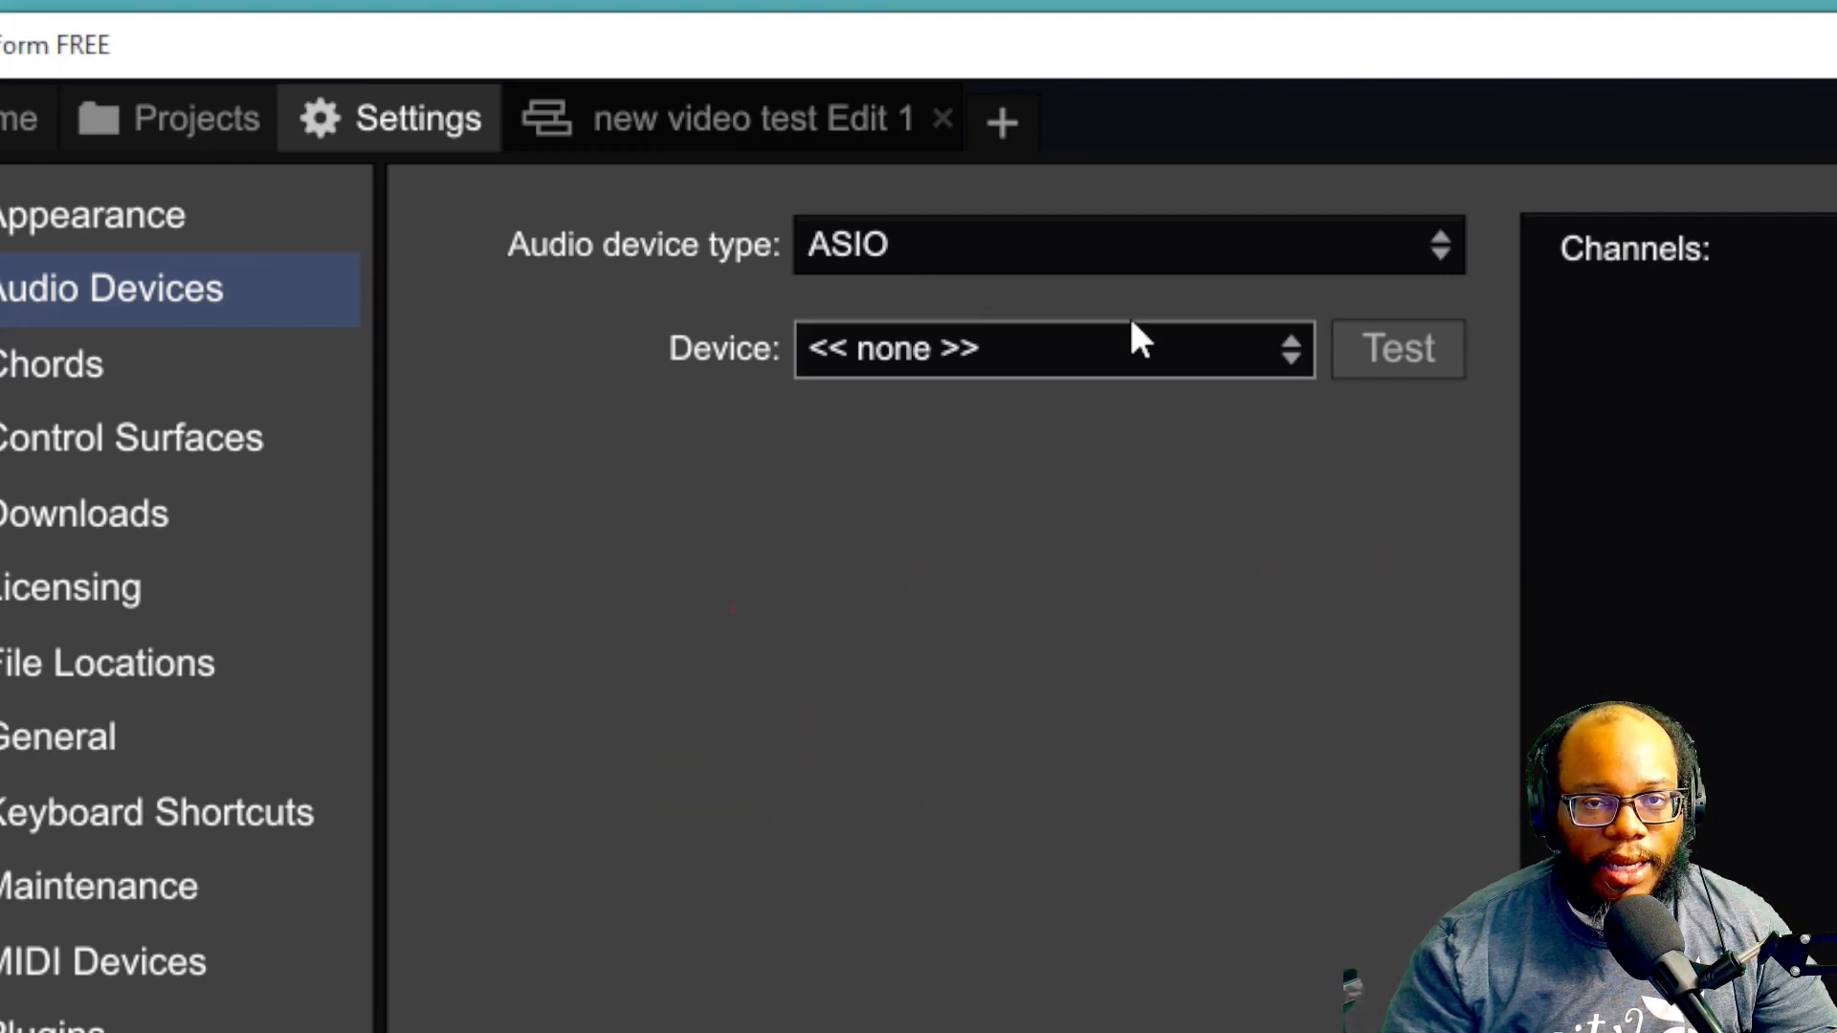
# Step: Select ZOOM L-8 ASIO Driver as the device again and check its audio buffer size
pyautogui.click(1059, 362)
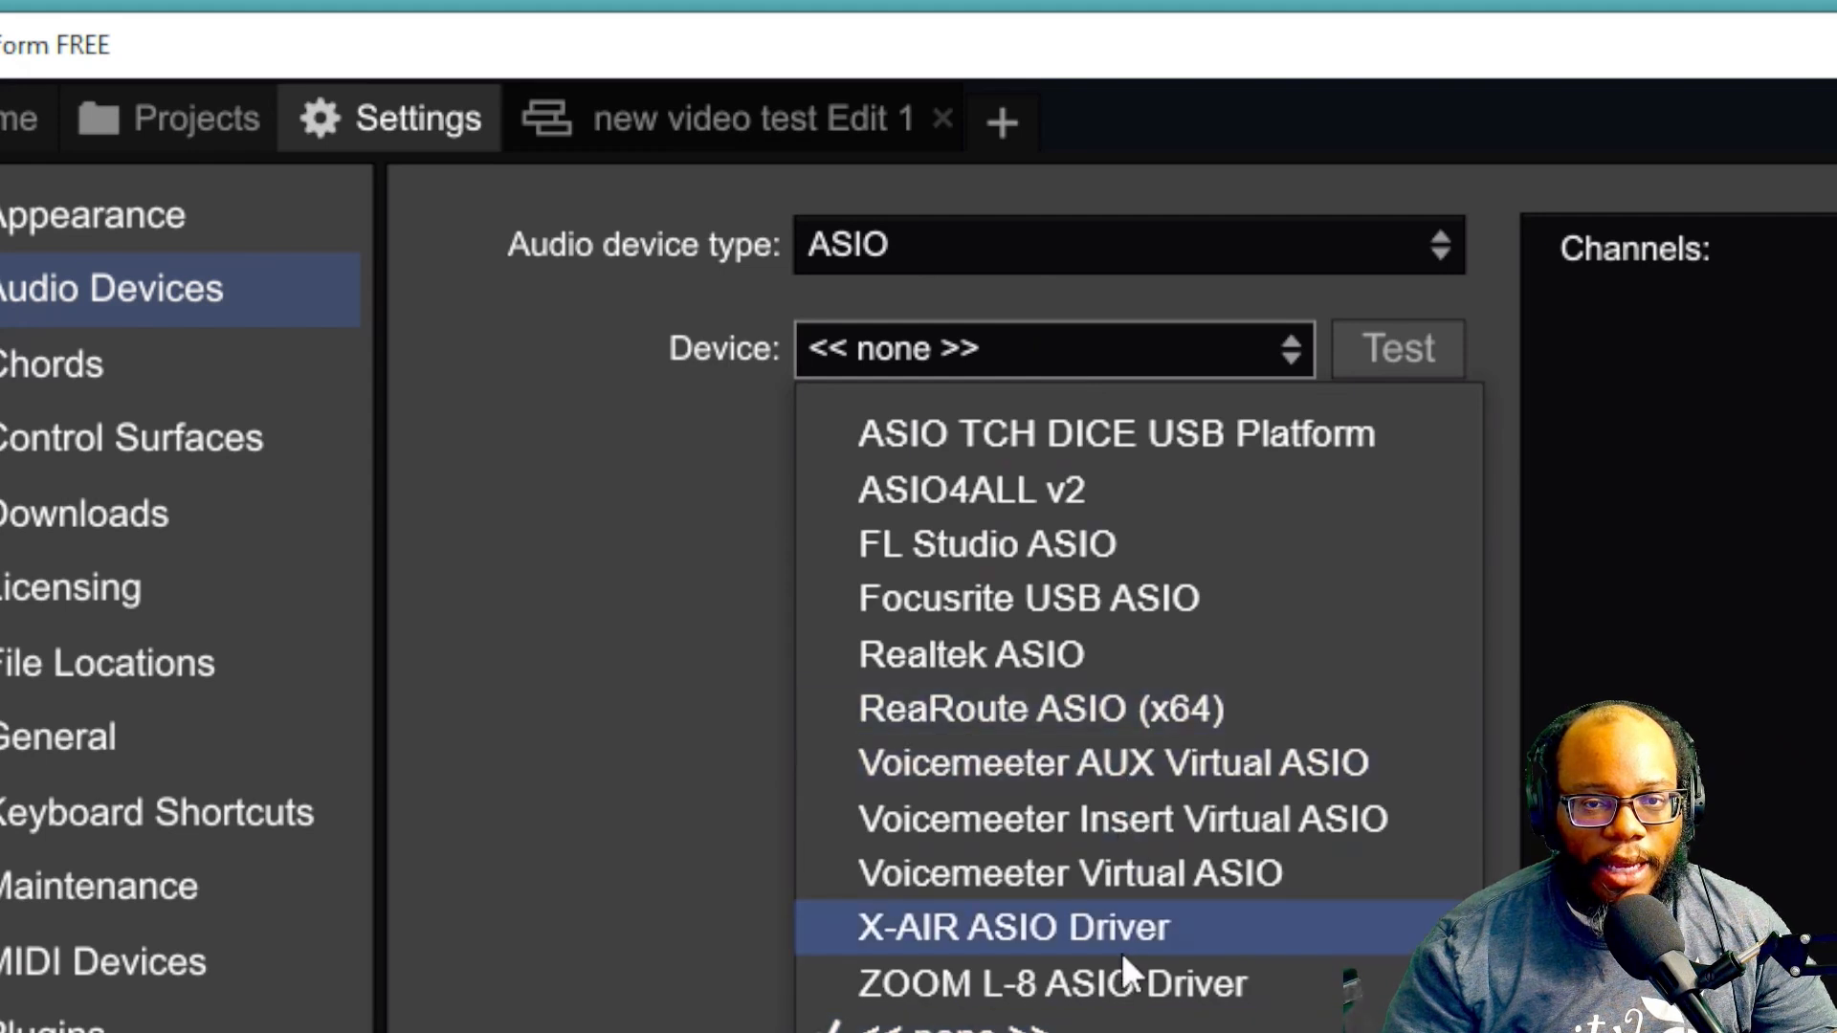
pyautogui.click(1035, 995)
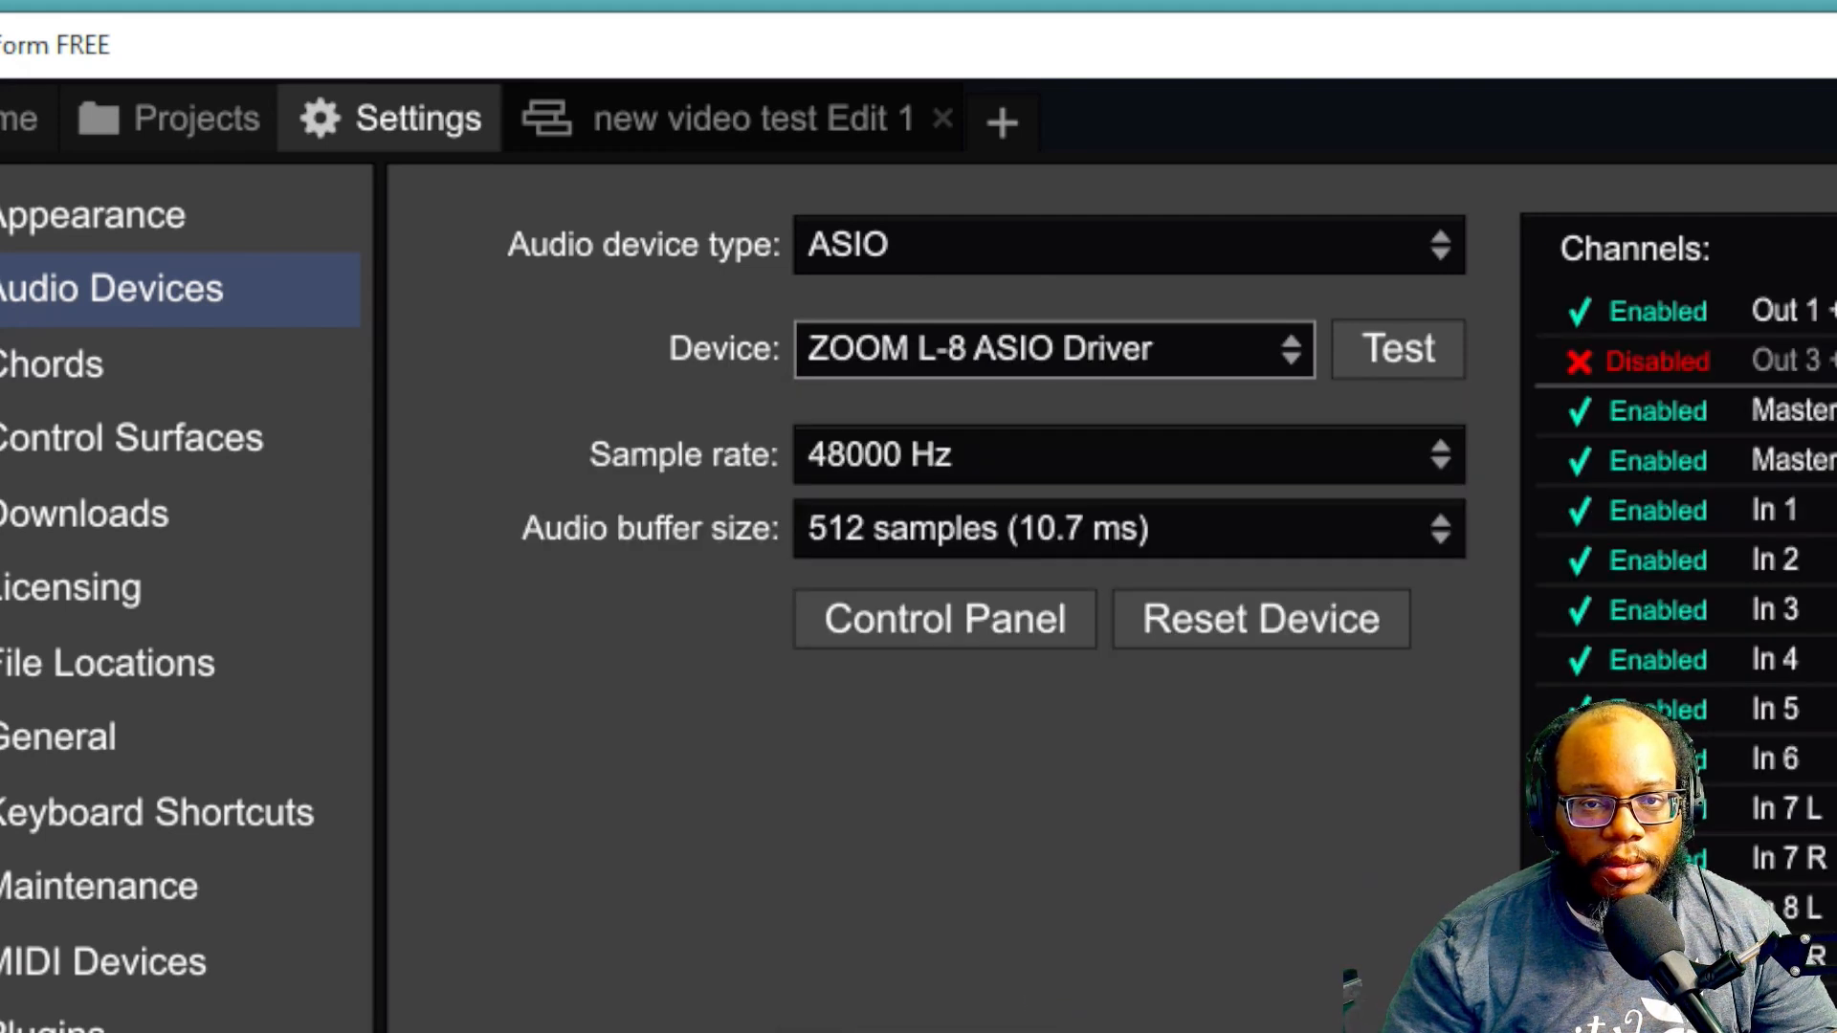
pyautogui.click(962, 526)
pyautogui.click(934, 627)
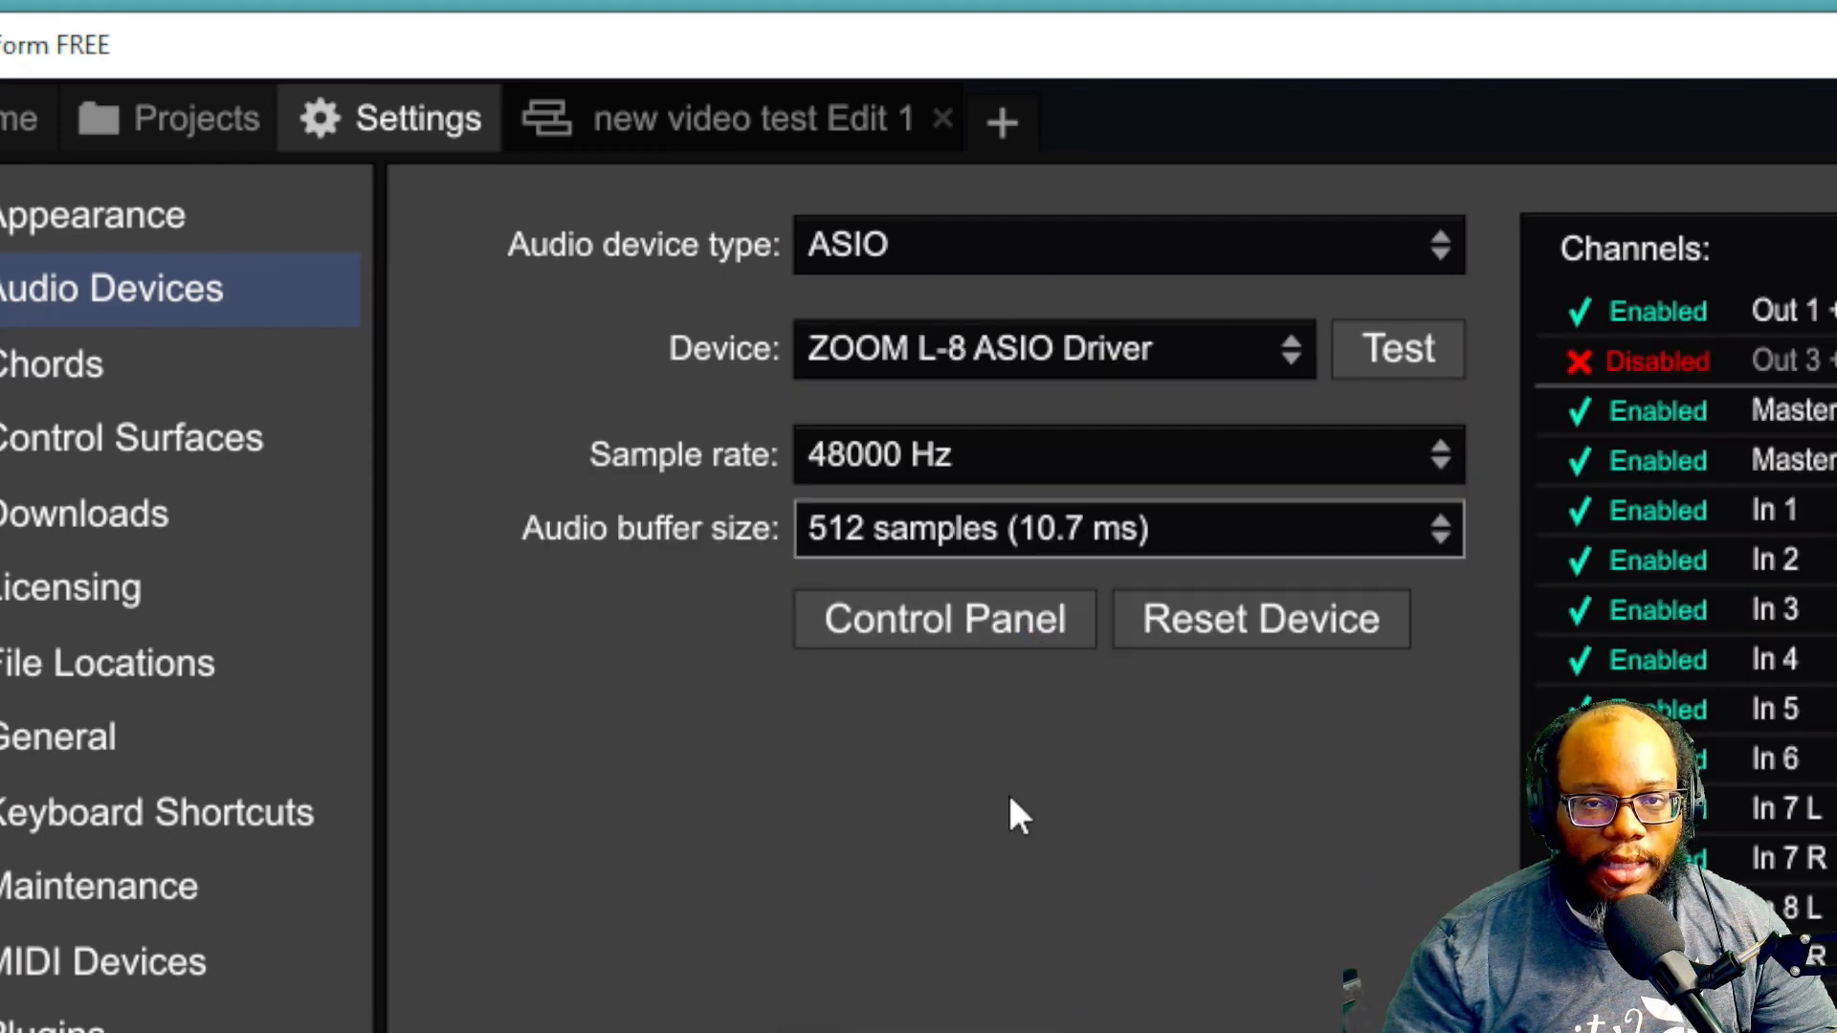
# Step: Return to the edit "new video test Edit 1"
pyautogui.click(841, 116)
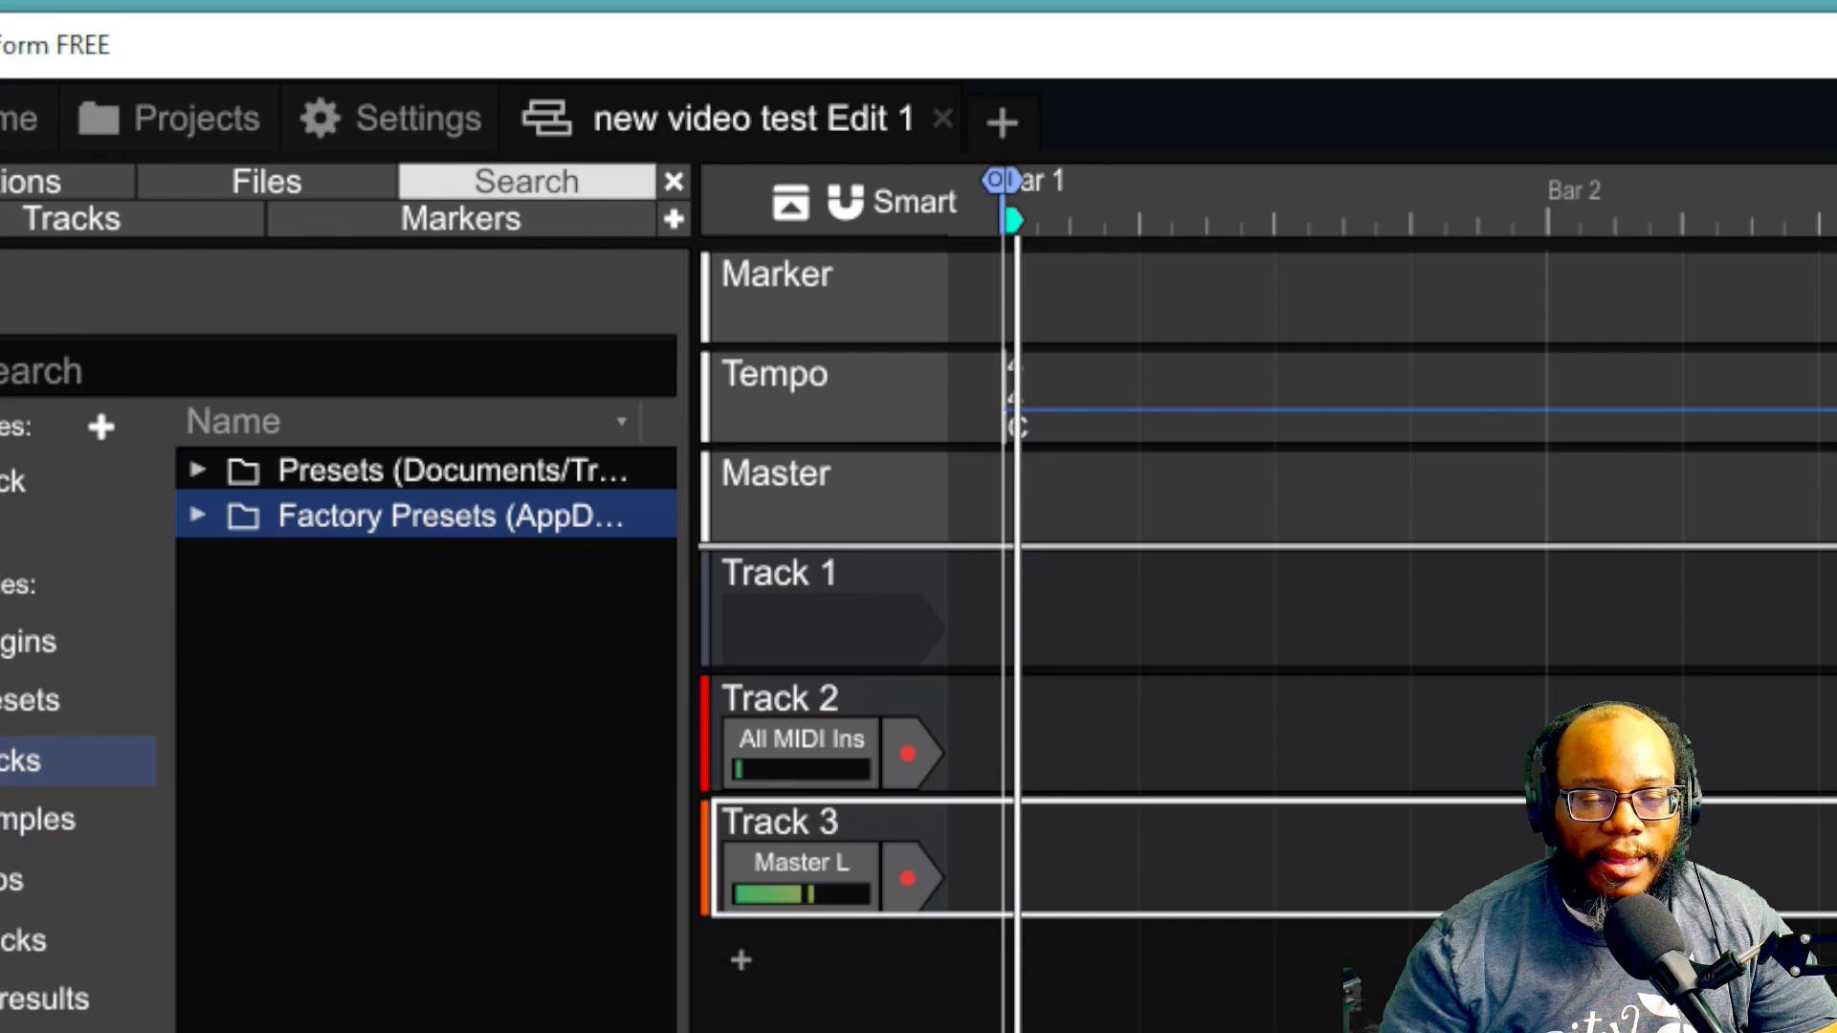
pyautogui.hotkey('ctrl', 't')
pyautogui.hotkey('ctrl', 't')
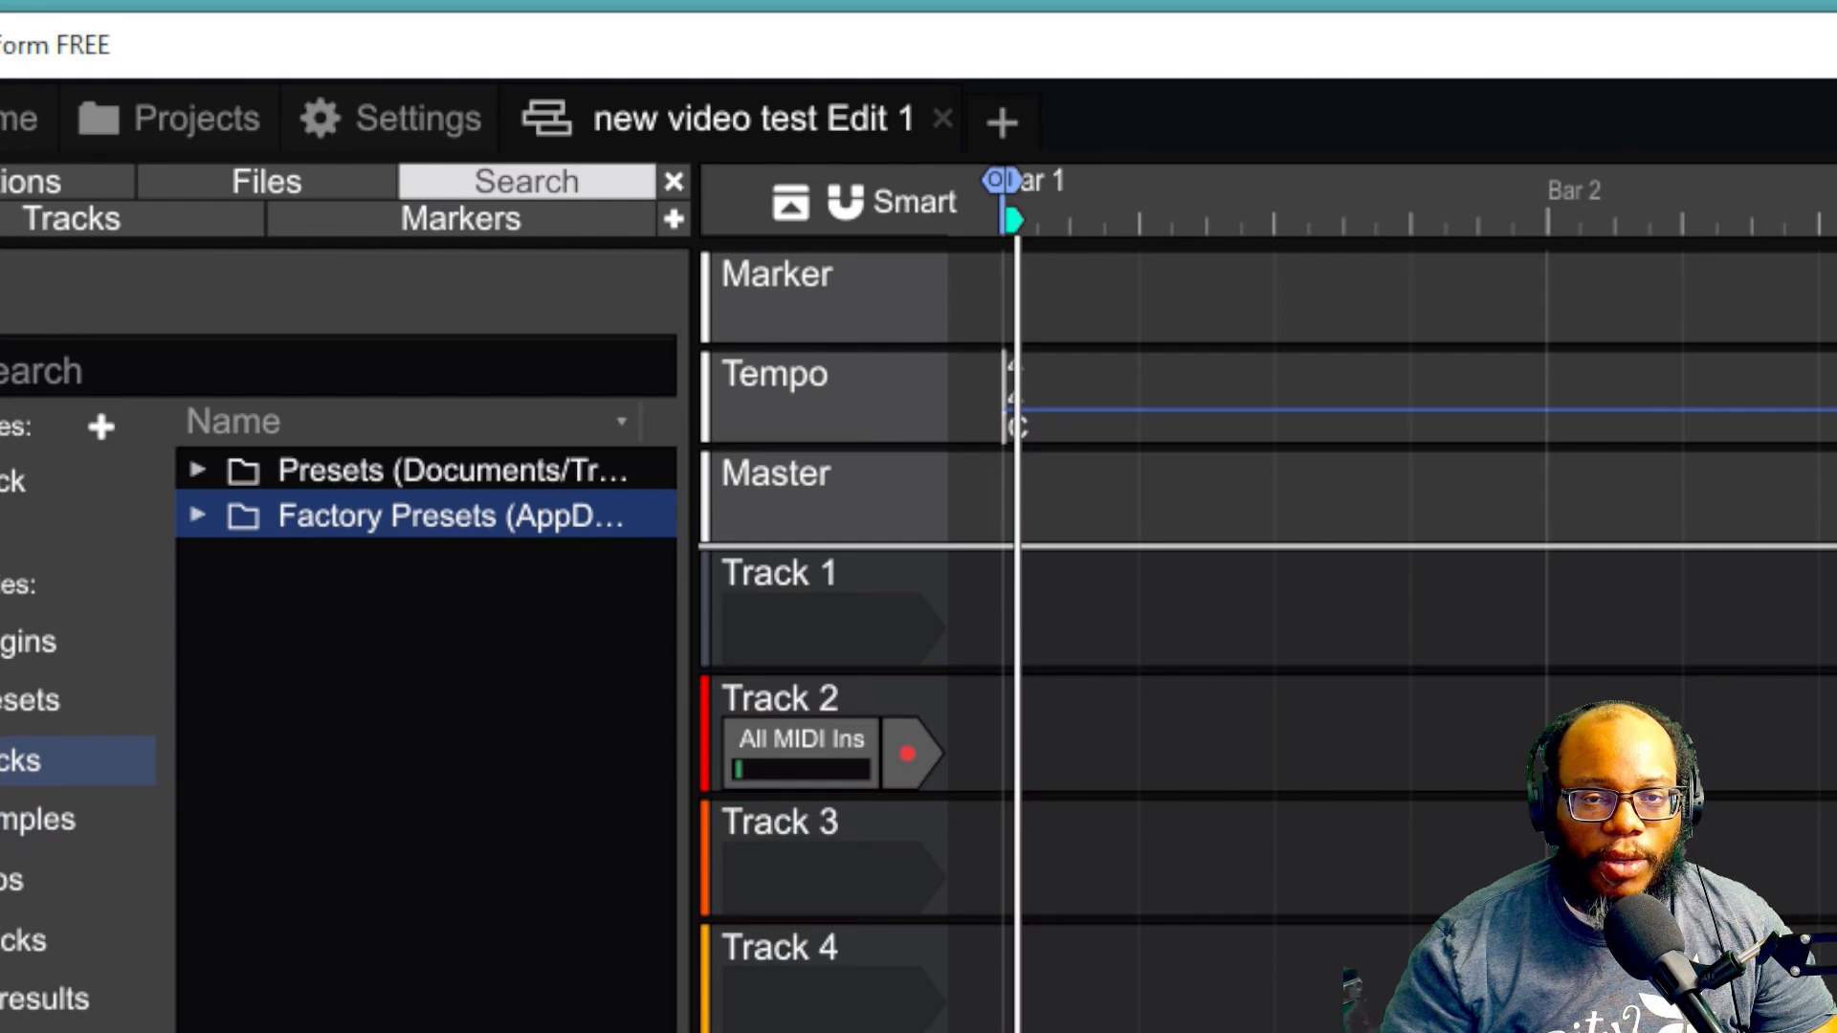
pyautogui.hotkey('ctrl', 'z')
pyautogui.hotkey('ctrl', 'z')
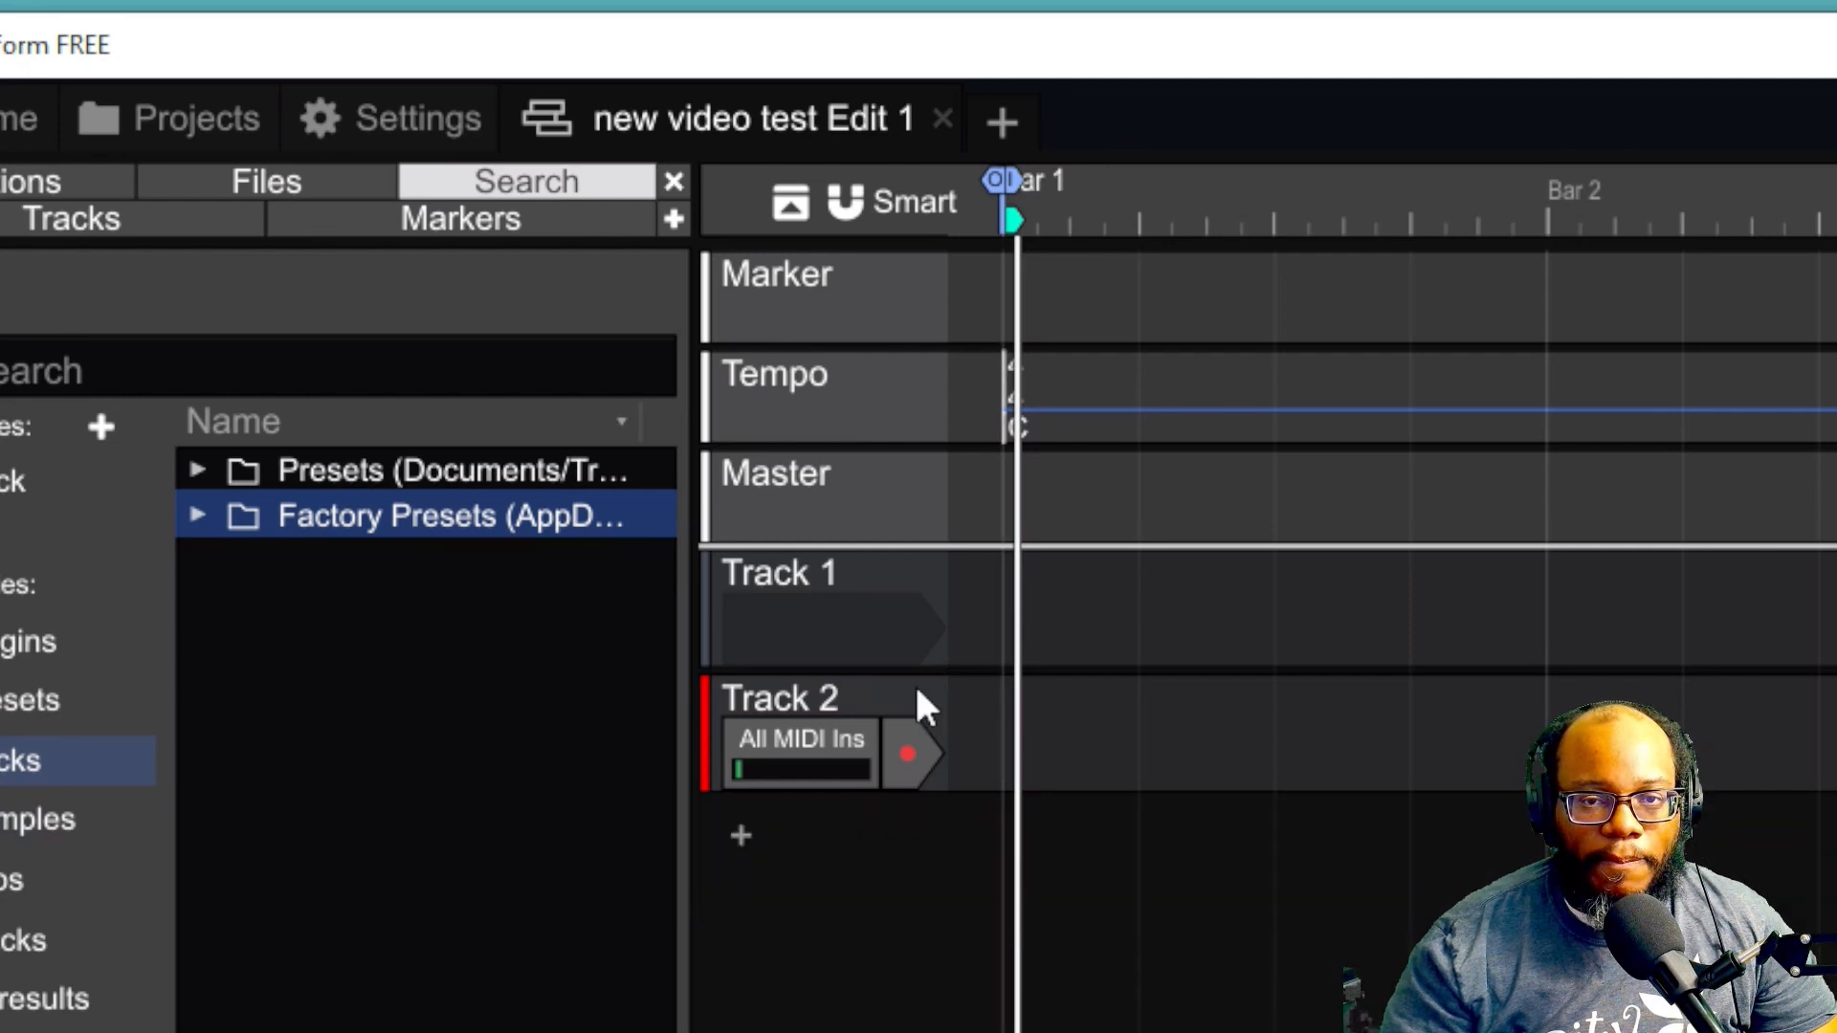
# Step: Delete Track 2 and select the Master L input on Track 1
pyautogui.click(923, 707)
pyautogui.press('Delete')
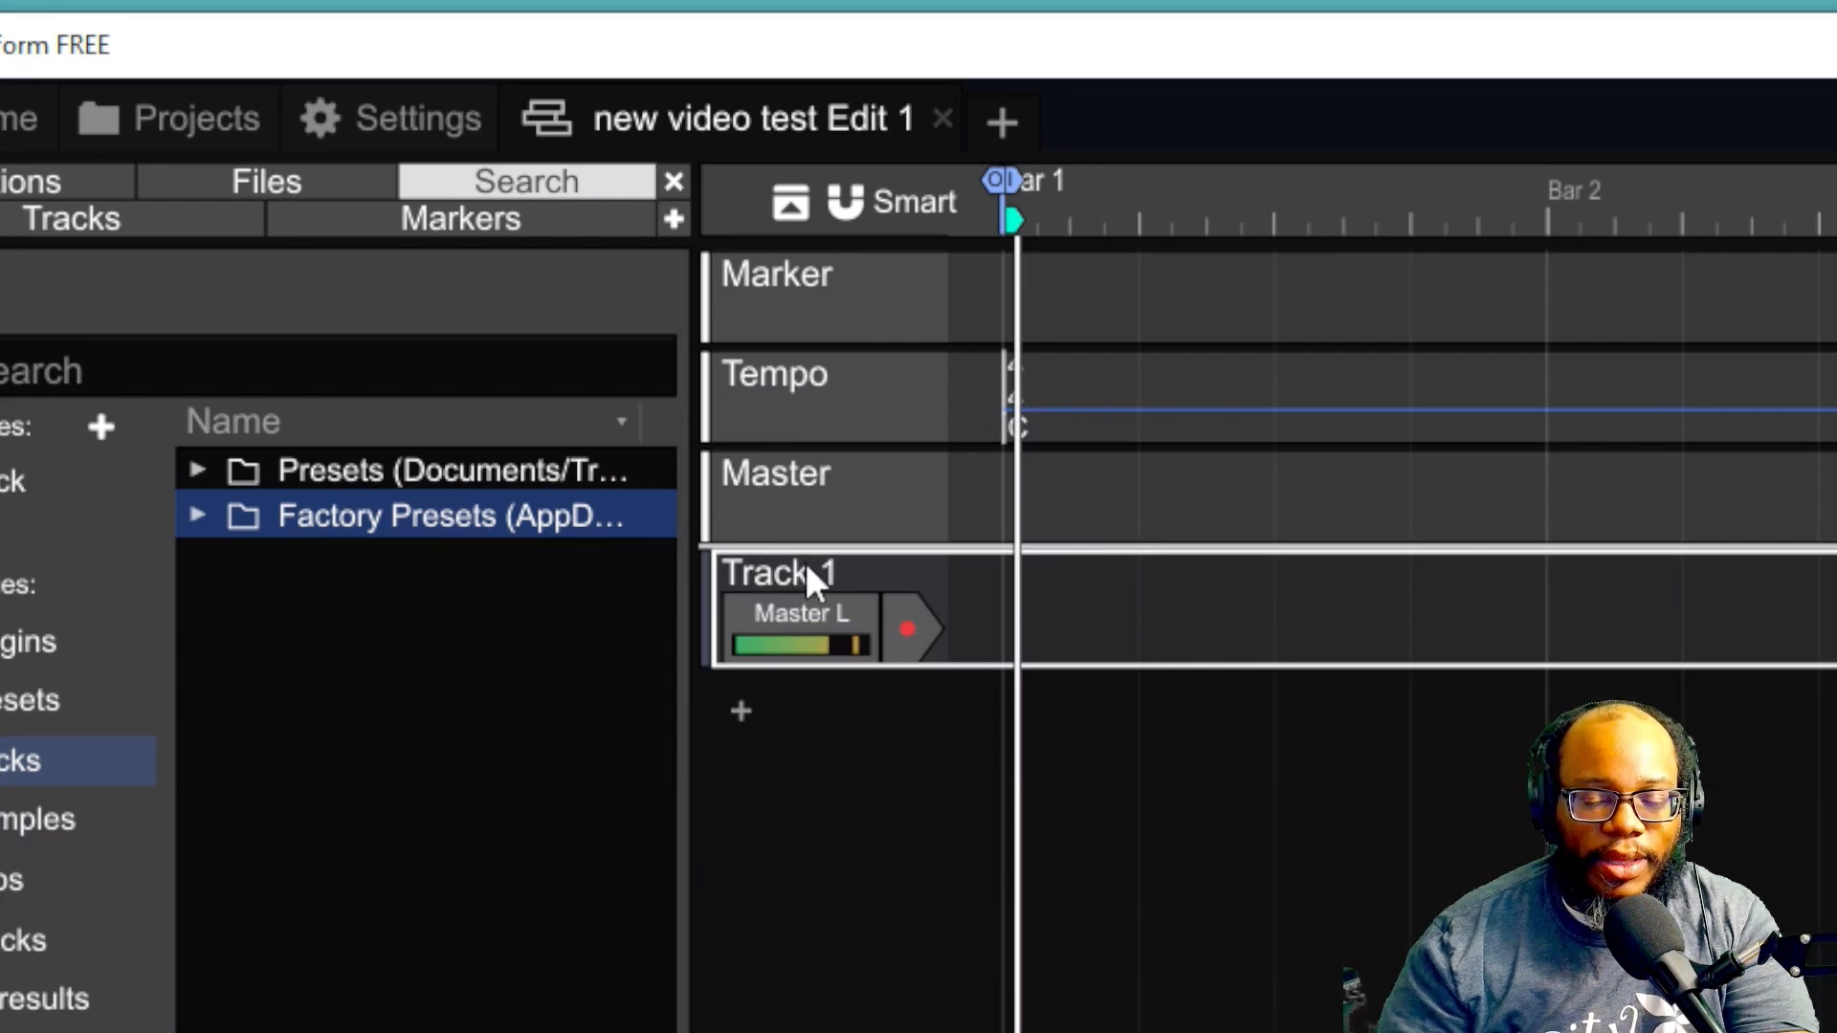
pyautogui.click(831, 608)
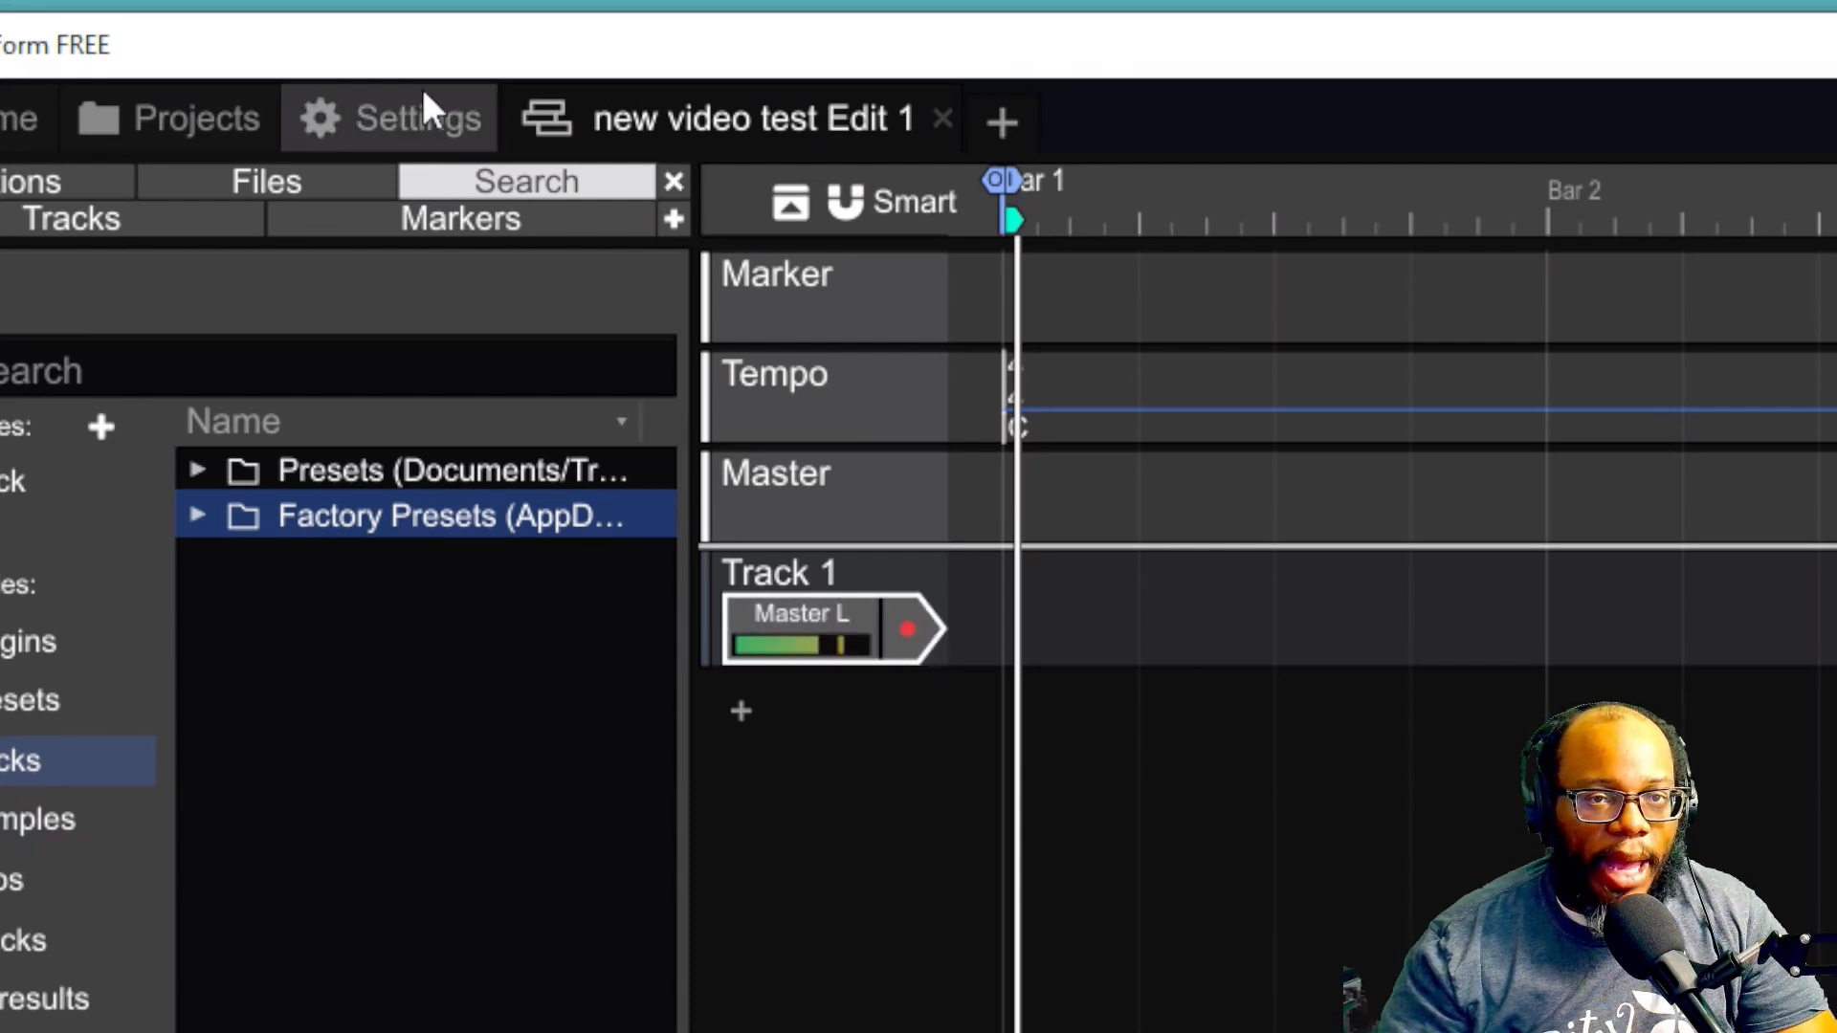
# Step: Open the audio settings and set the In 1 channel as the default wave input
pyautogui.click(418, 130)
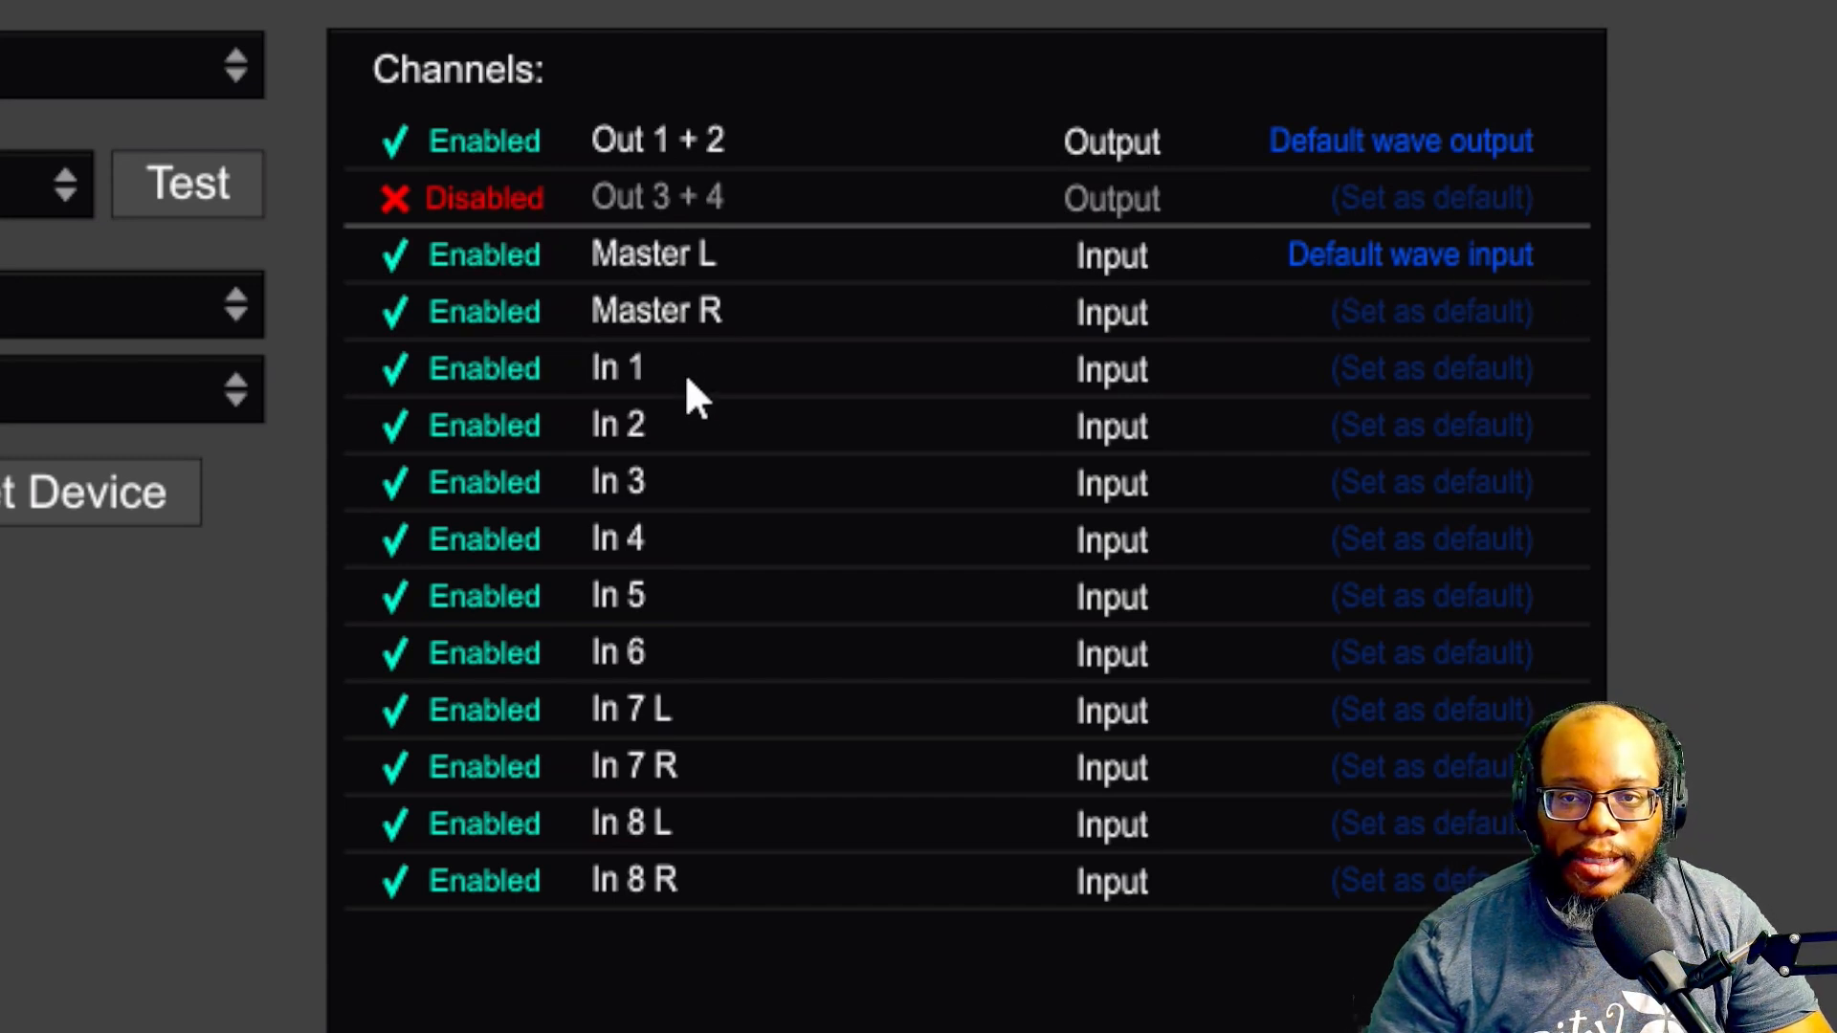
pyautogui.click(1397, 383)
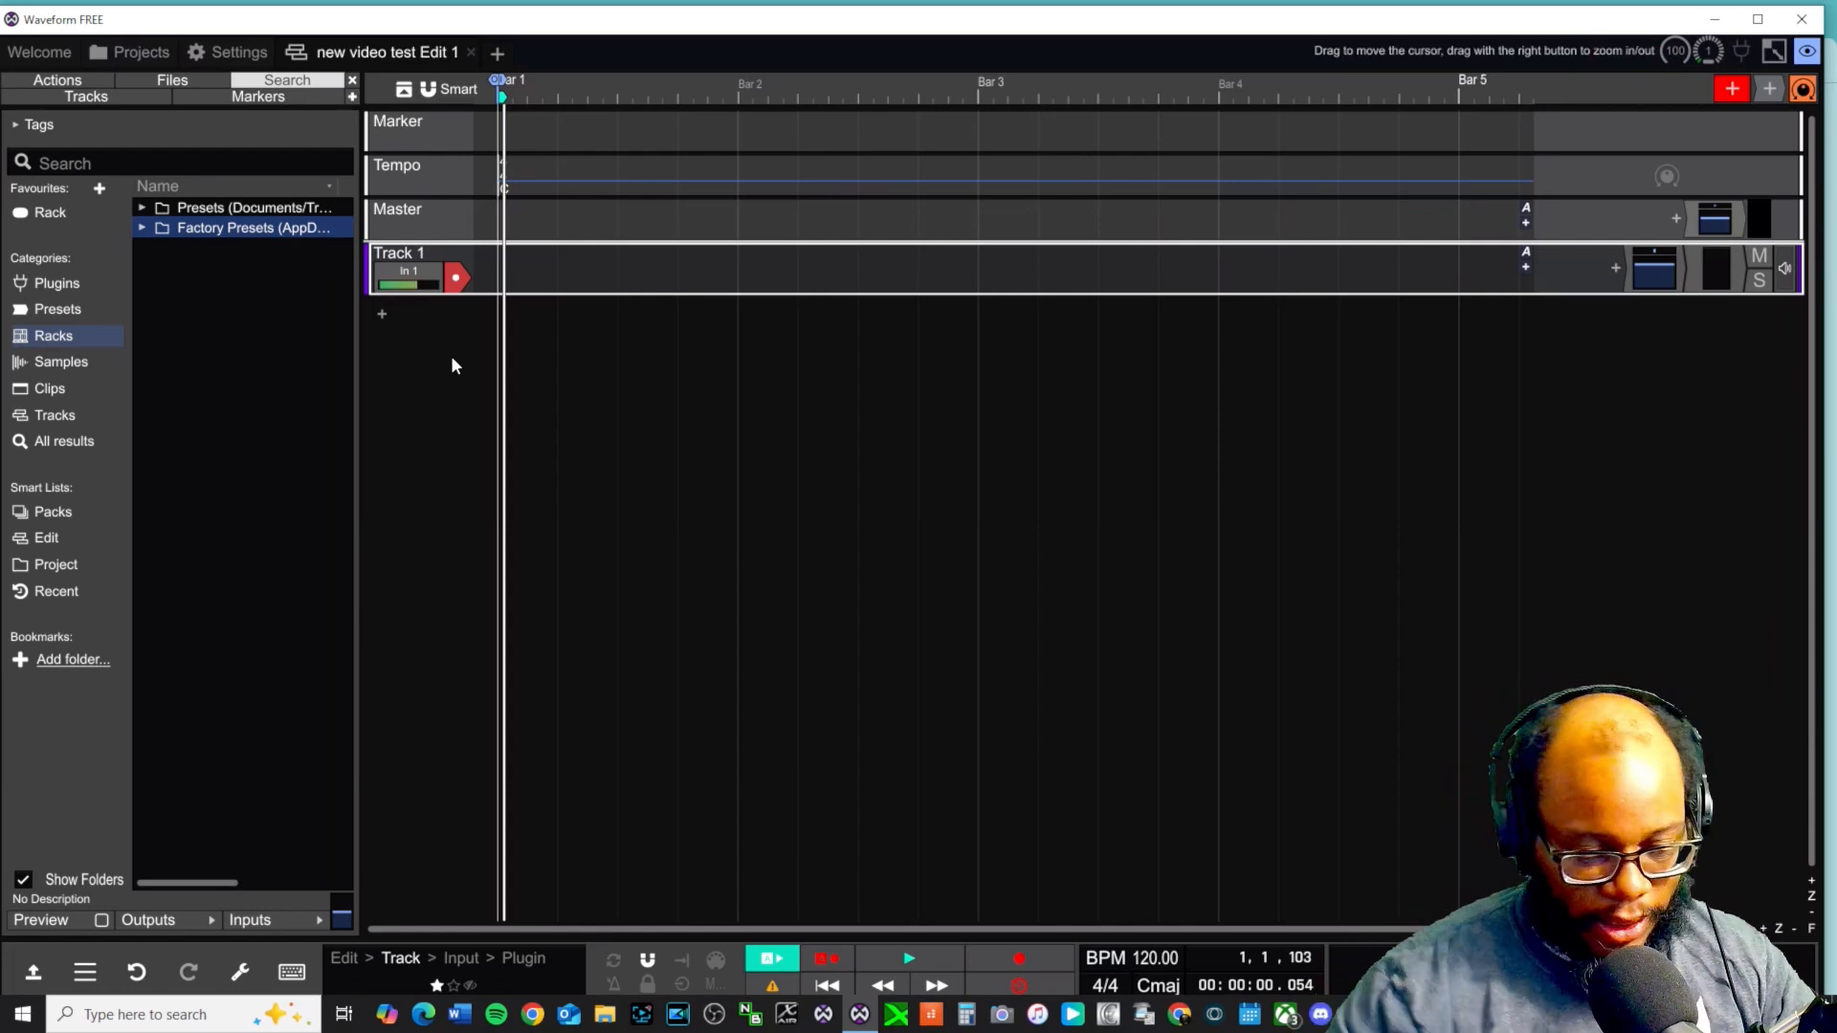
# Step: Record an audio take from In 1 on Track 1 and stop after about 11 seconds
pyautogui.press('r')
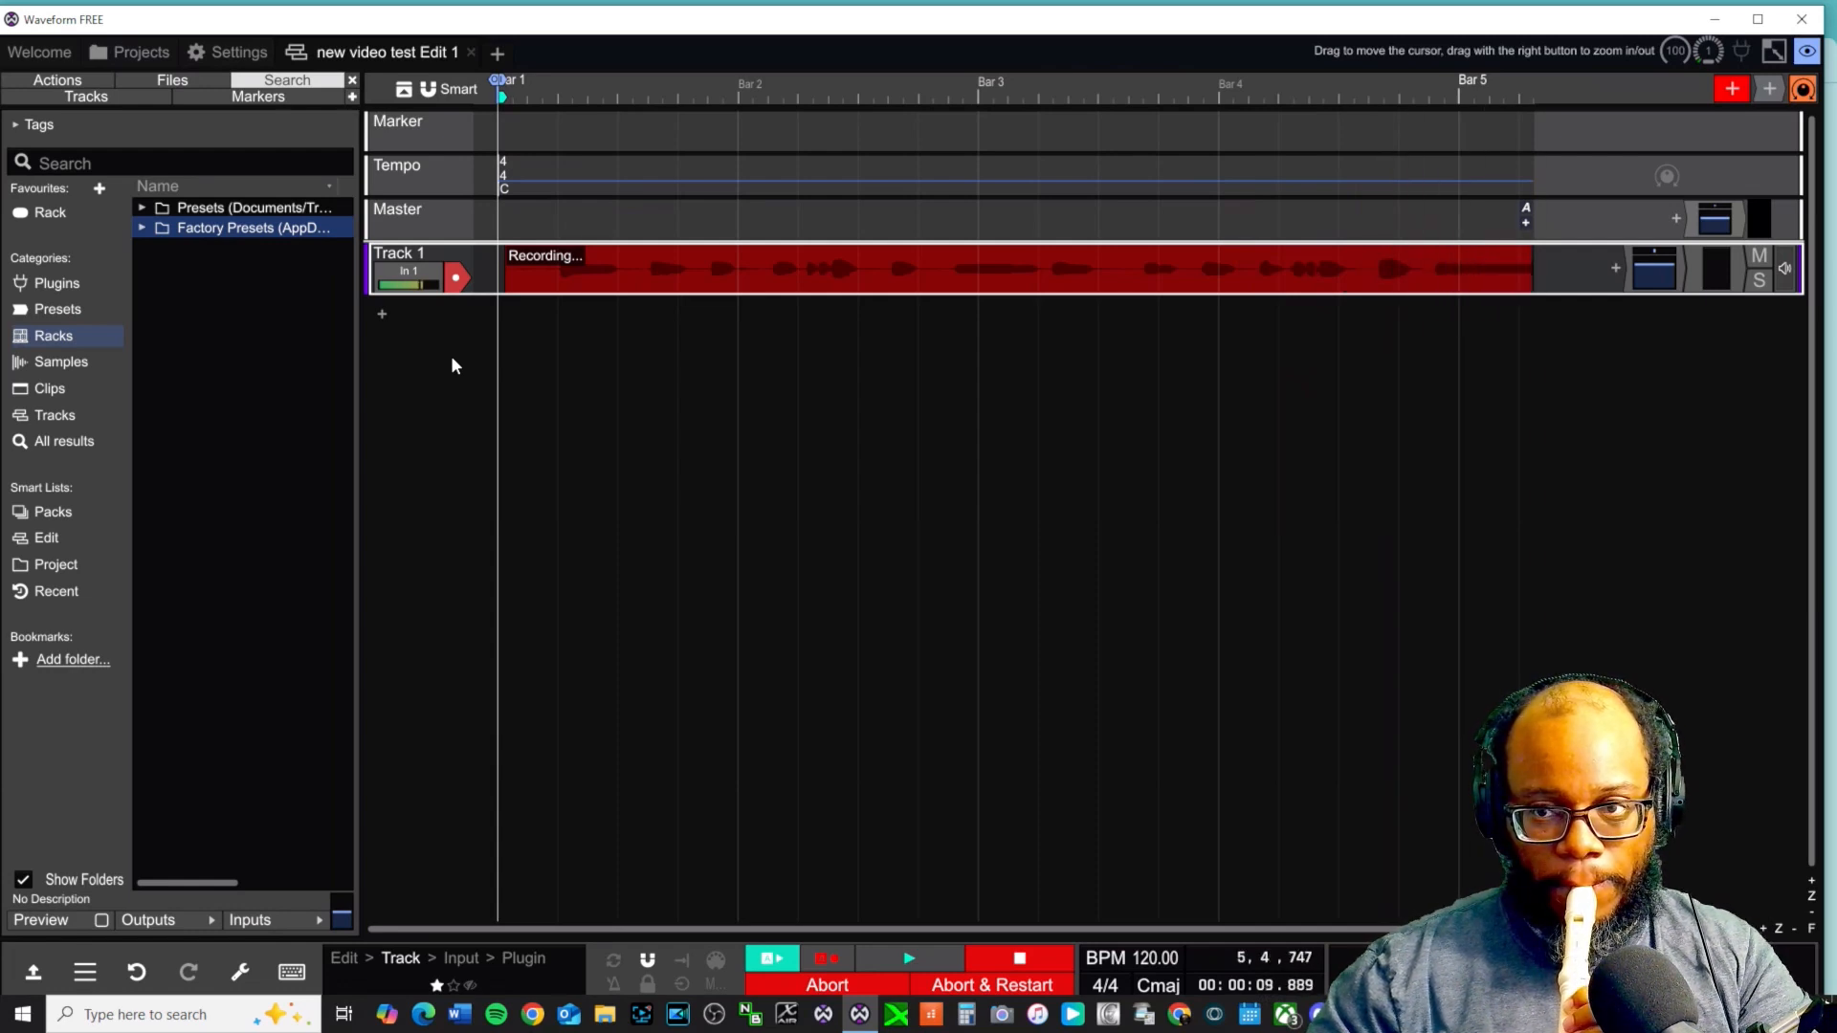
pyautogui.press('space')
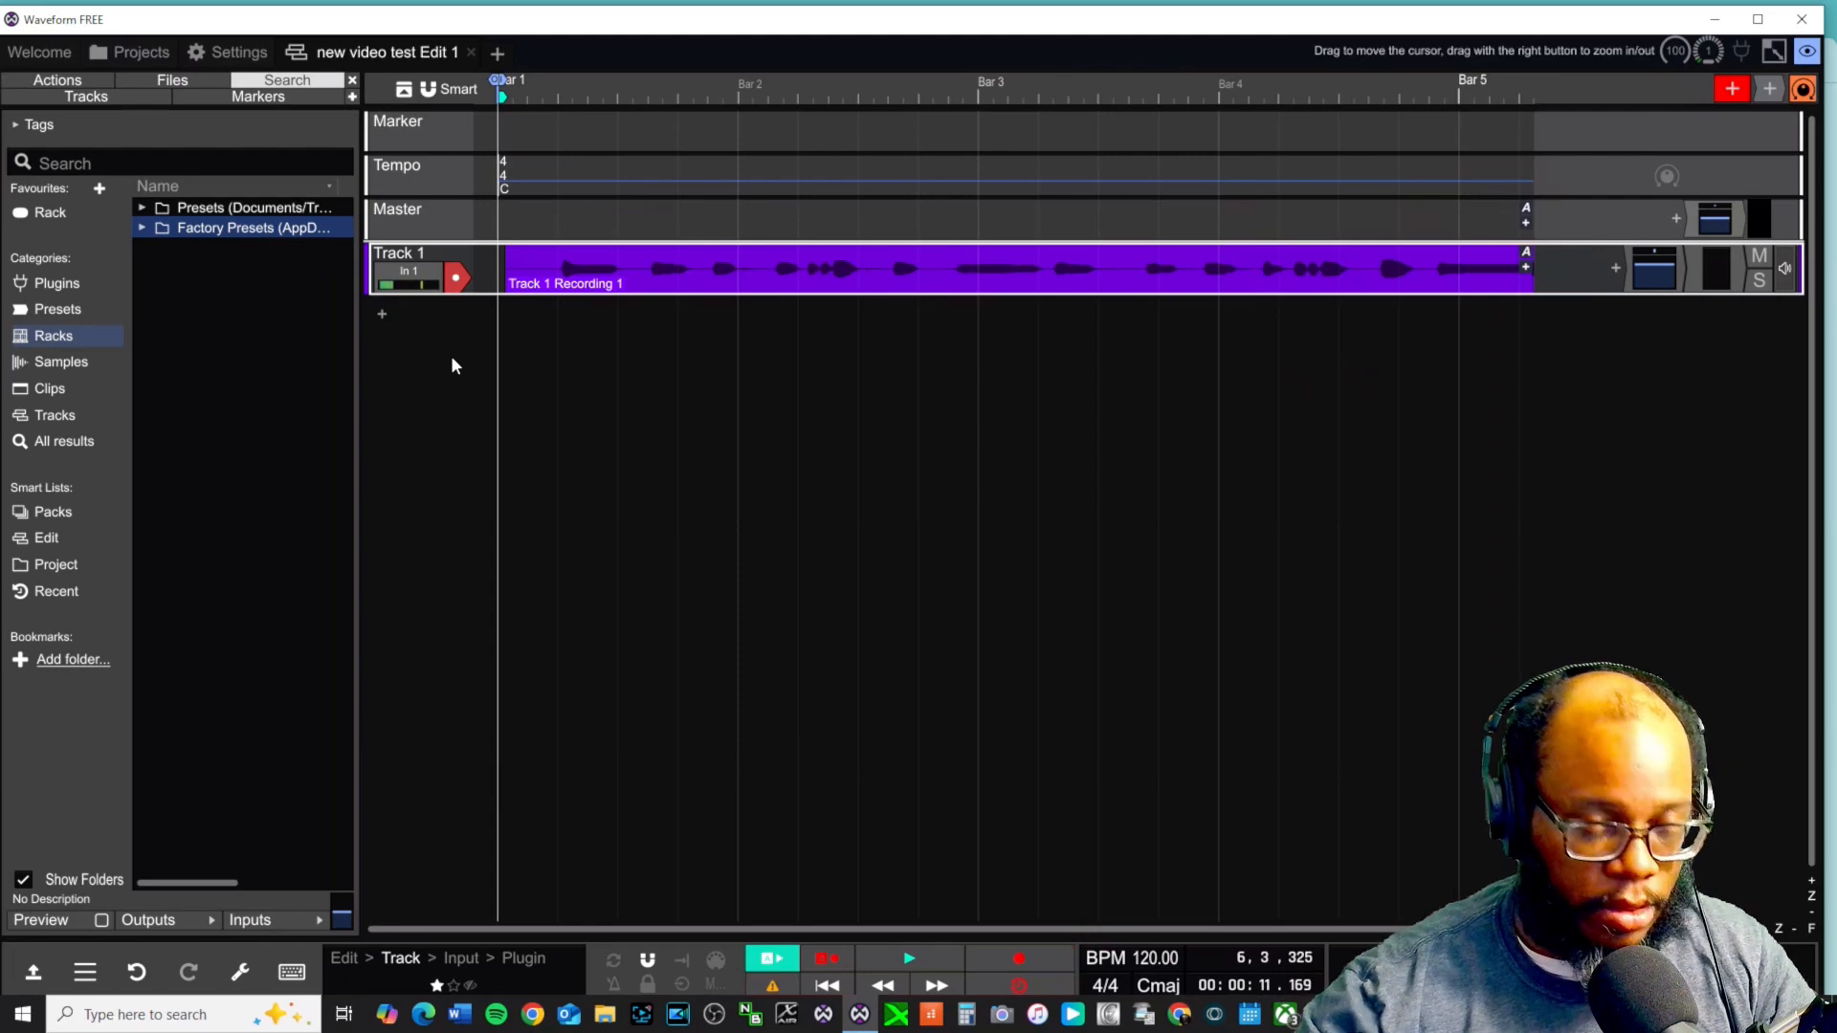
# Step: Play the recorded clip on Track 1 back from the start and stop playback
pyautogui.press('Home')
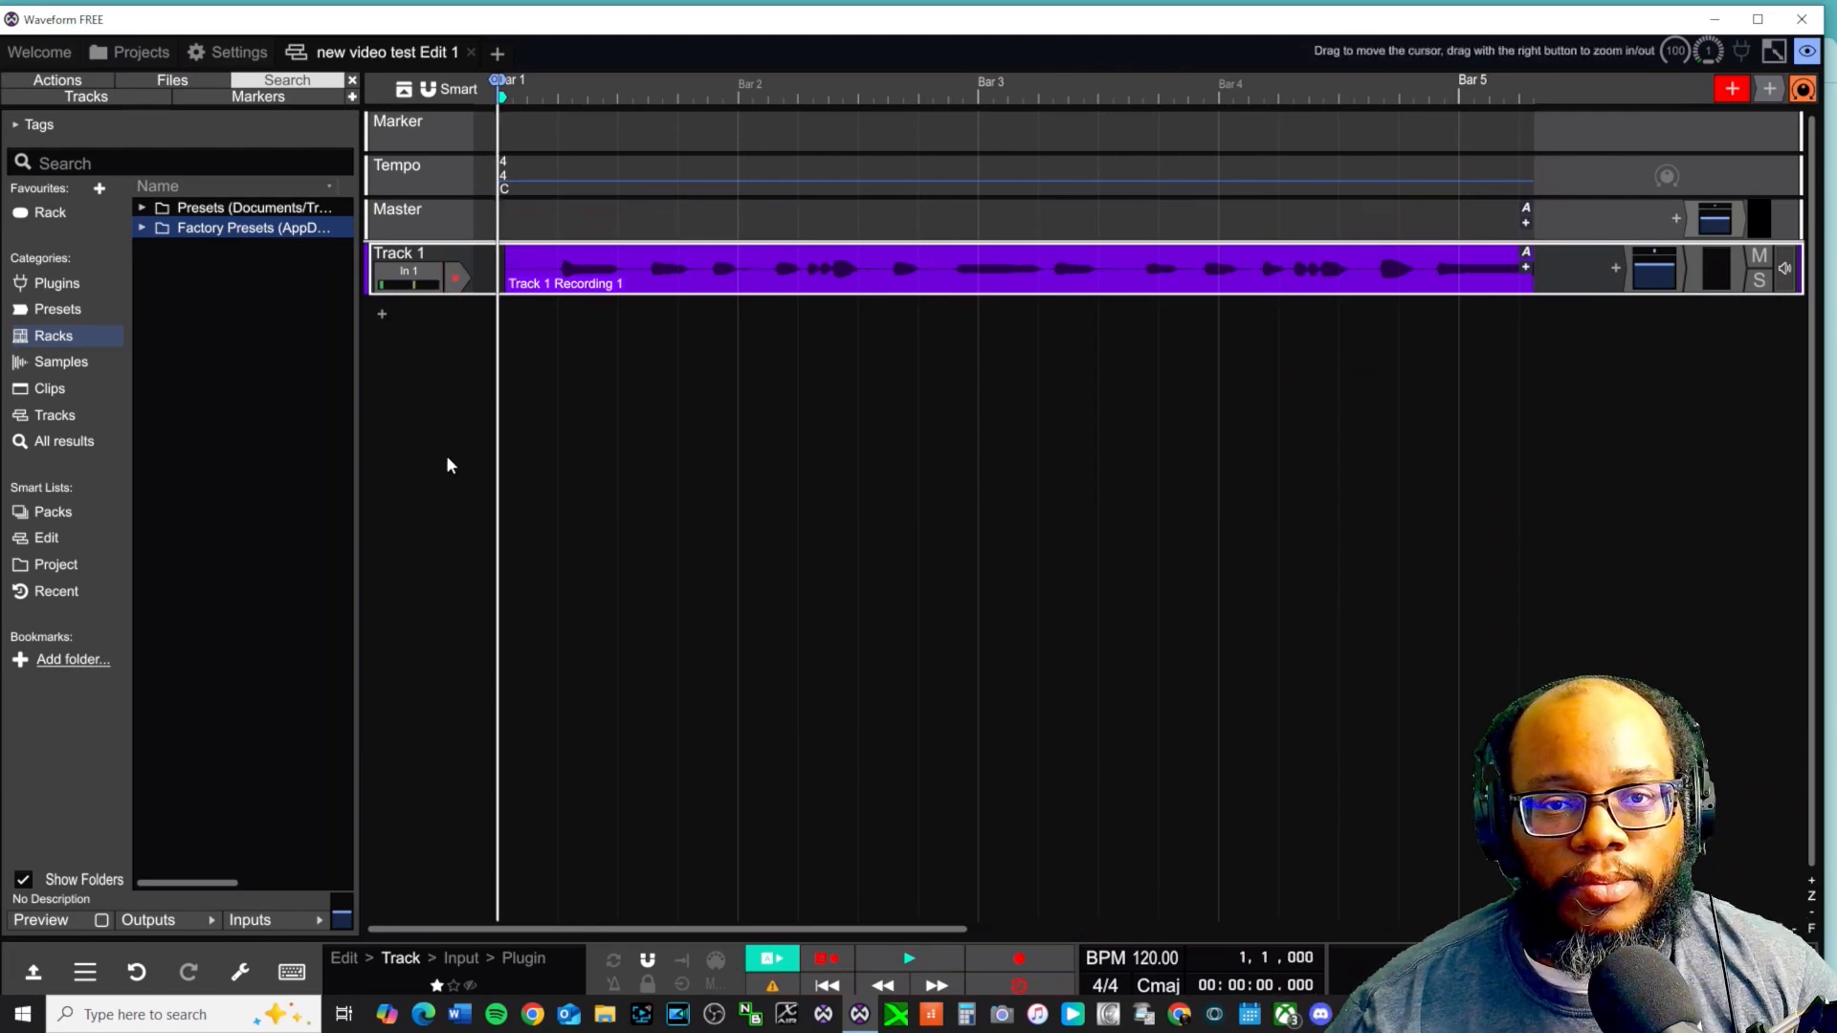
pyautogui.press('space')
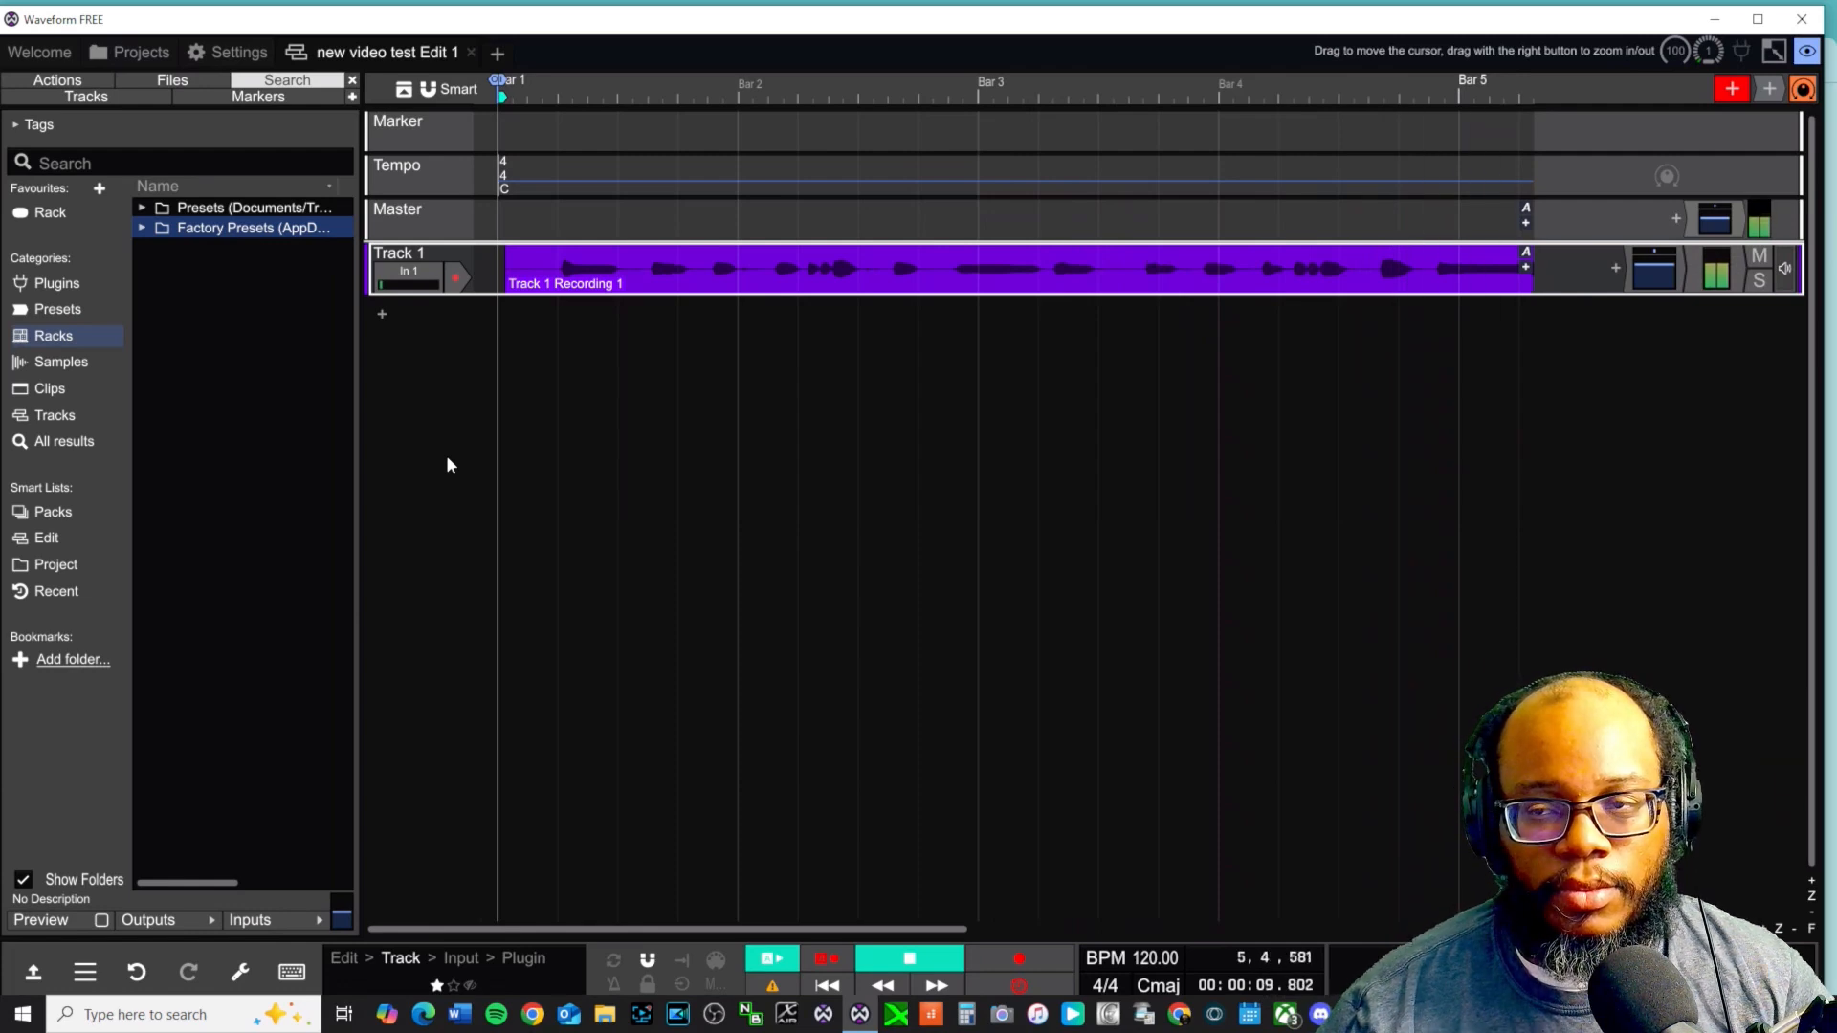
pyautogui.press('space')
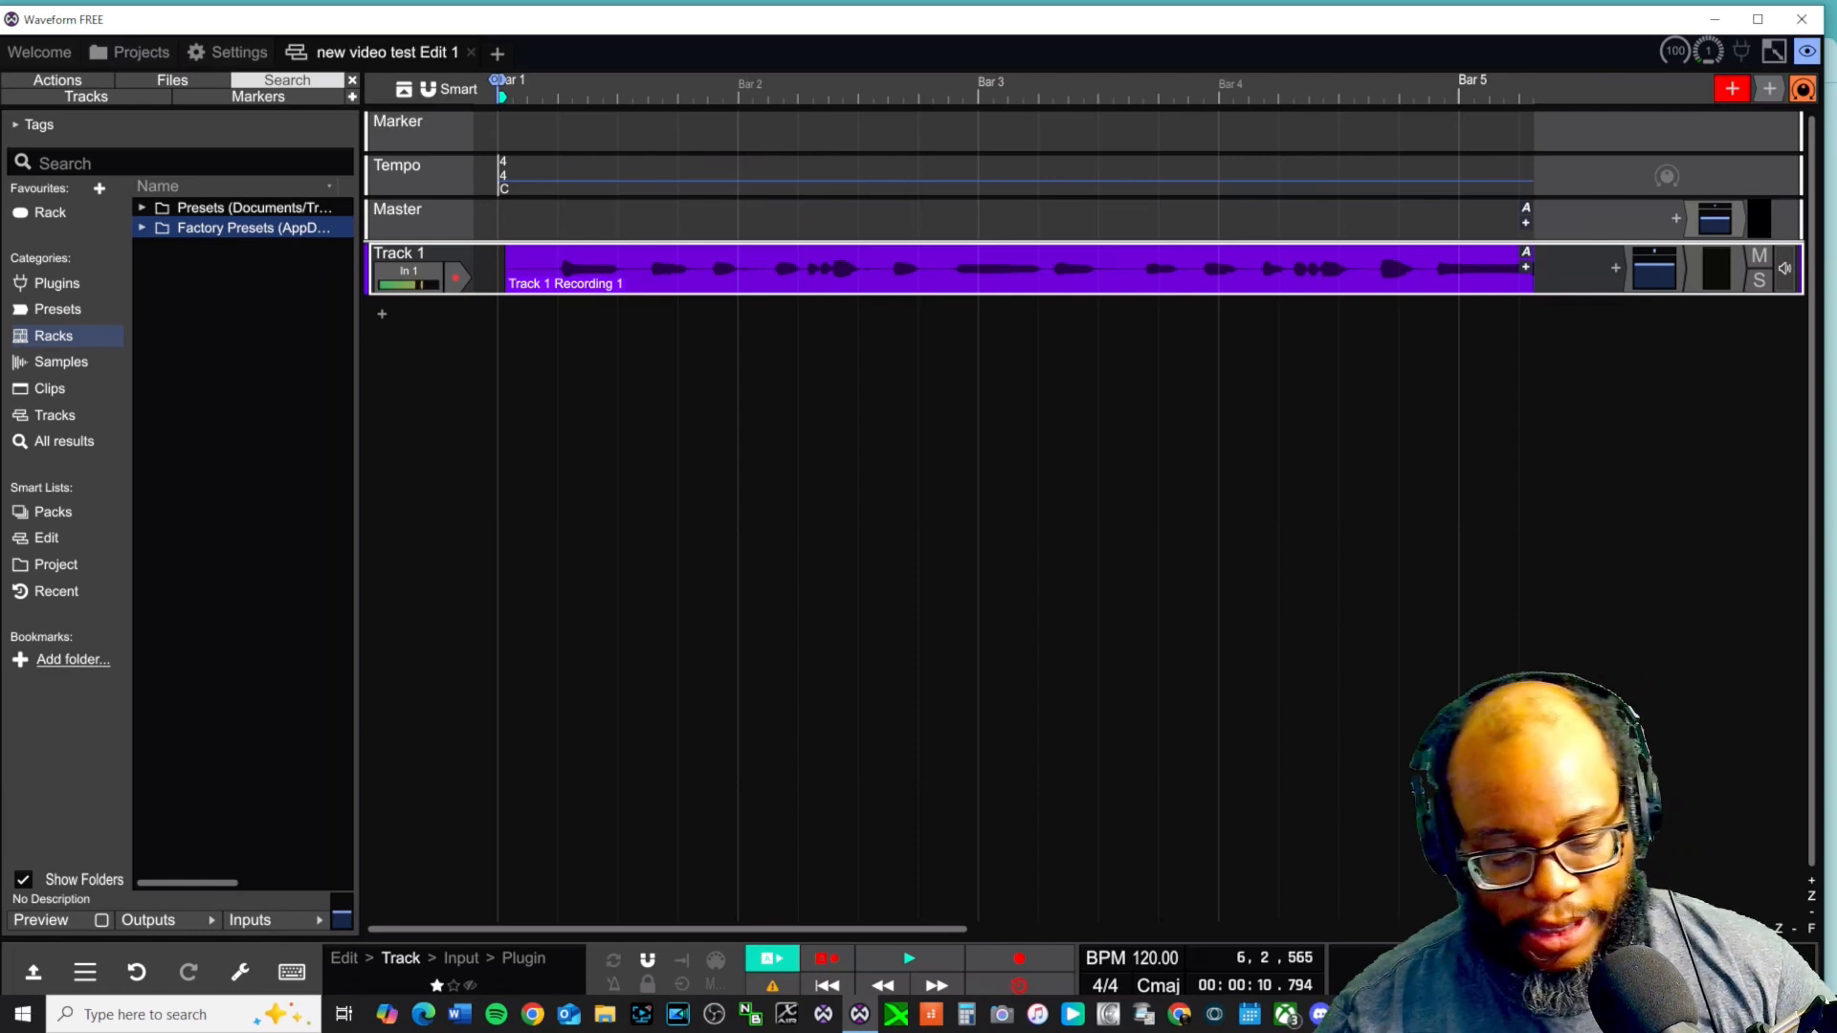
# Step: Hide the browser beside the tracks and show it again
pyautogui.press('b')
pyautogui.press('b')
pyautogui.press('b')
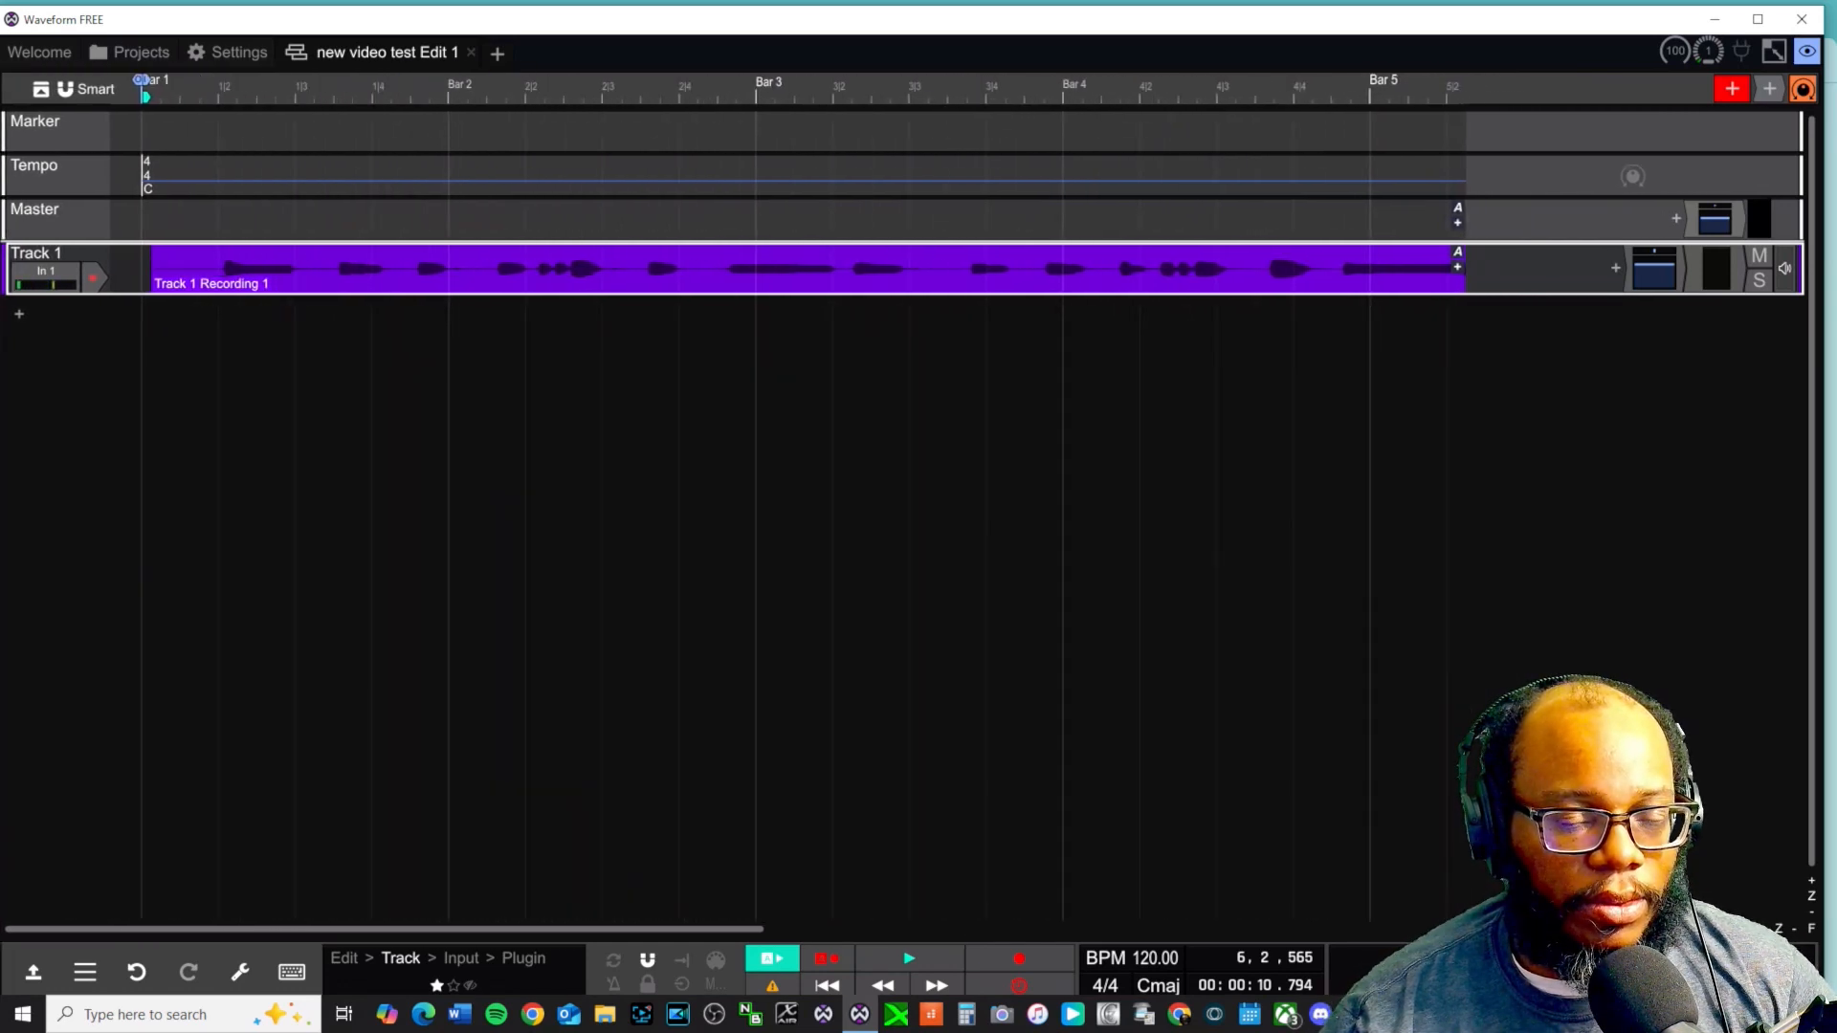
pyautogui.press('b')
pyautogui.press('b')
pyautogui.press('b')
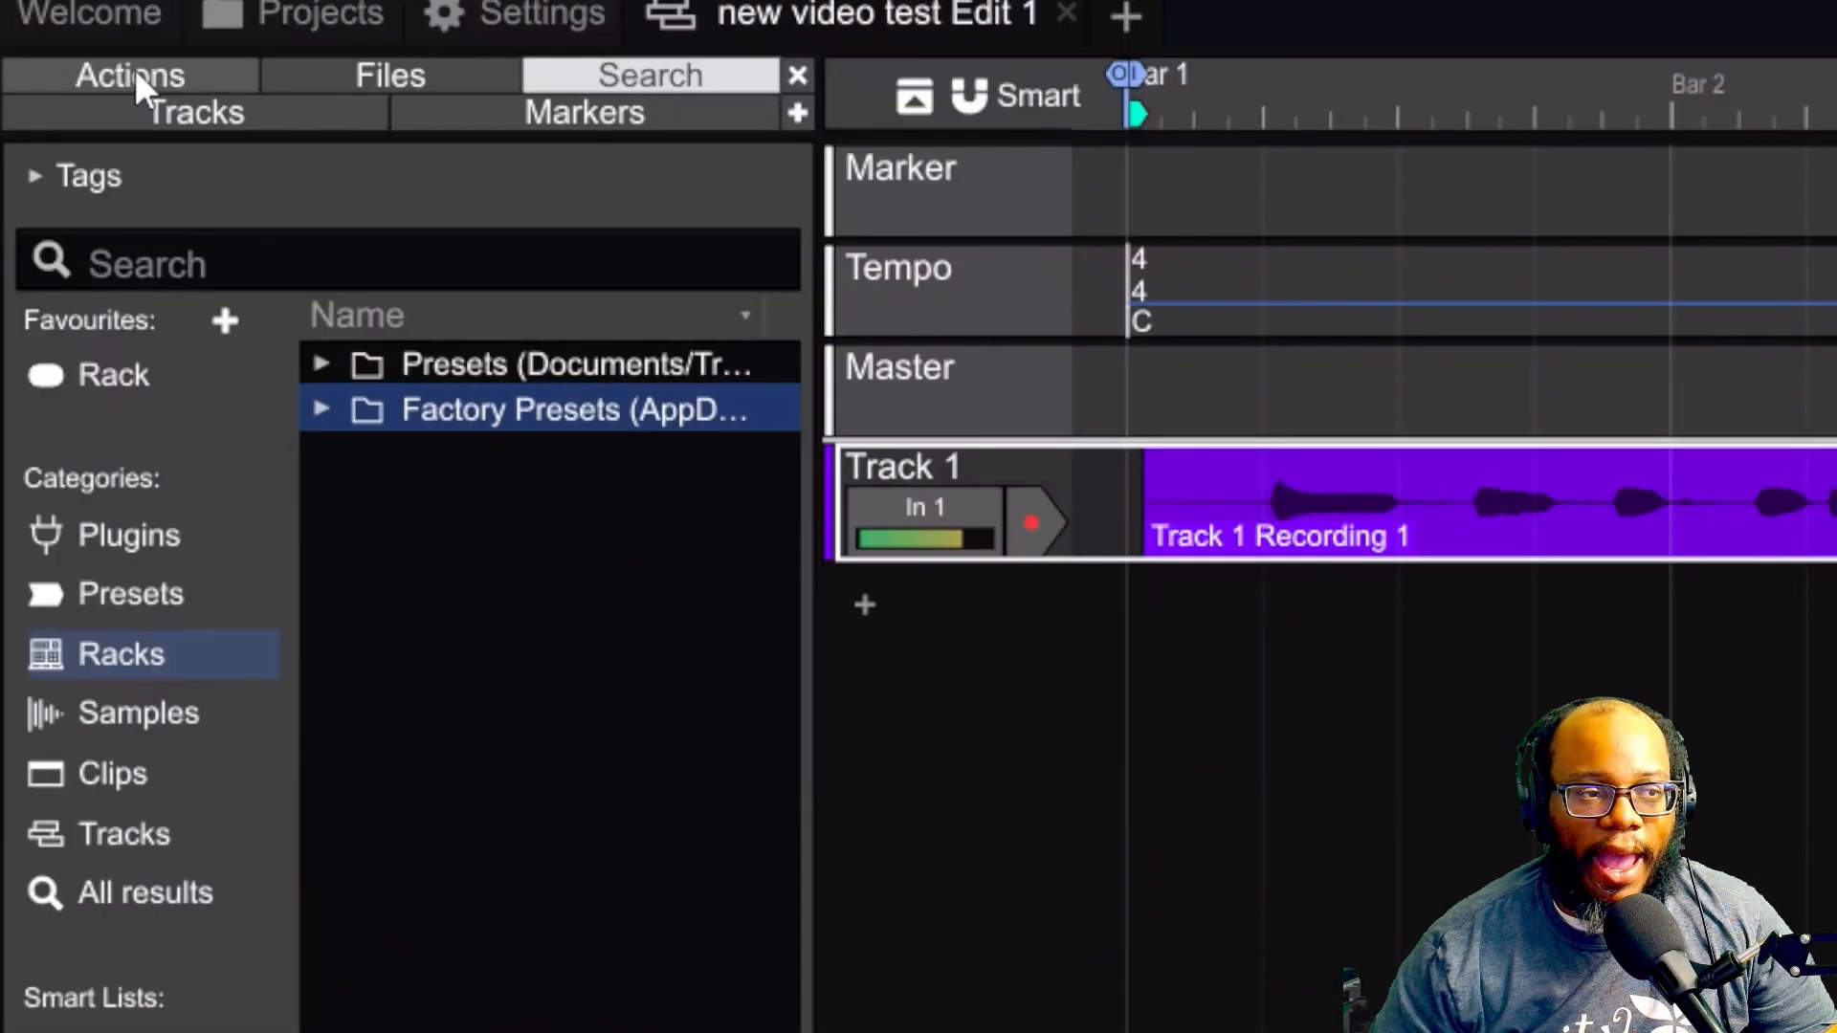
# Step: Show the actions for Track 1 and rename the track as Recorder
pyautogui.click(60, 83)
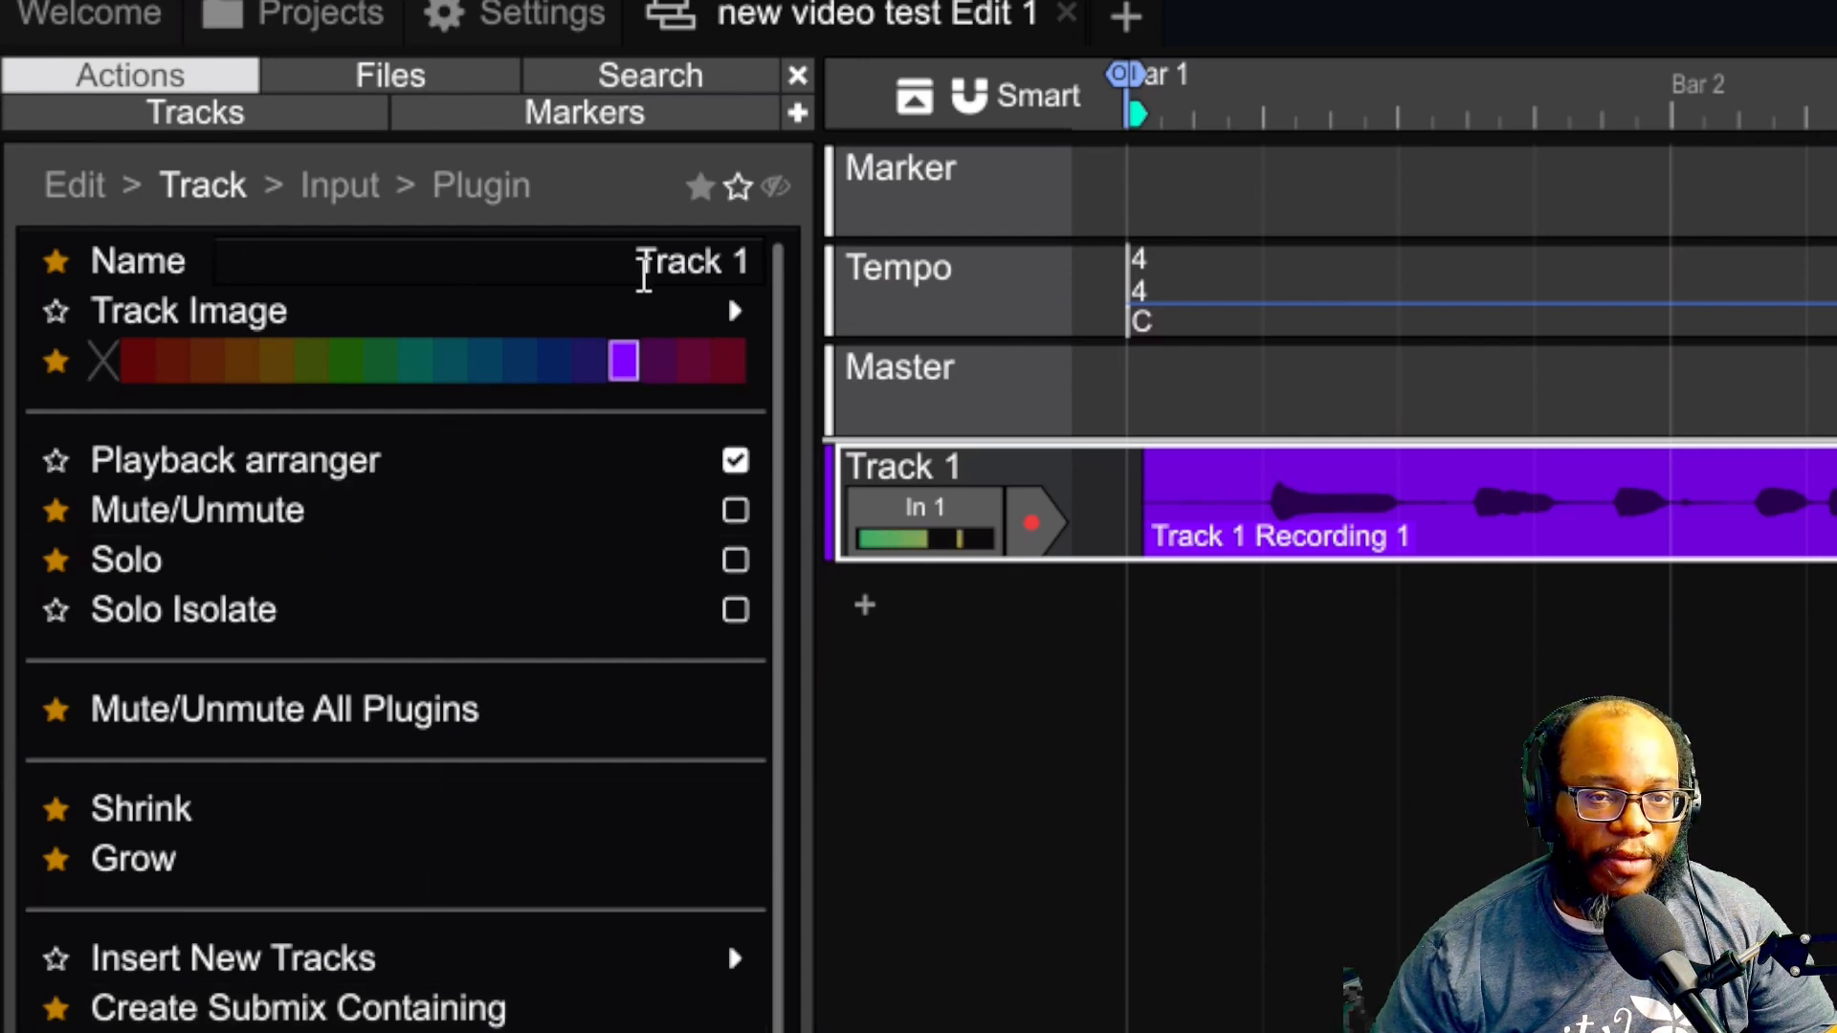
pyautogui.click(685, 262)
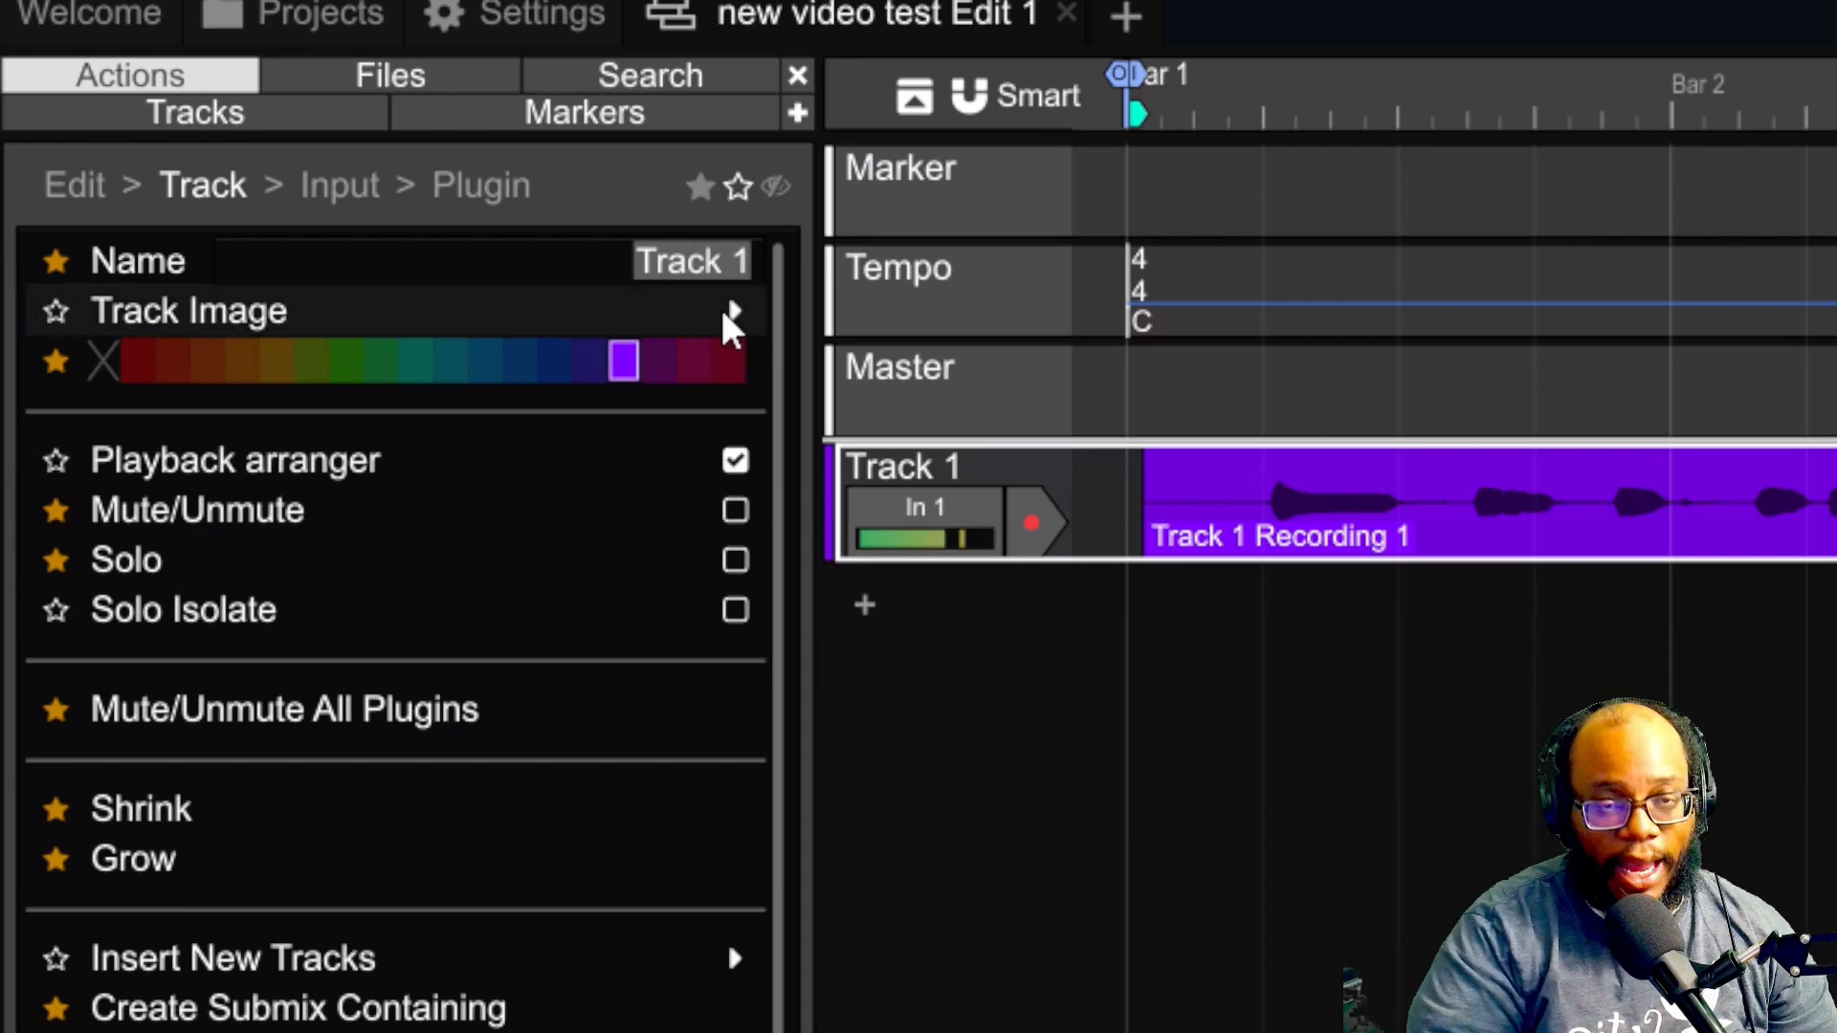
pyautogui.write('Recorder')
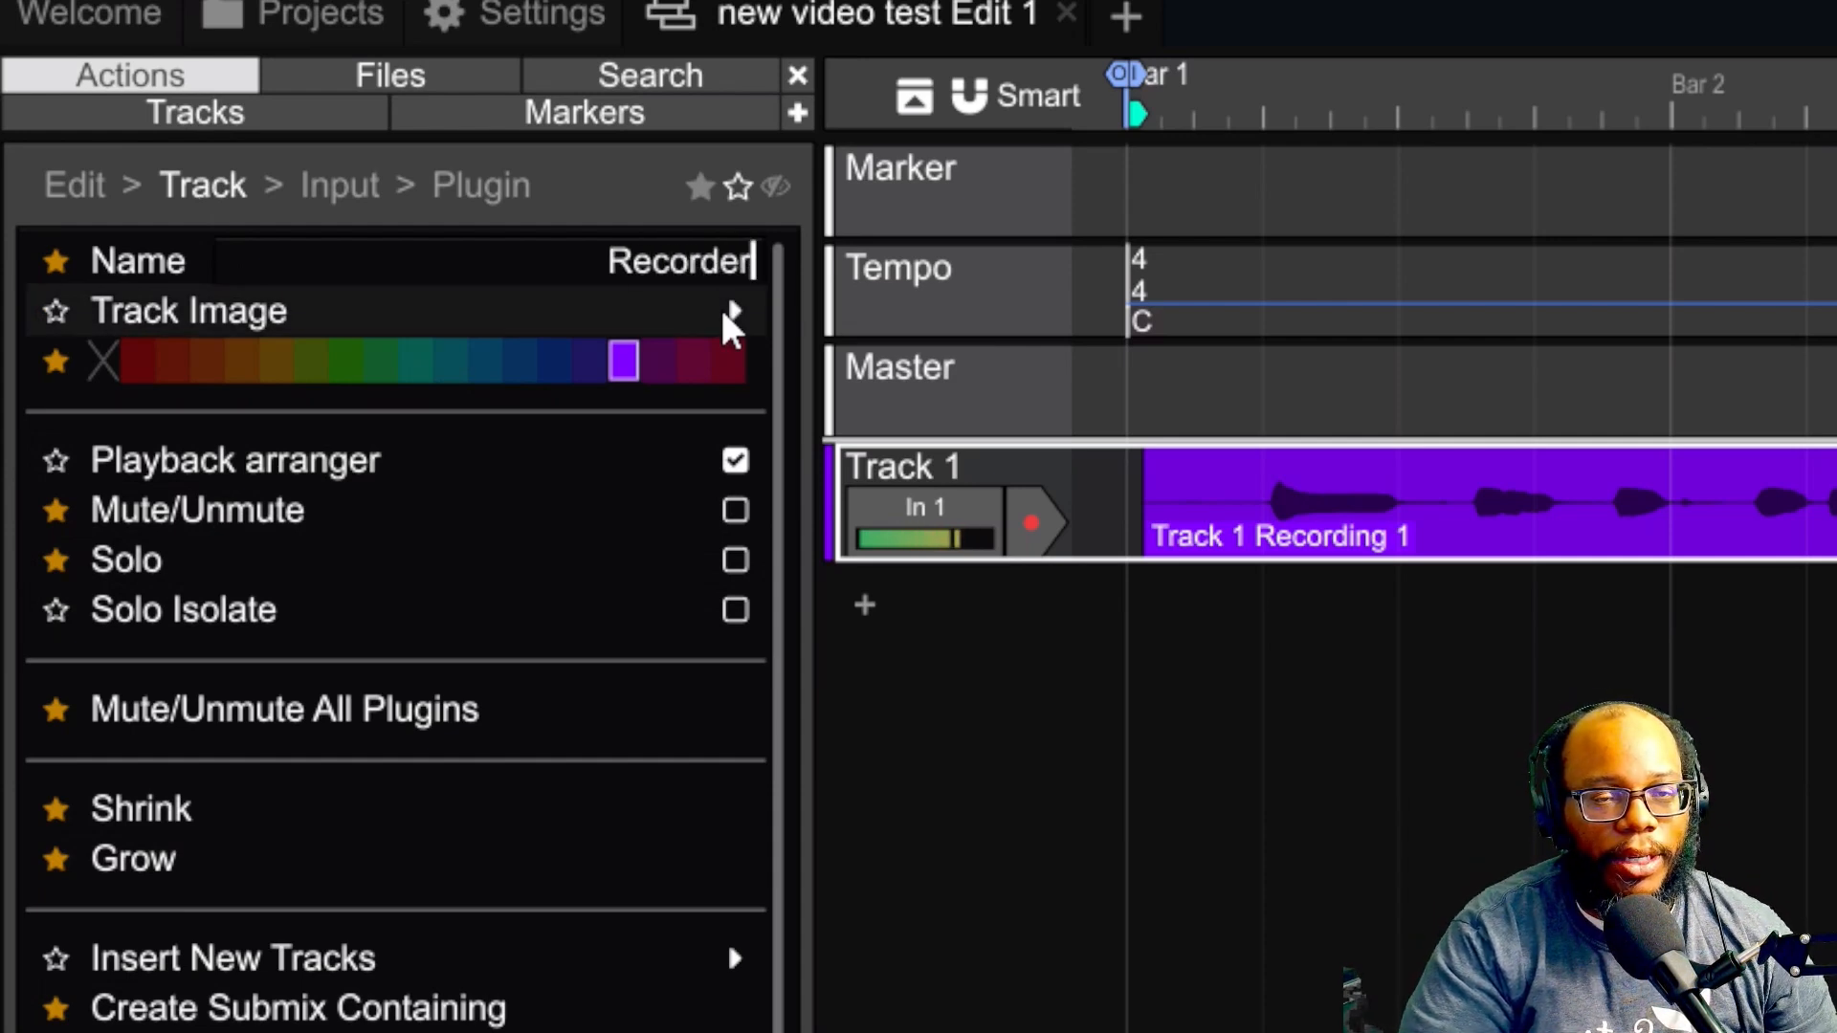
pyautogui.press('Return')
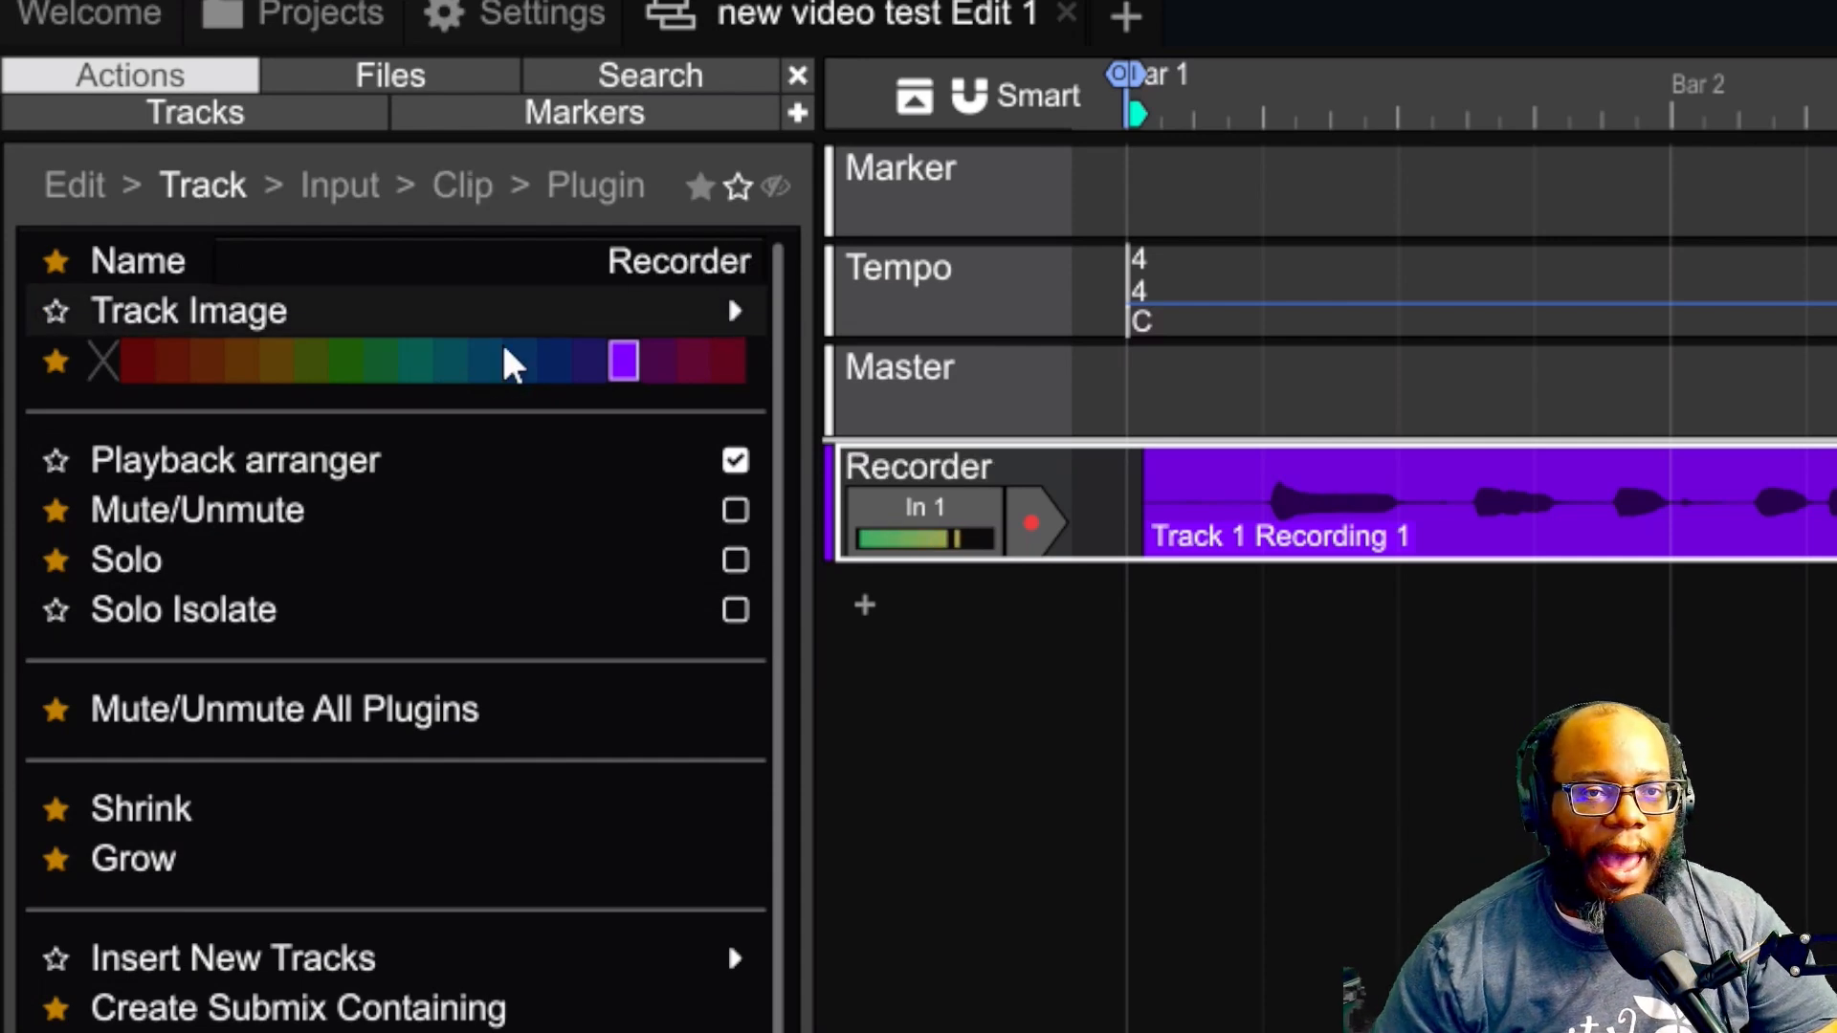
# Step: Try several colours for the Recorder track and set it to cyan
pyautogui.click(486, 364)
pyautogui.click(632, 367)
pyautogui.click(702, 368)
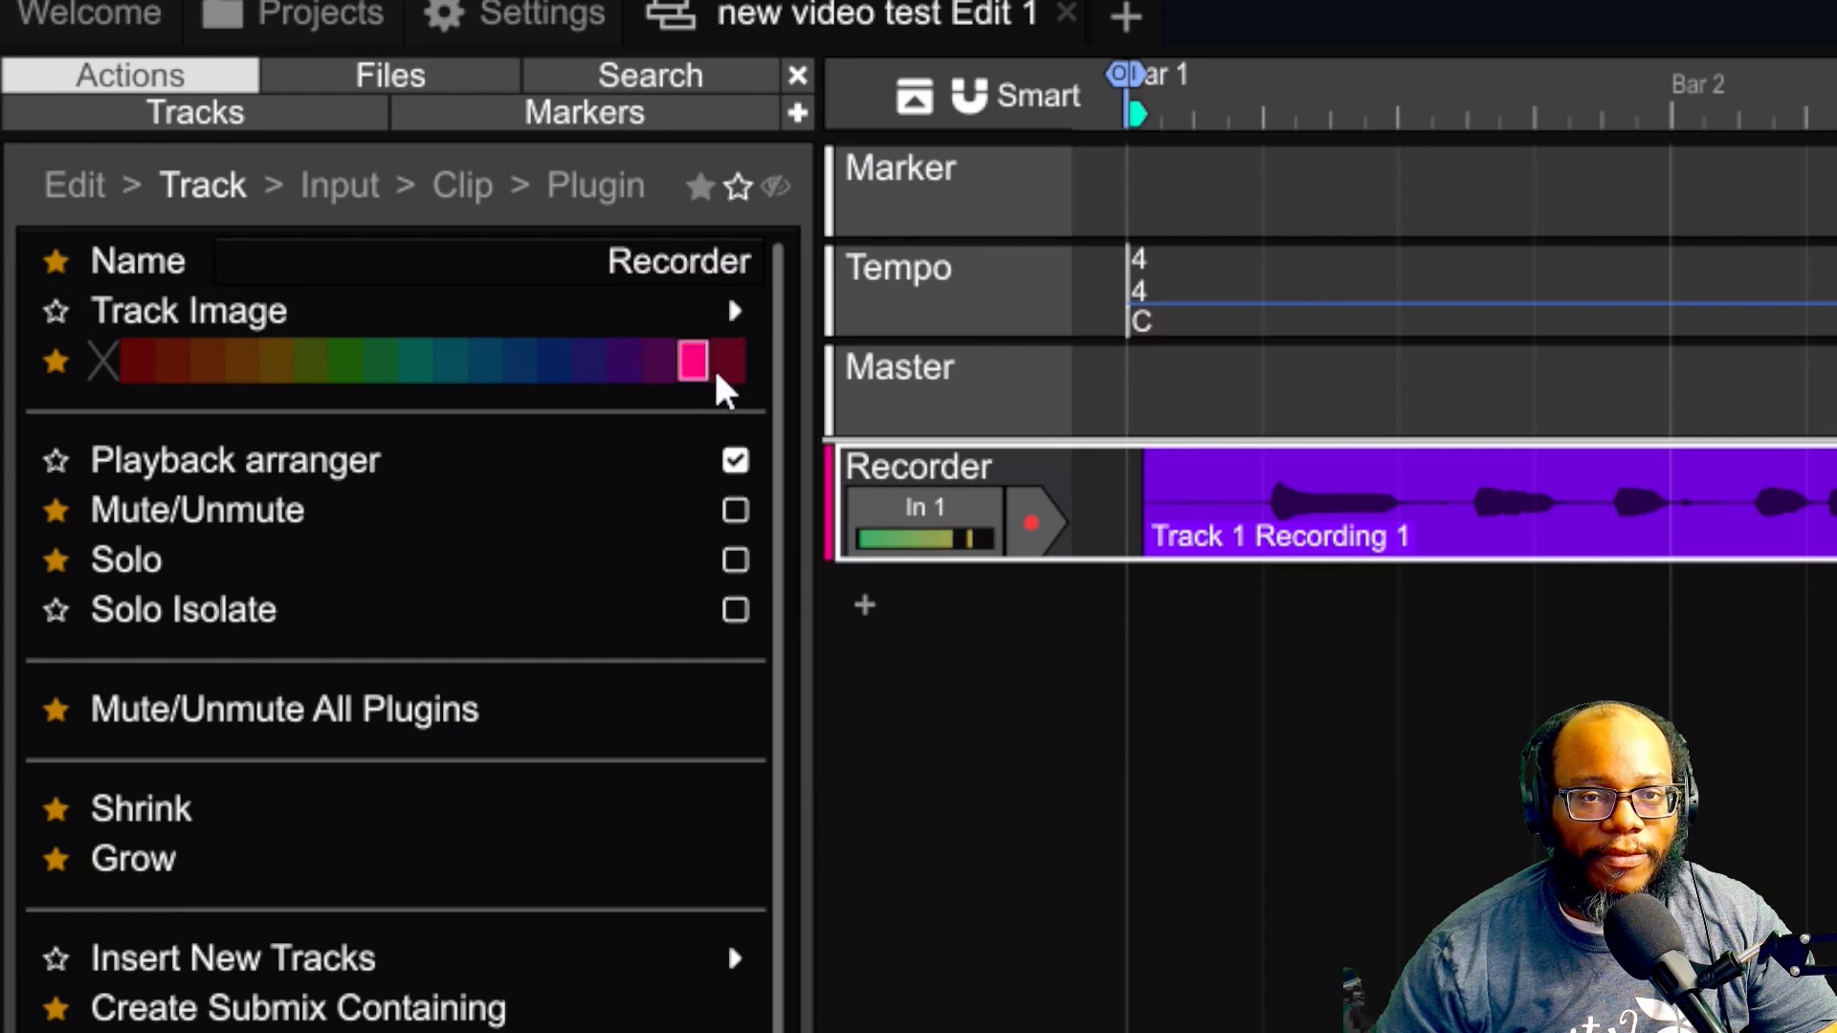
pyautogui.click(397, 363)
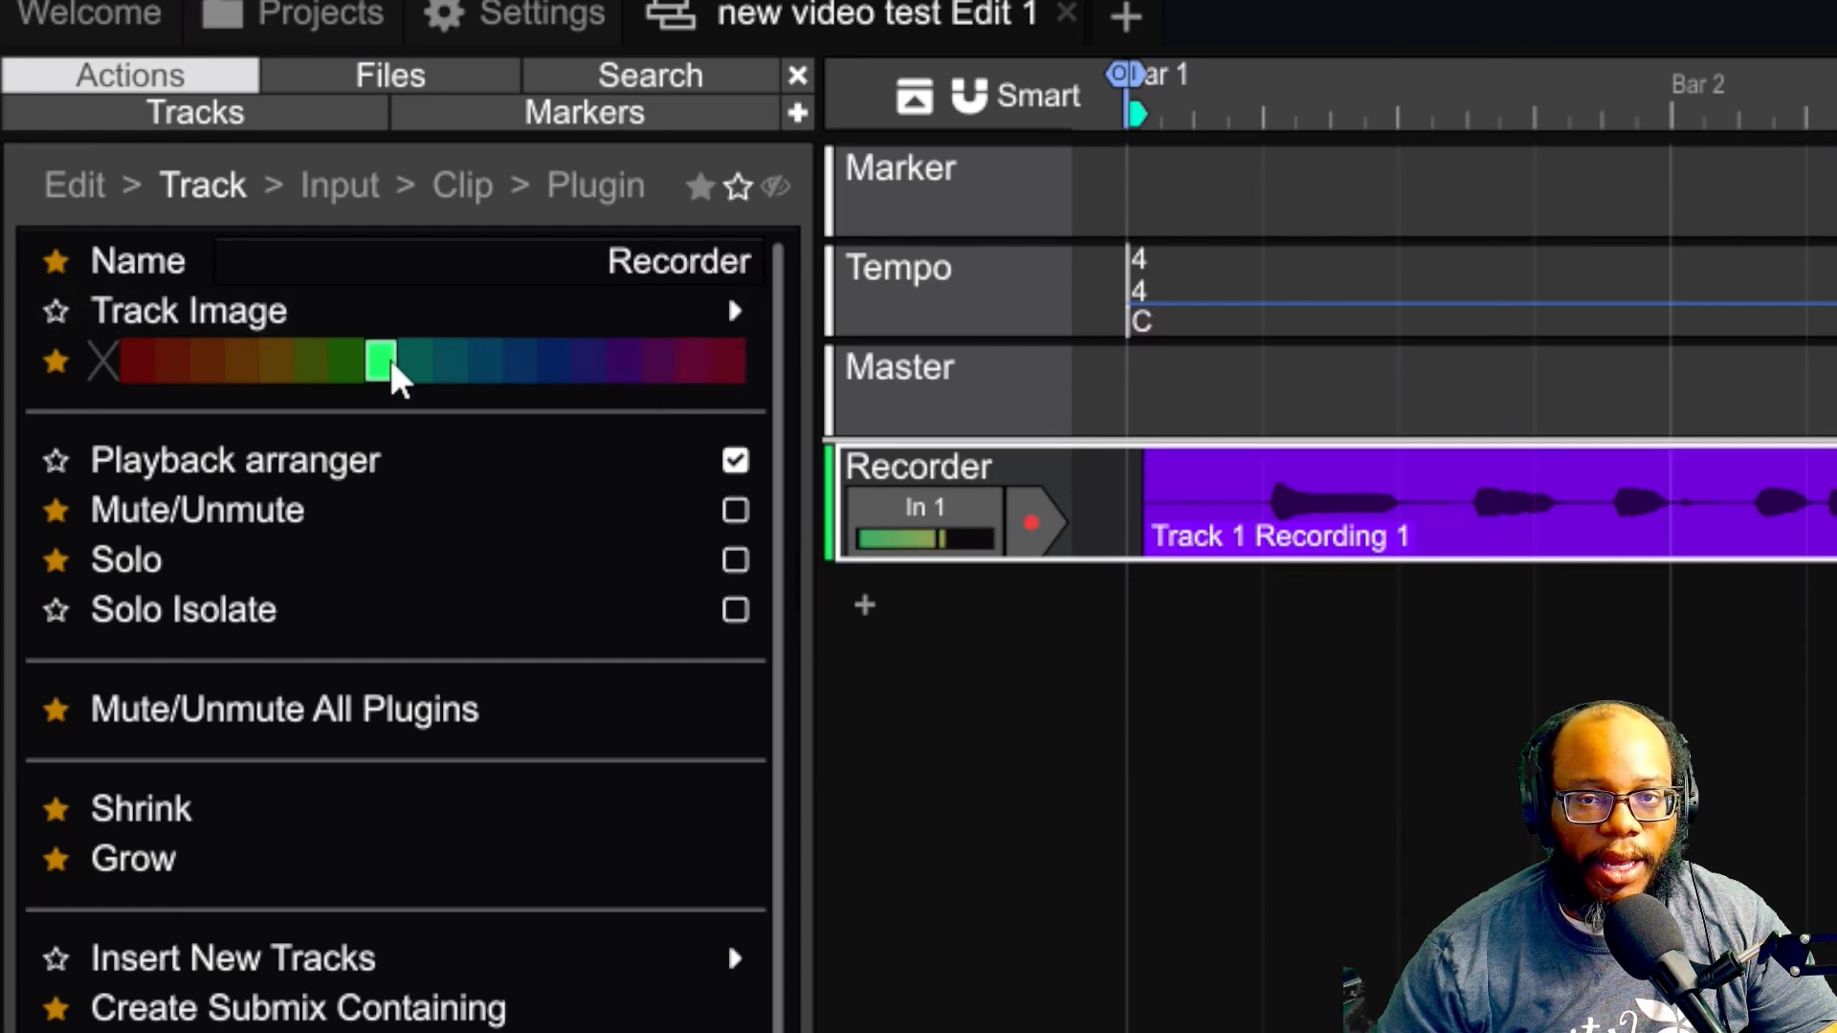
pyautogui.click(448, 365)
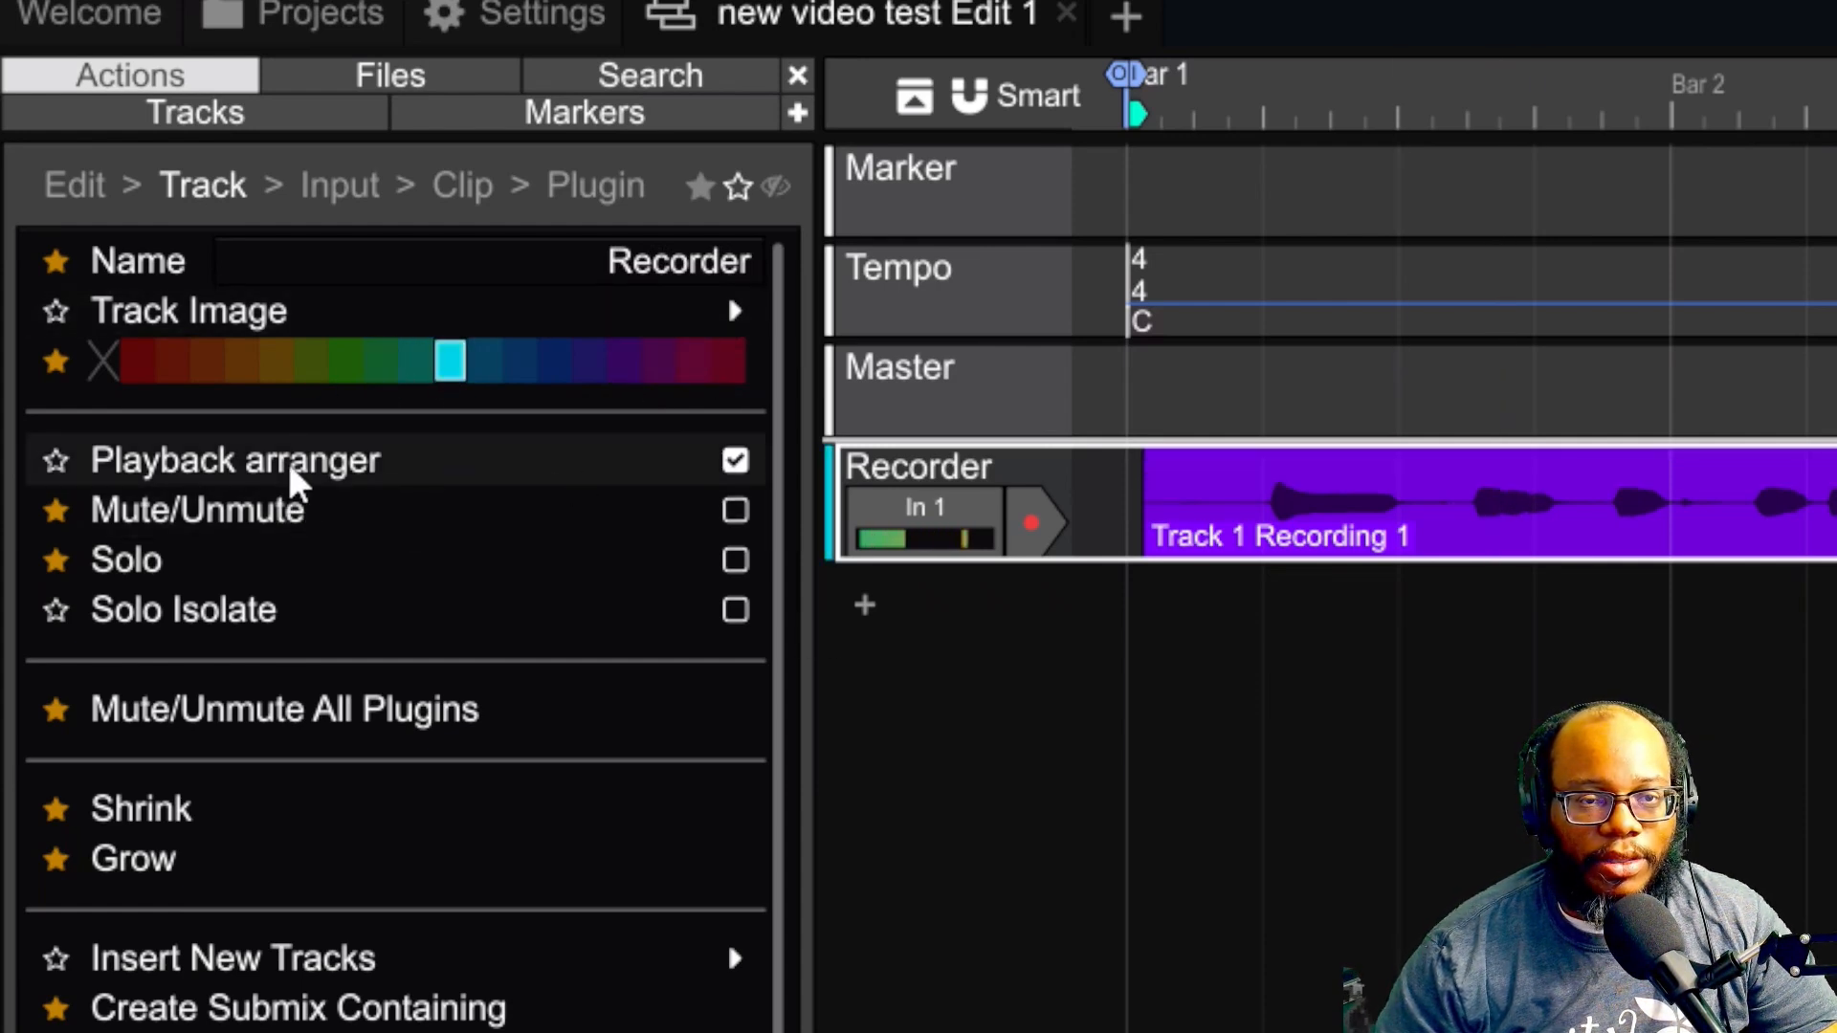
# Step: Mute the Recorder track and unmute it again
pyautogui.click(304, 510)
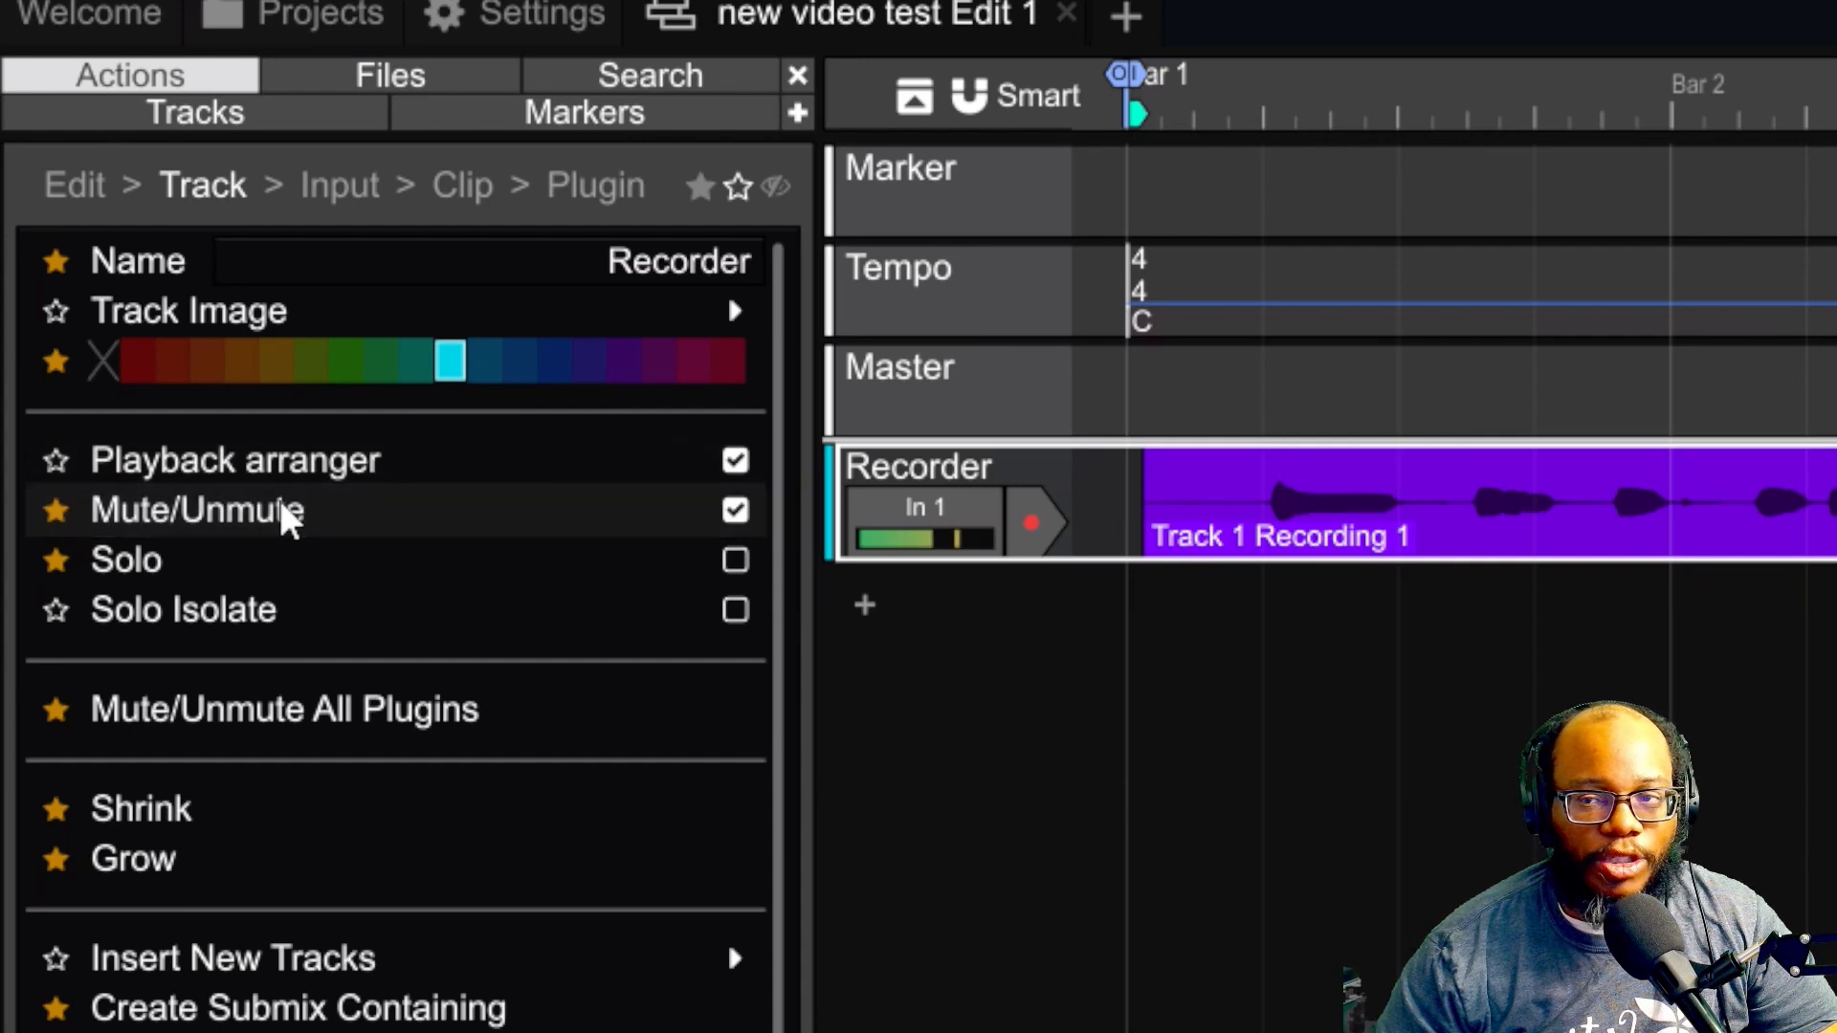
pyautogui.click(304, 510)
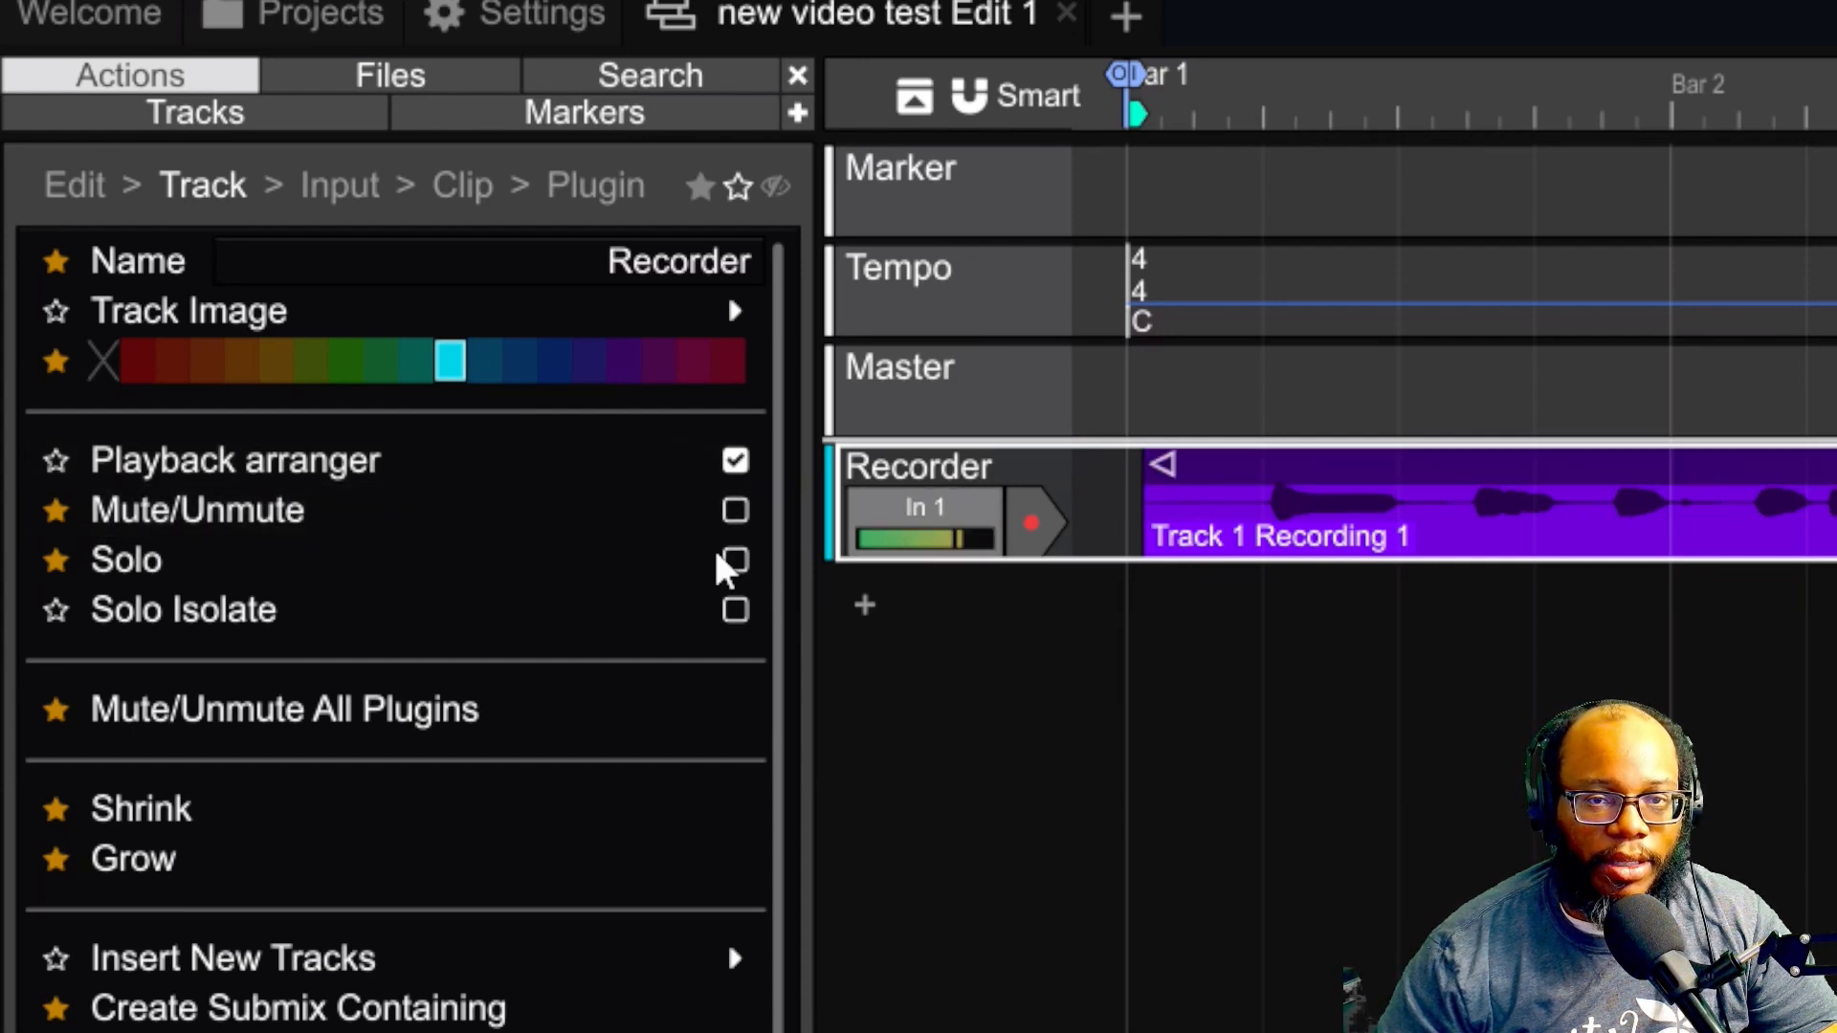
pyautogui.click(330, 532)
pyautogui.click(330, 532)
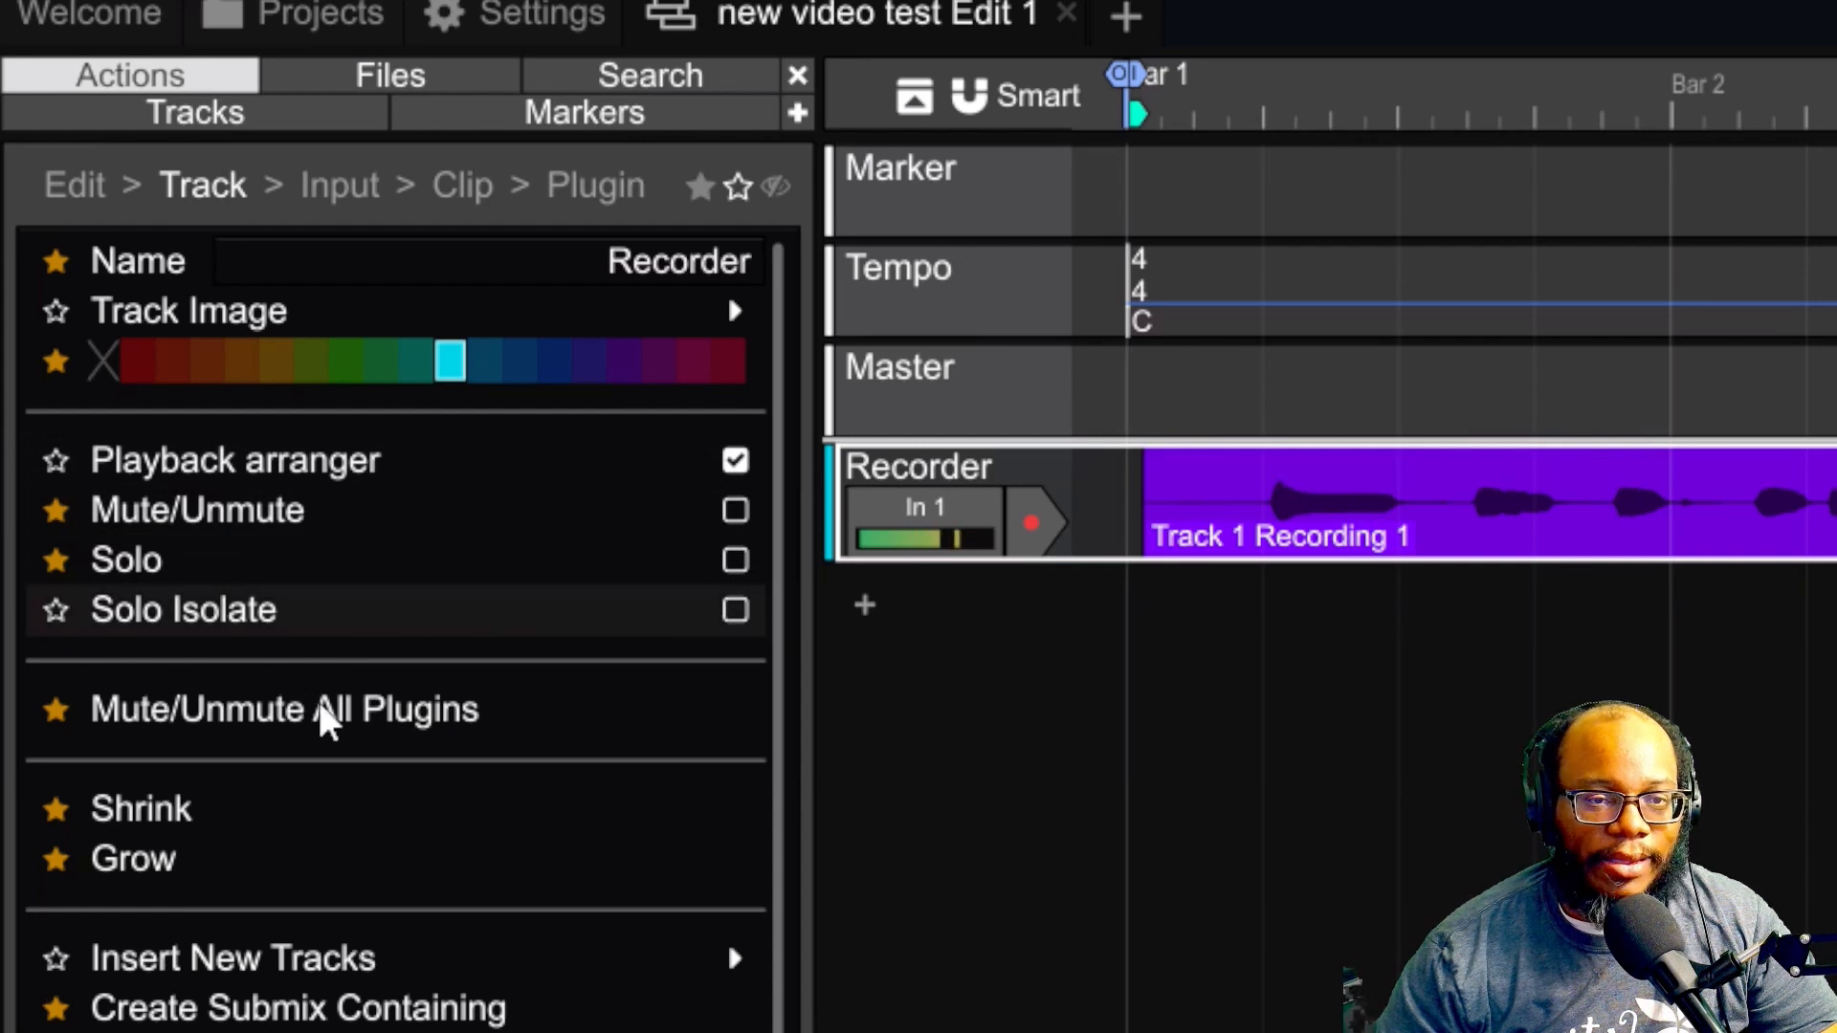
# Step: Shrink the Recorder track, grow it back, and look through the other track actions
pyautogui.click(213, 832)
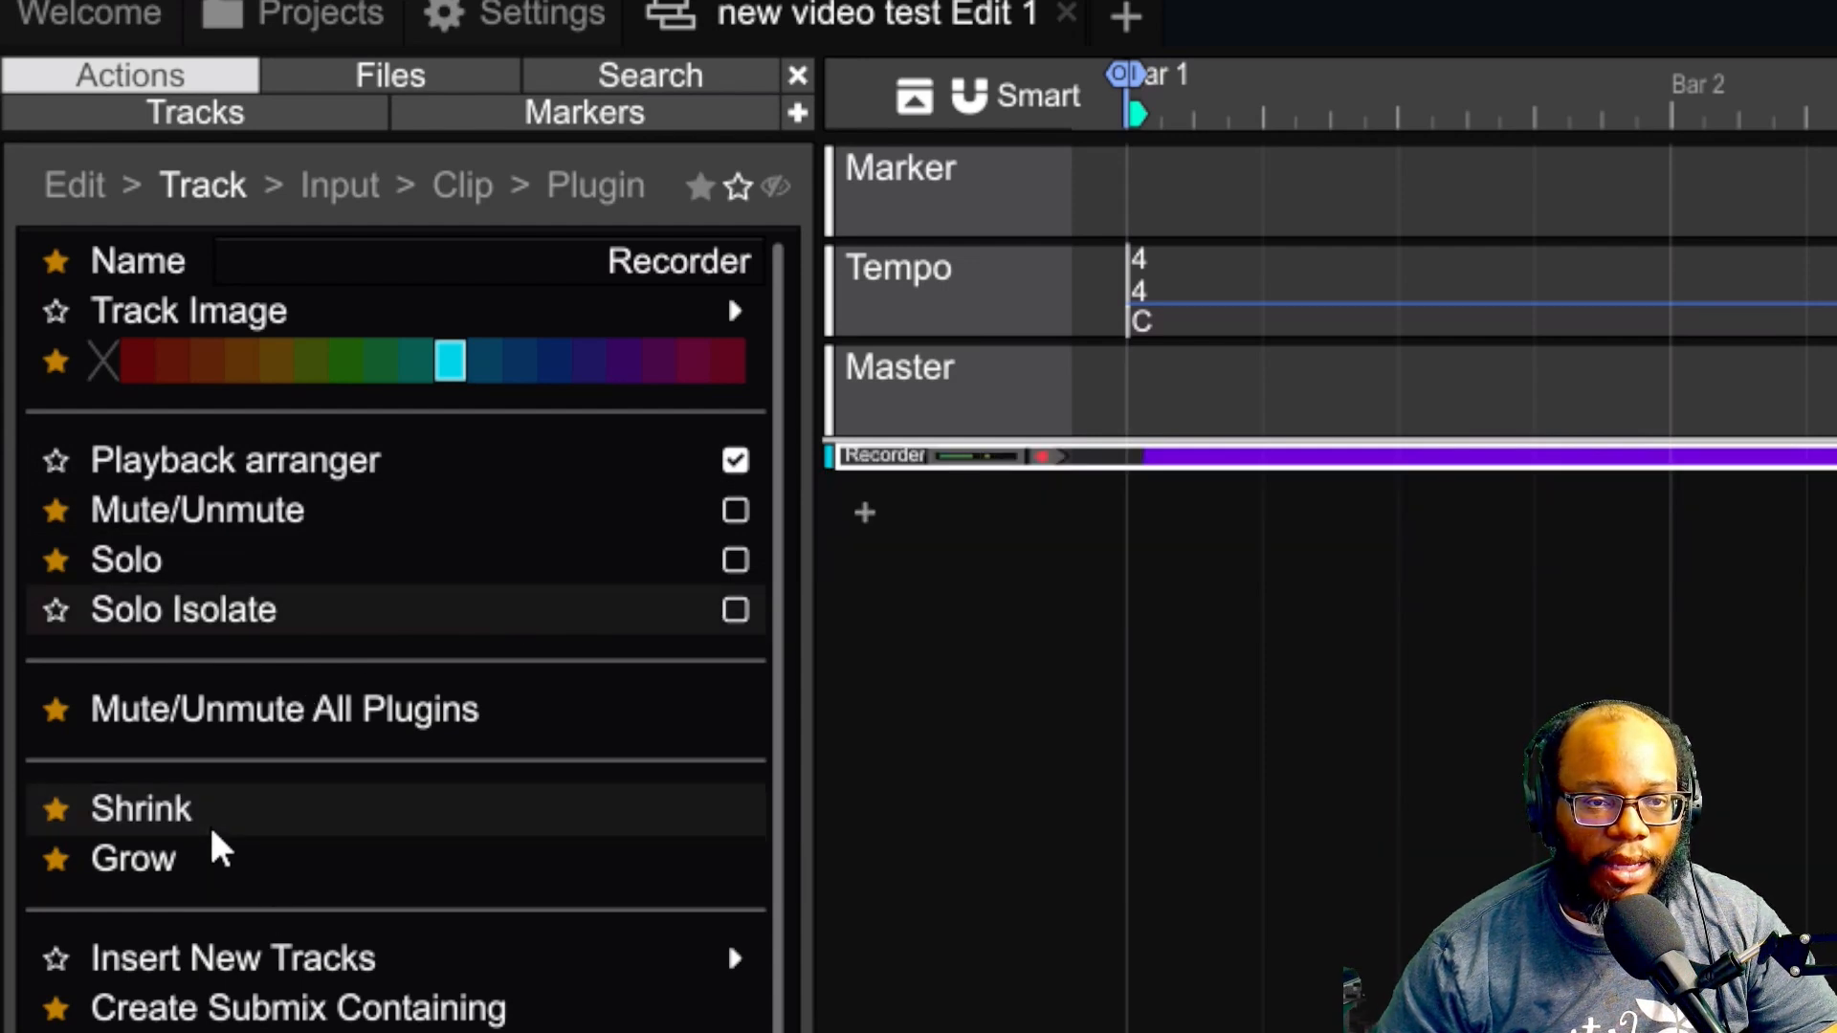
pyautogui.click(231, 862)
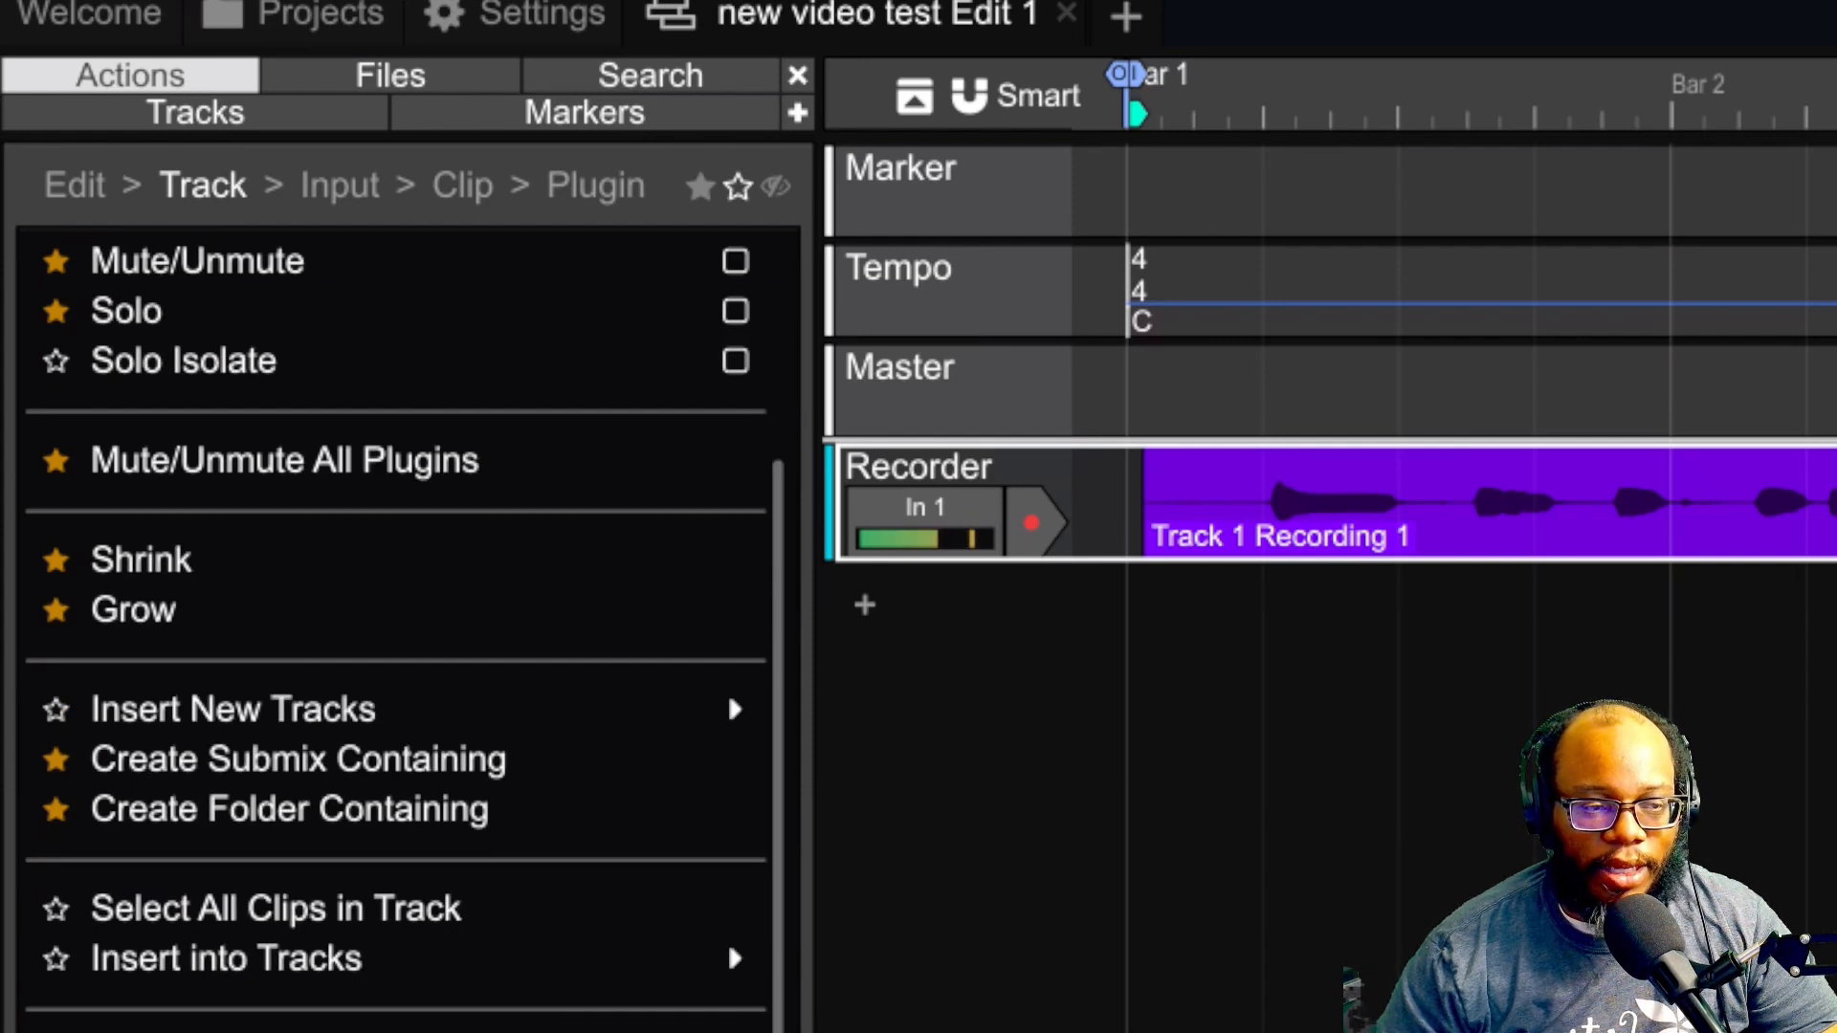
pyautogui.scroll(3, 727, 942)
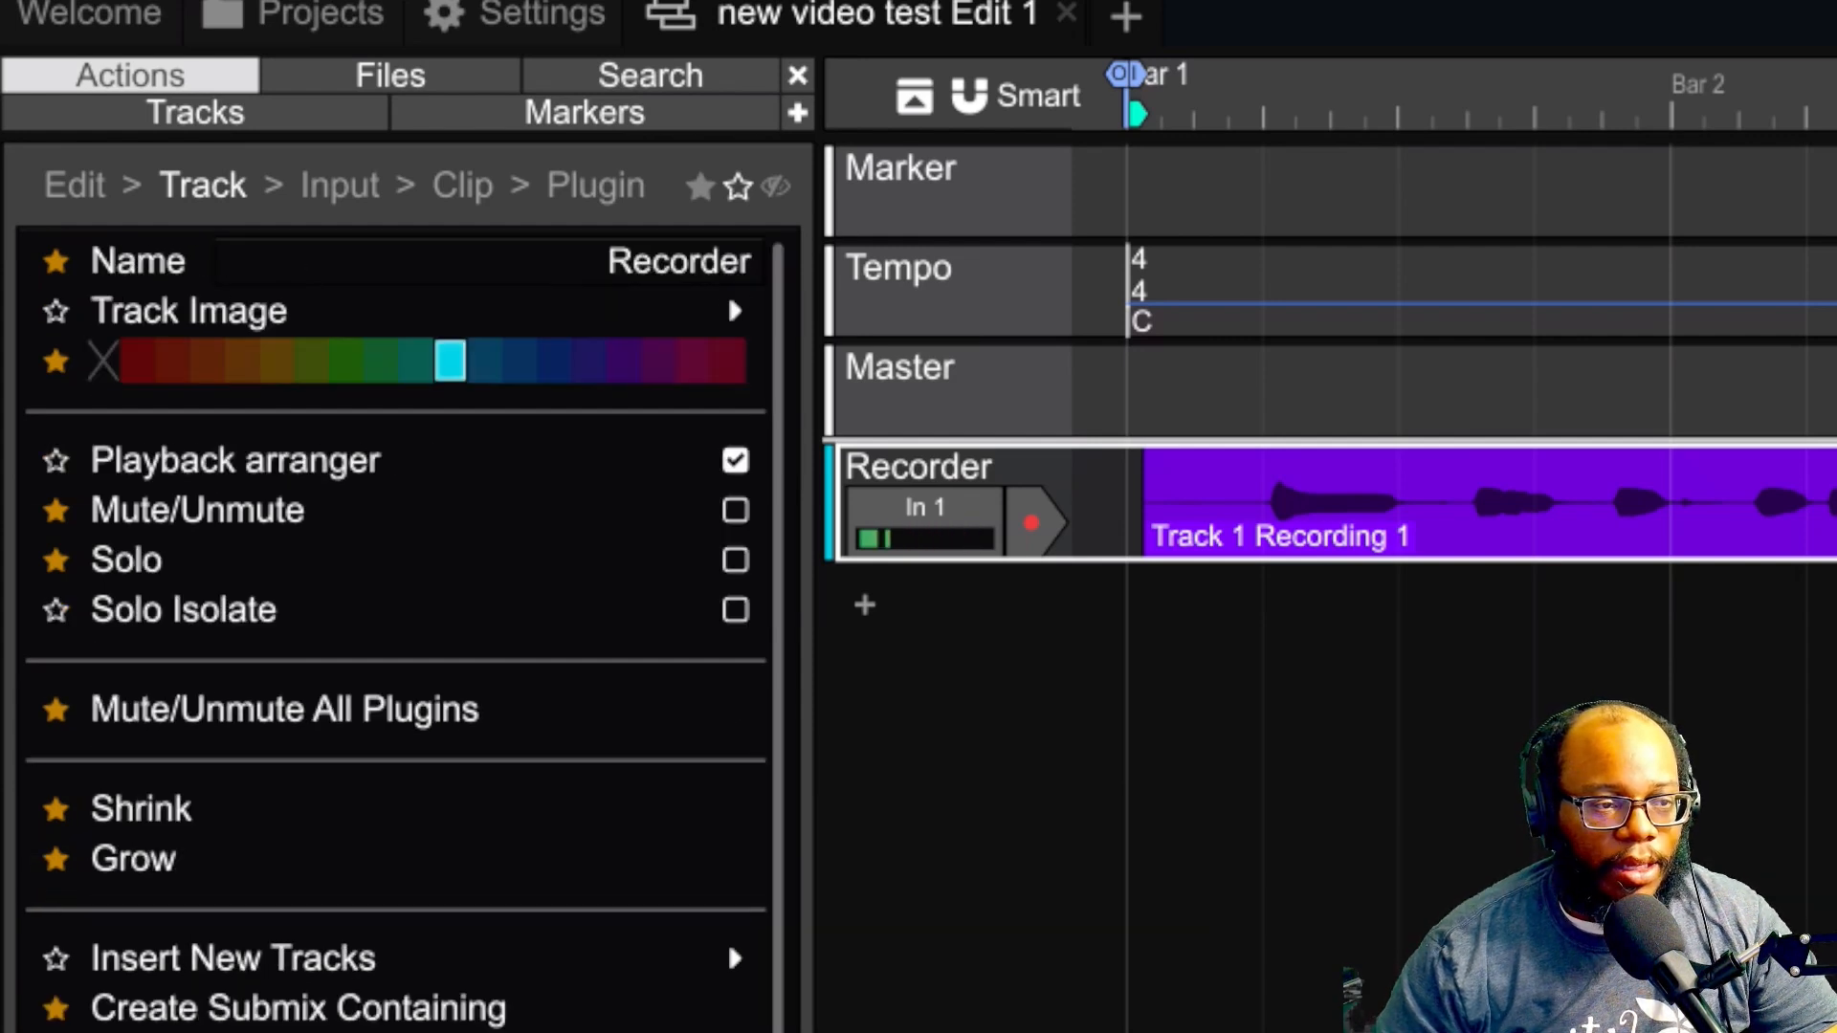
pyautogui.scroll(-3, 727, 941)
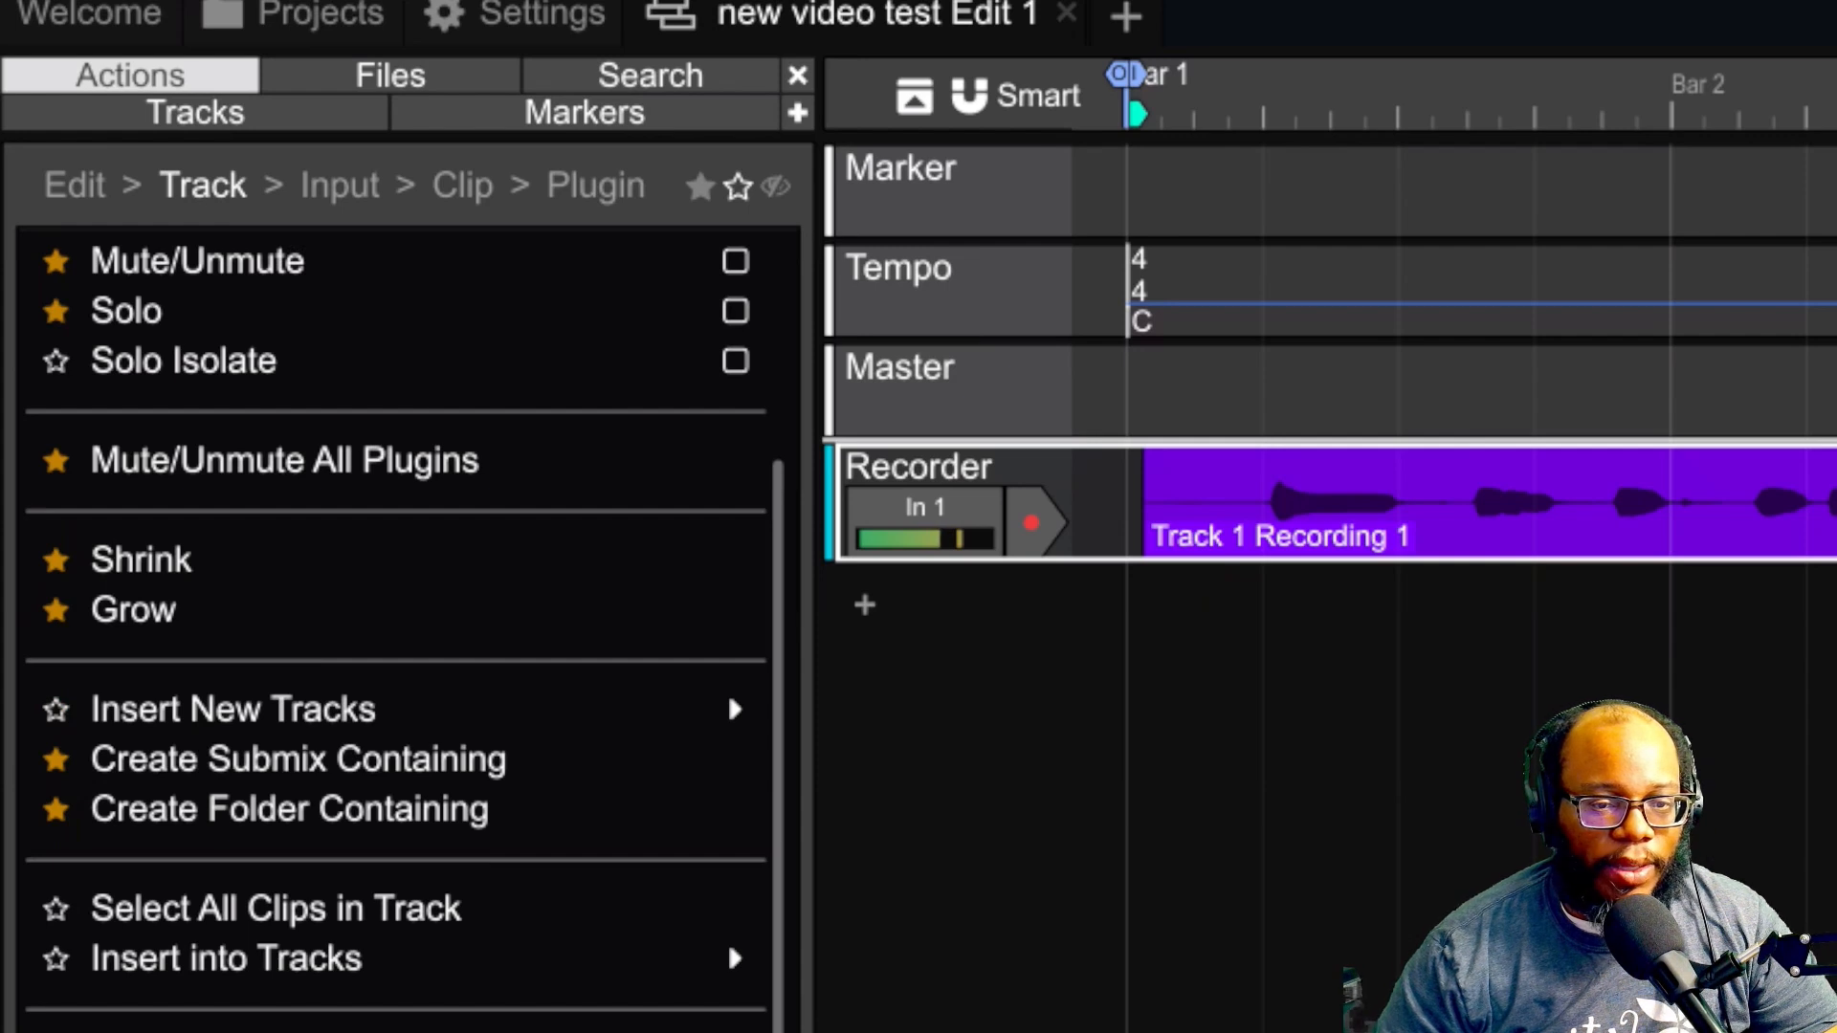
pyautogui.scroll(3, 201, 627)
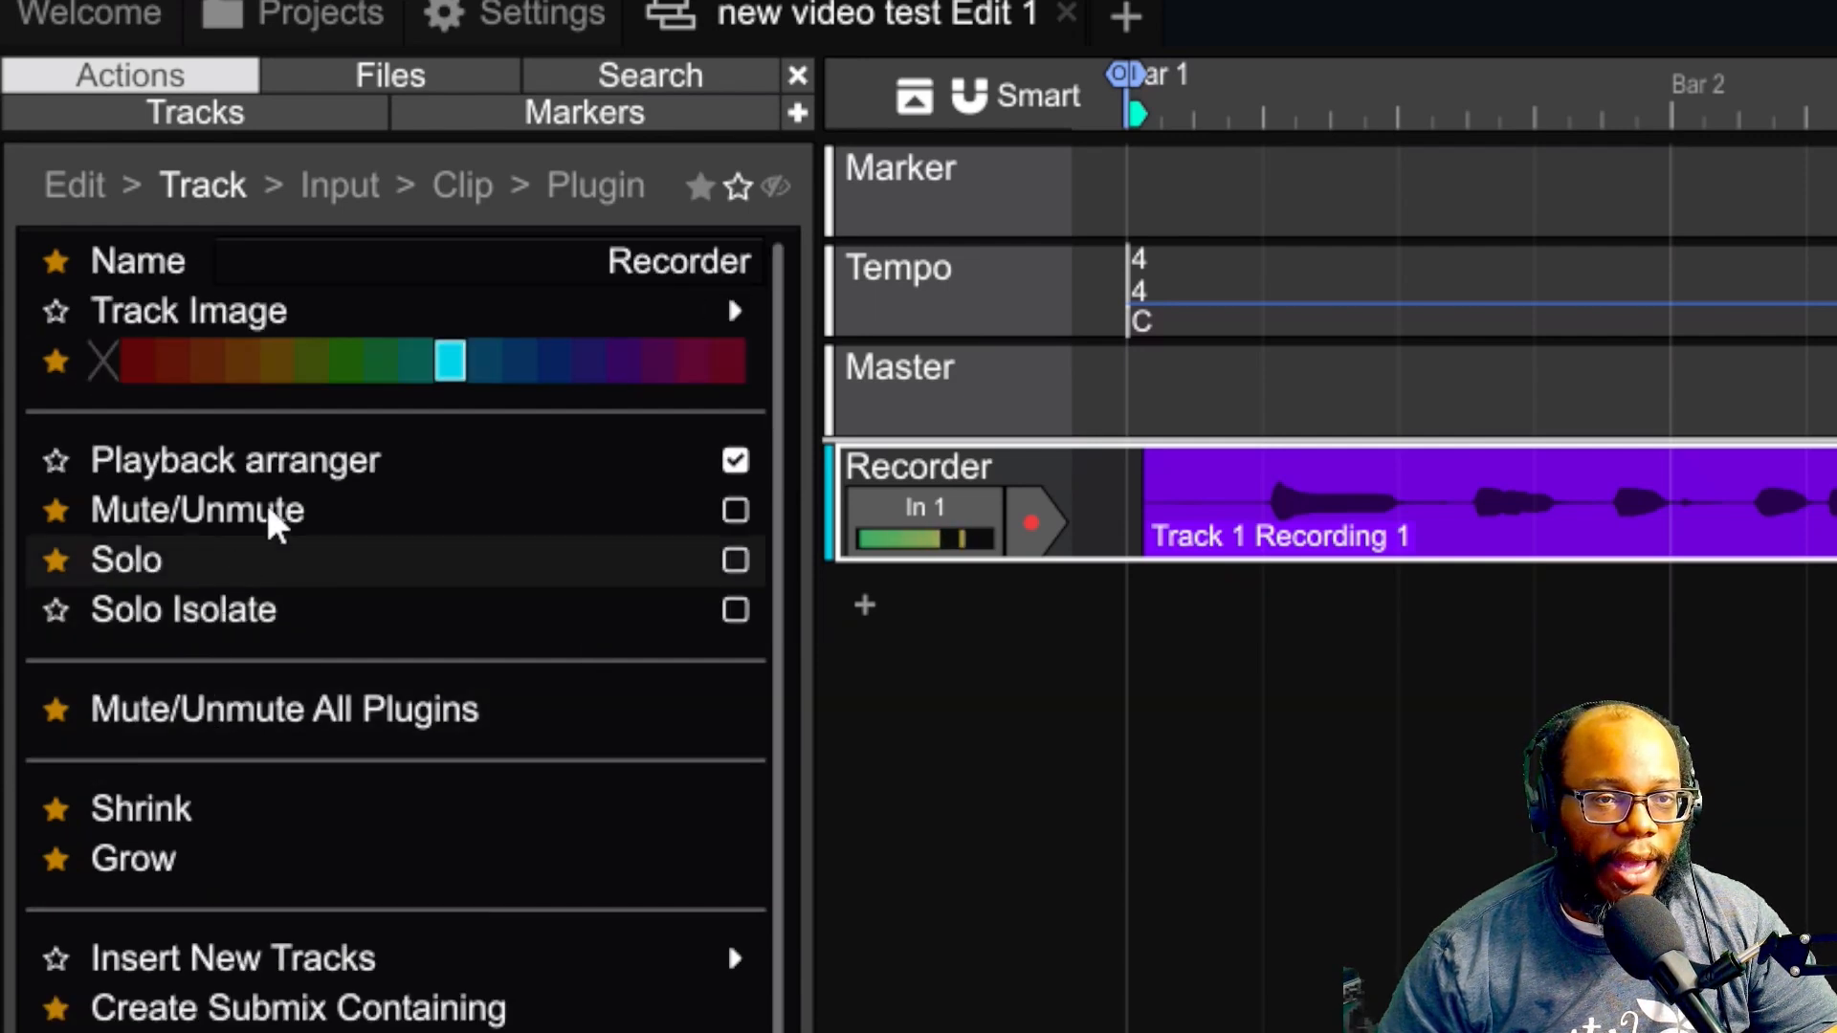
# Step: Open the input properties of the Recorder track and switch Input Monitoring Mode to Auto and back to Off
pyautogui.click(360, 185)
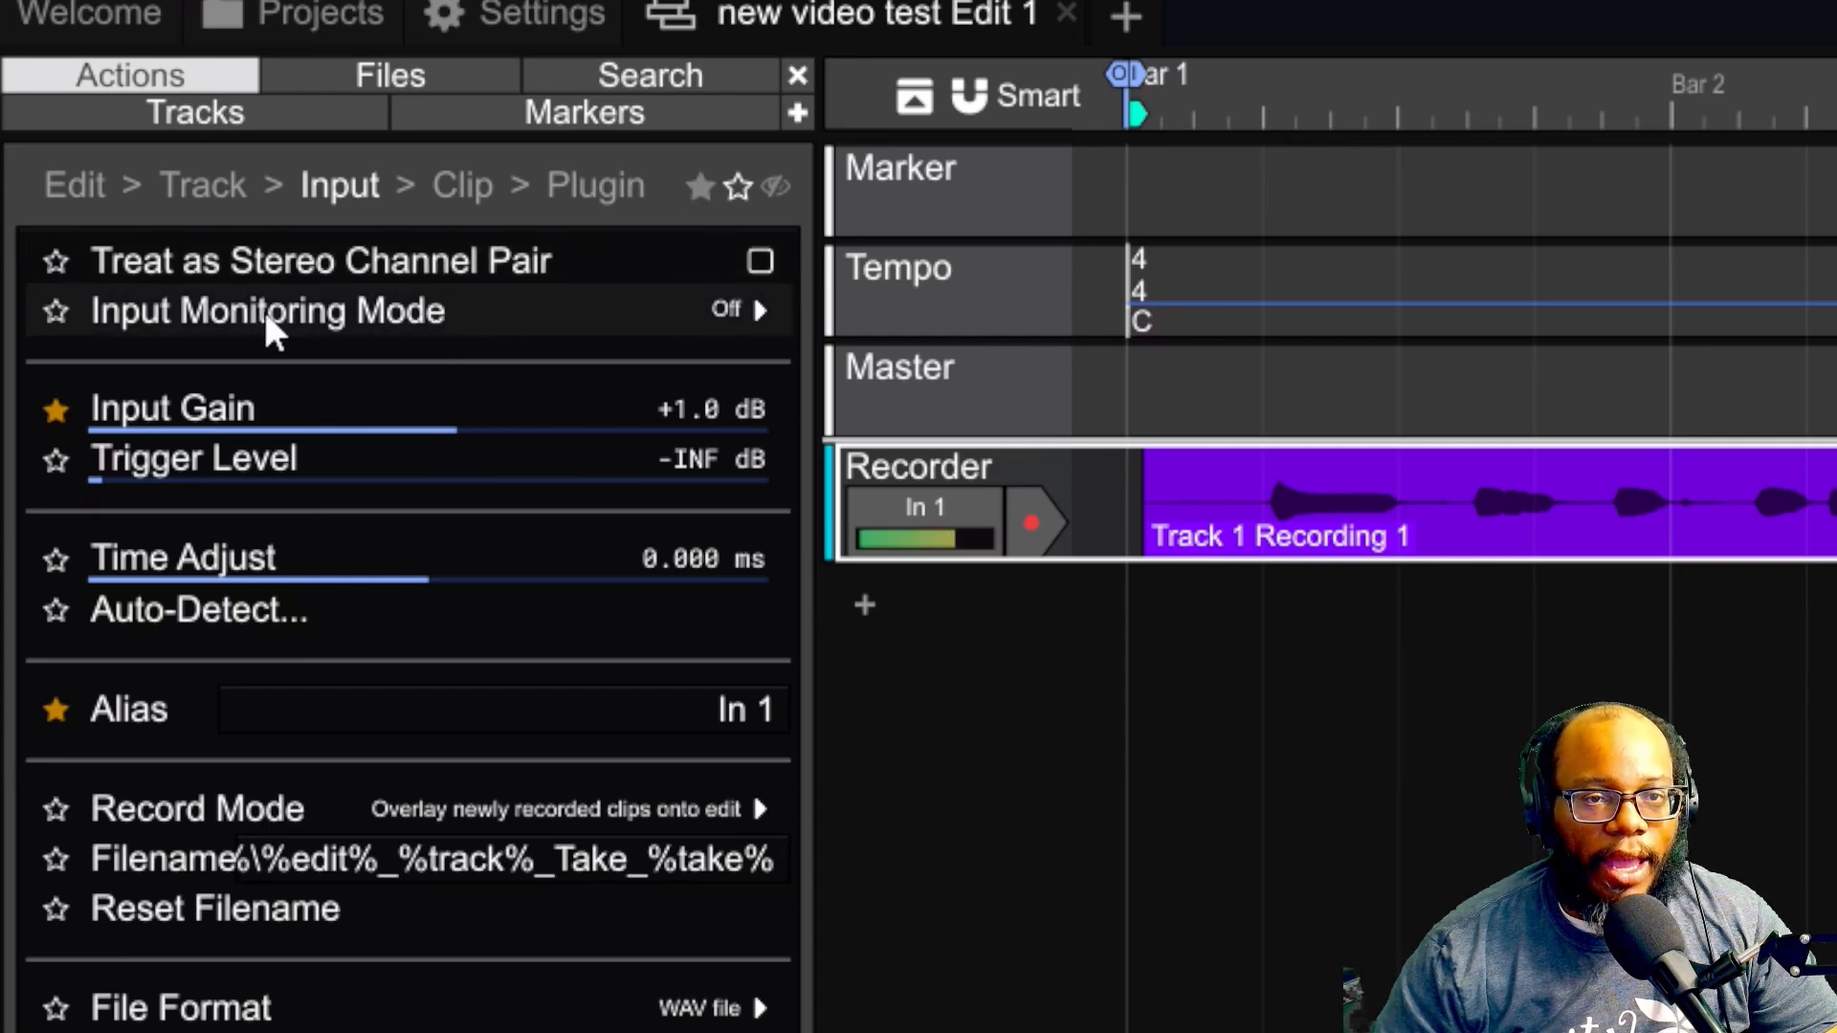
pyautogui.click(557, 316)
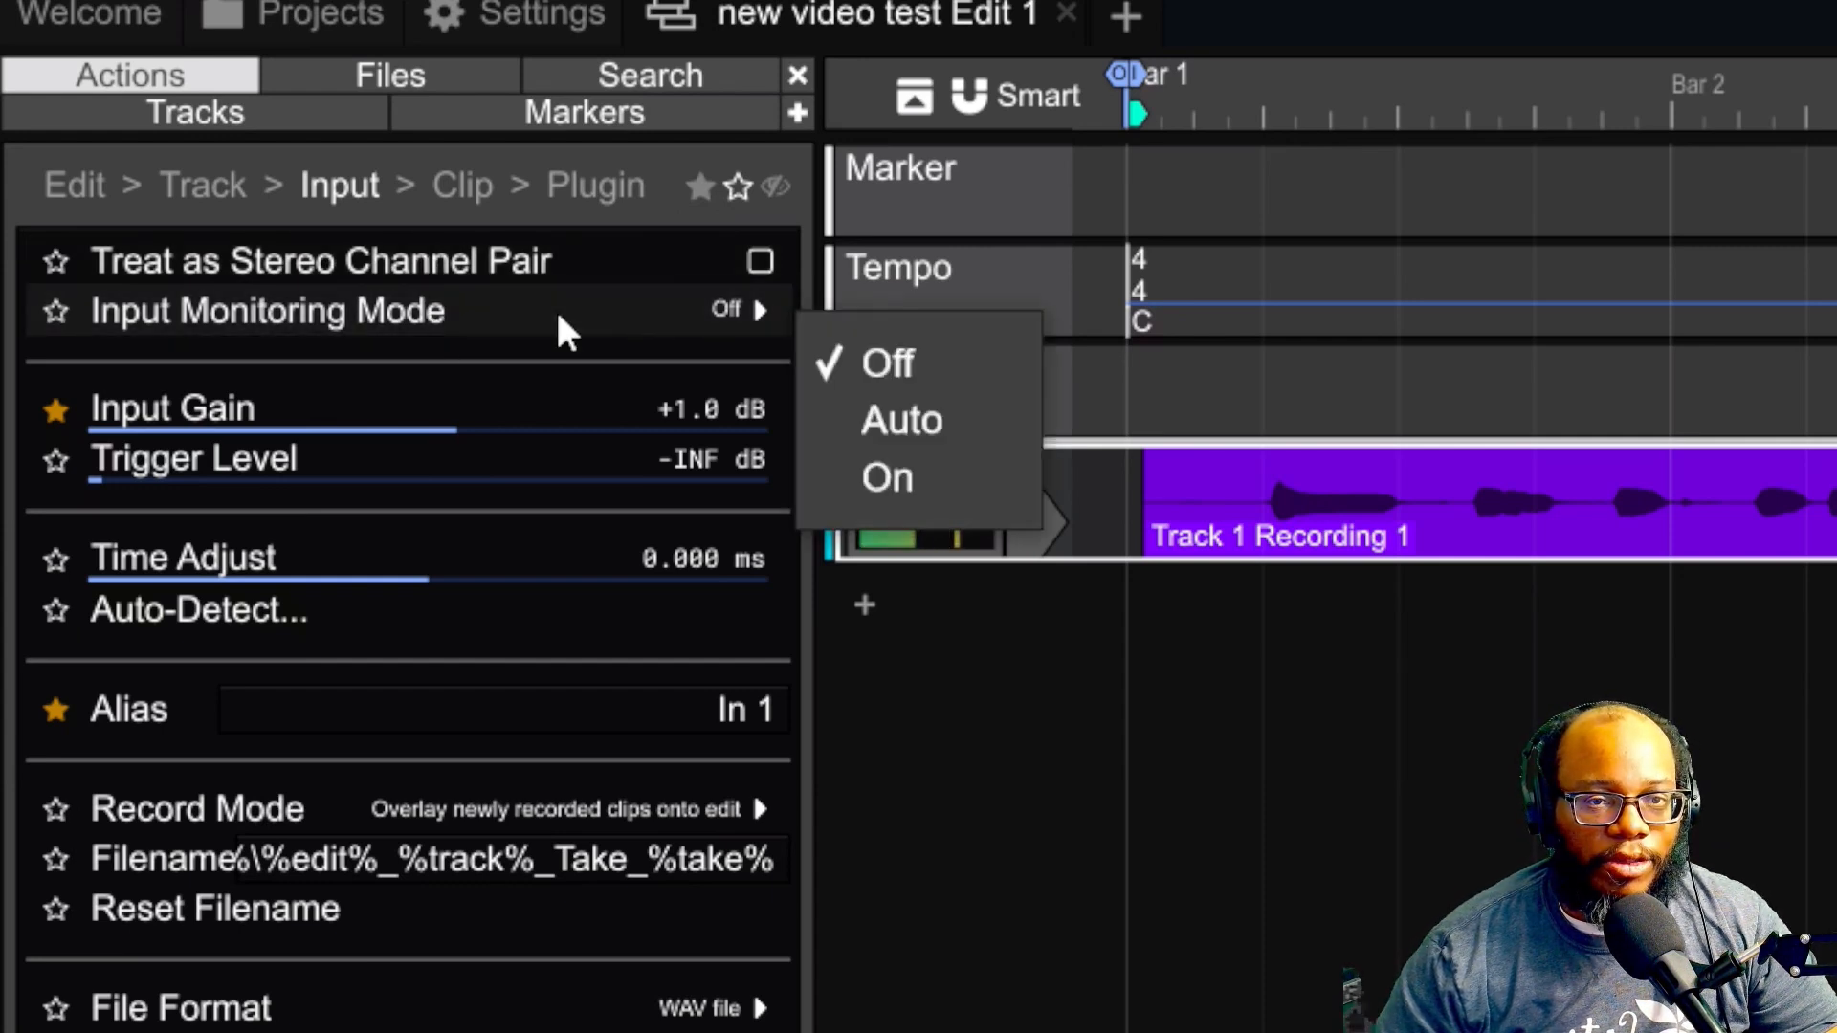
pyautogui.click(892, 431)
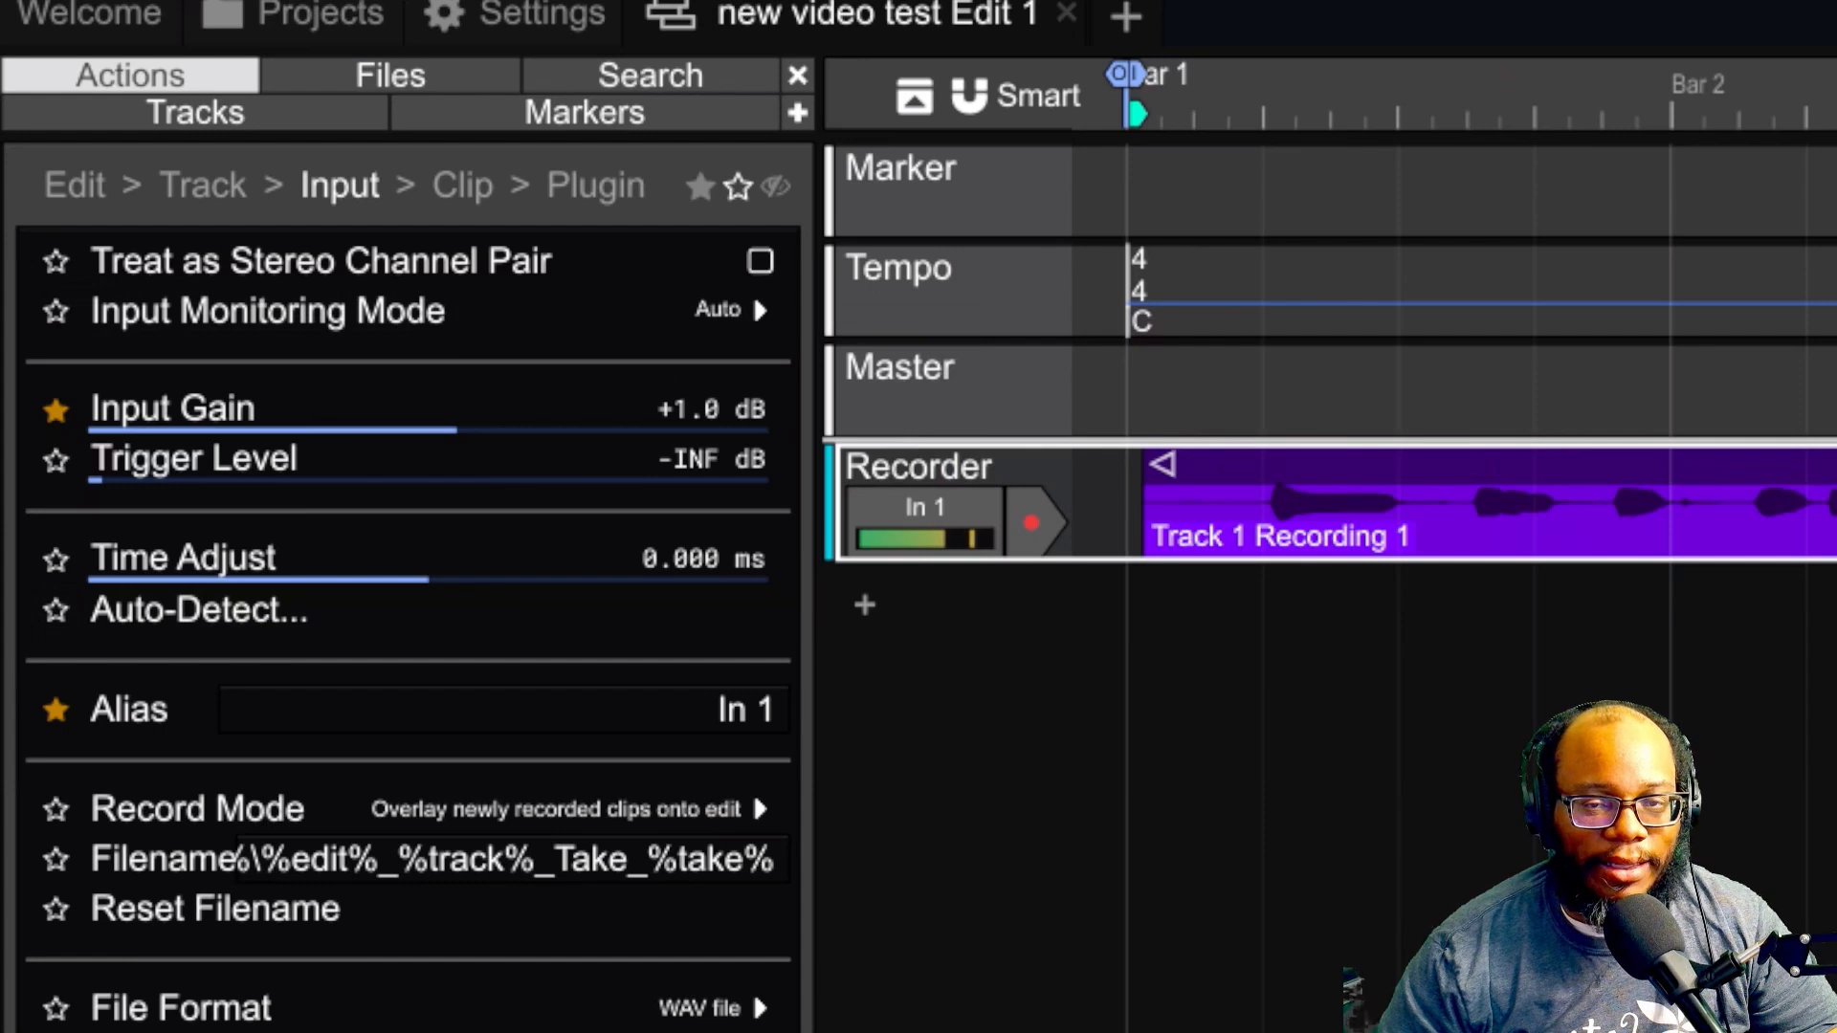
pyautogui.click(627, 315)
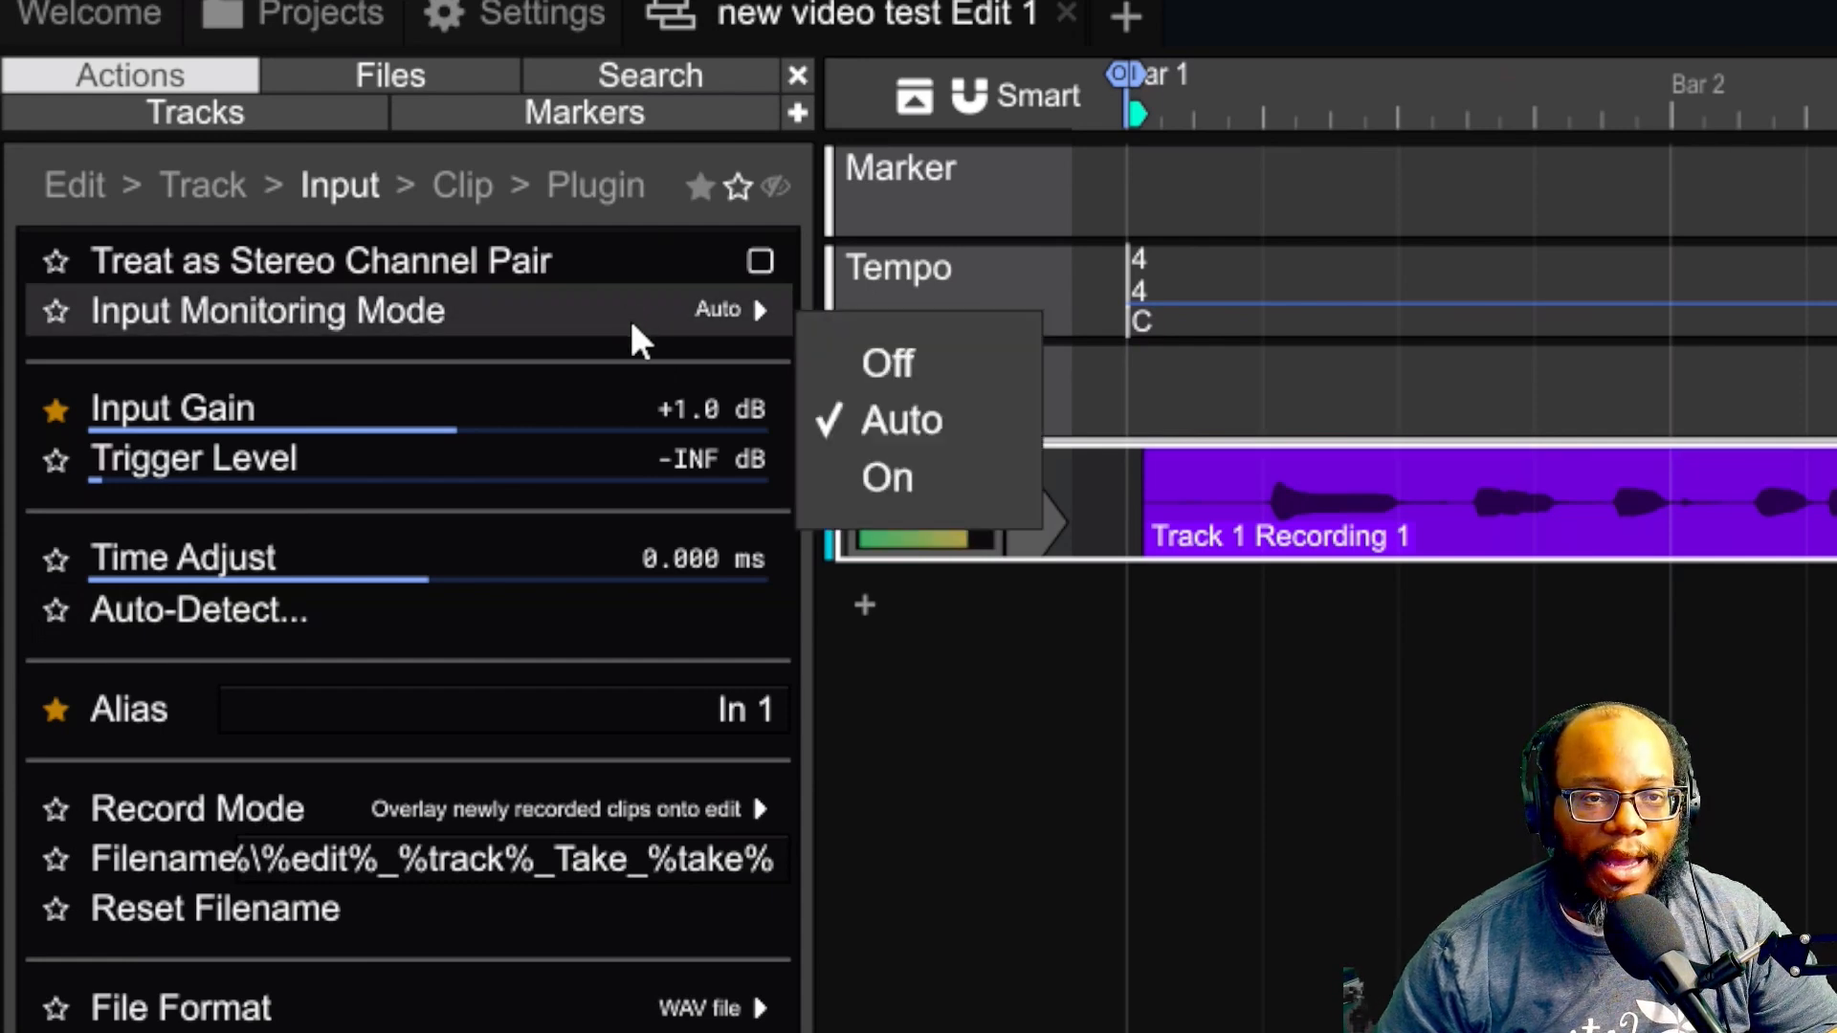
pyautogui.click(949, 363)
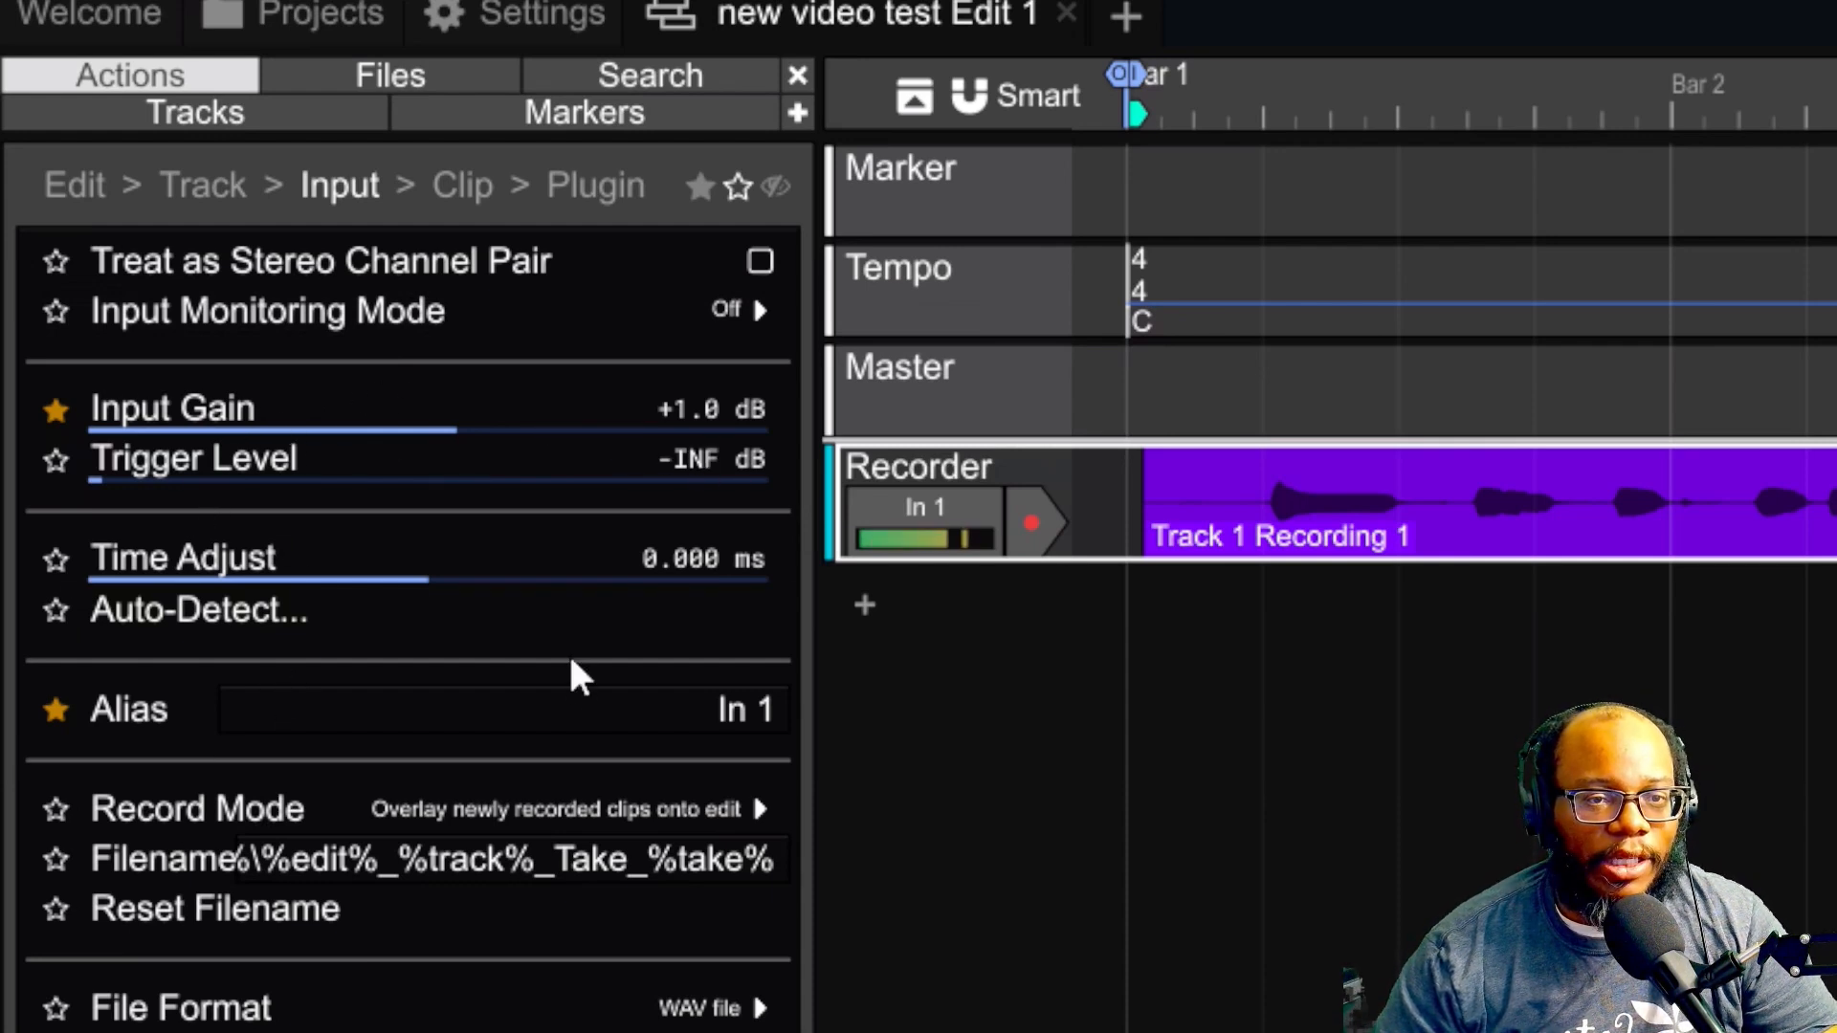
# Step: Examine the record mode, file format and bit depth options of In 1 without changing them
pyautogui.click(559, 809)
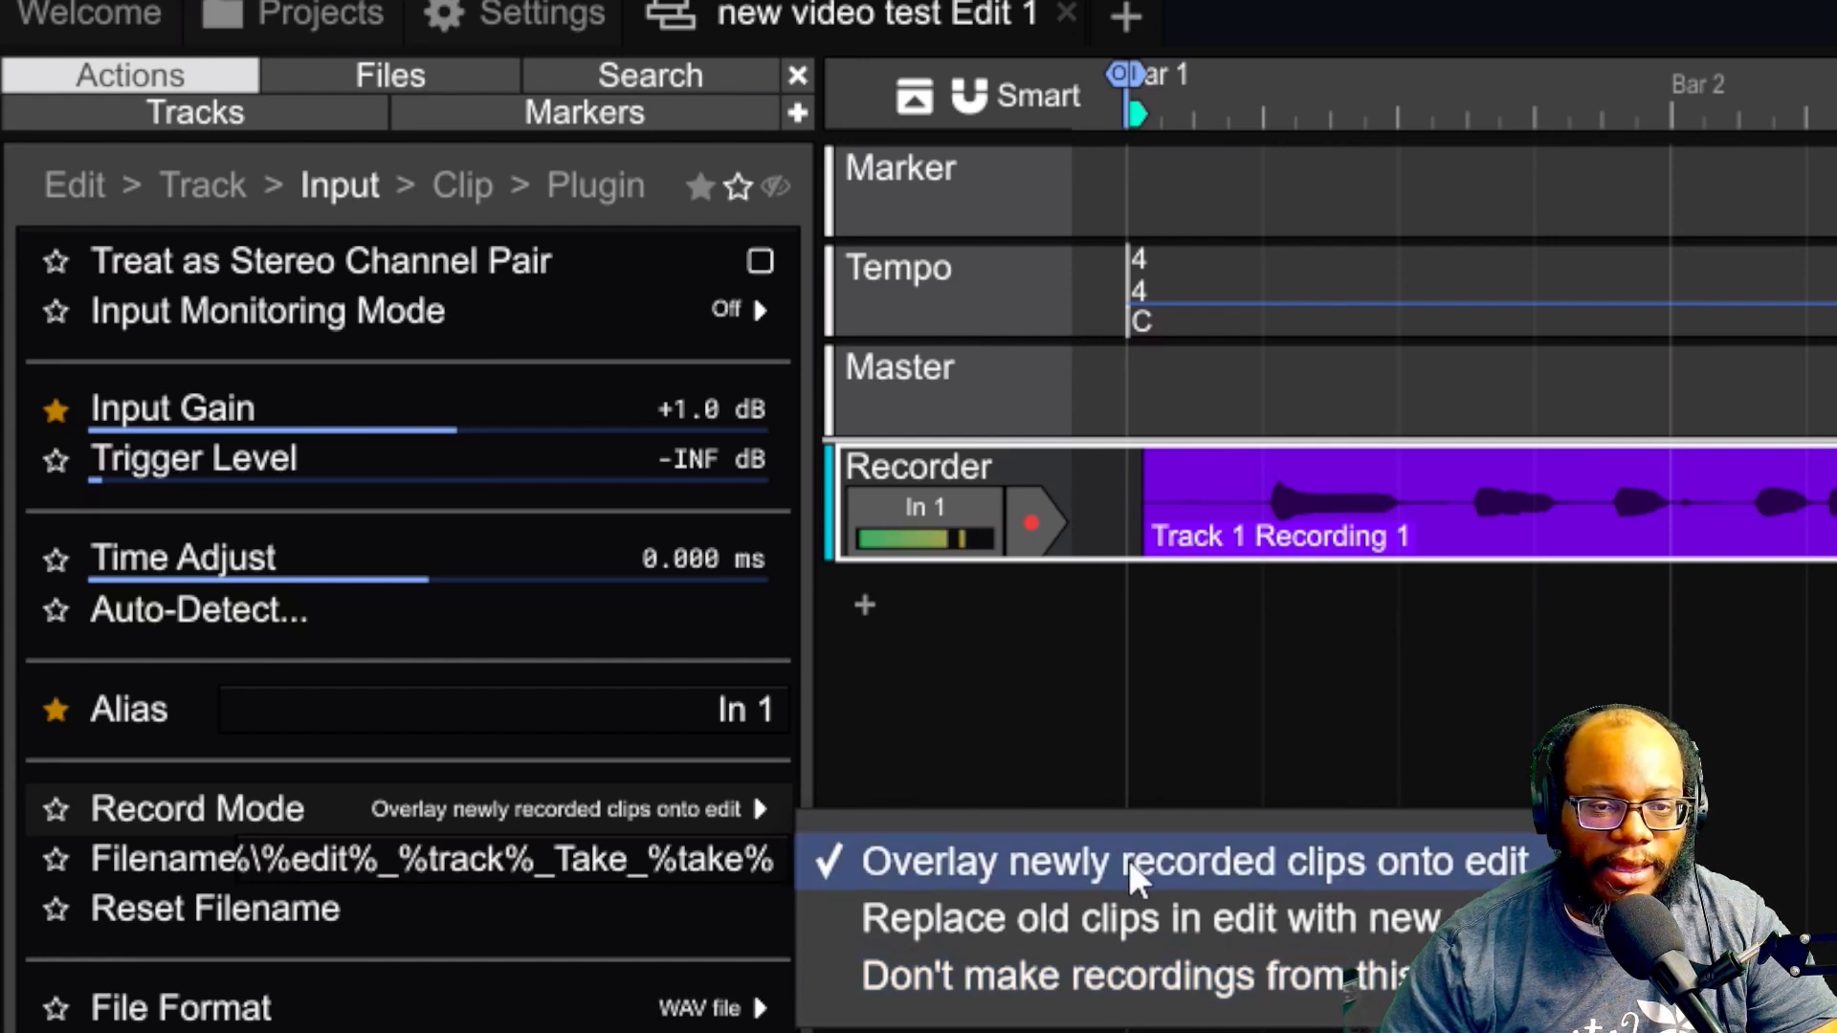
pyautogui.click(715, 825)
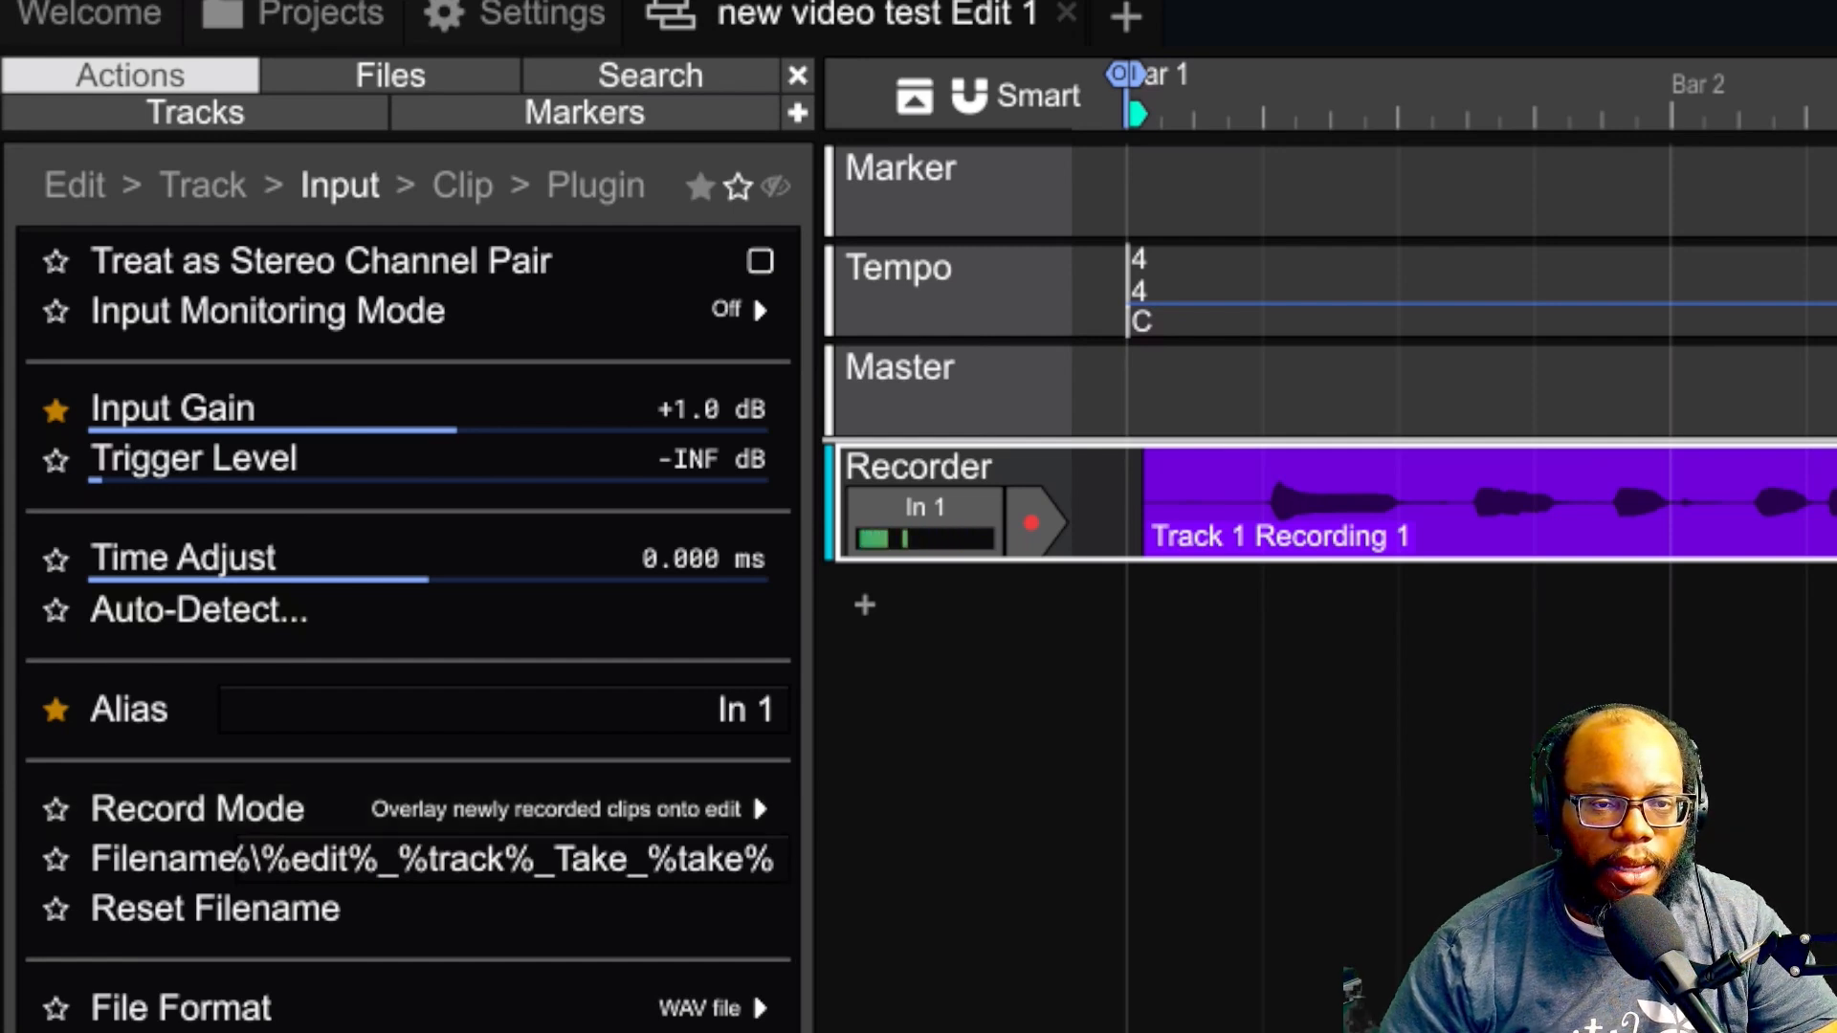
pyautogui.click(725, 1016)
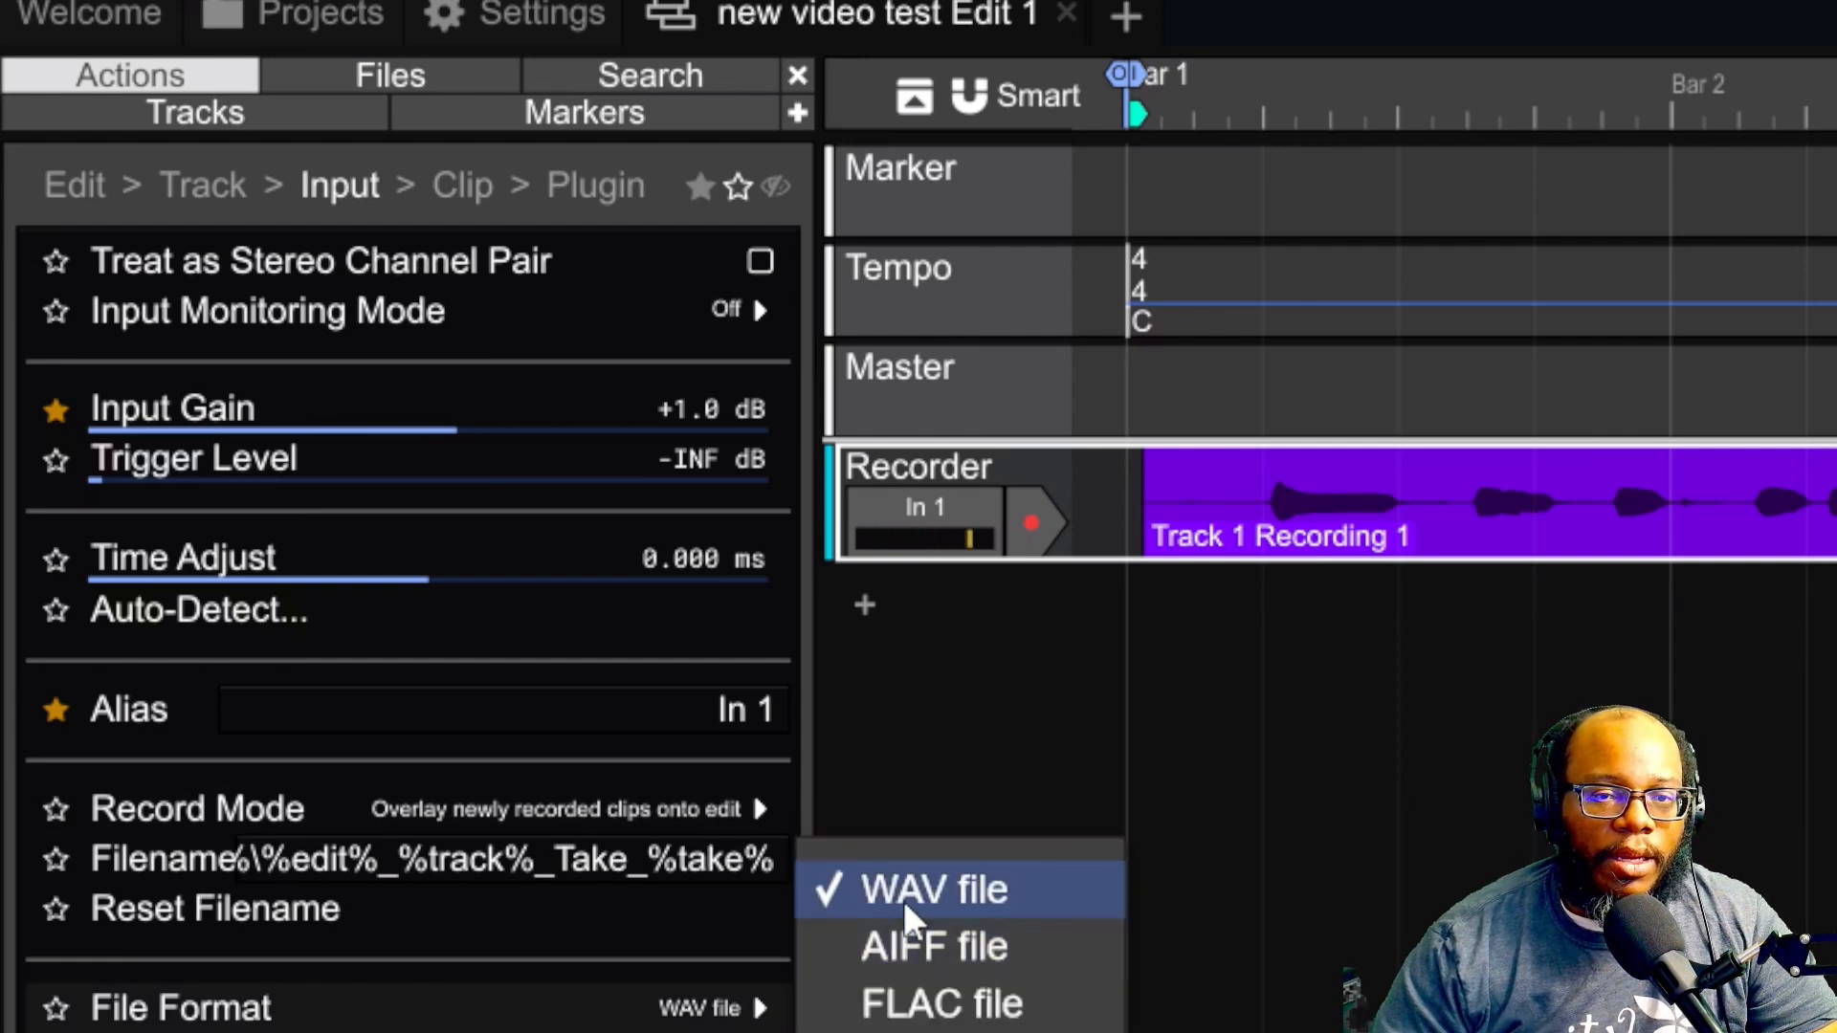
pyautogui.press('Escape')
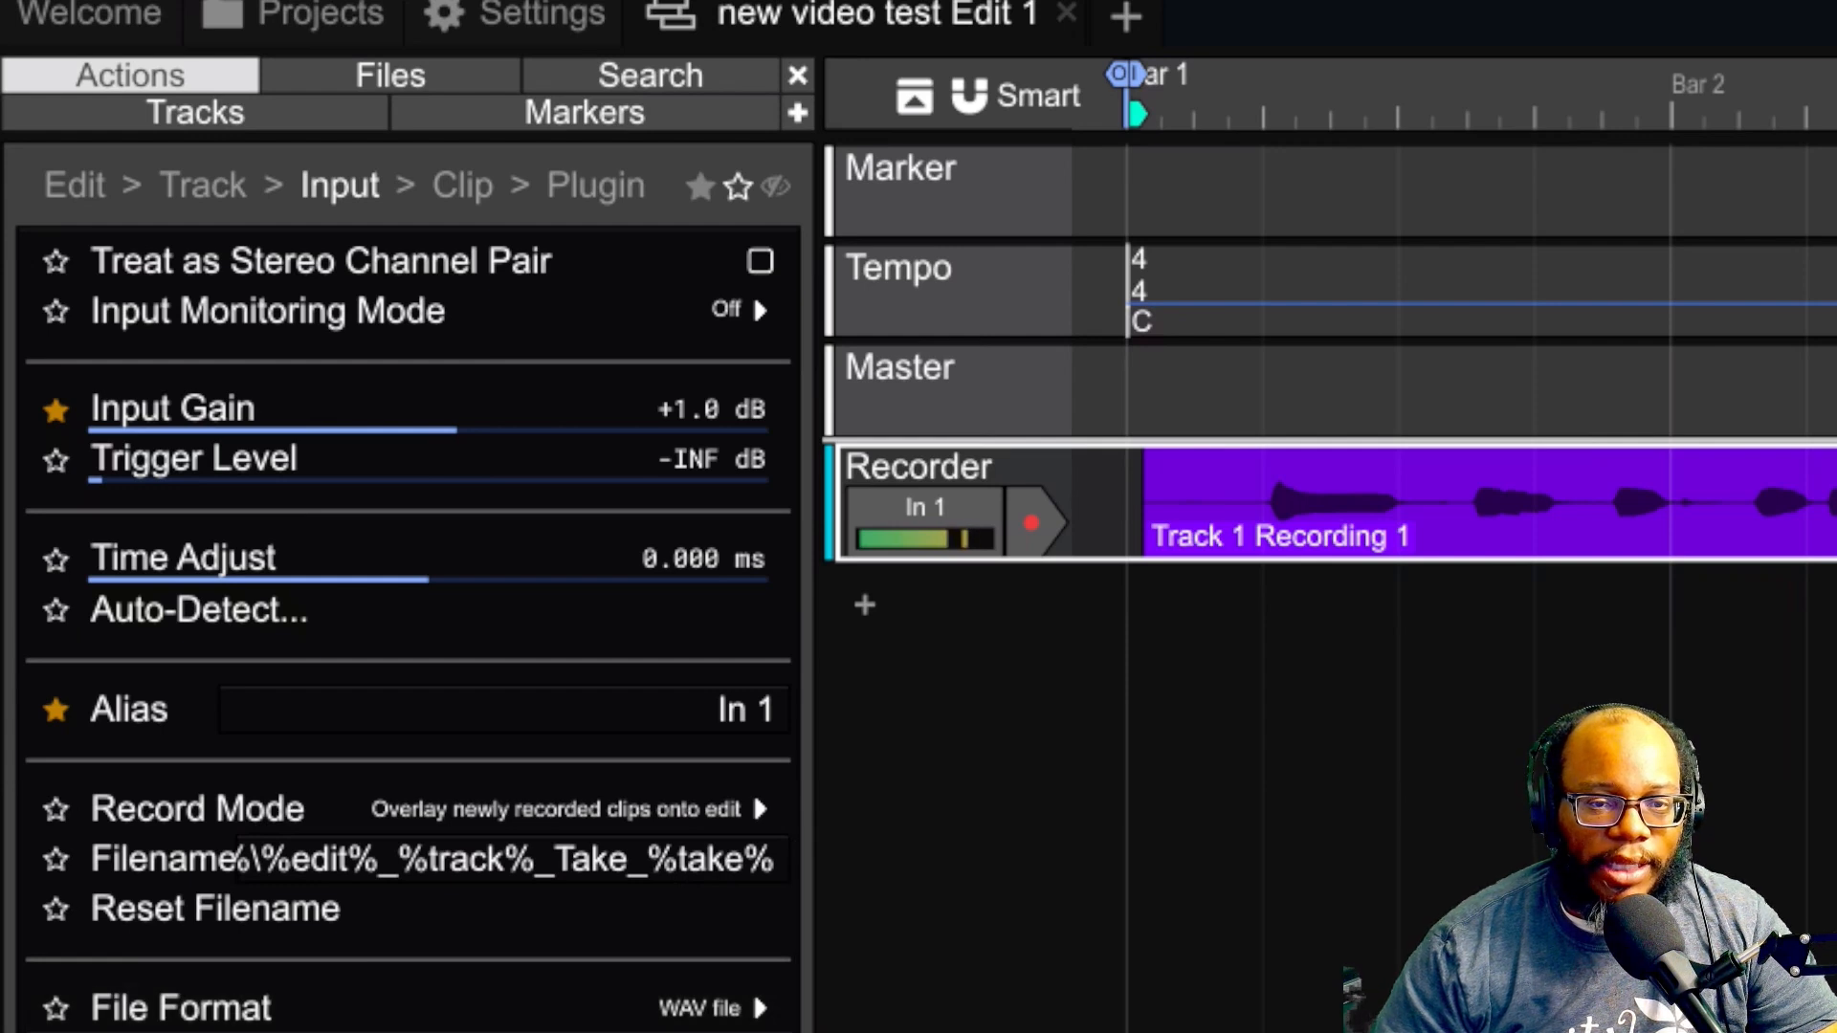
pyautogui.click(727, 1031)
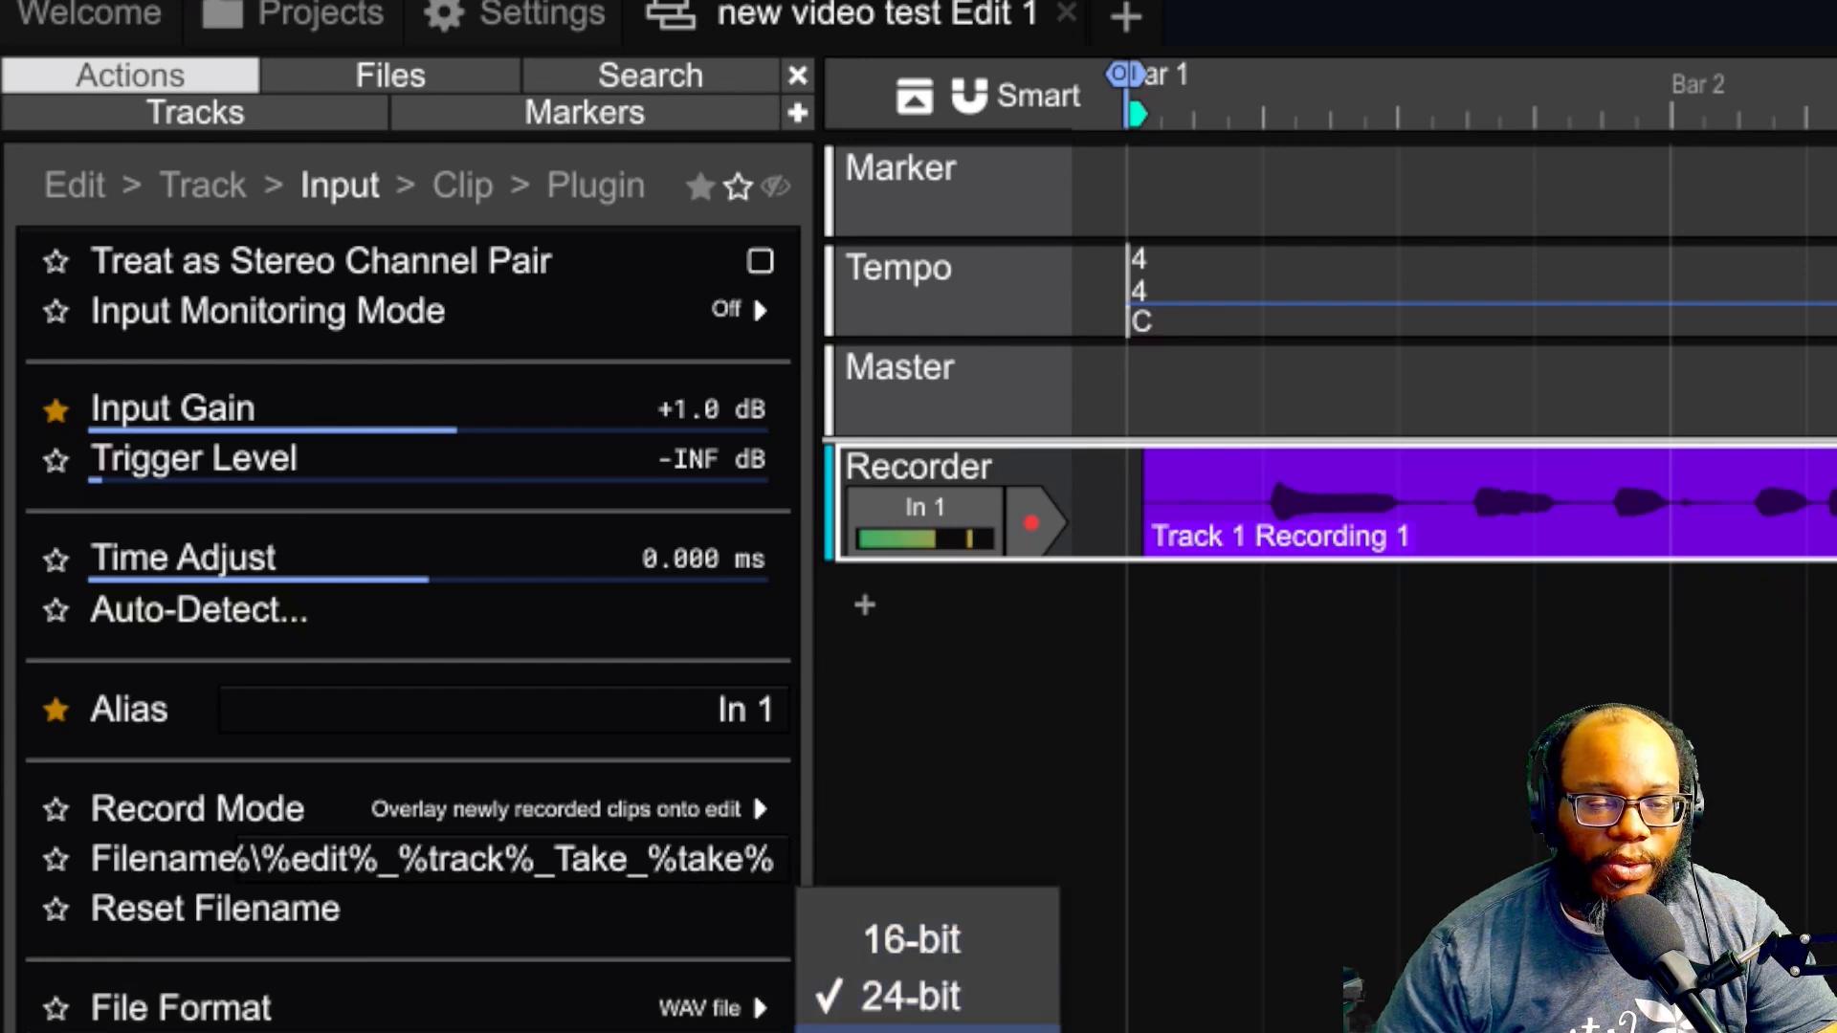
pyautogui.press('Escape')
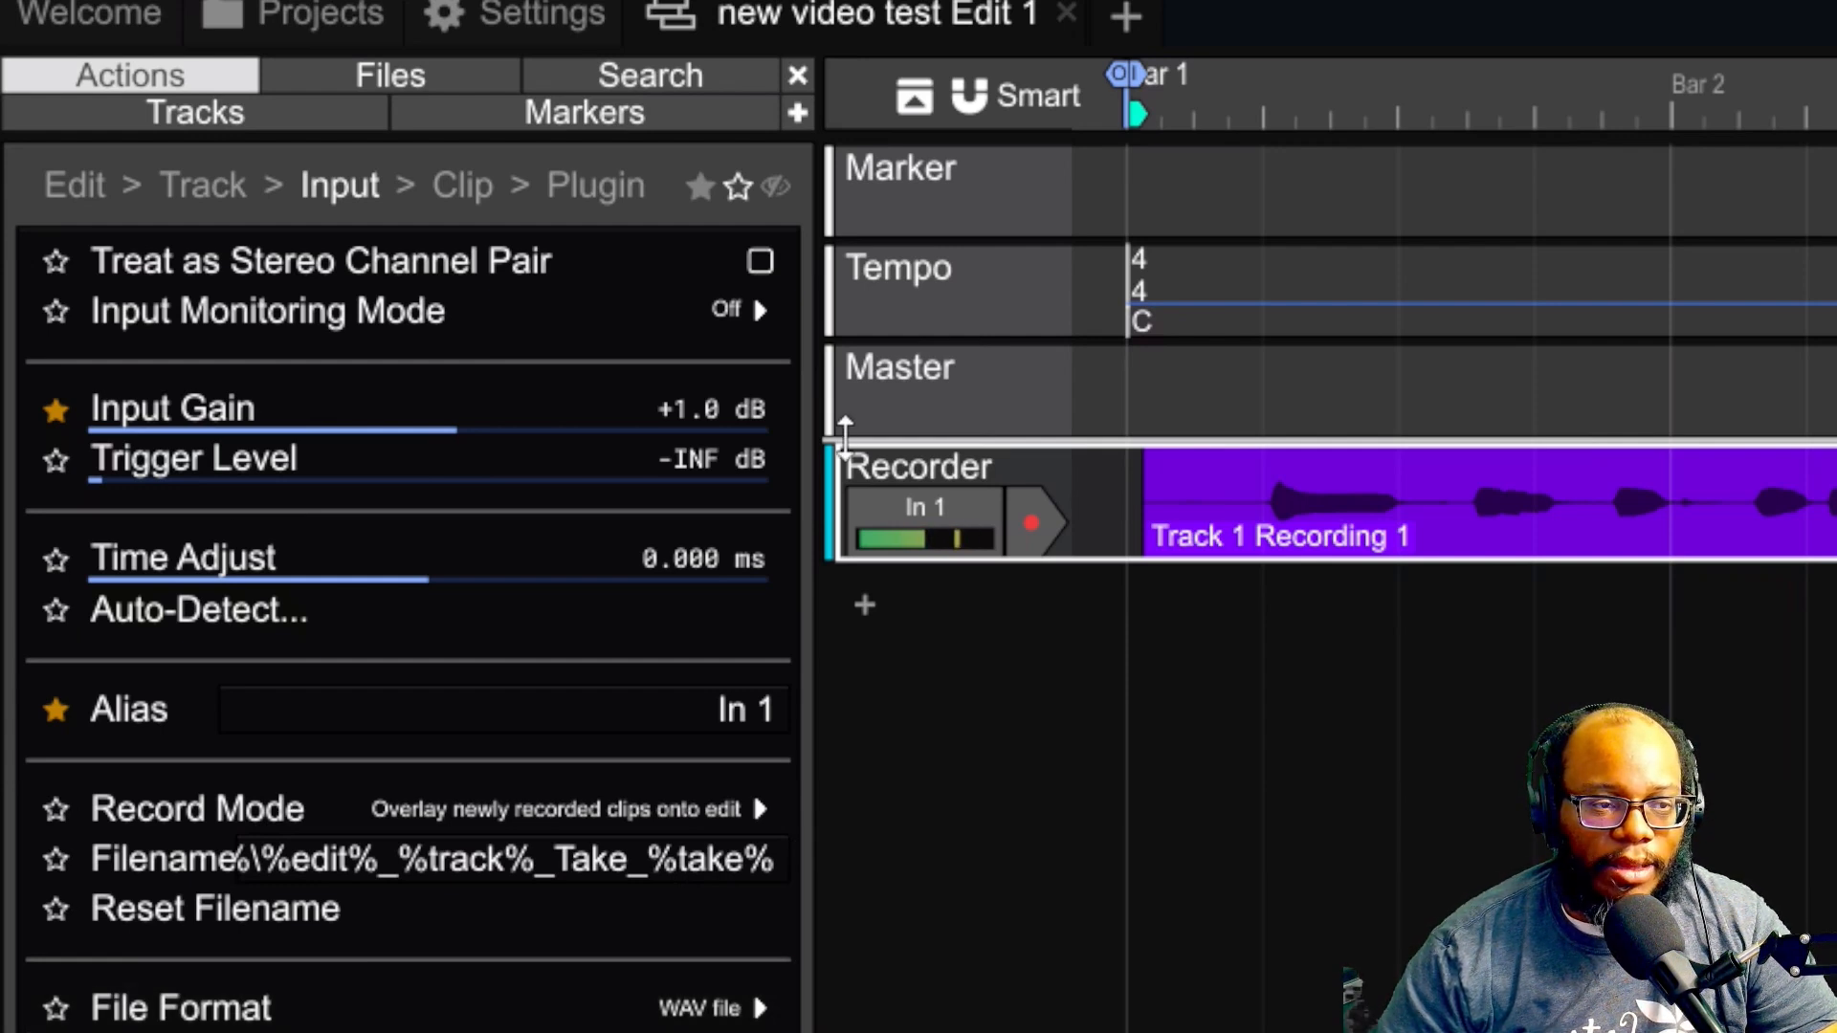
# Step: Rename the recorded clip on the Recorder track as Recorder Take 1 in the clip properties
pyautogui.click(444, 191)
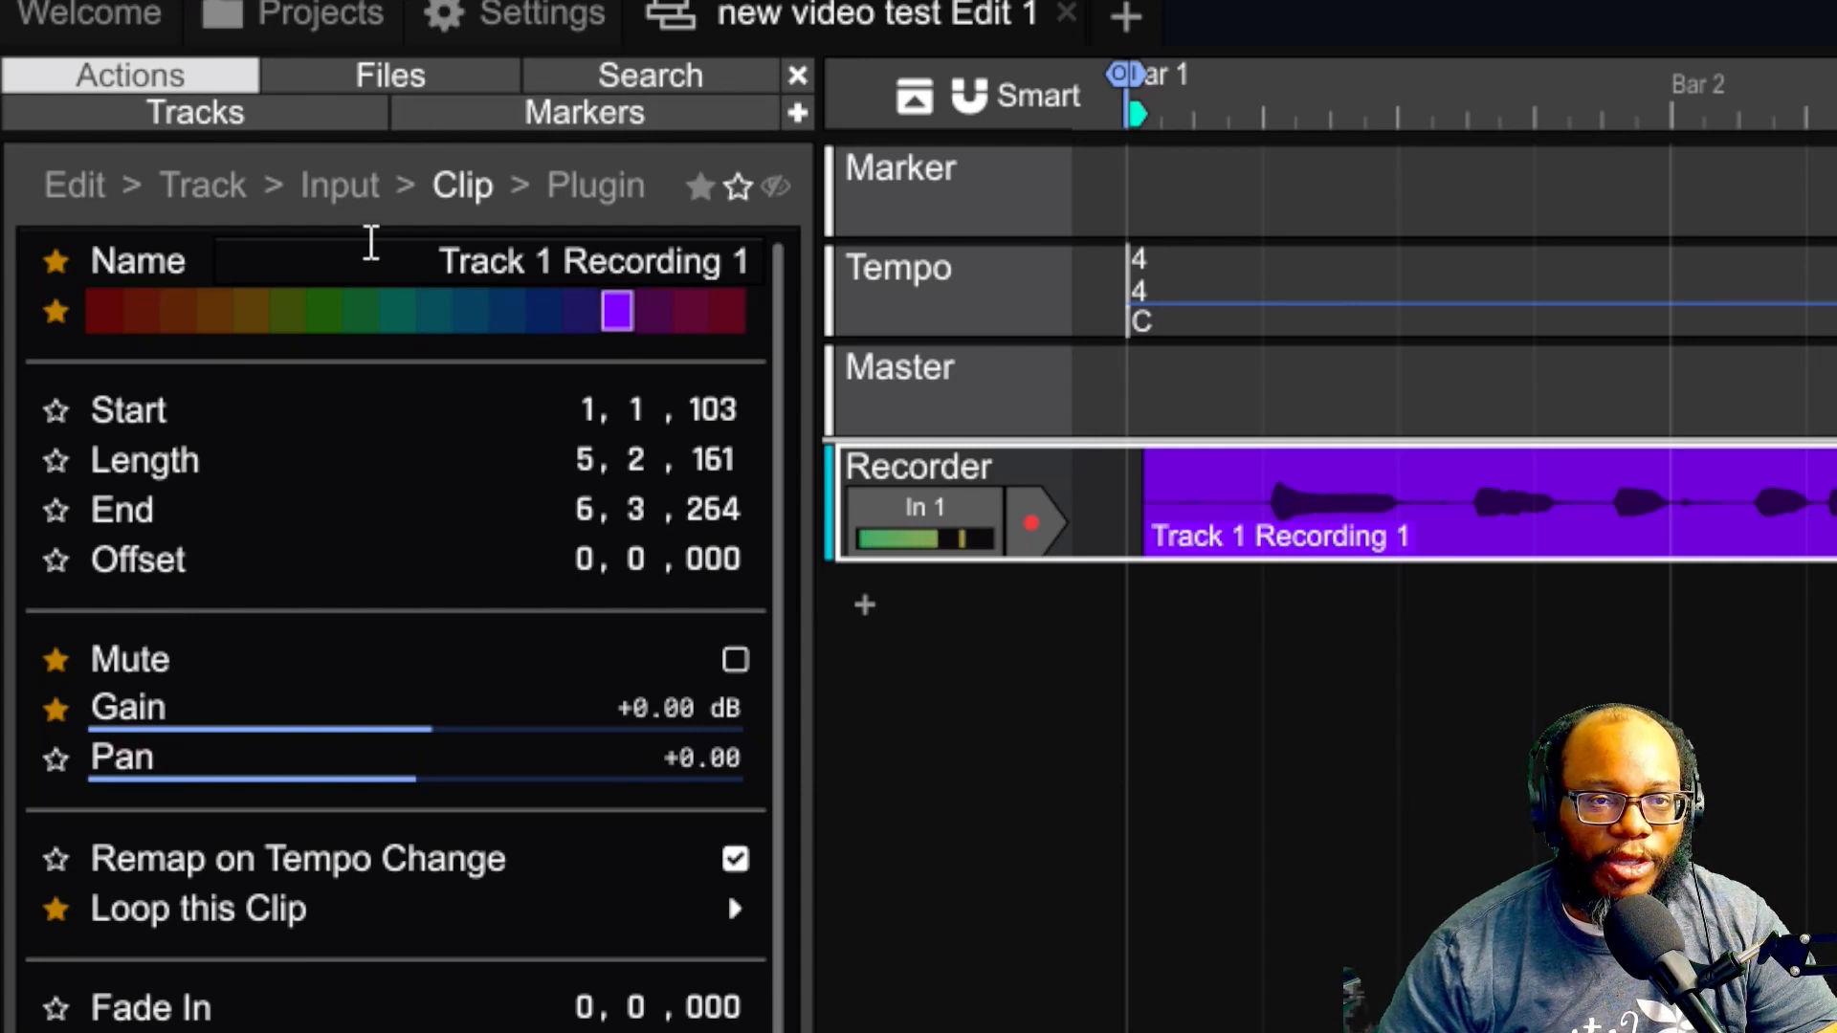
pyautogui.click(641, 273)
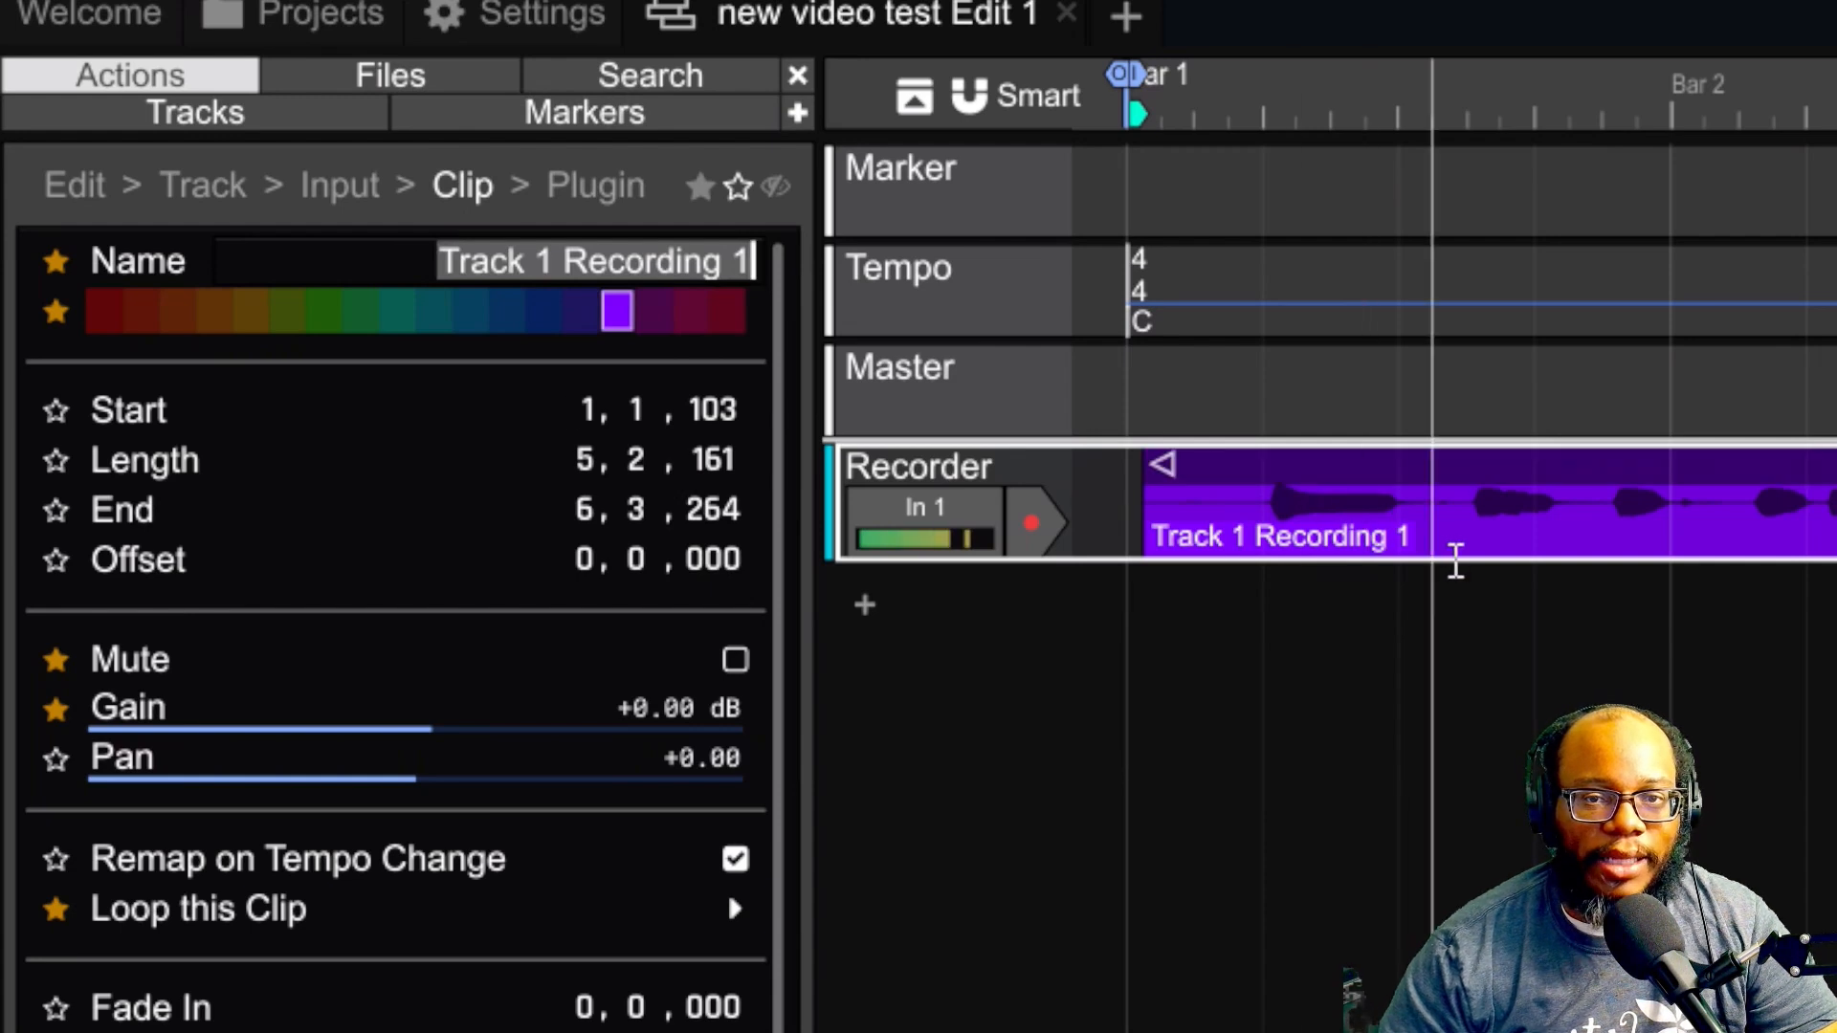
pyautogui.click(593, 260)
pyautogui.tripleClick(596, 261)
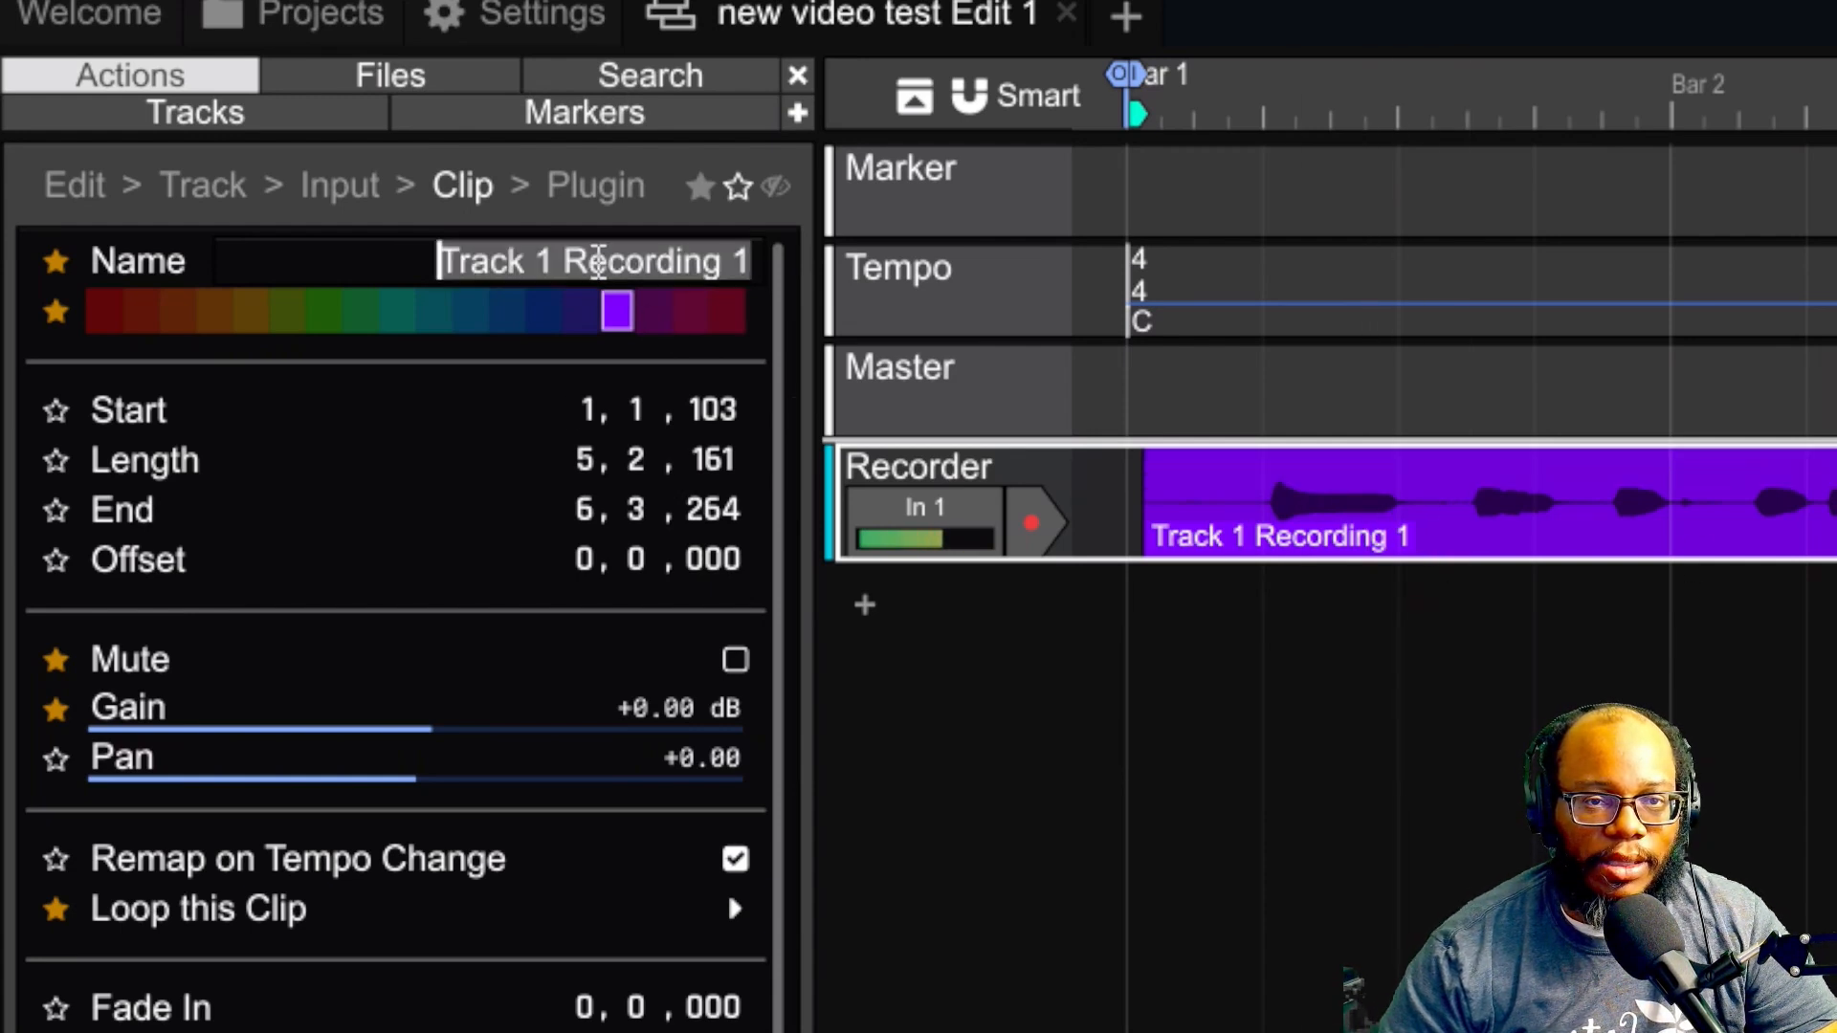
pyautogui.click(597, 262)
pyautogui.tripleClick(600, 263)
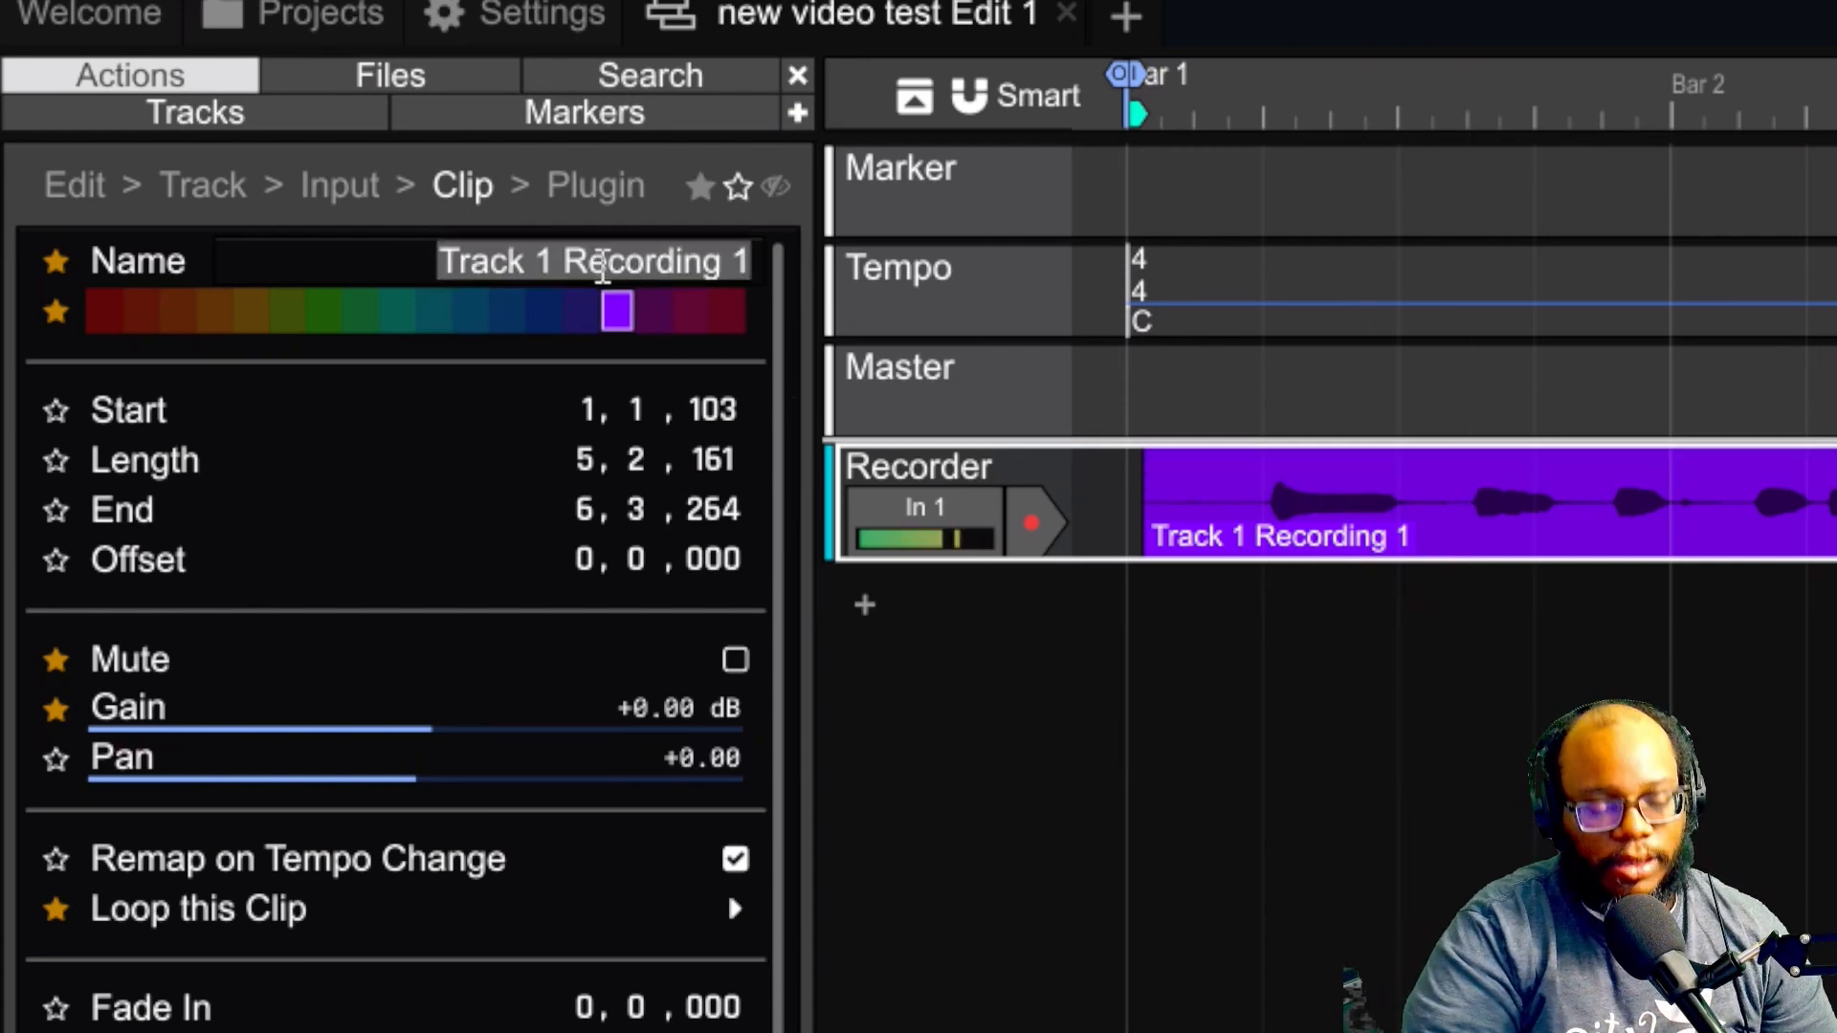
pyautogui.write('Recorder')
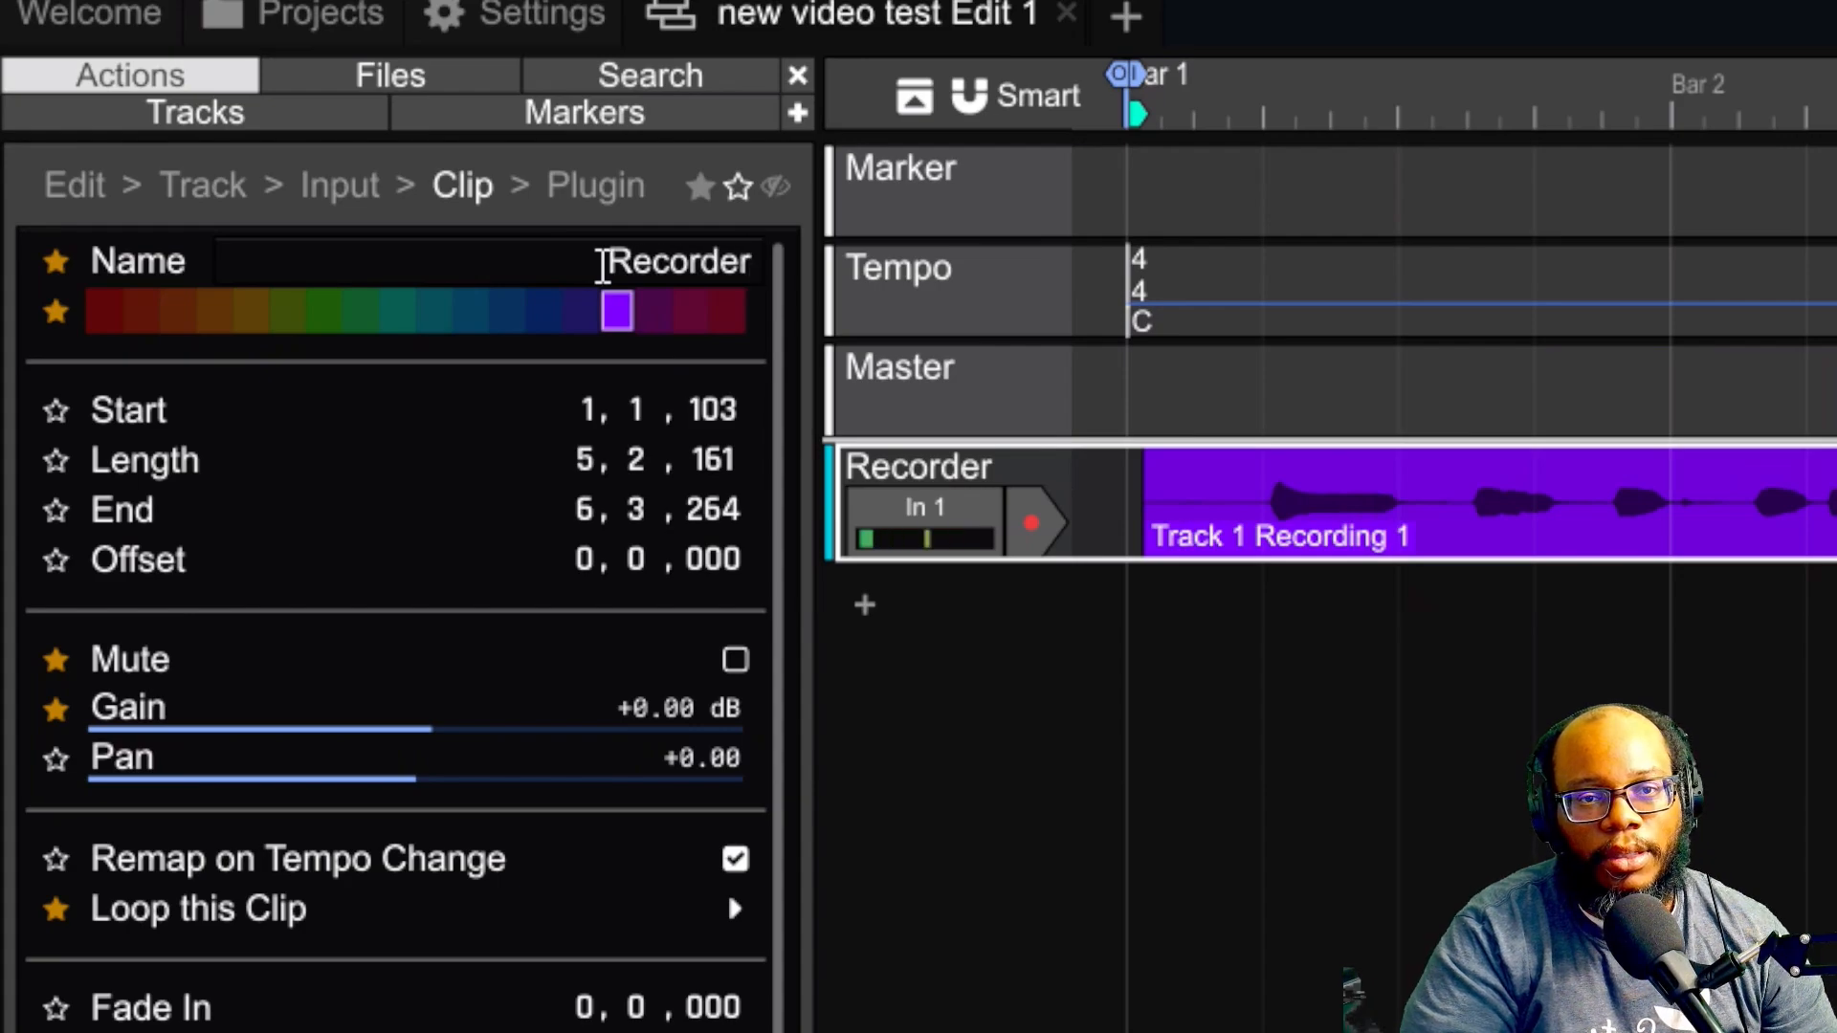
pyautogui.write(' Take 1')
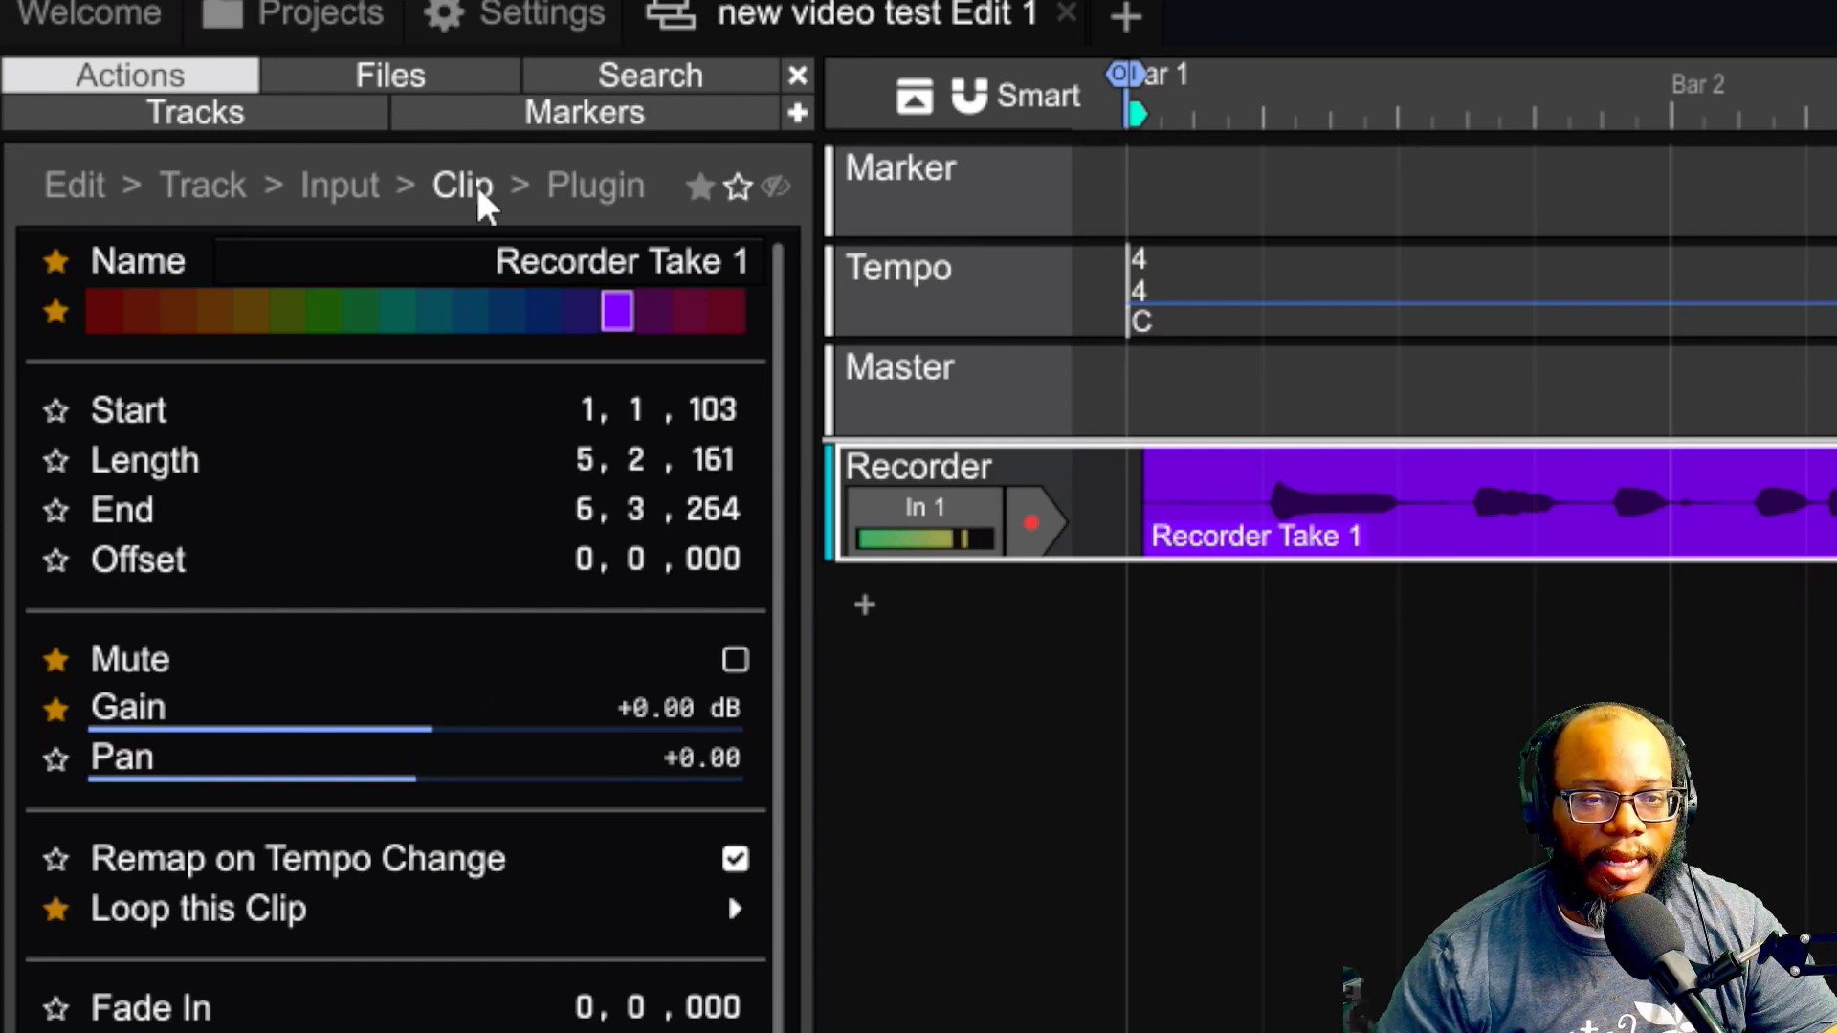
# Step: Look through the plugin actions, the music folder's files, and the samples, tracks and plugins search categories
pyautogui.click(564, 188)
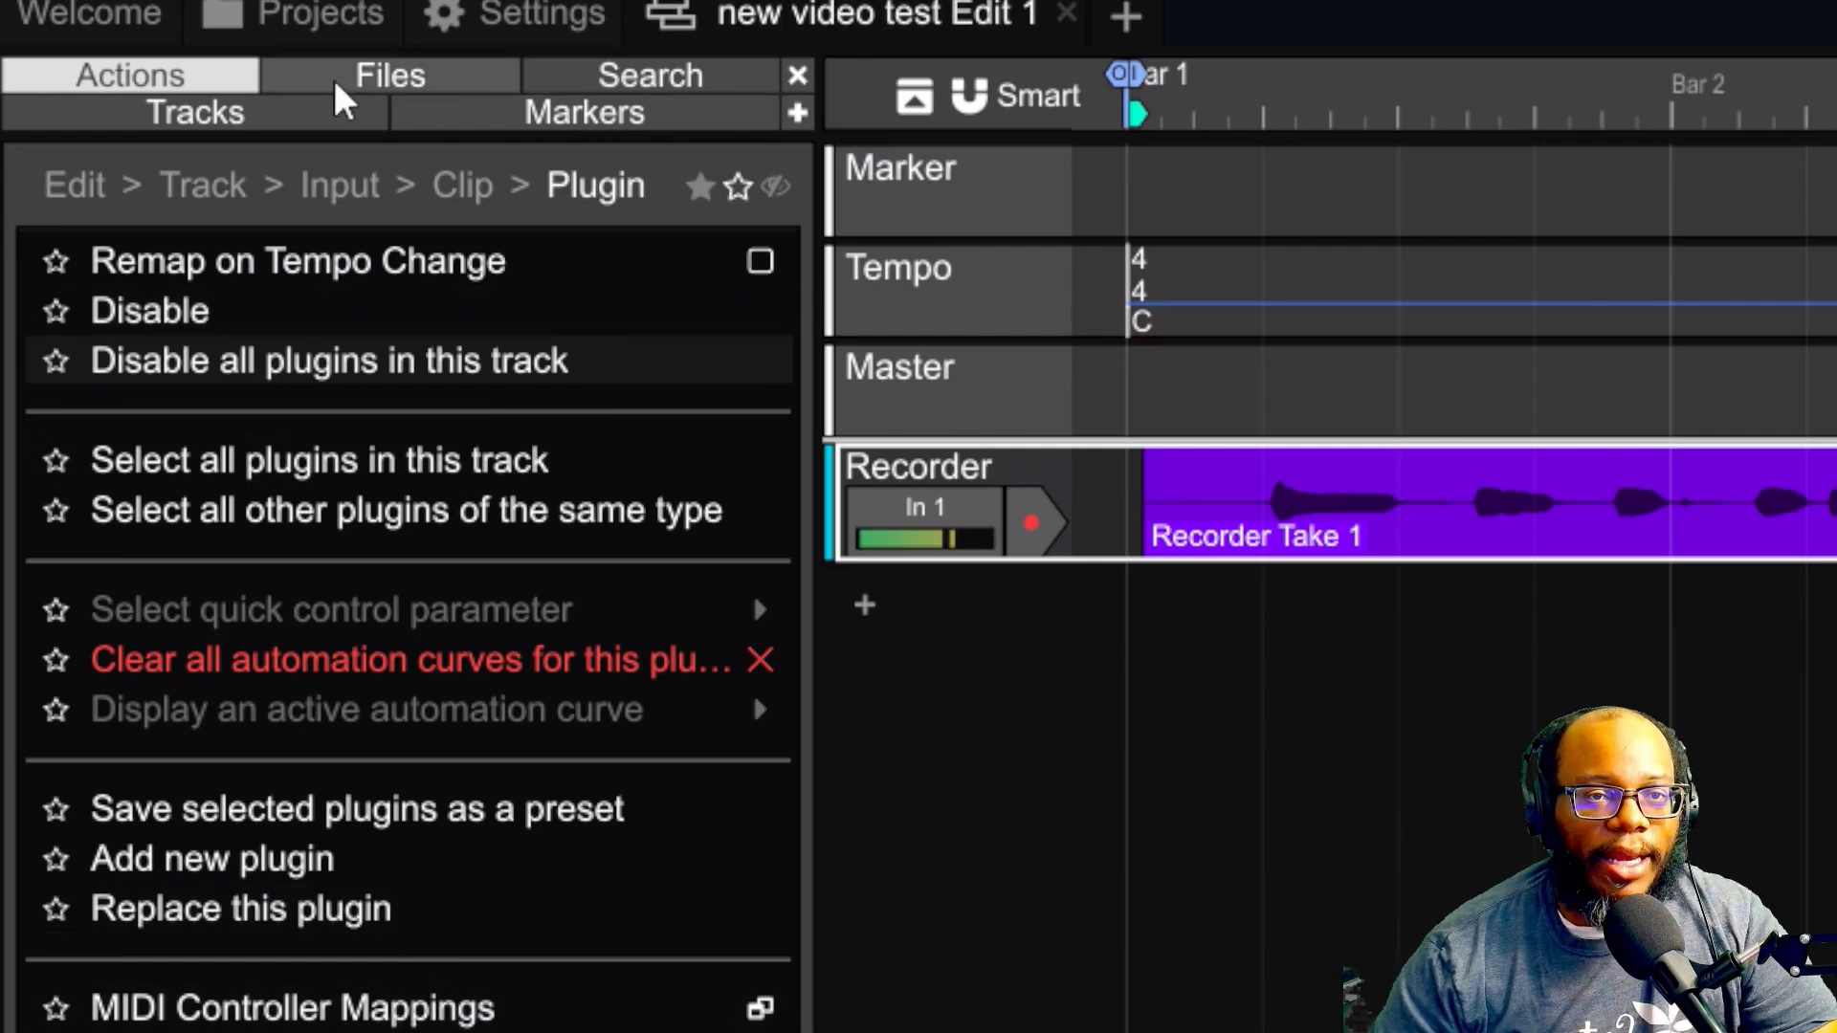
pyautogui.click(406, 74)
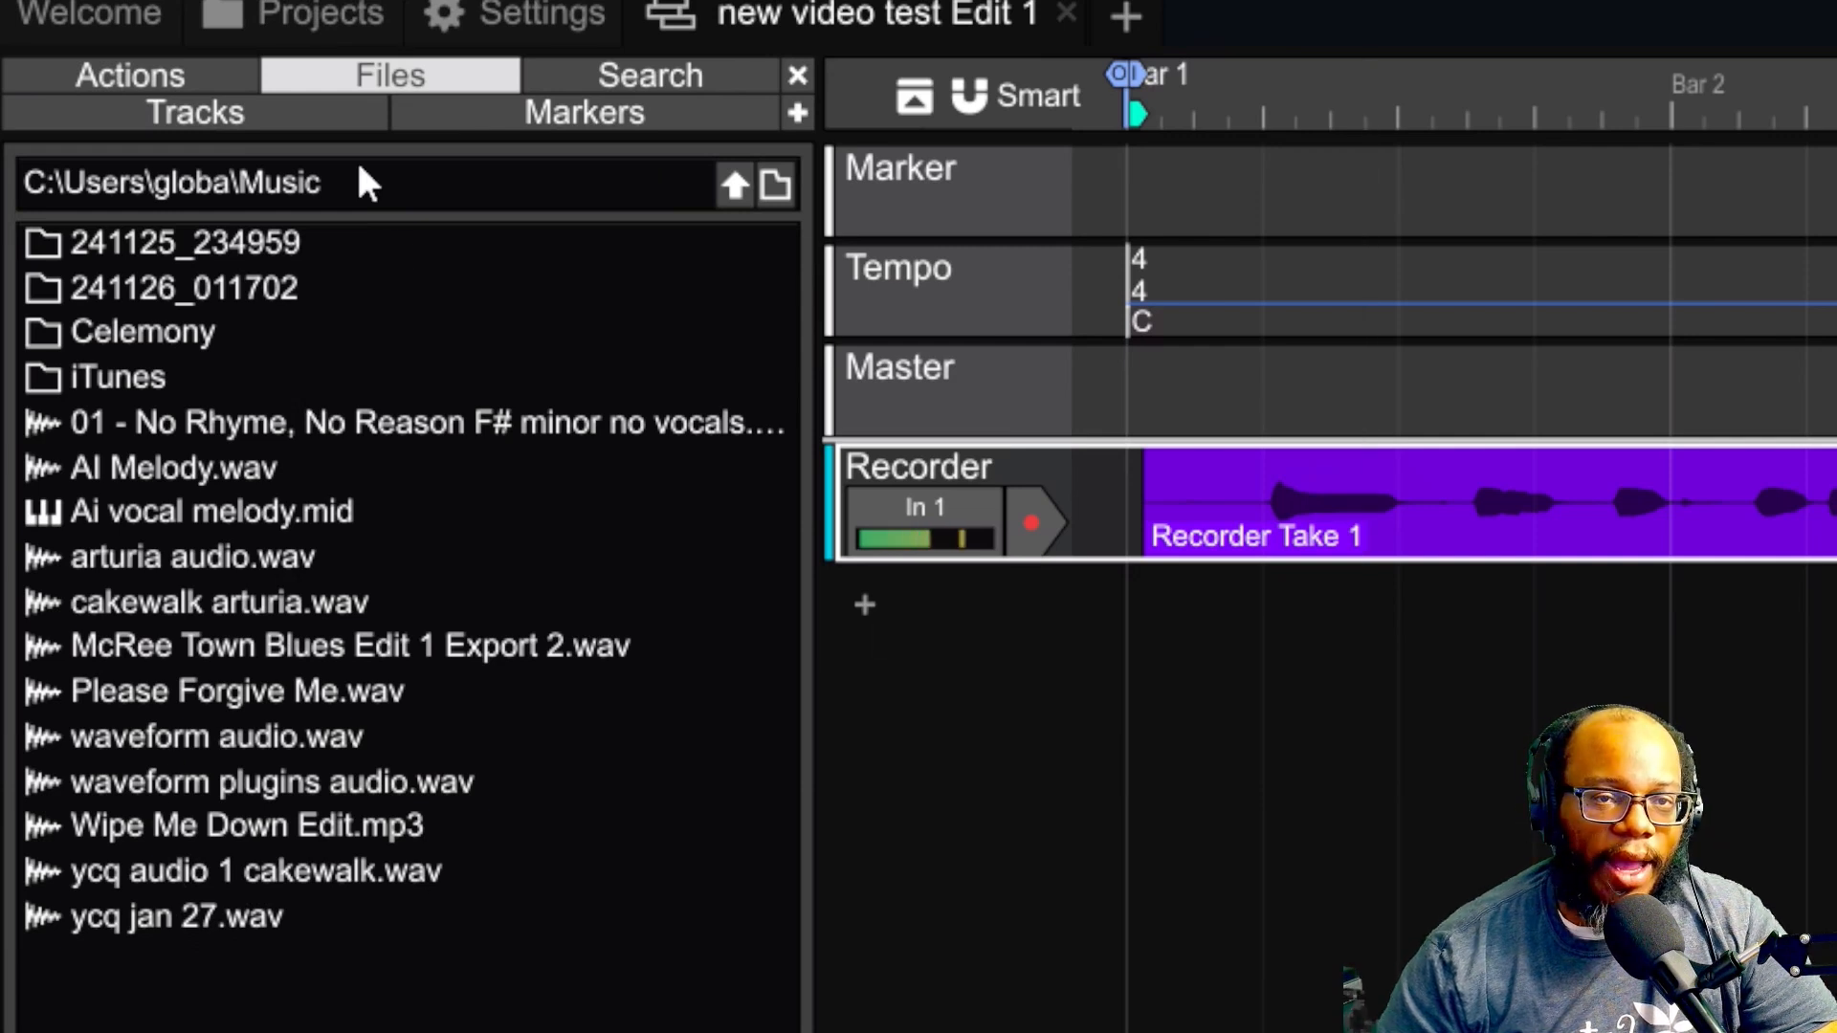
pyautogui.click(710, 78)
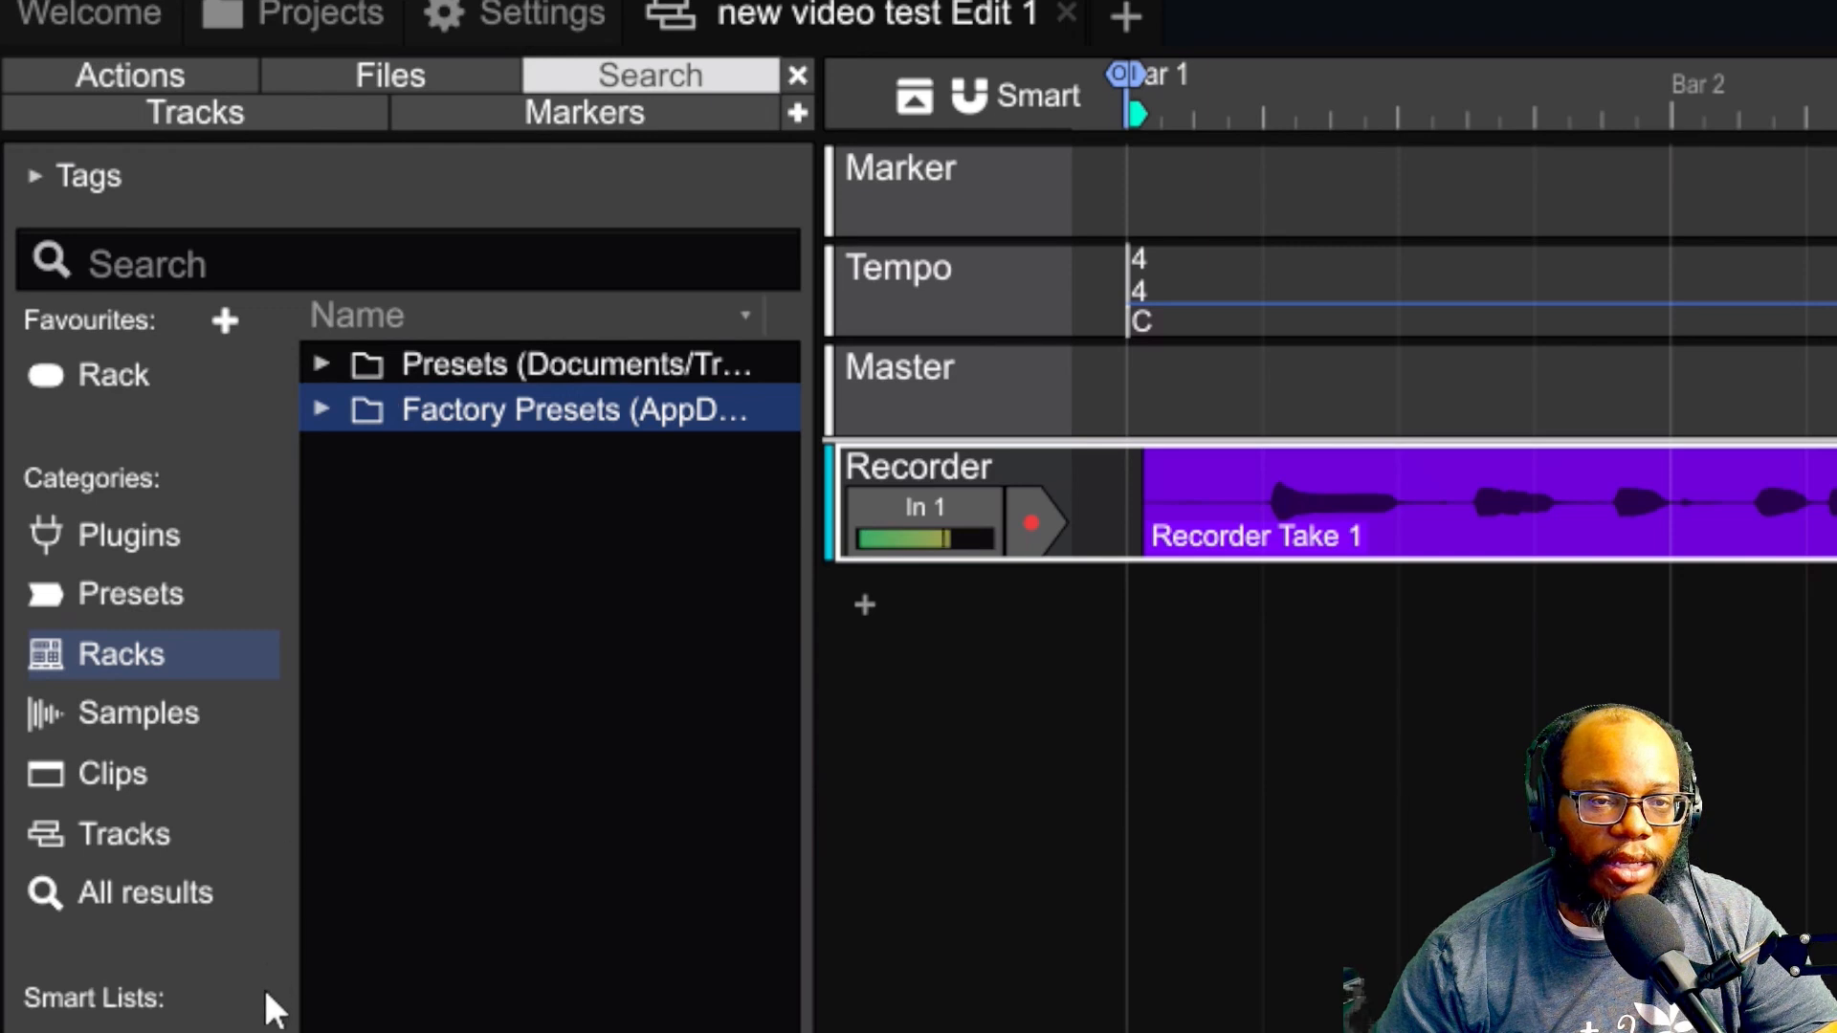
pyautogui.click(161, 720)
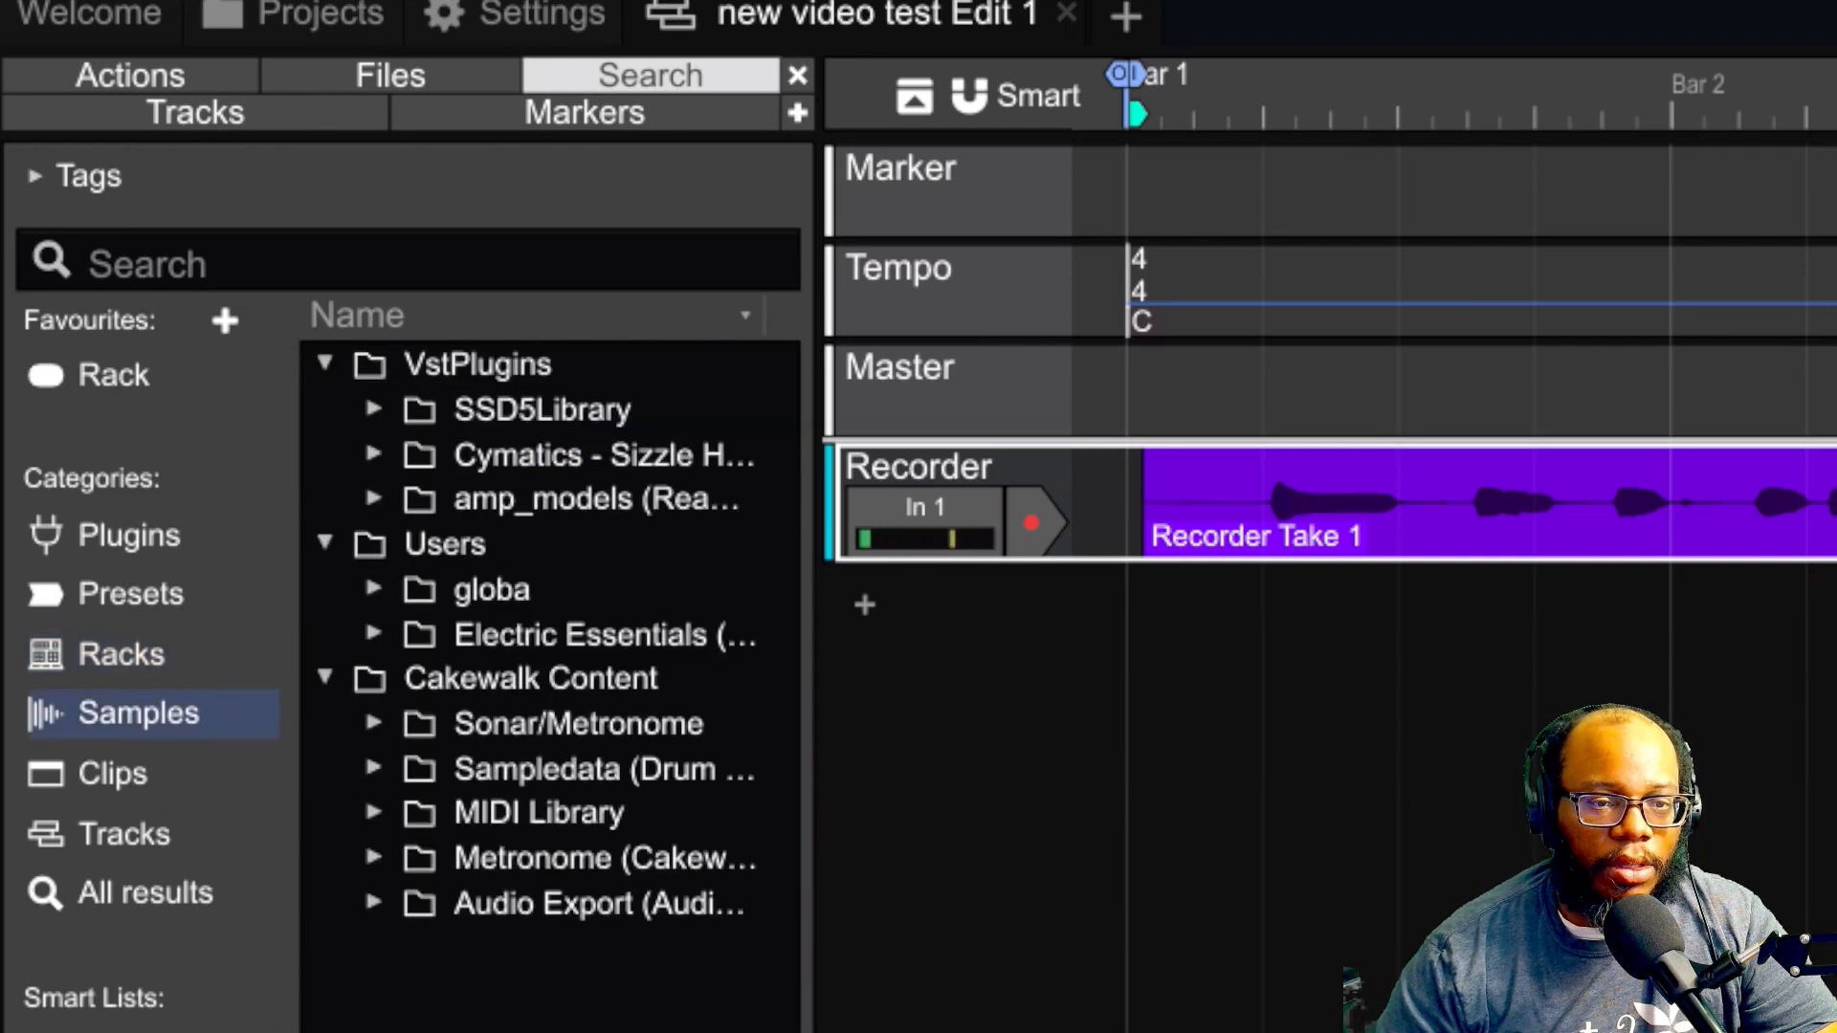
pyautogui.click(159, 843)
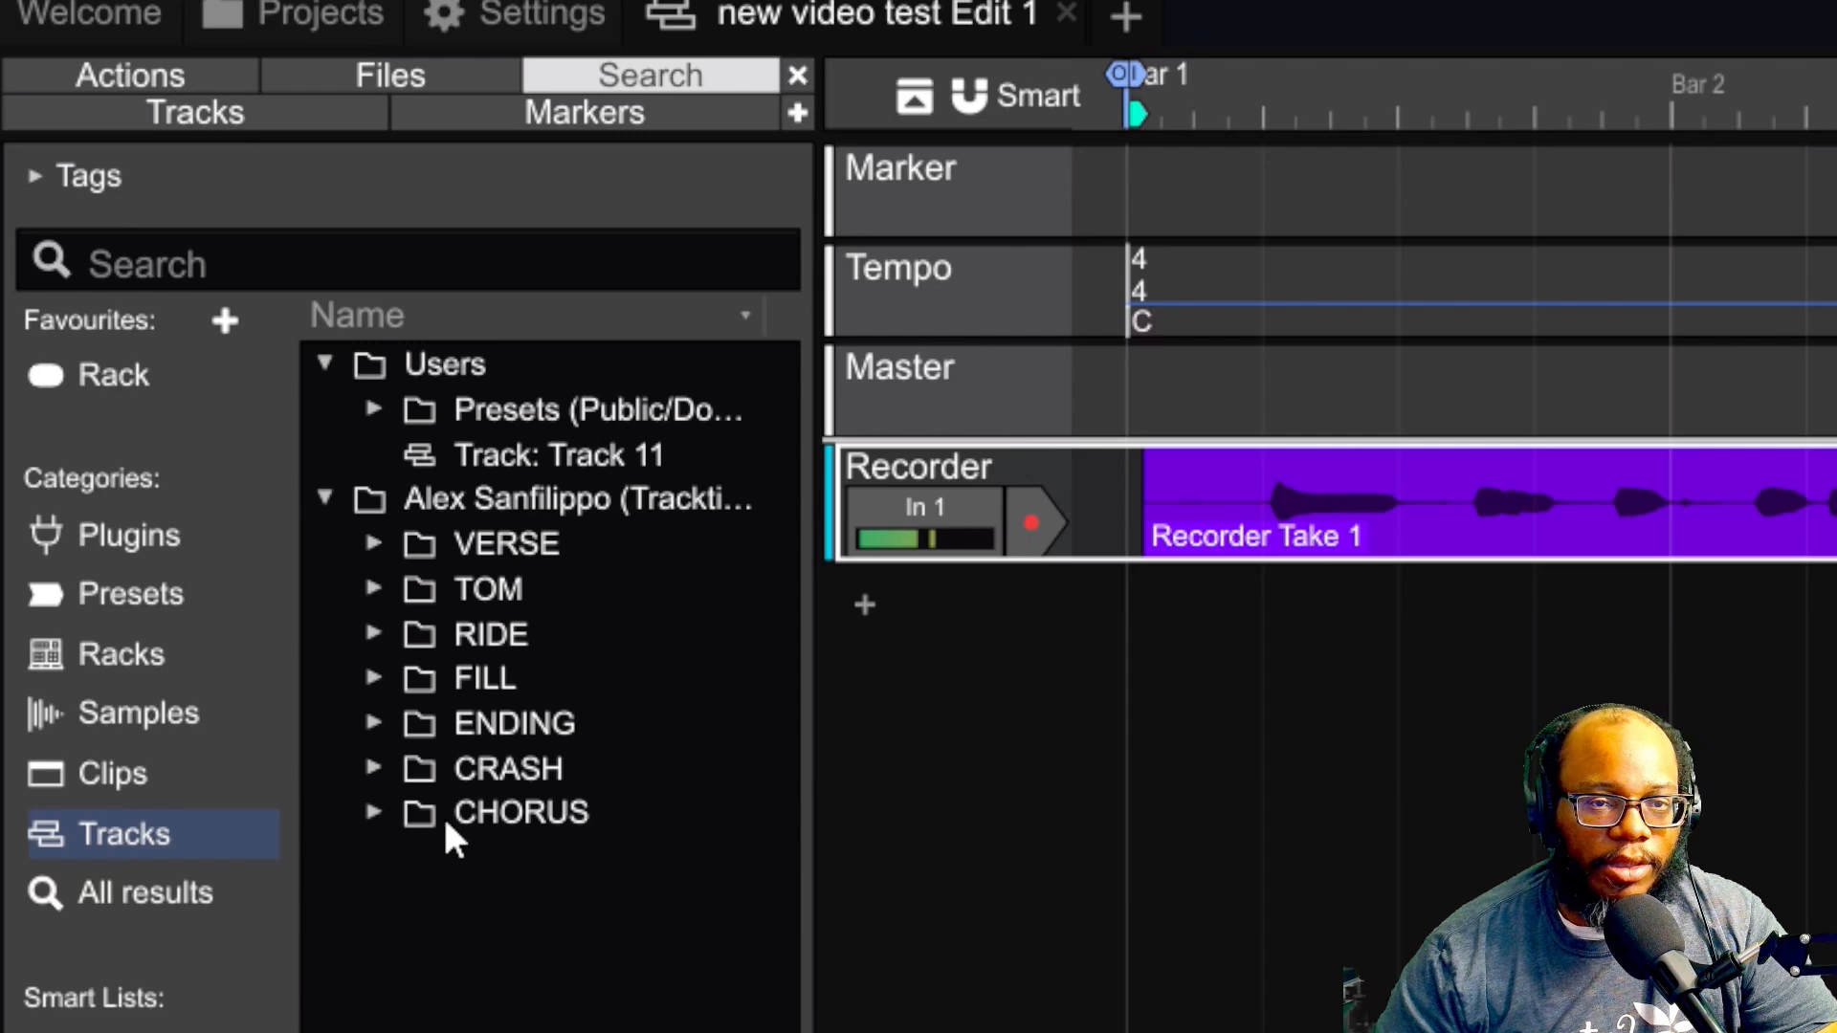
pyautogui.click(184, 544)
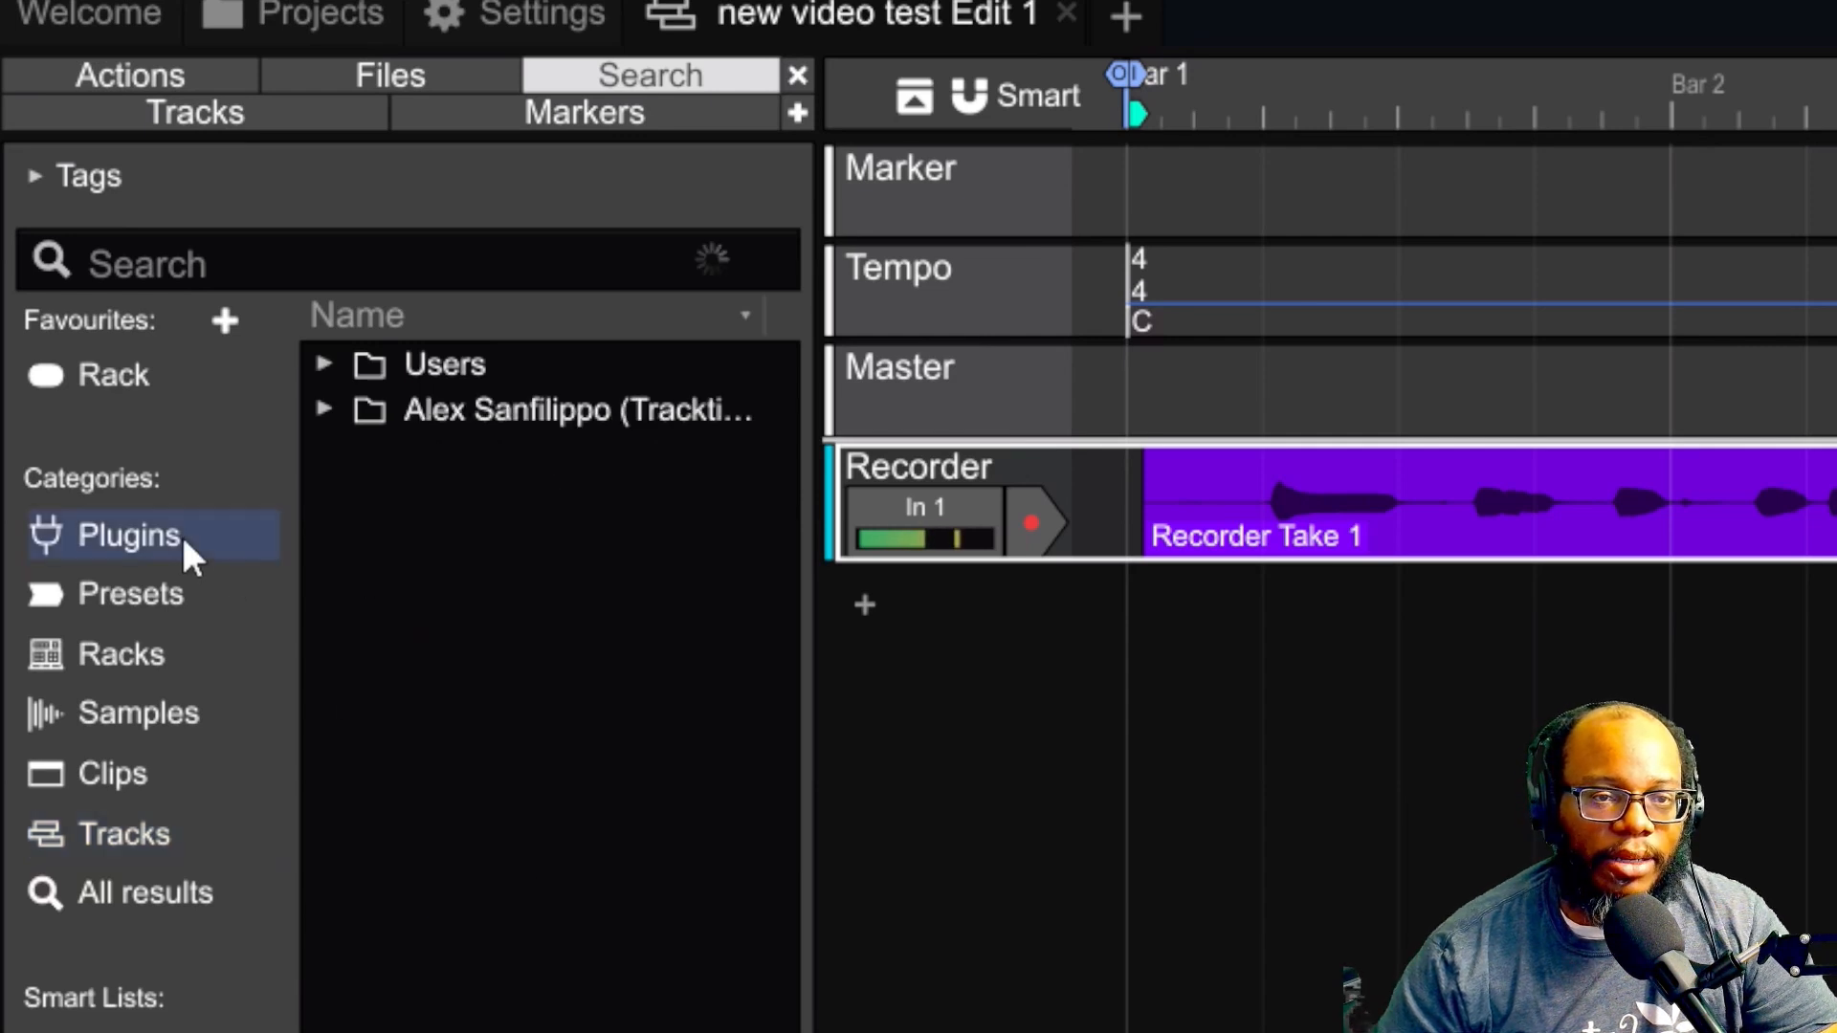
# Step: Search the plugins for reverb and clear the search text
pyautogui.click(336, 278)
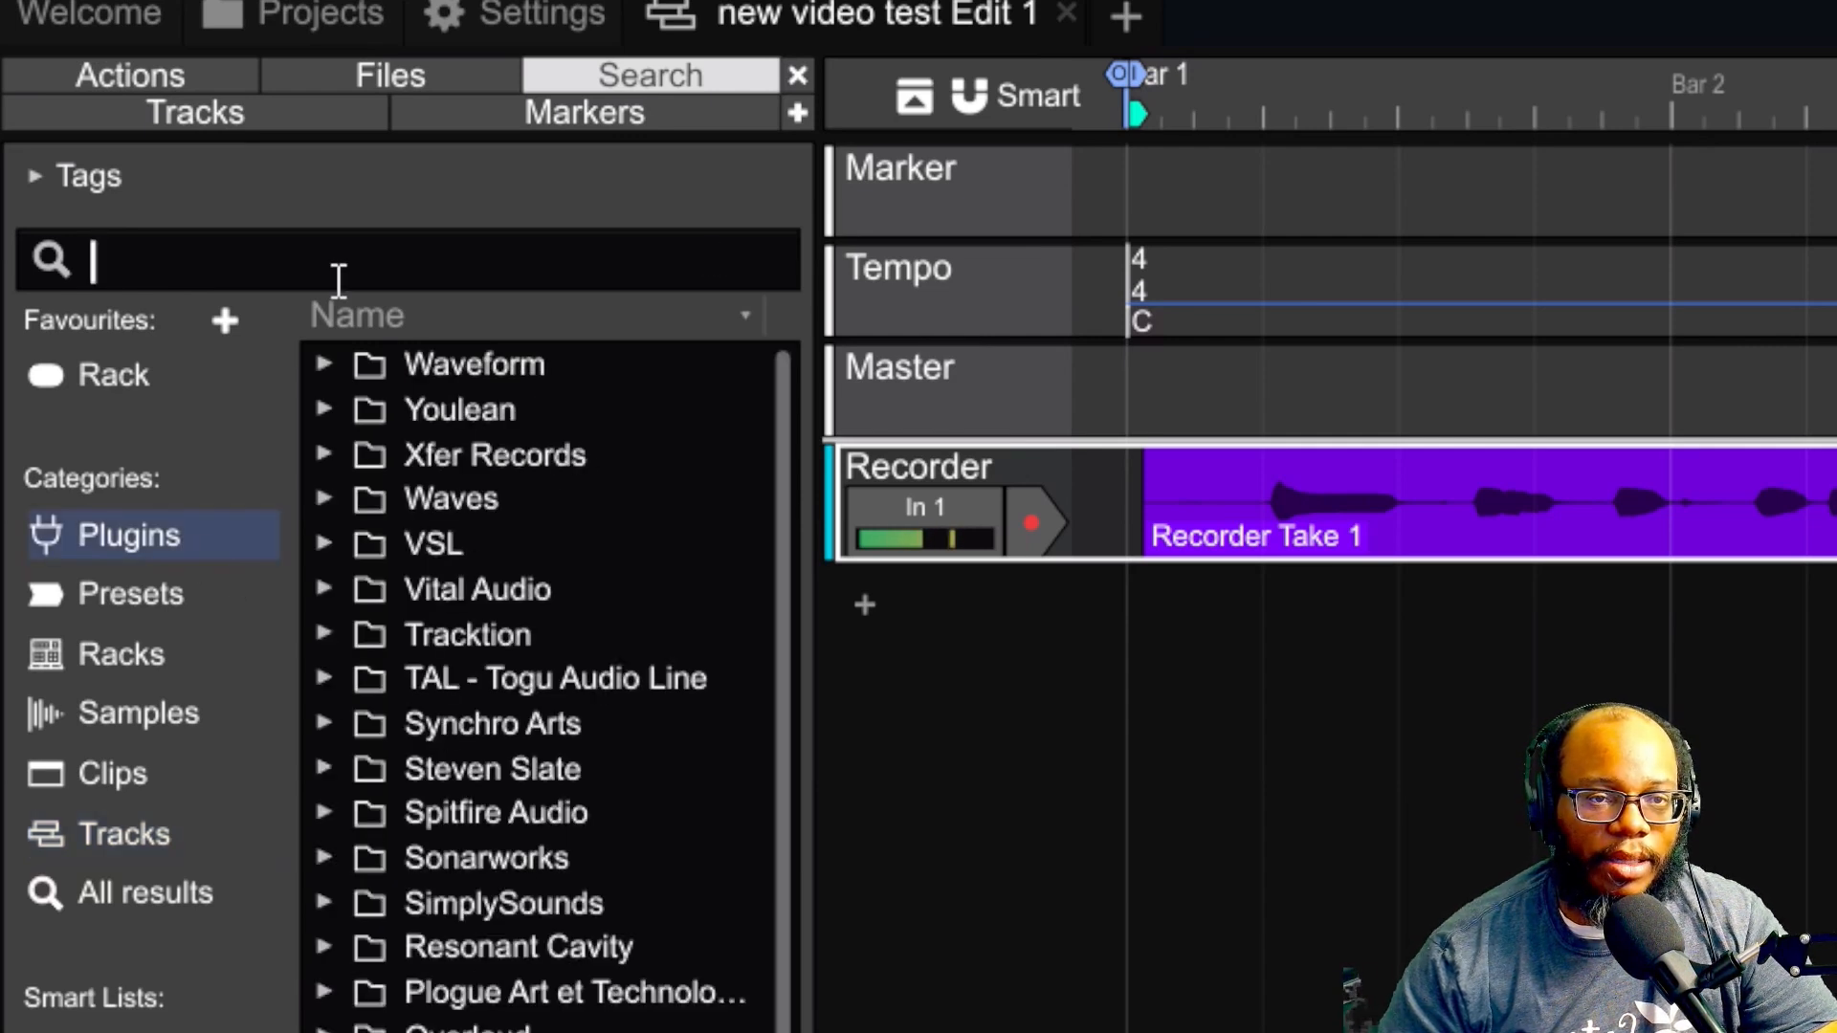
pyautogui.write('reverb')
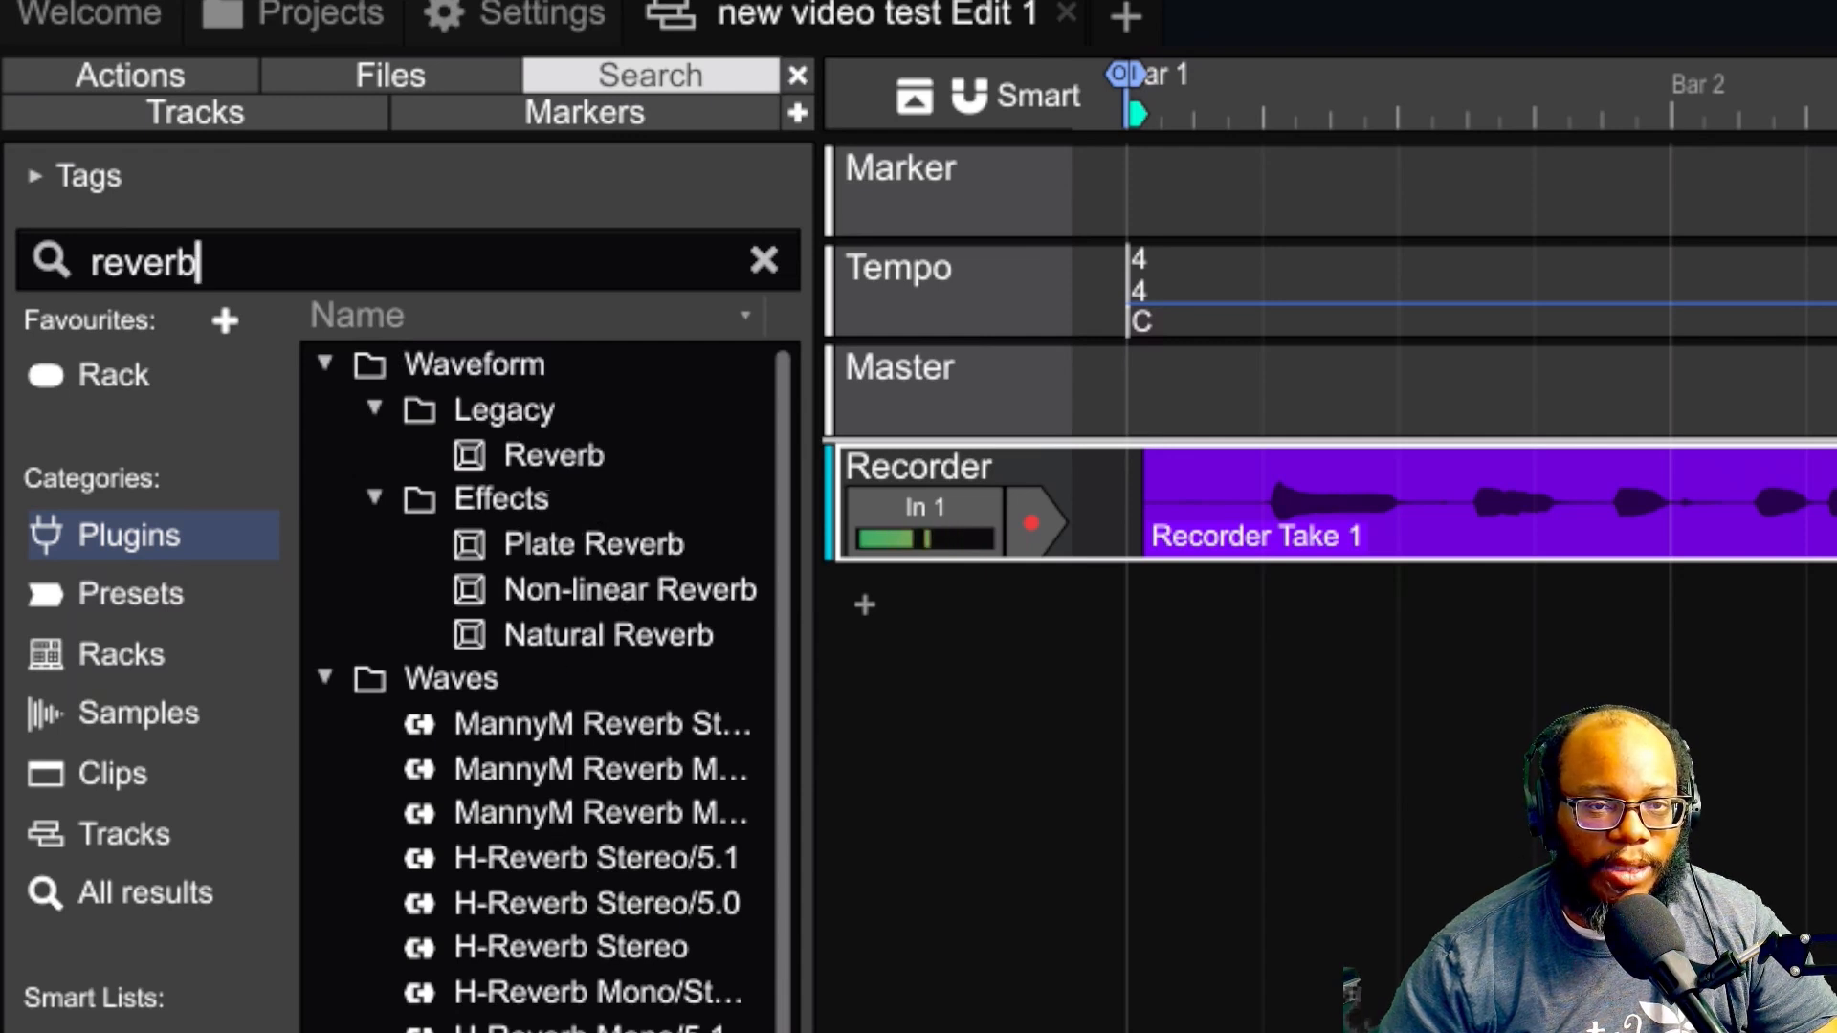
pyautogui.click(762, 260)
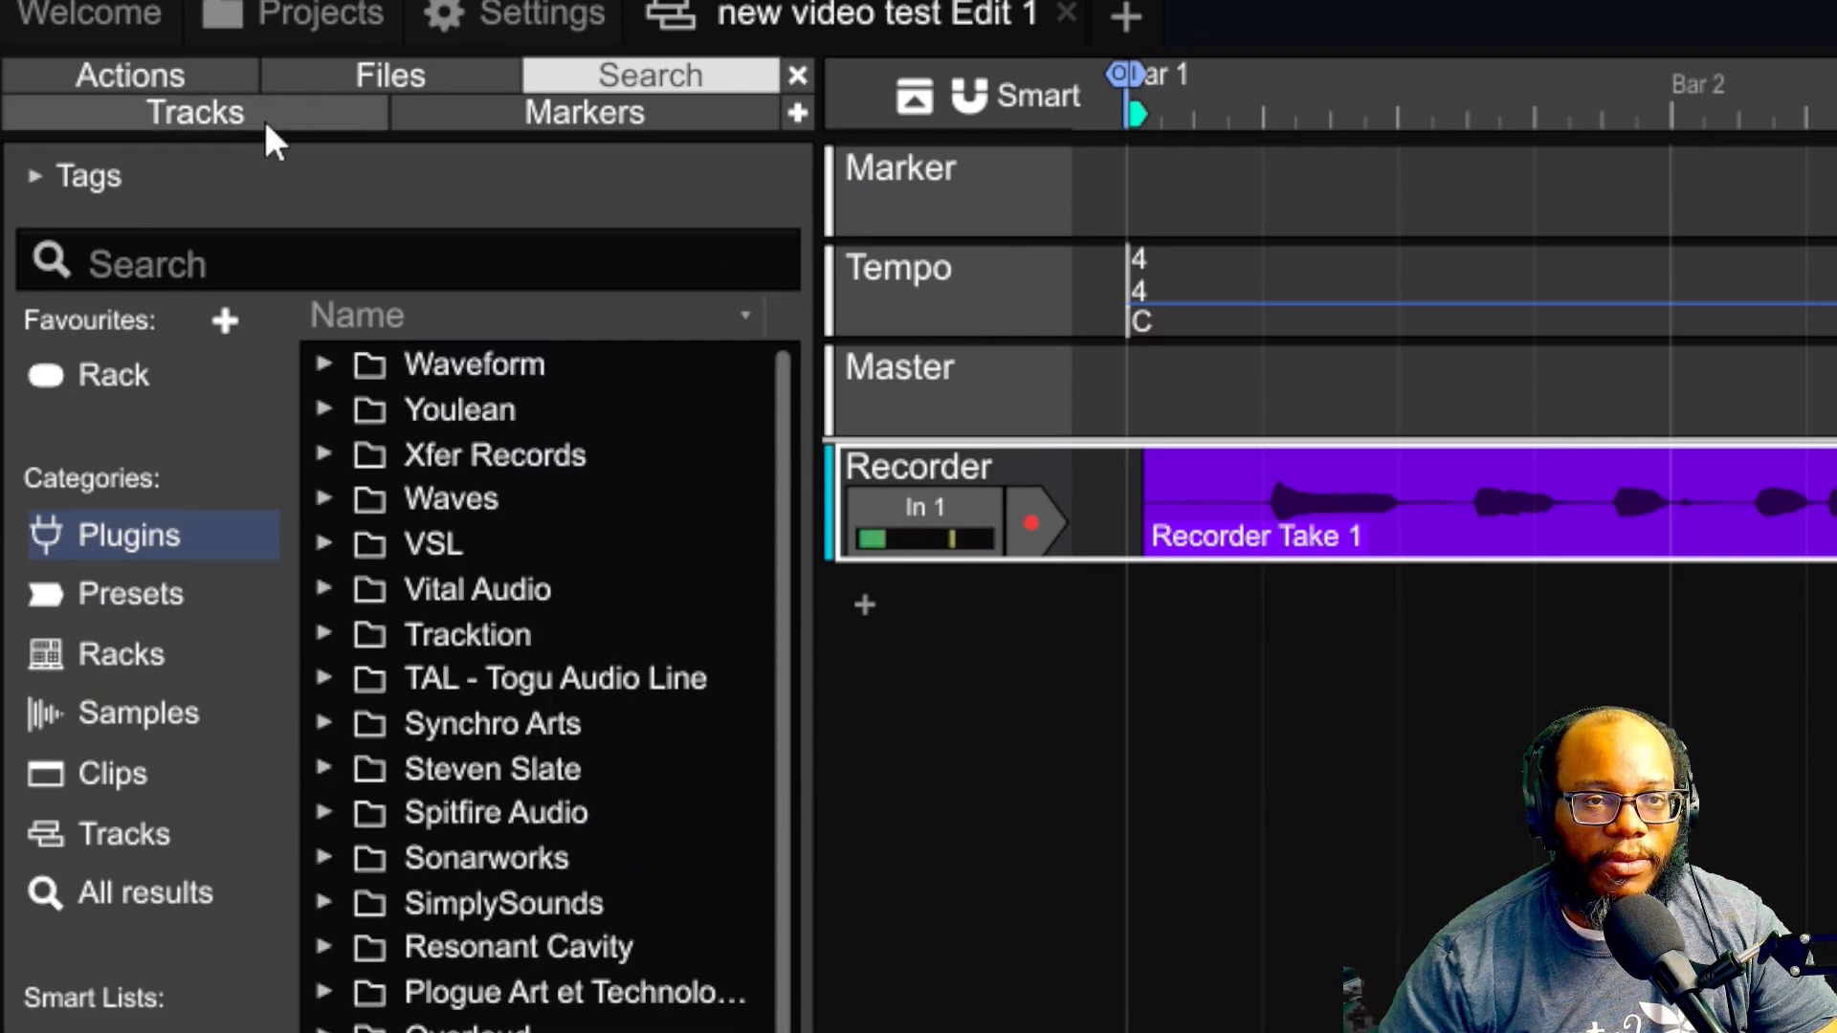
# Step: Select the Marker, Tempo, Master and Recorder tracks in turn from the track list, and toggle the Recorder track's disabled state twice
pyautogui.click(308, 122)
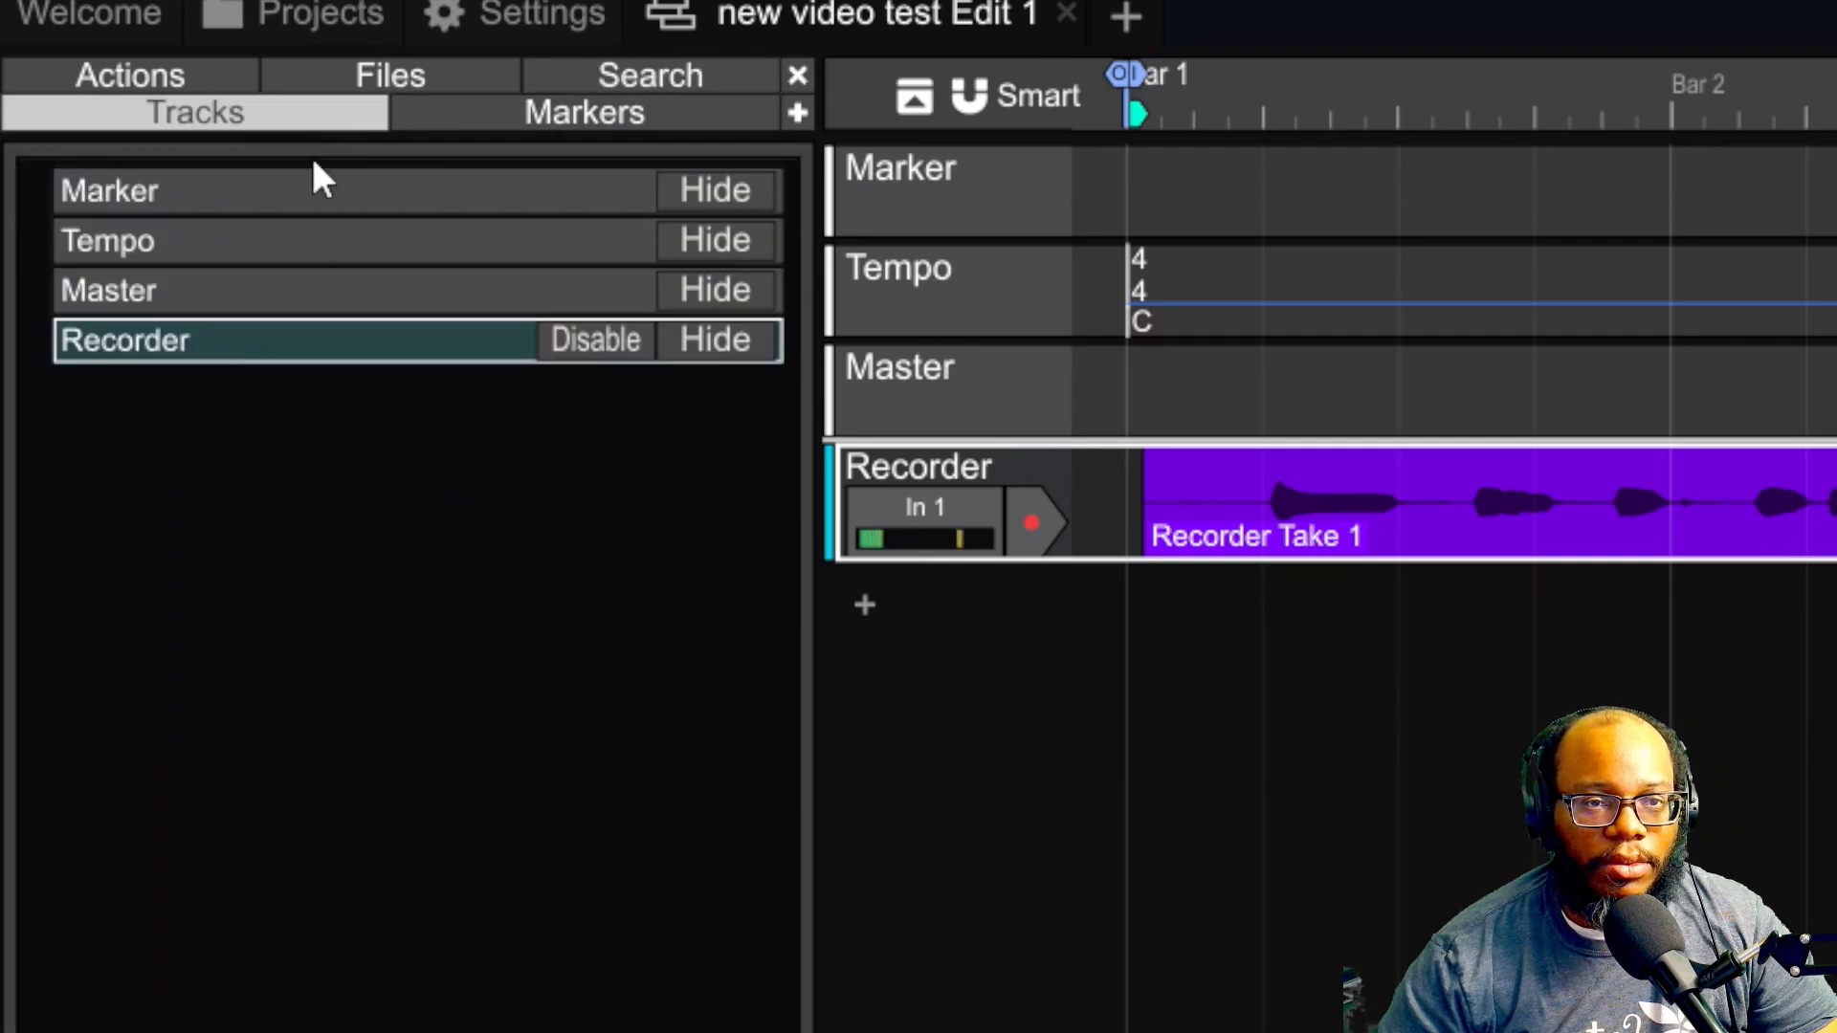
pyautogui.click(198, 201)
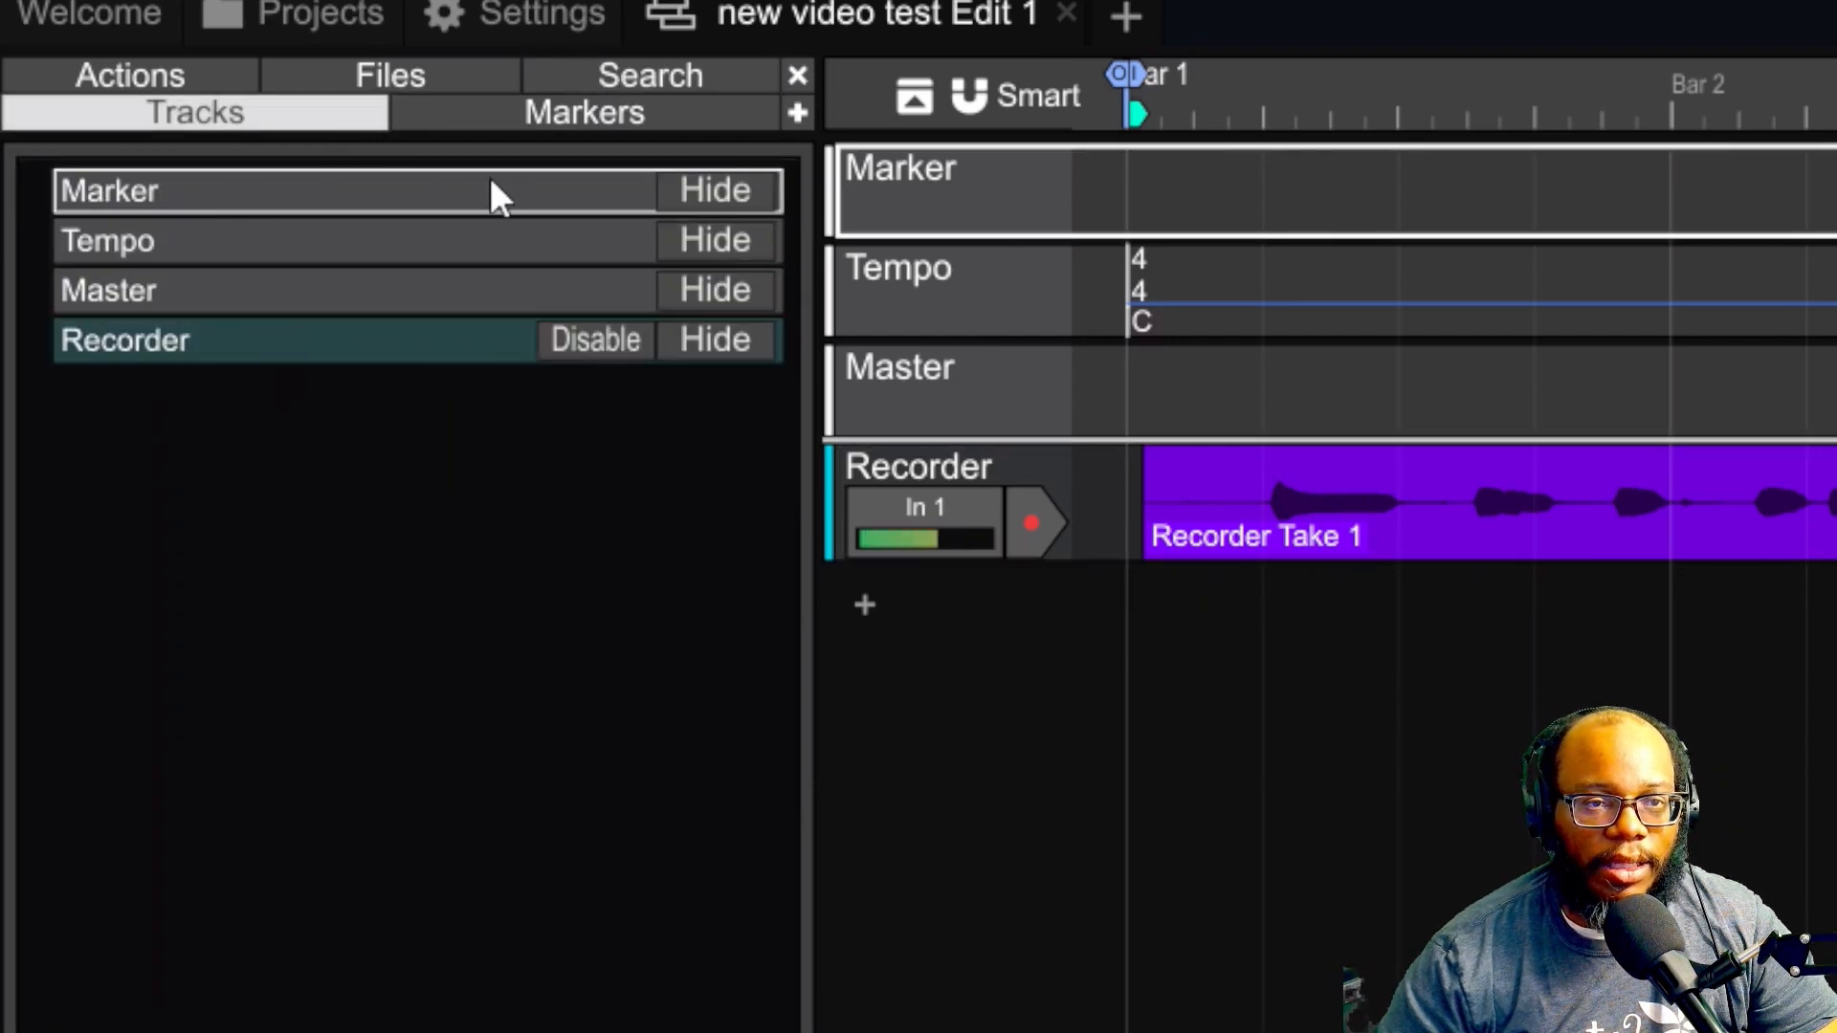
pyautogui.click(459, 249)
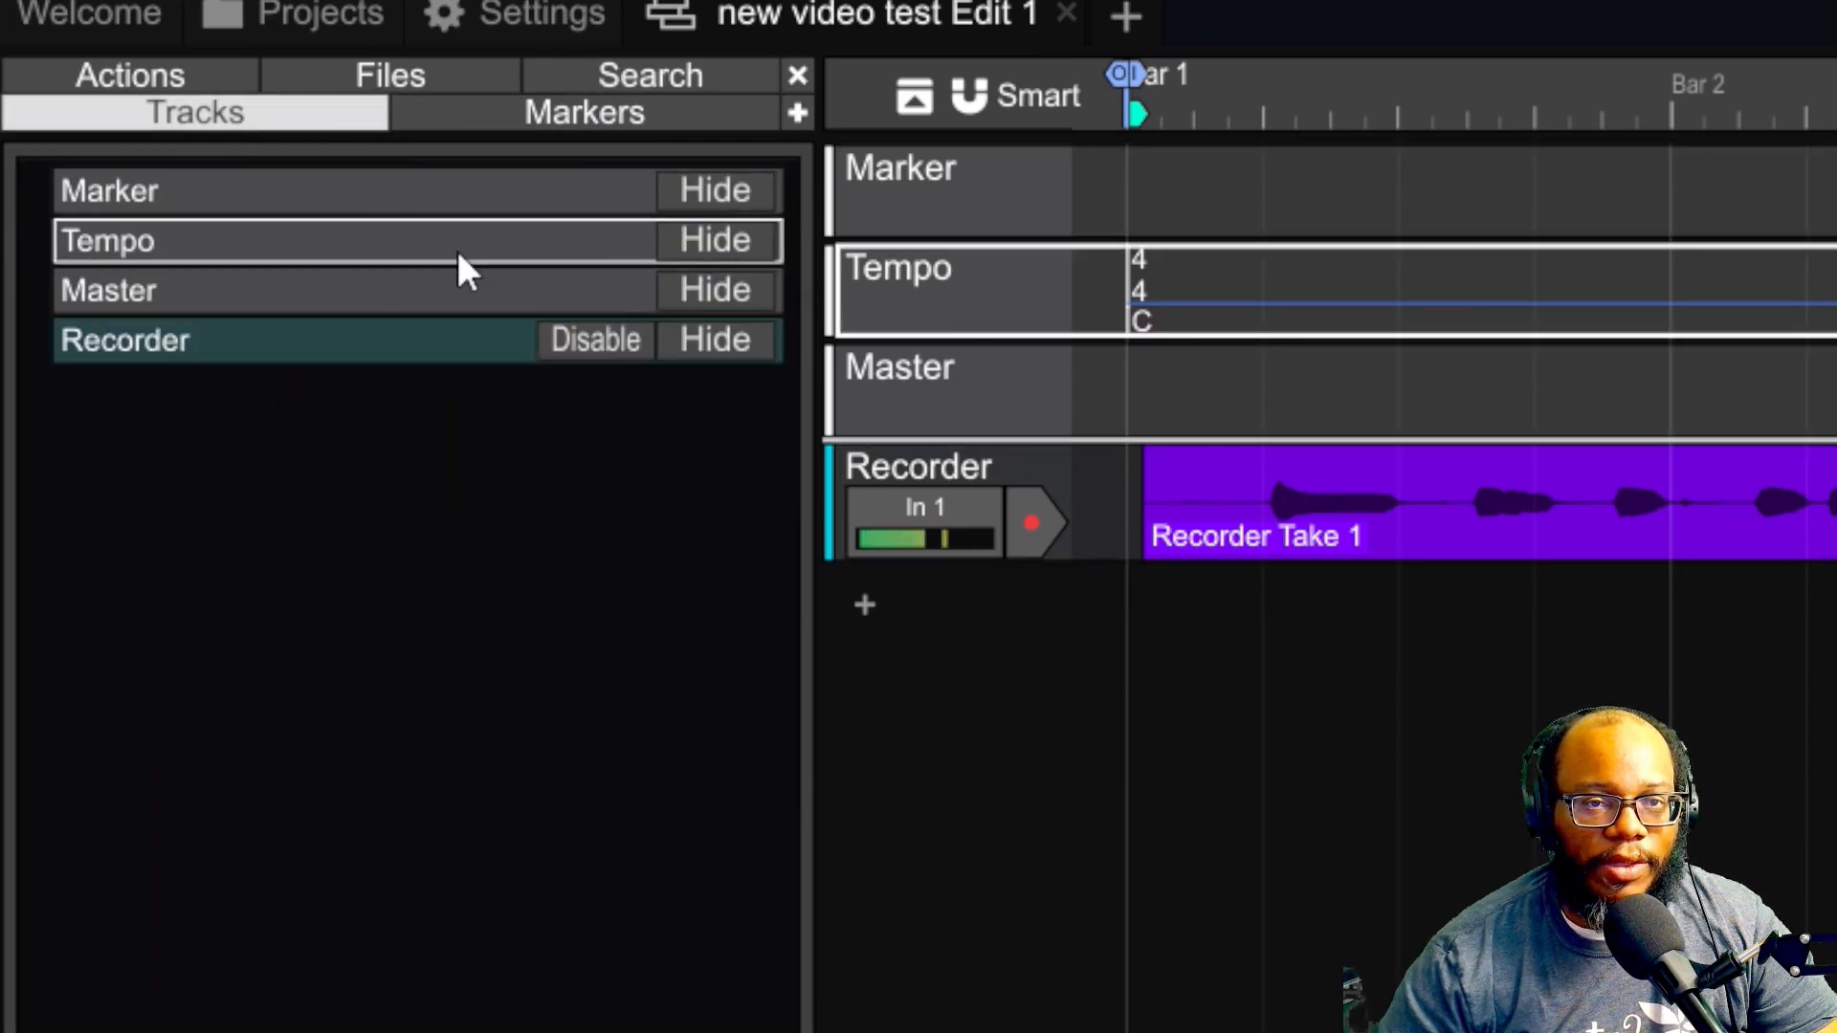
pyautogui.click(372, 287)
pyautogui.click(353, 343)
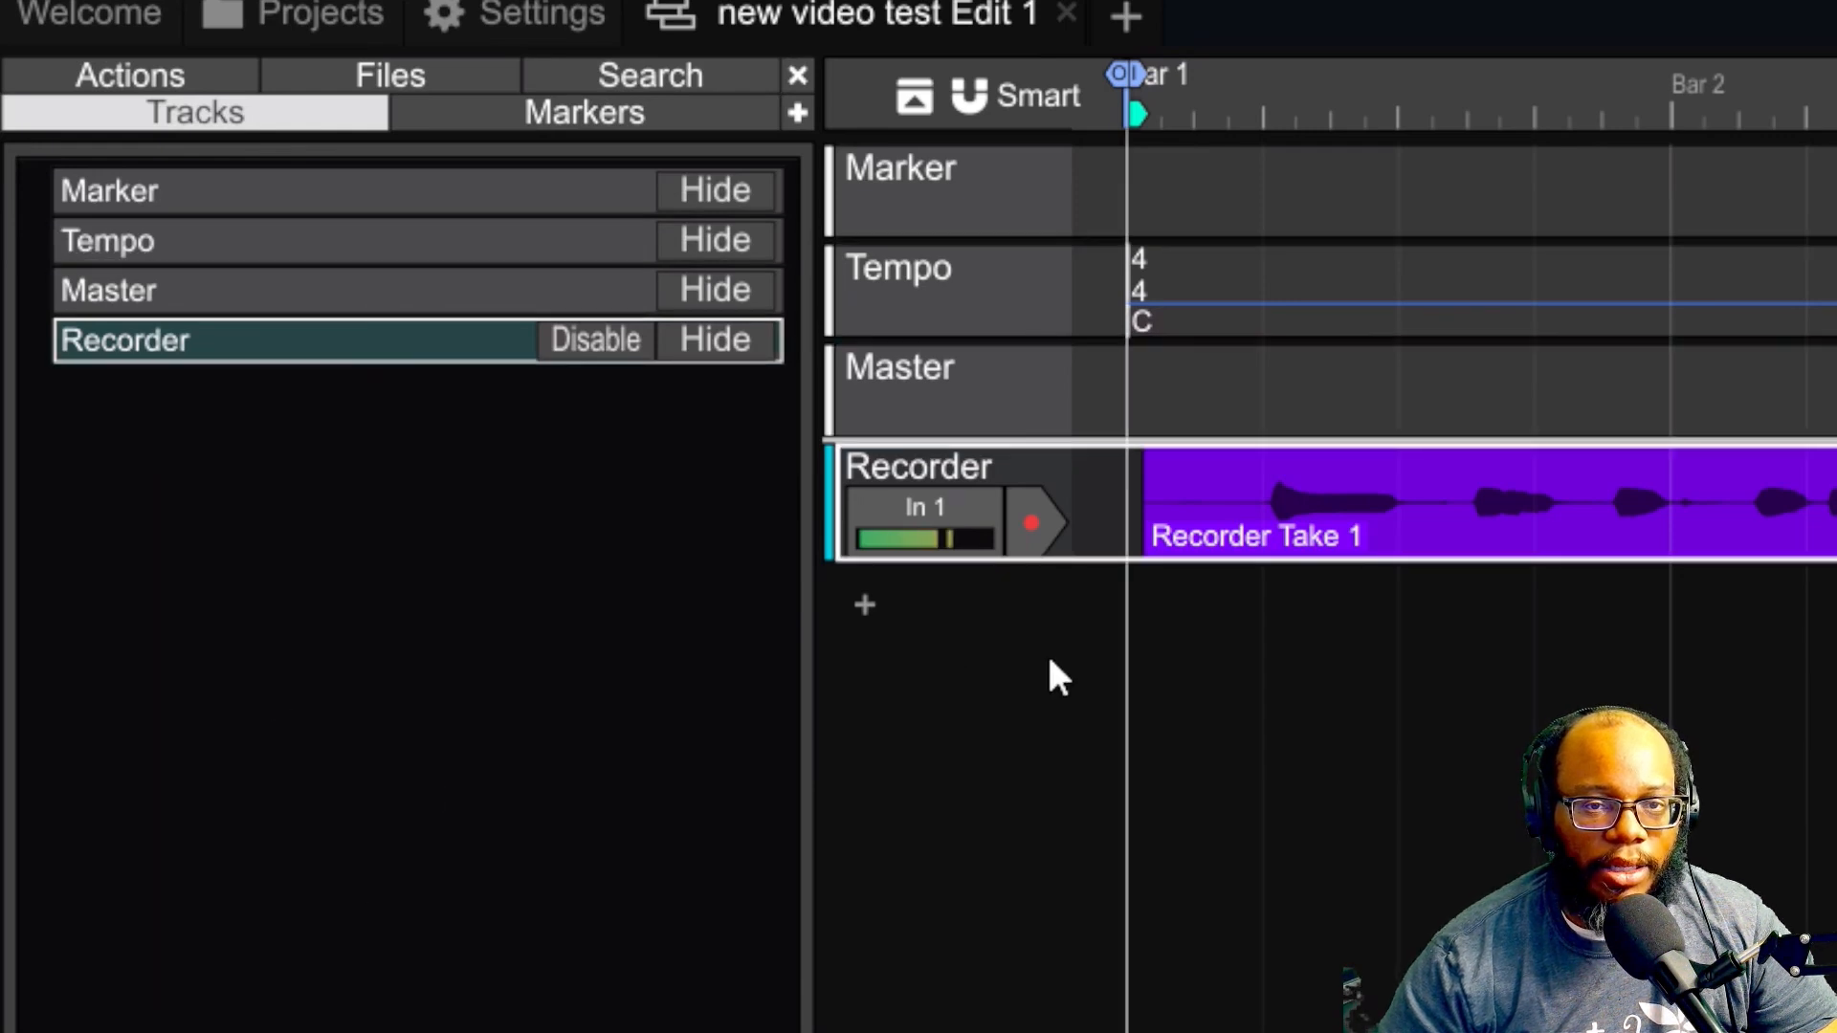
pyautogui.click(595, 336)
pyautogui.click(594, 337)
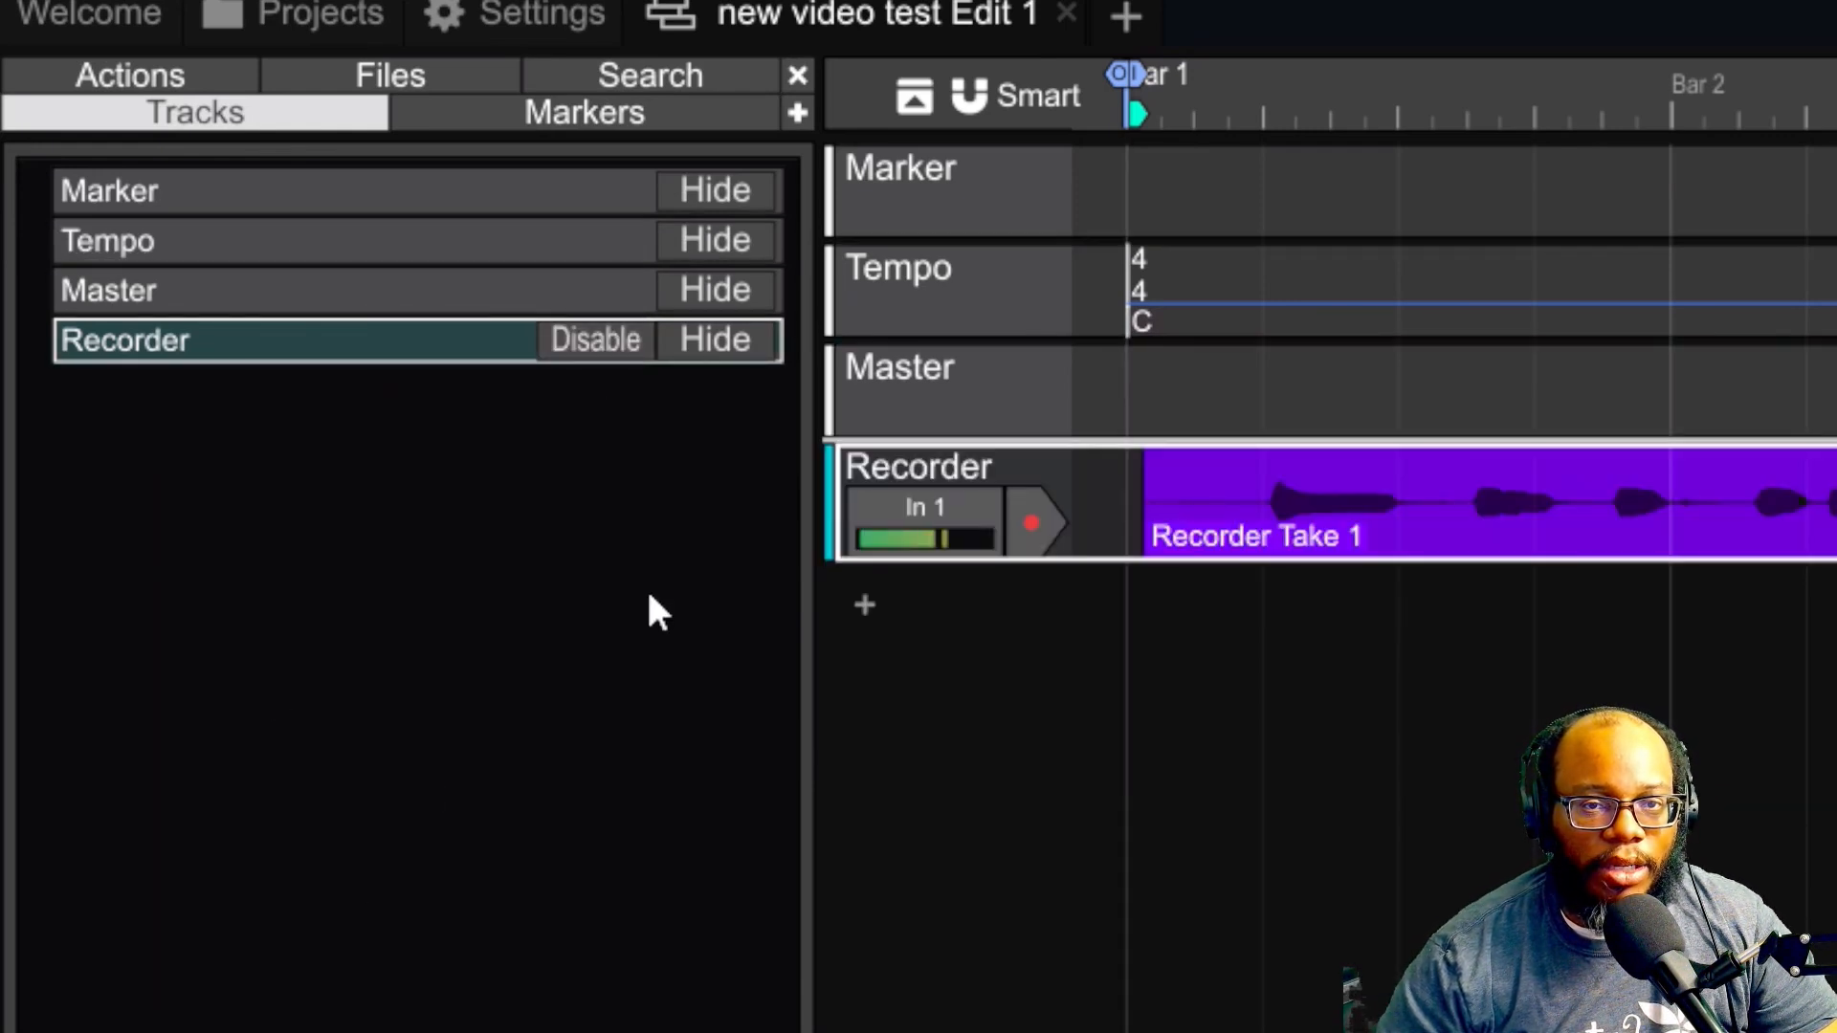
# Step: View the marker list and place the playhead in the first half of bar 2, ending back at the actions list
pyautogui.click(587, 106)
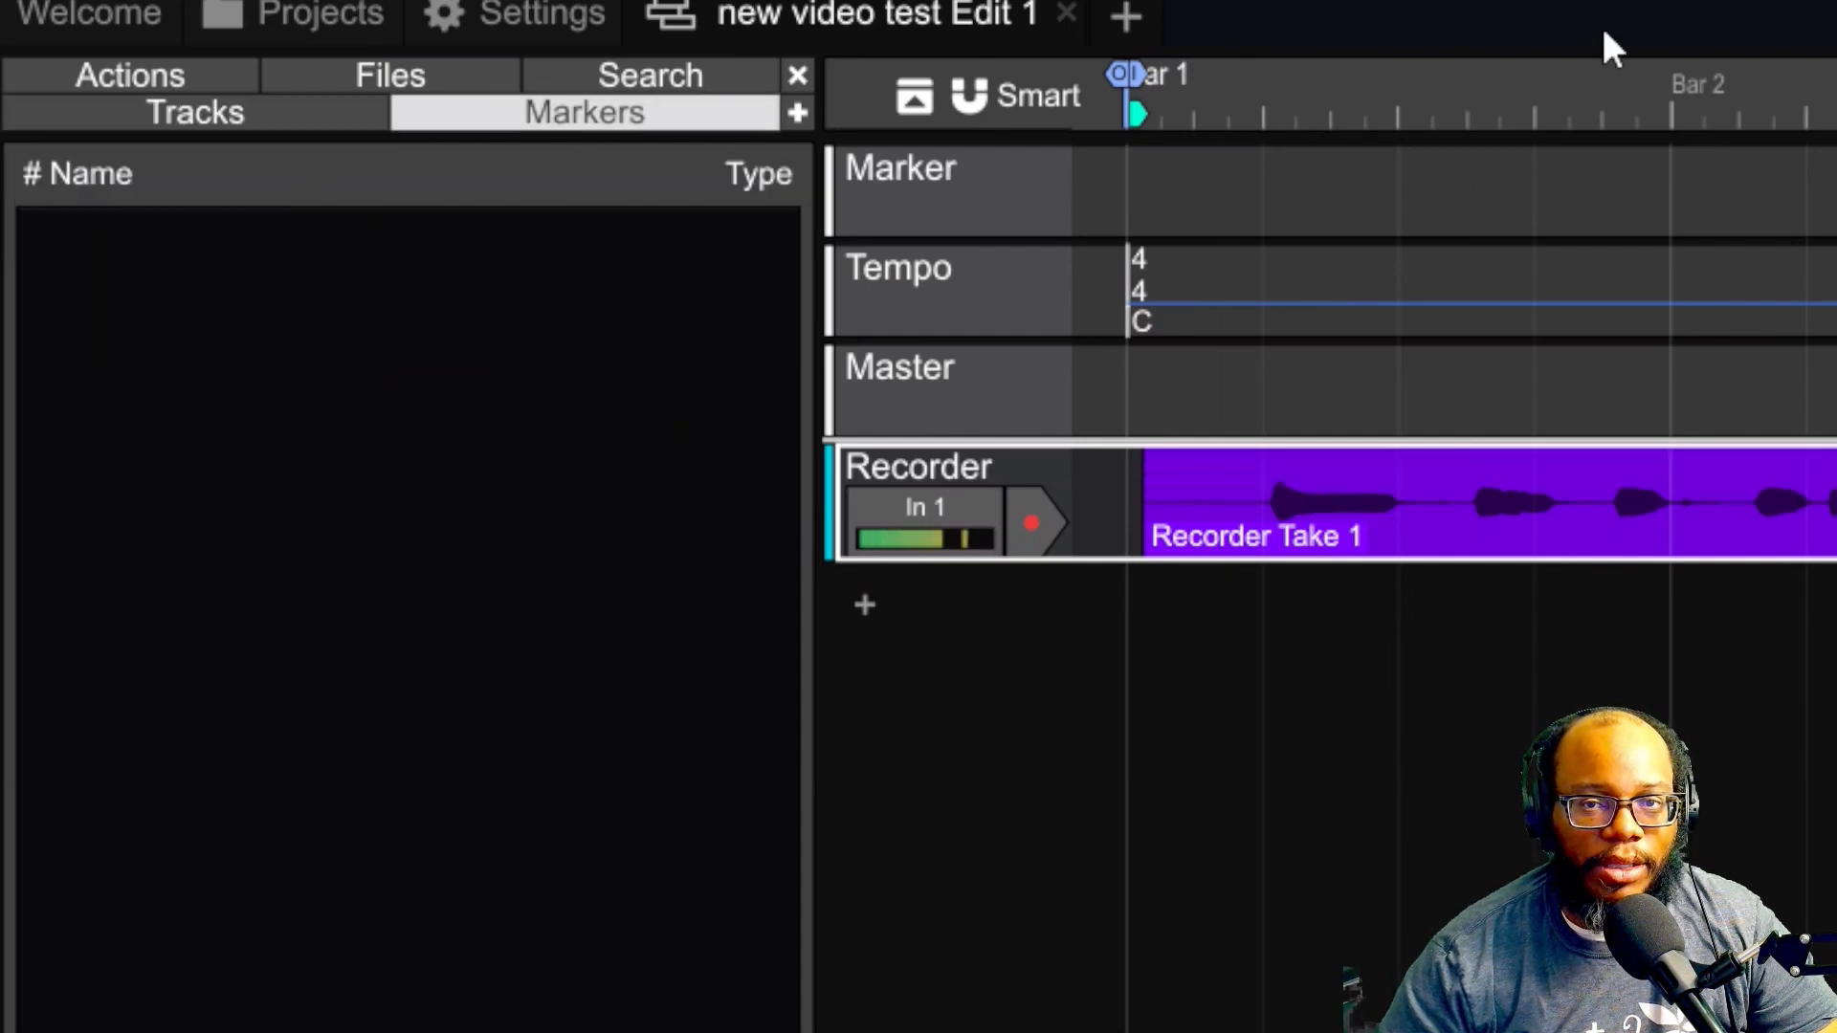
pyautogui.click(1775, 113)
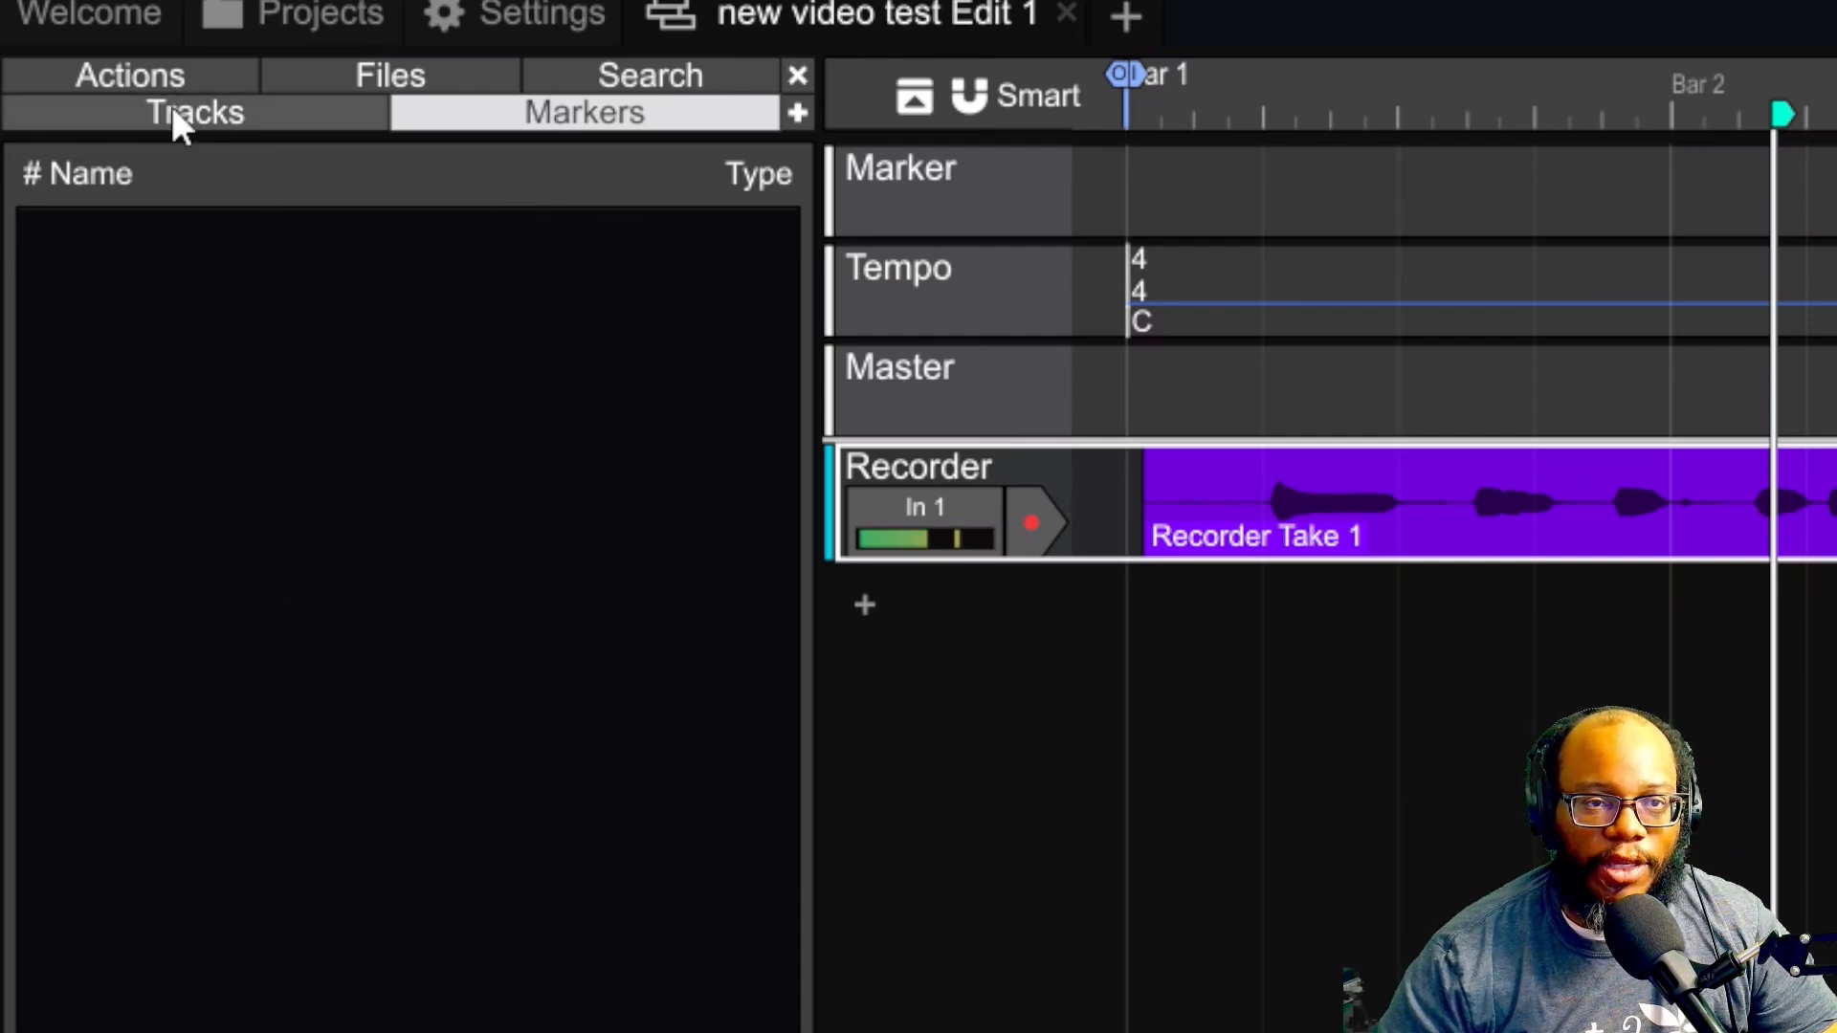
pyautogui.click(156, 76)
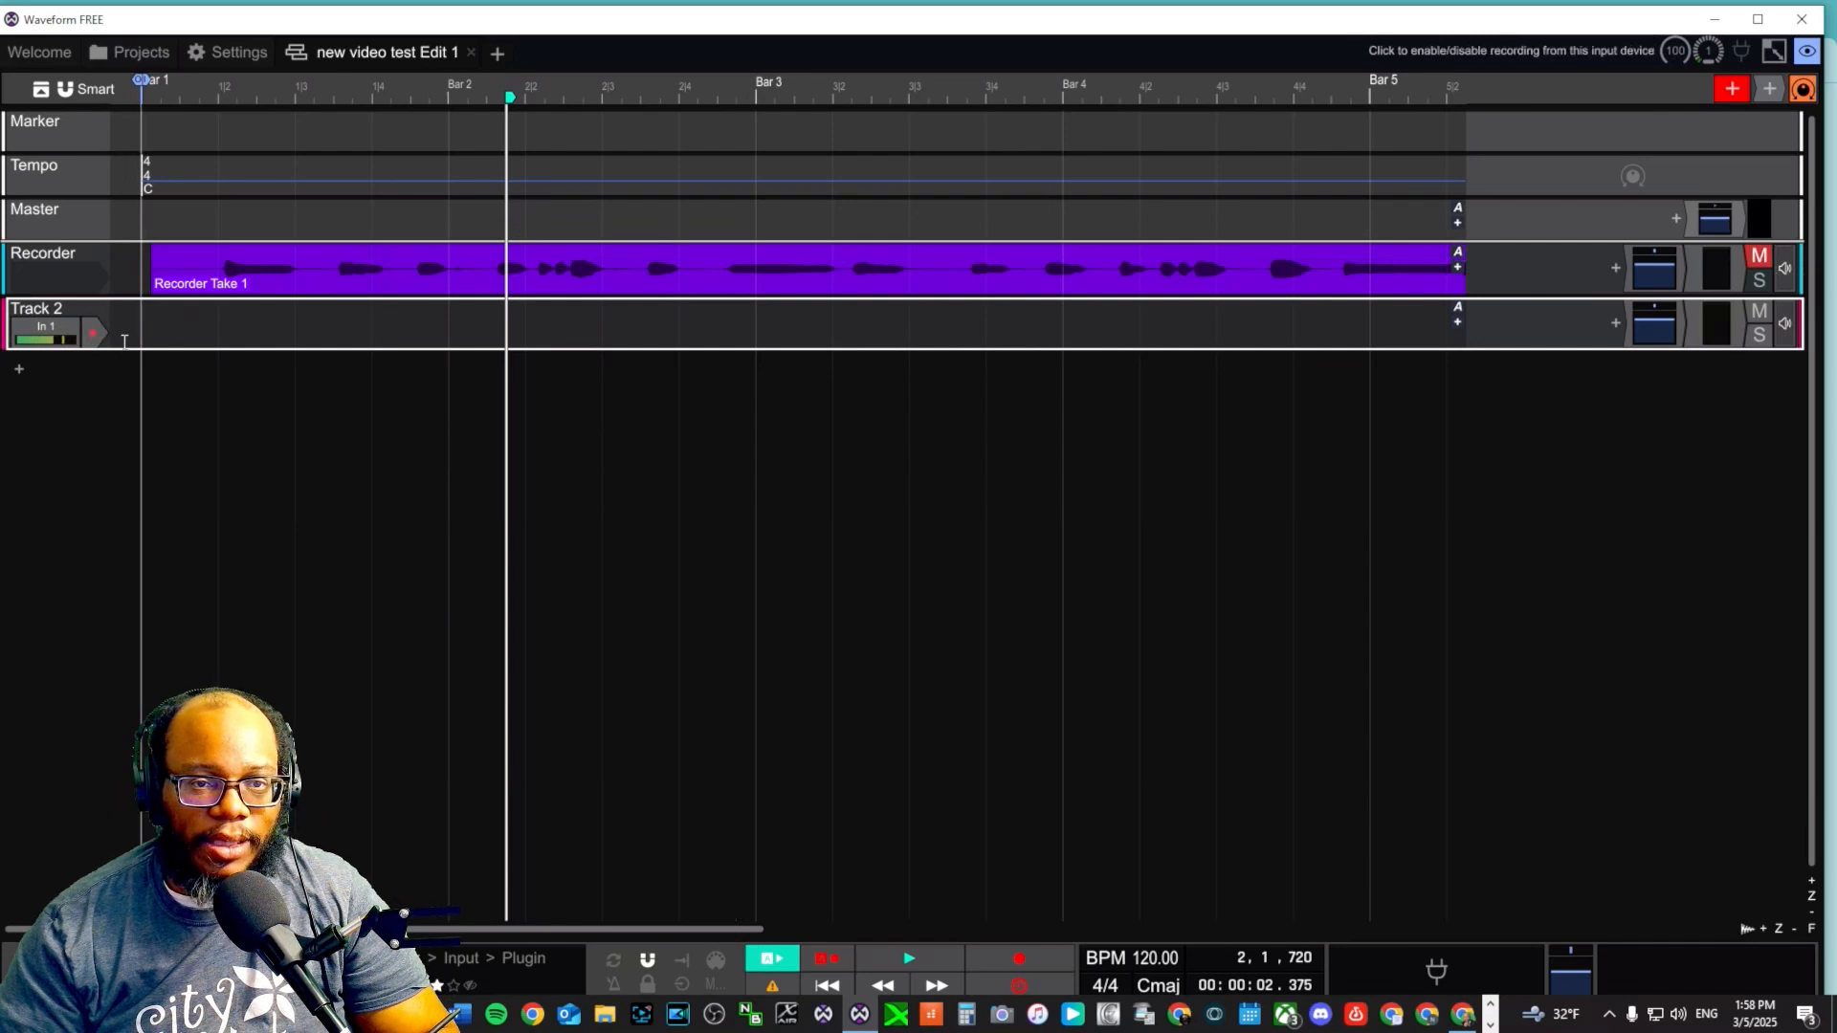
# Step: Return the playhead to bar 1 and set the loop range from bar 1 to bar 5
pyautogui.click(132, 93)
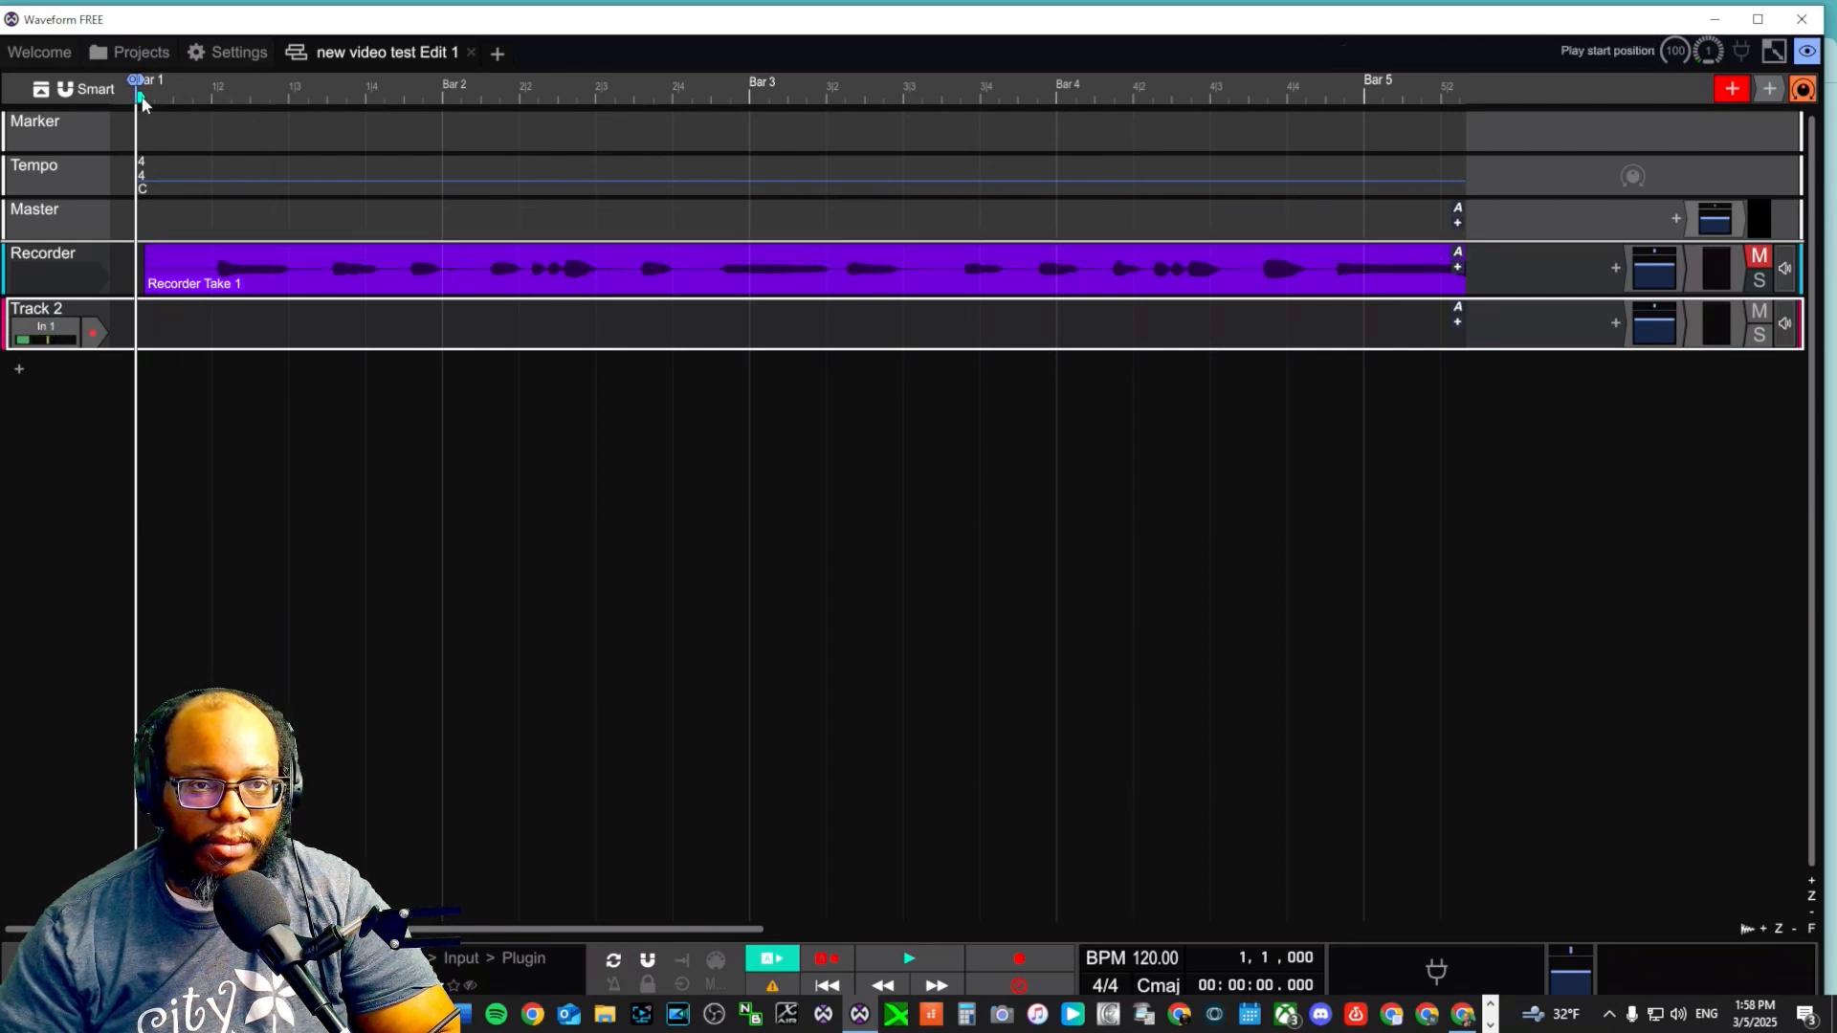
pyautogui.moveTo(136, 81); pyautogui.dragTo(1311, 201)
pyautogui.scroll(-5, 1139, 302)
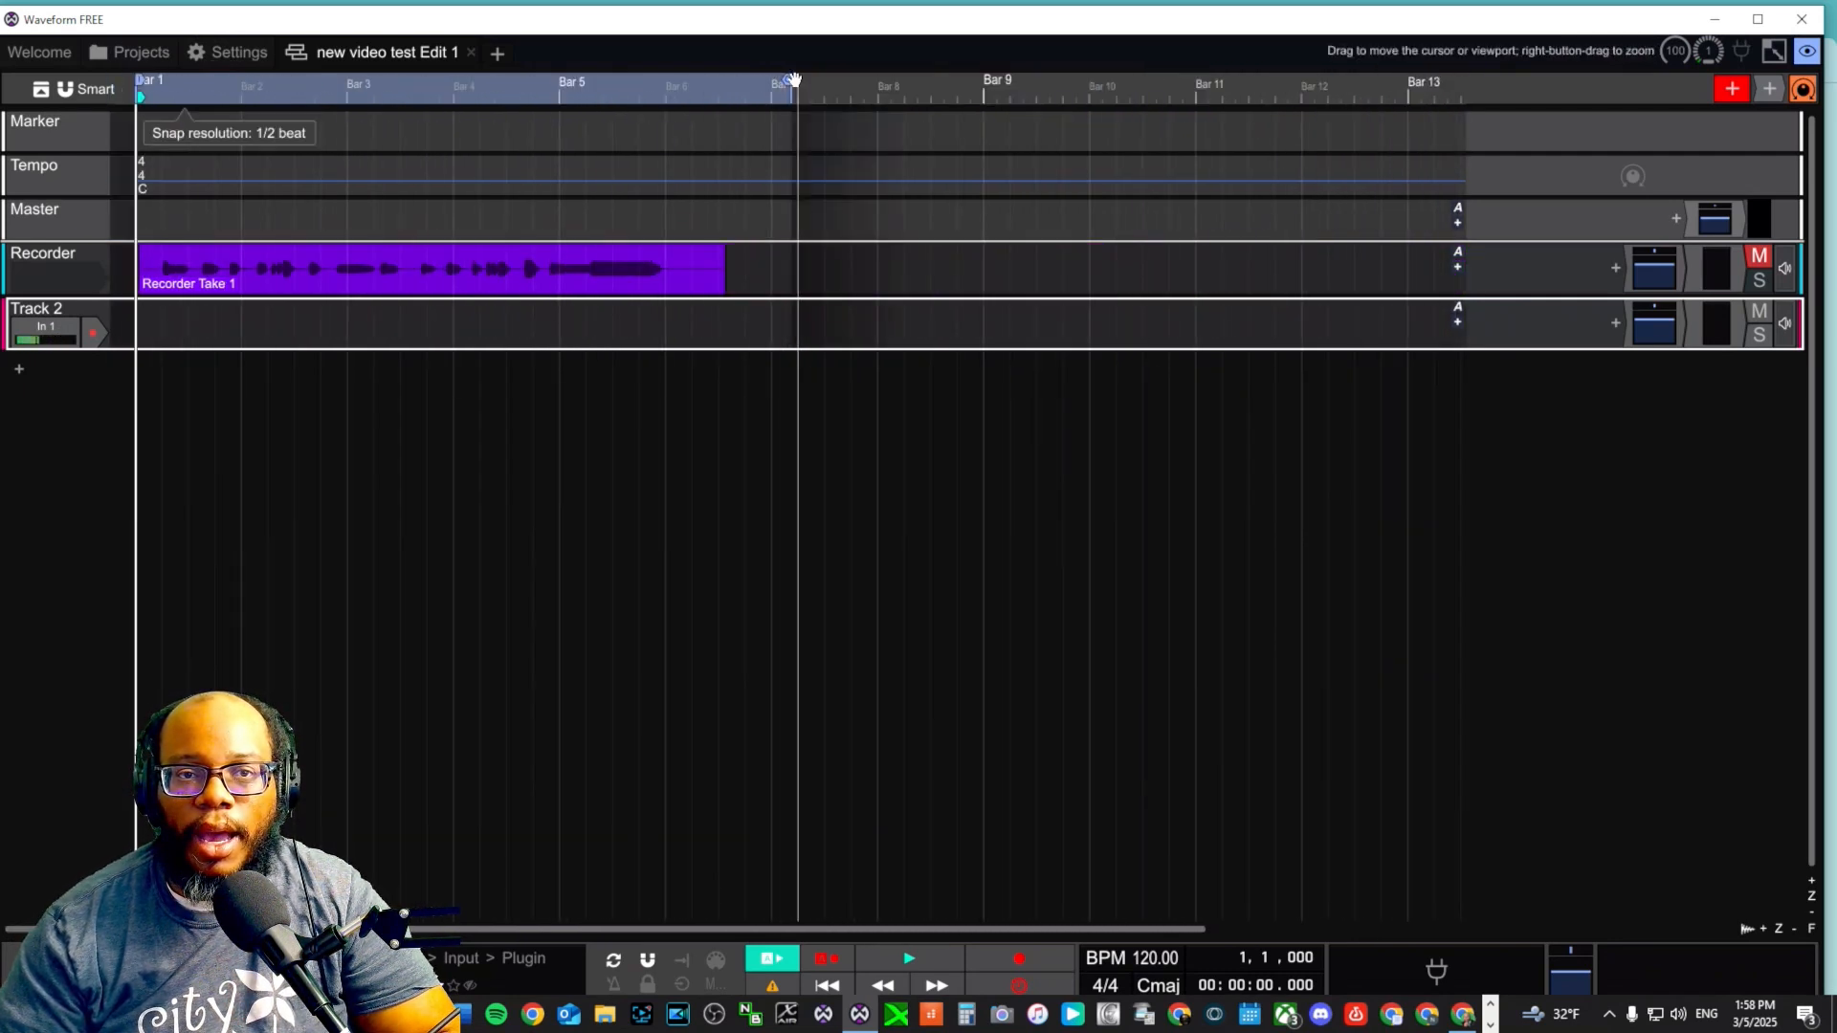
pyautogui.moveTo(785, 80)
pyautogui.mouseDown()
pyautogui.moveTo(1117, 105)
pyautogui.moveTo(990, 136)
pyautogui.moveTo(577, 148)
pyautogui.mouseUp()
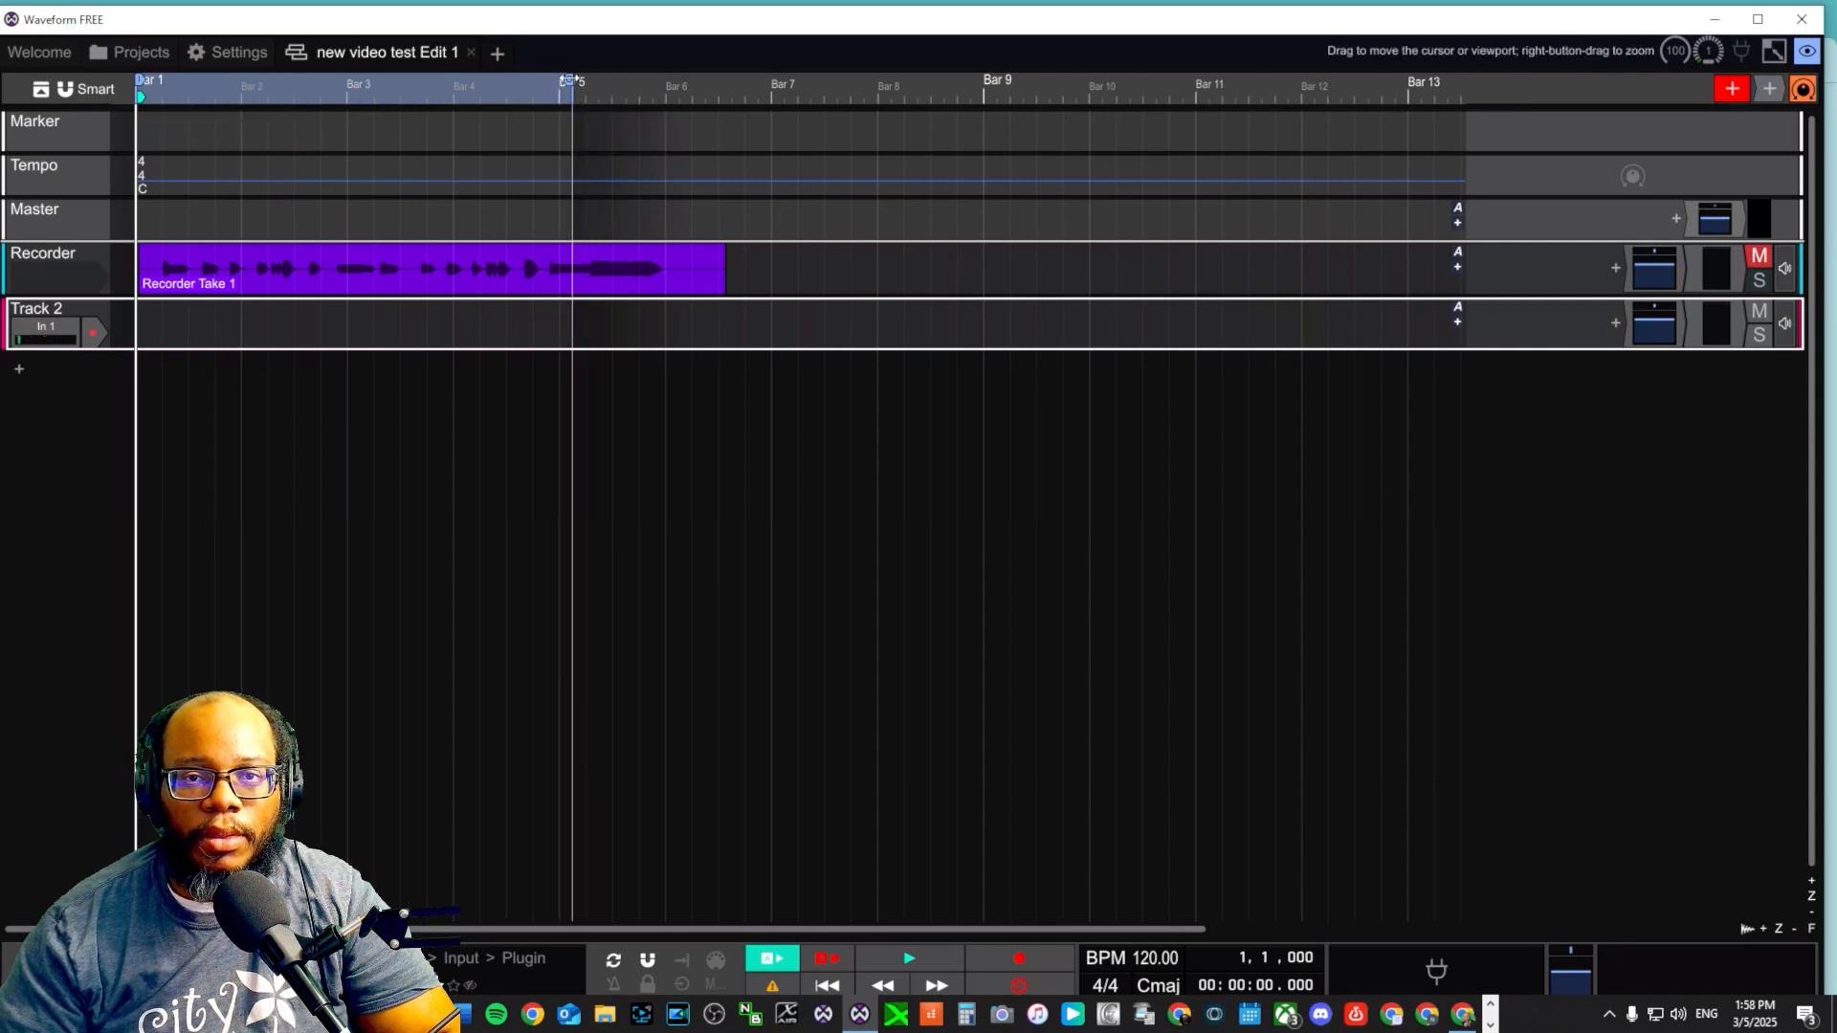
pyautogui.moveTo(566, 81); pyautogui.dragTo(559, 79)
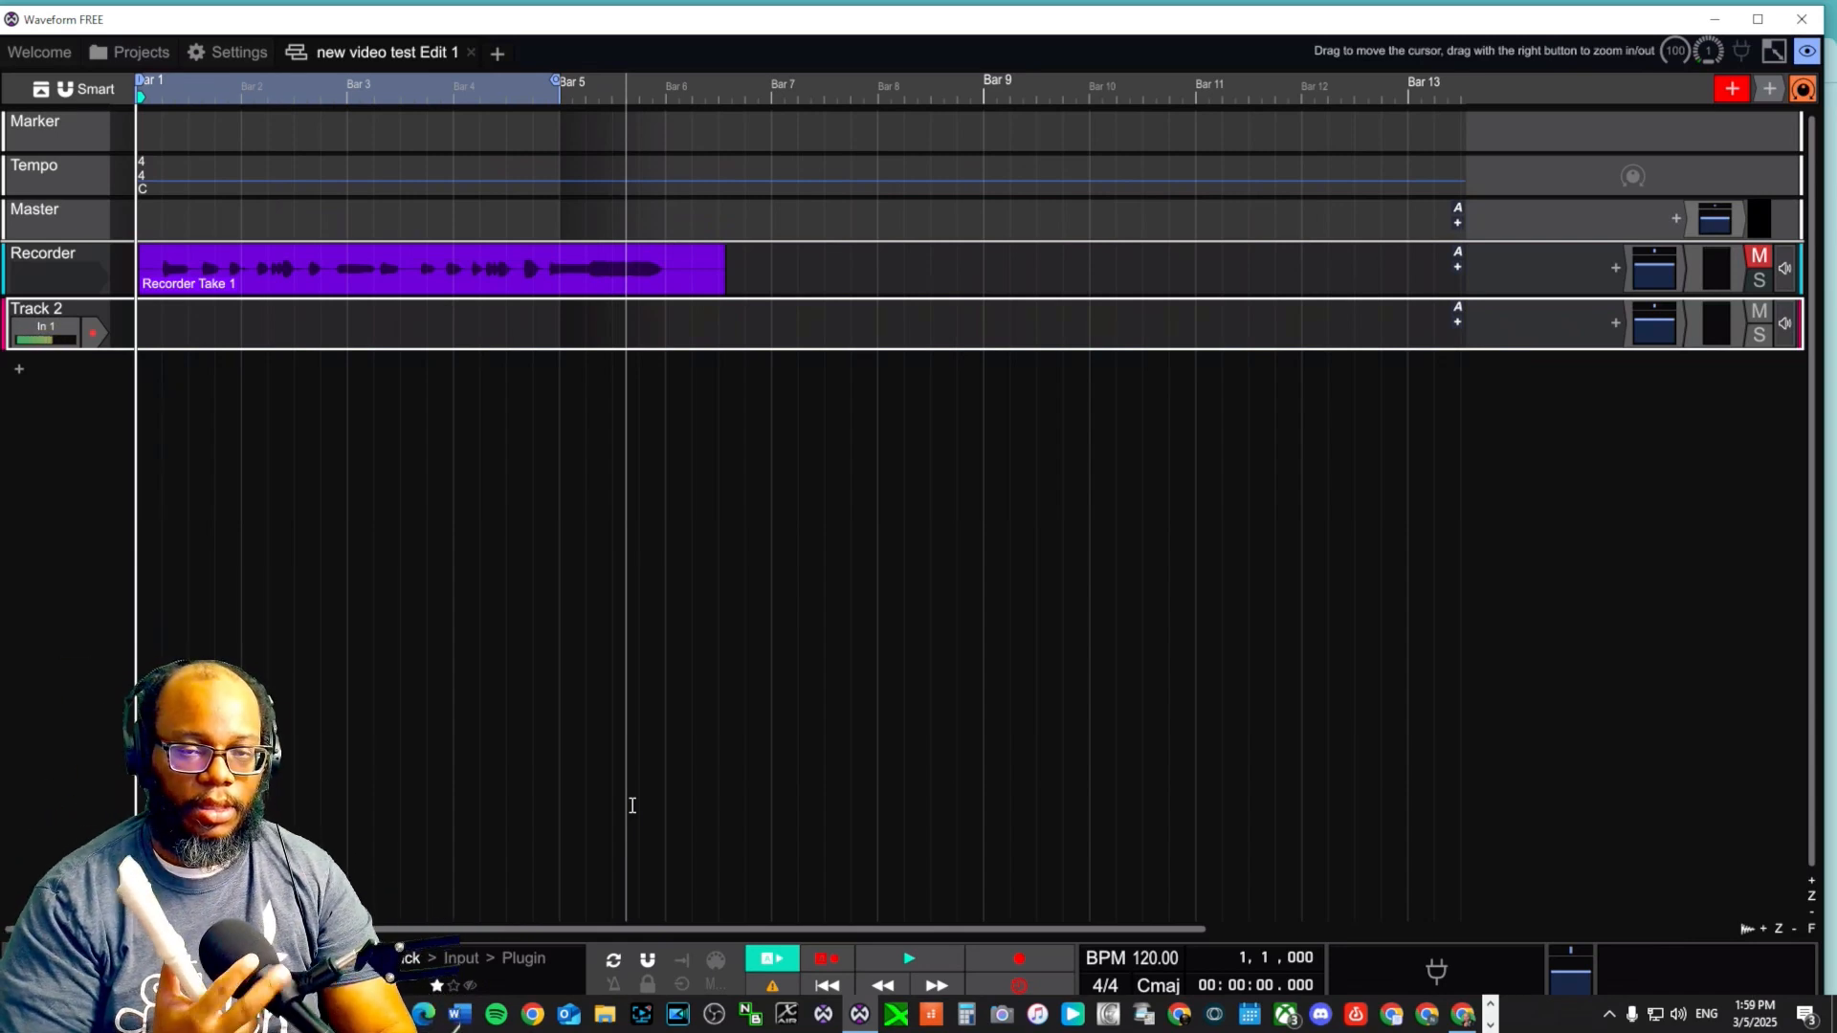
# Step: Try to record looped takes on Track 2, stop, and return the playhead to the start
pyautogui.press('r')
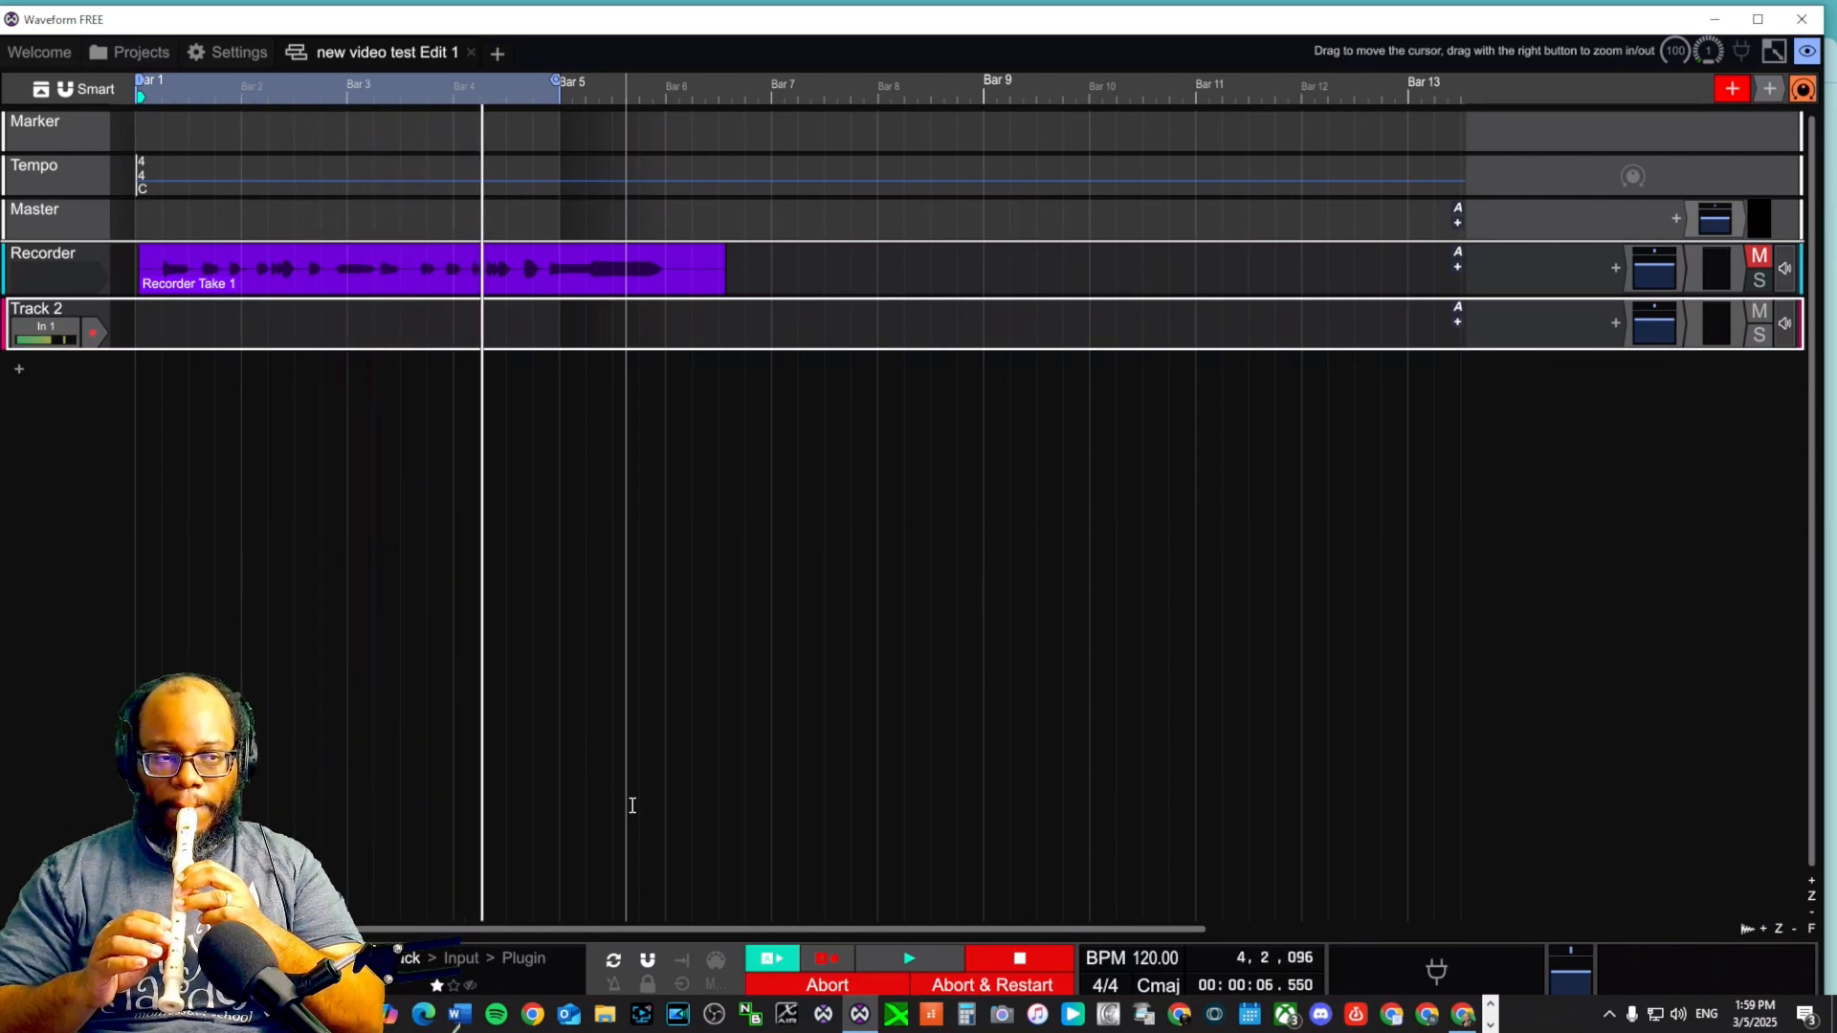
pyautogui.press('space')
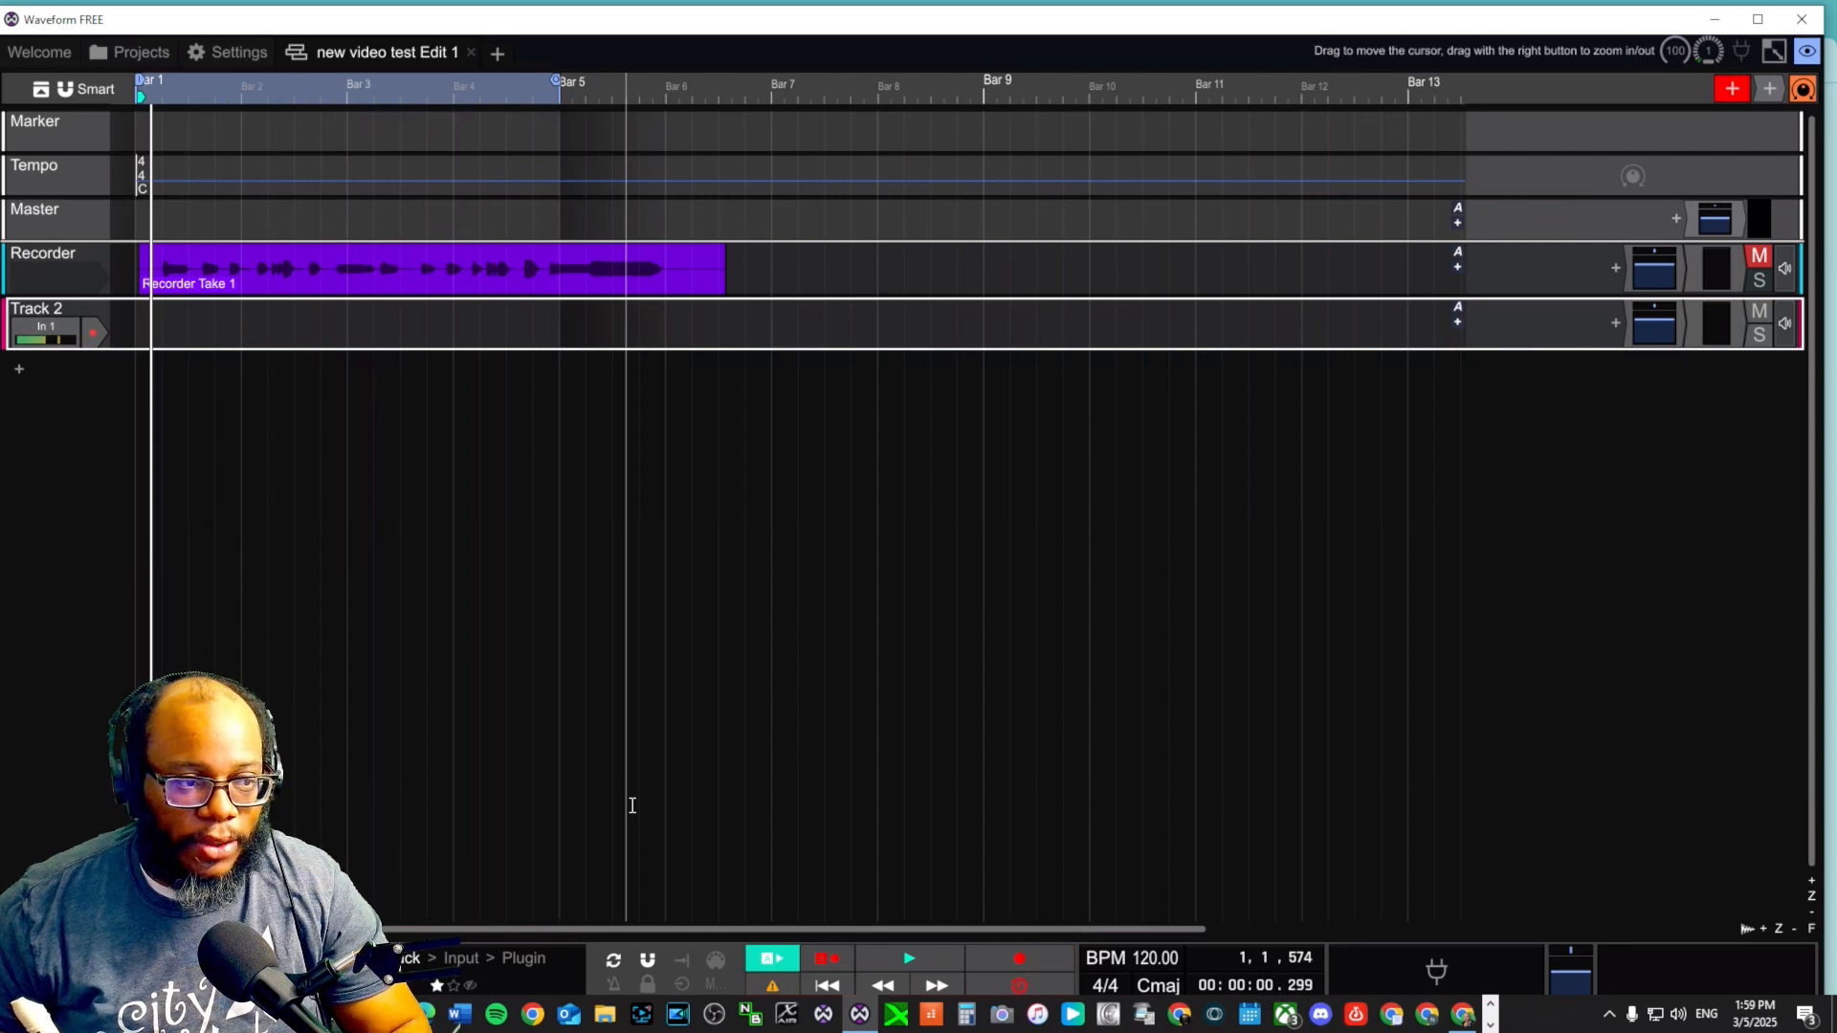
pyautogui.press('Home')
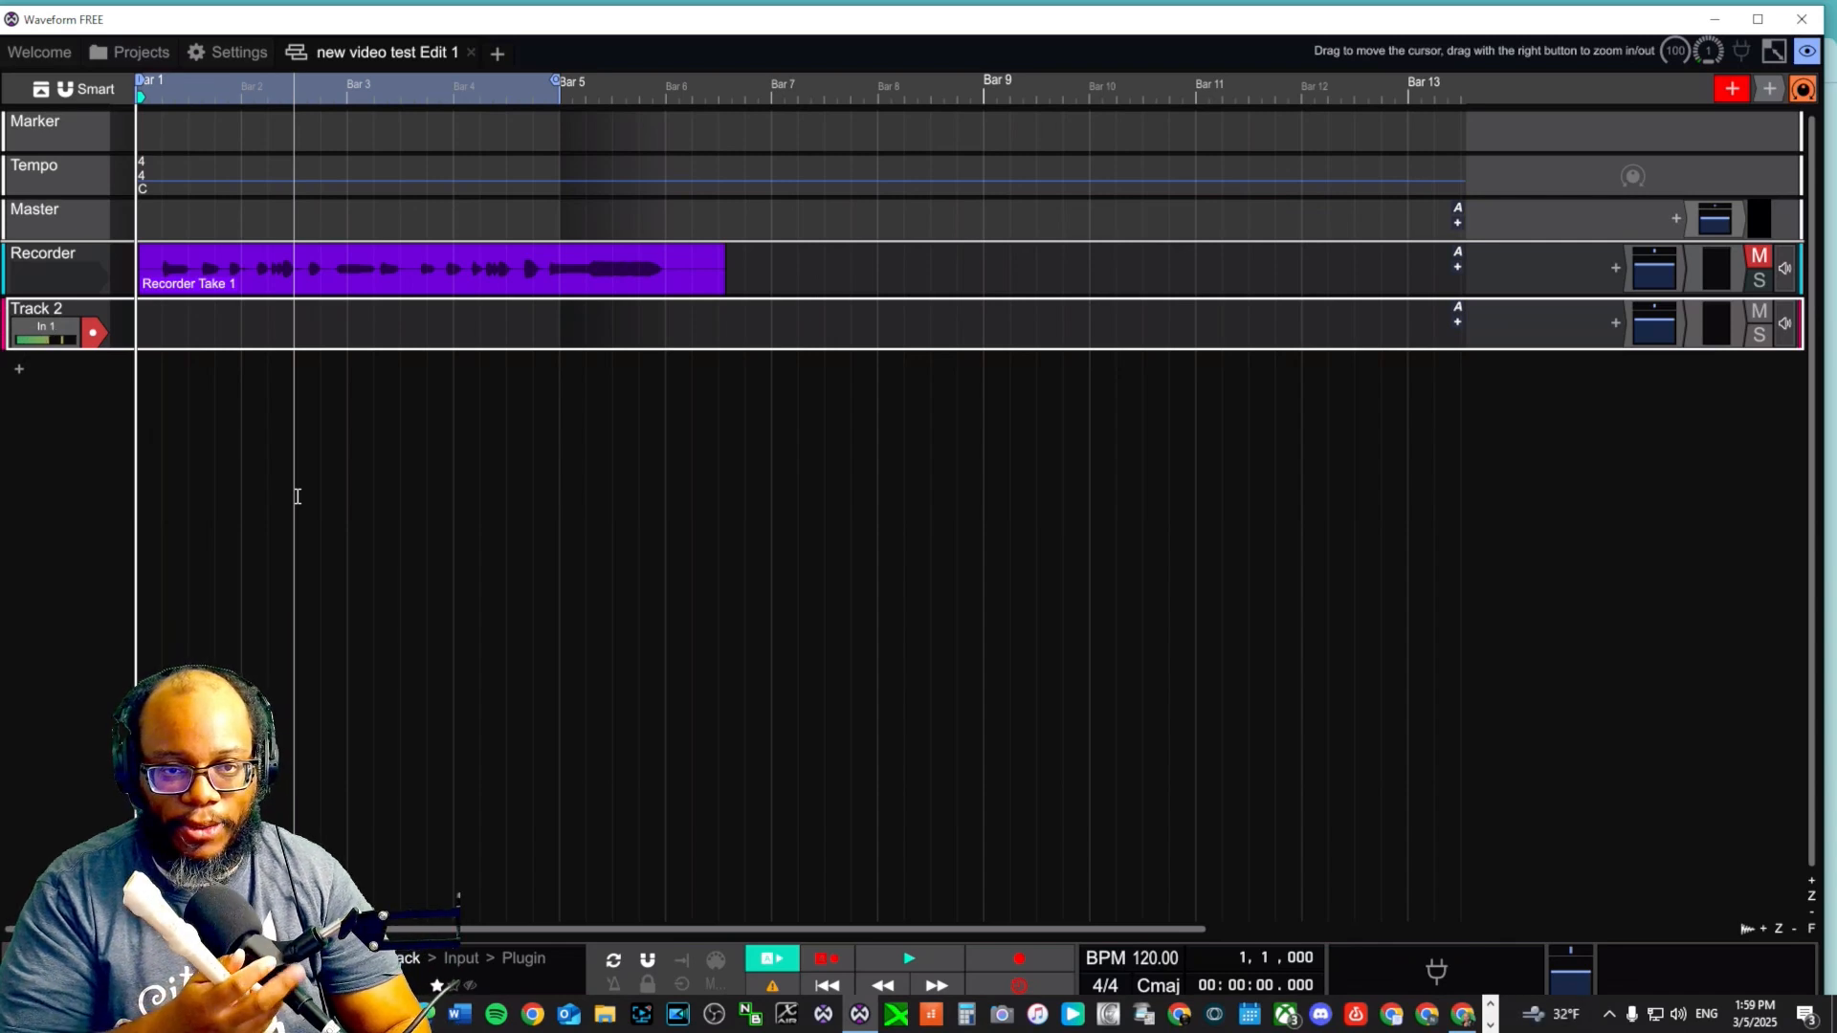
# Step: Record several looped takes on Track 2 between bars 1 and 5, stop, and return to the start
pyautogui.press('r')
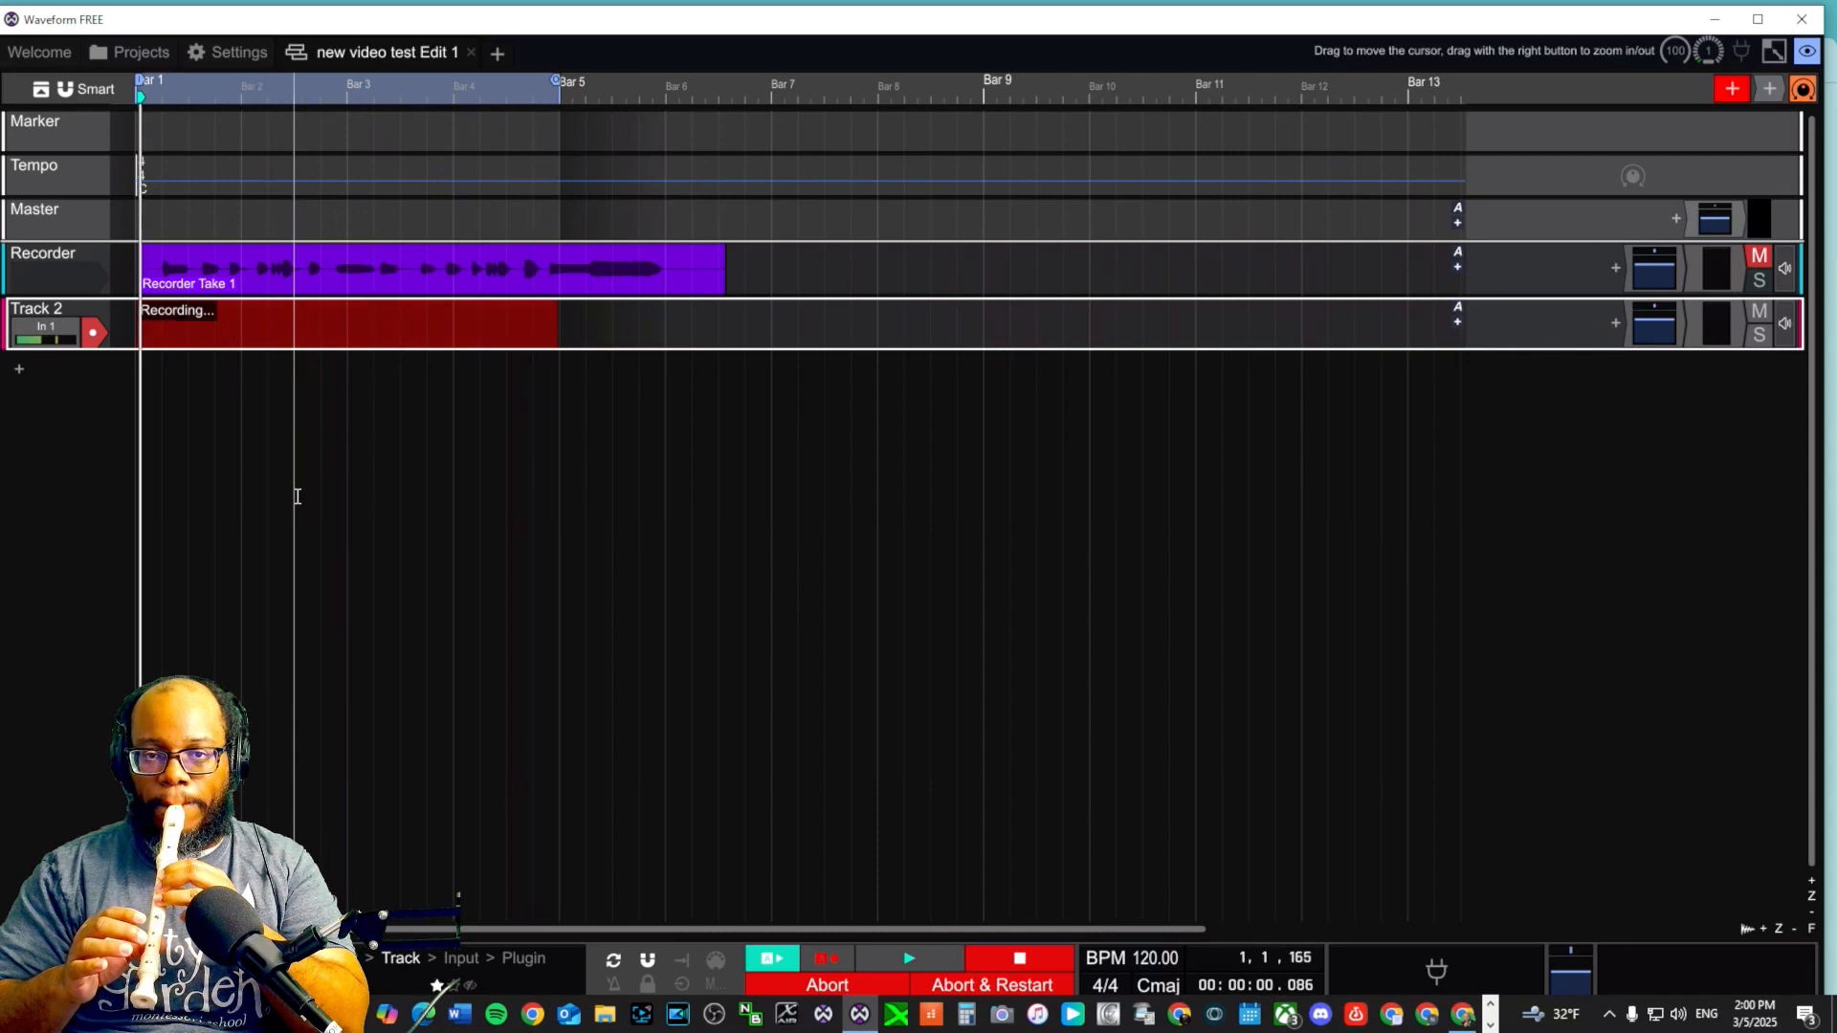
pyautogui.press('space')
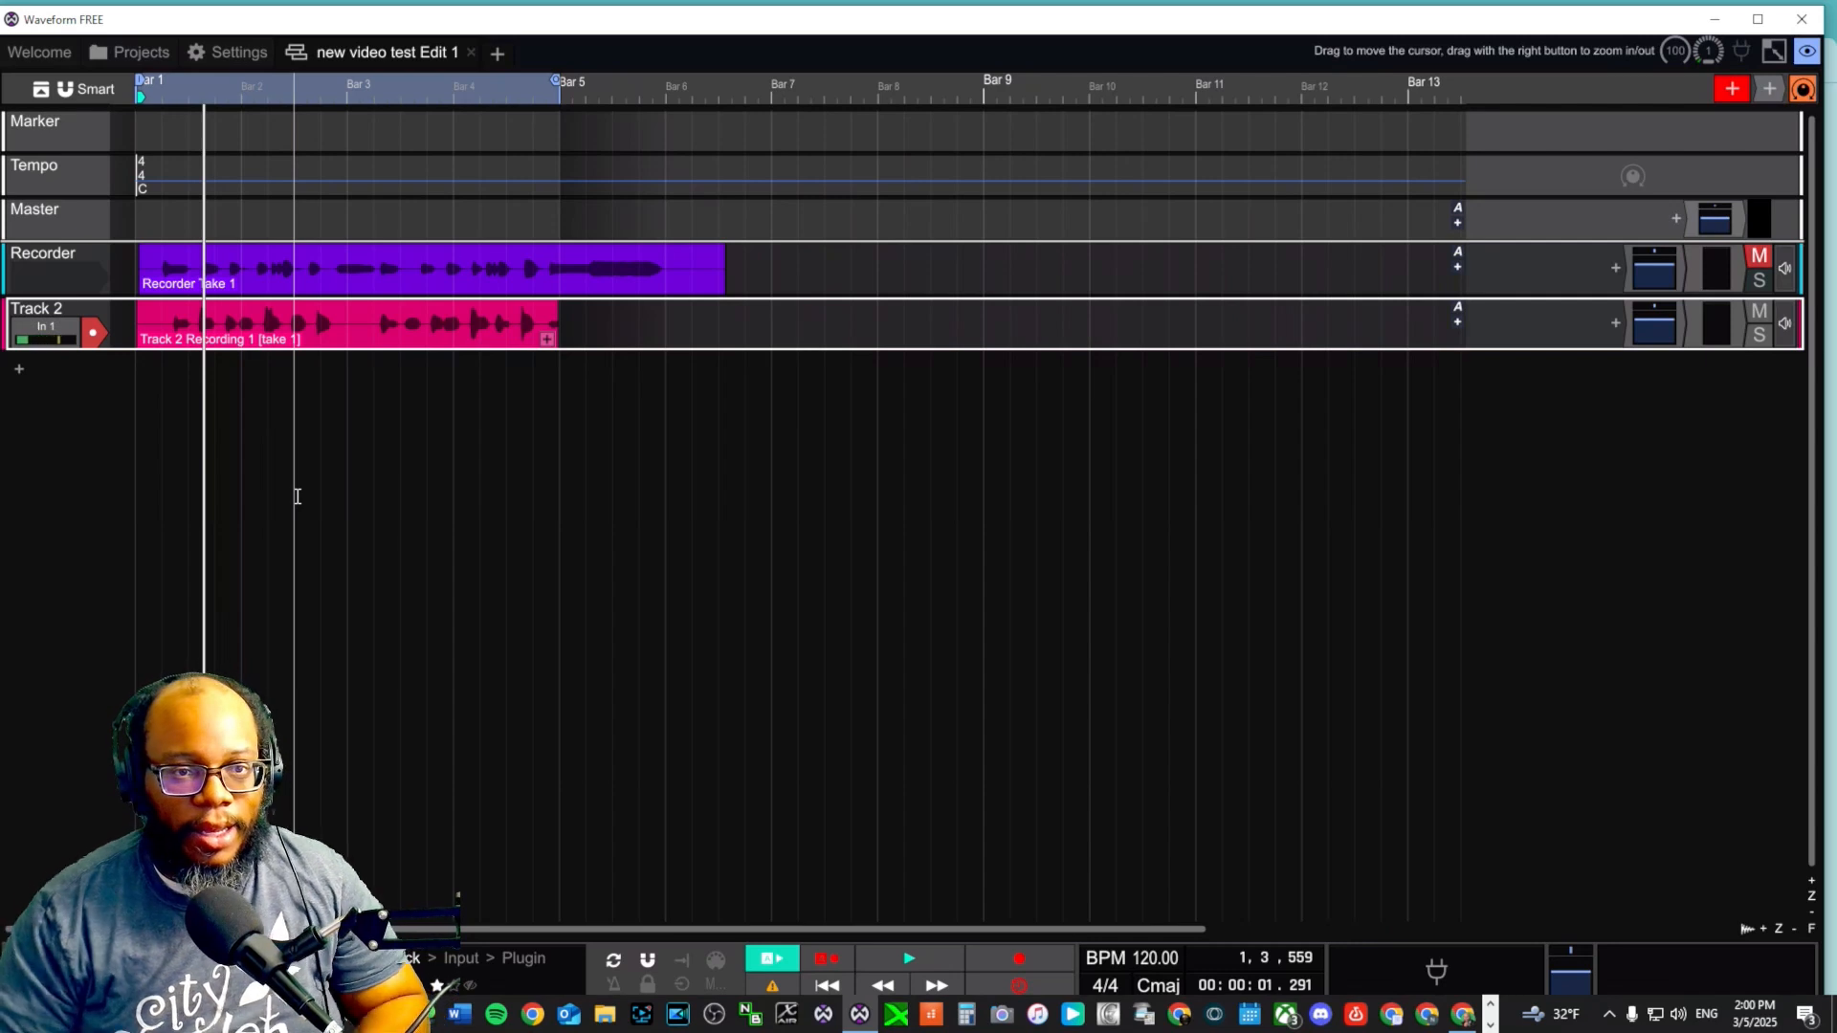
pyautogui.press('Home')
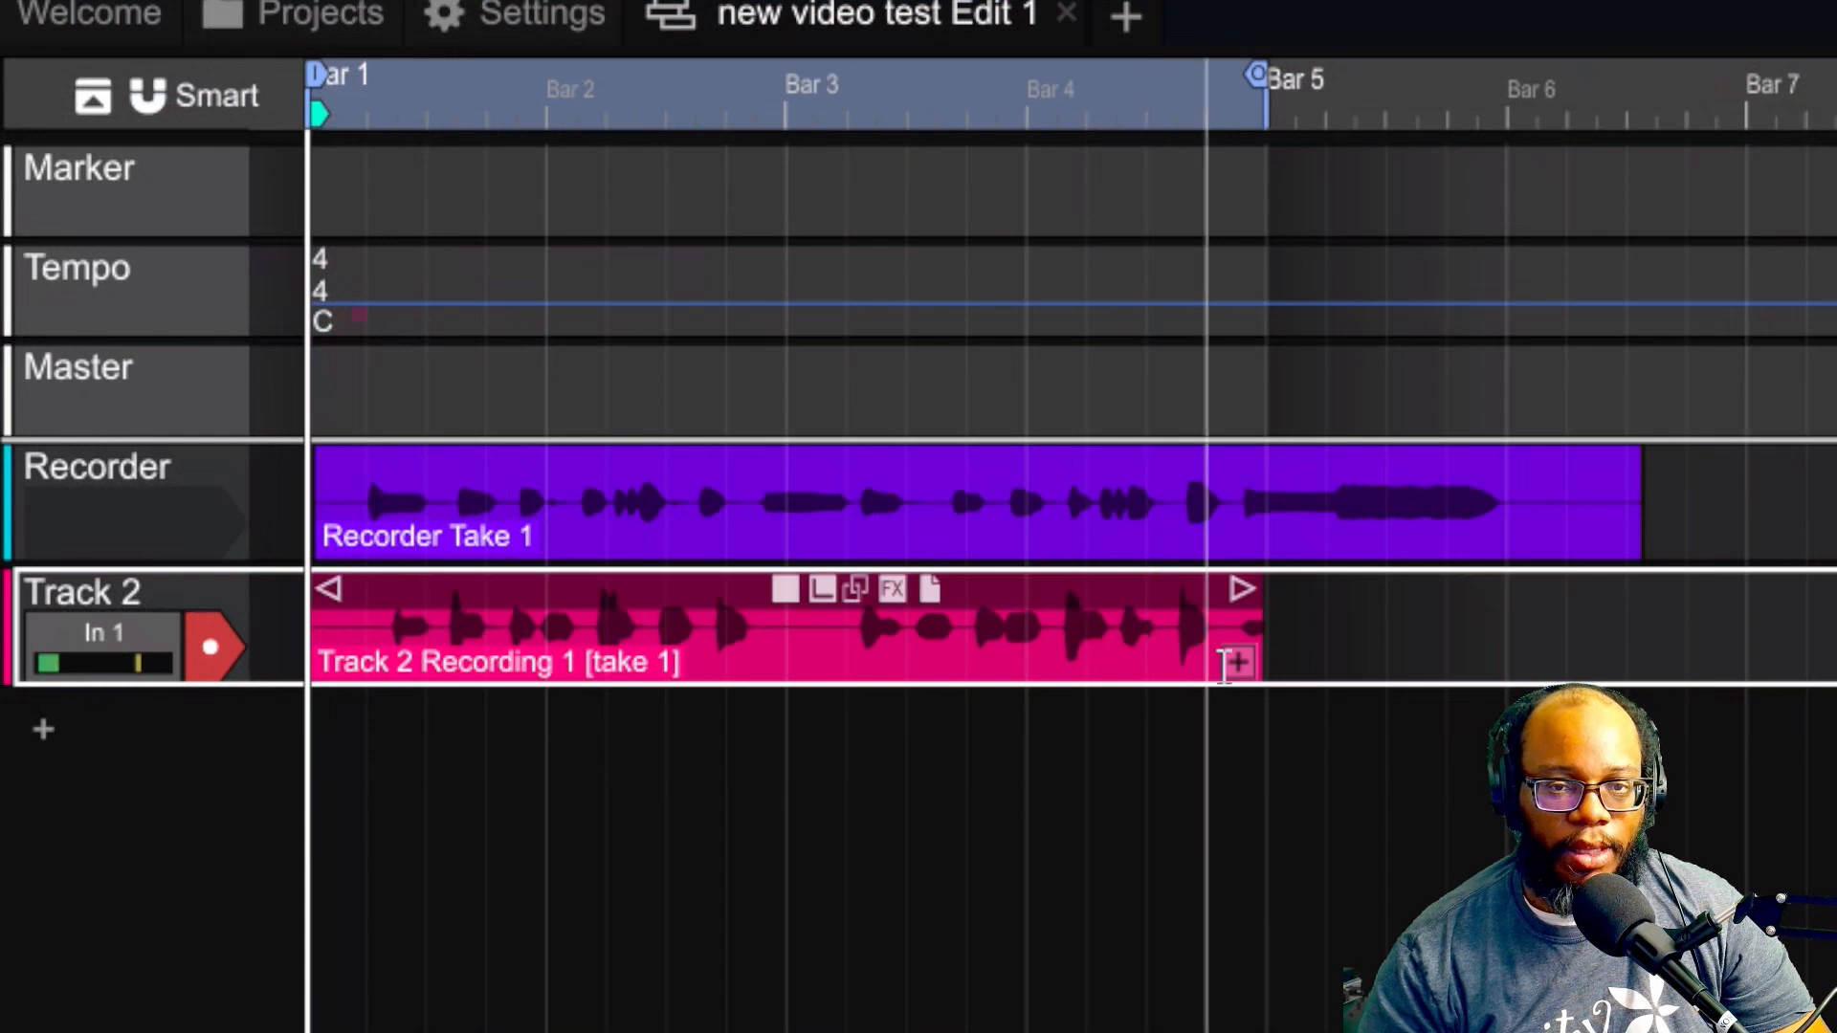
# Step: Expand the looped recording on Track 2 to show all of its takes
pyautogui.click(1237, 662)
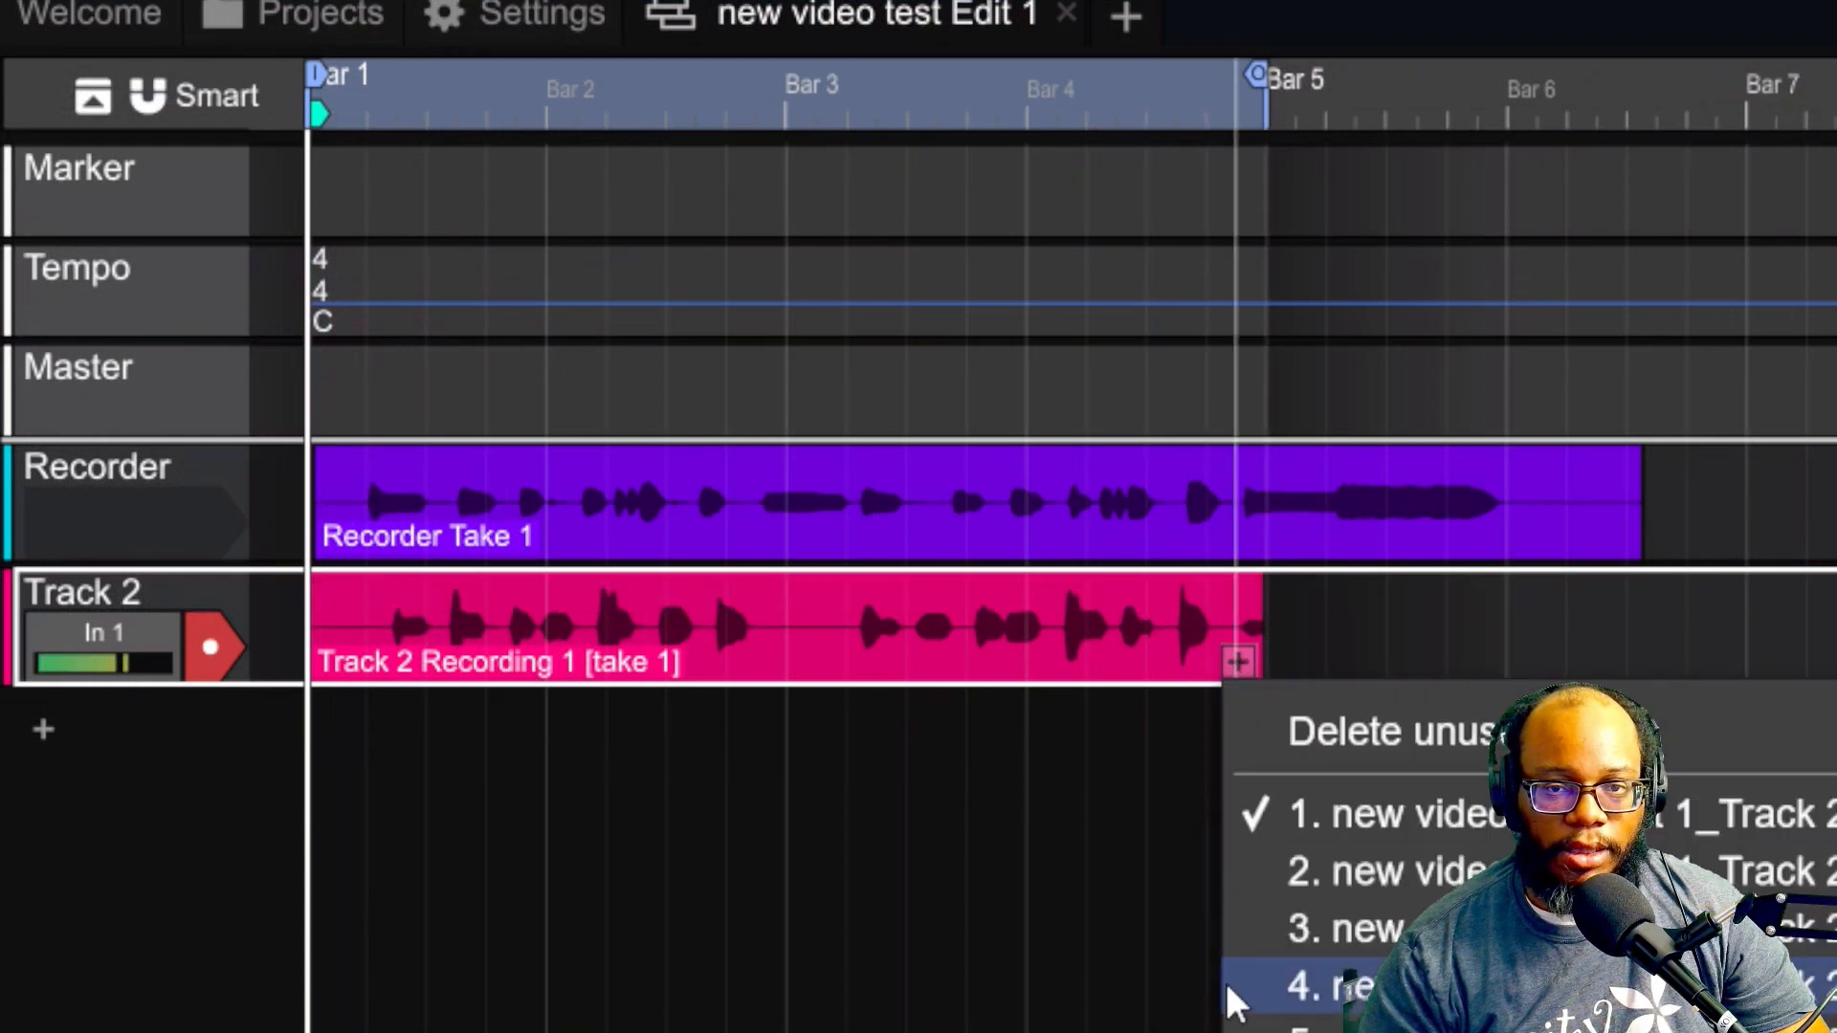
pyautogui.click(1712, 1030)
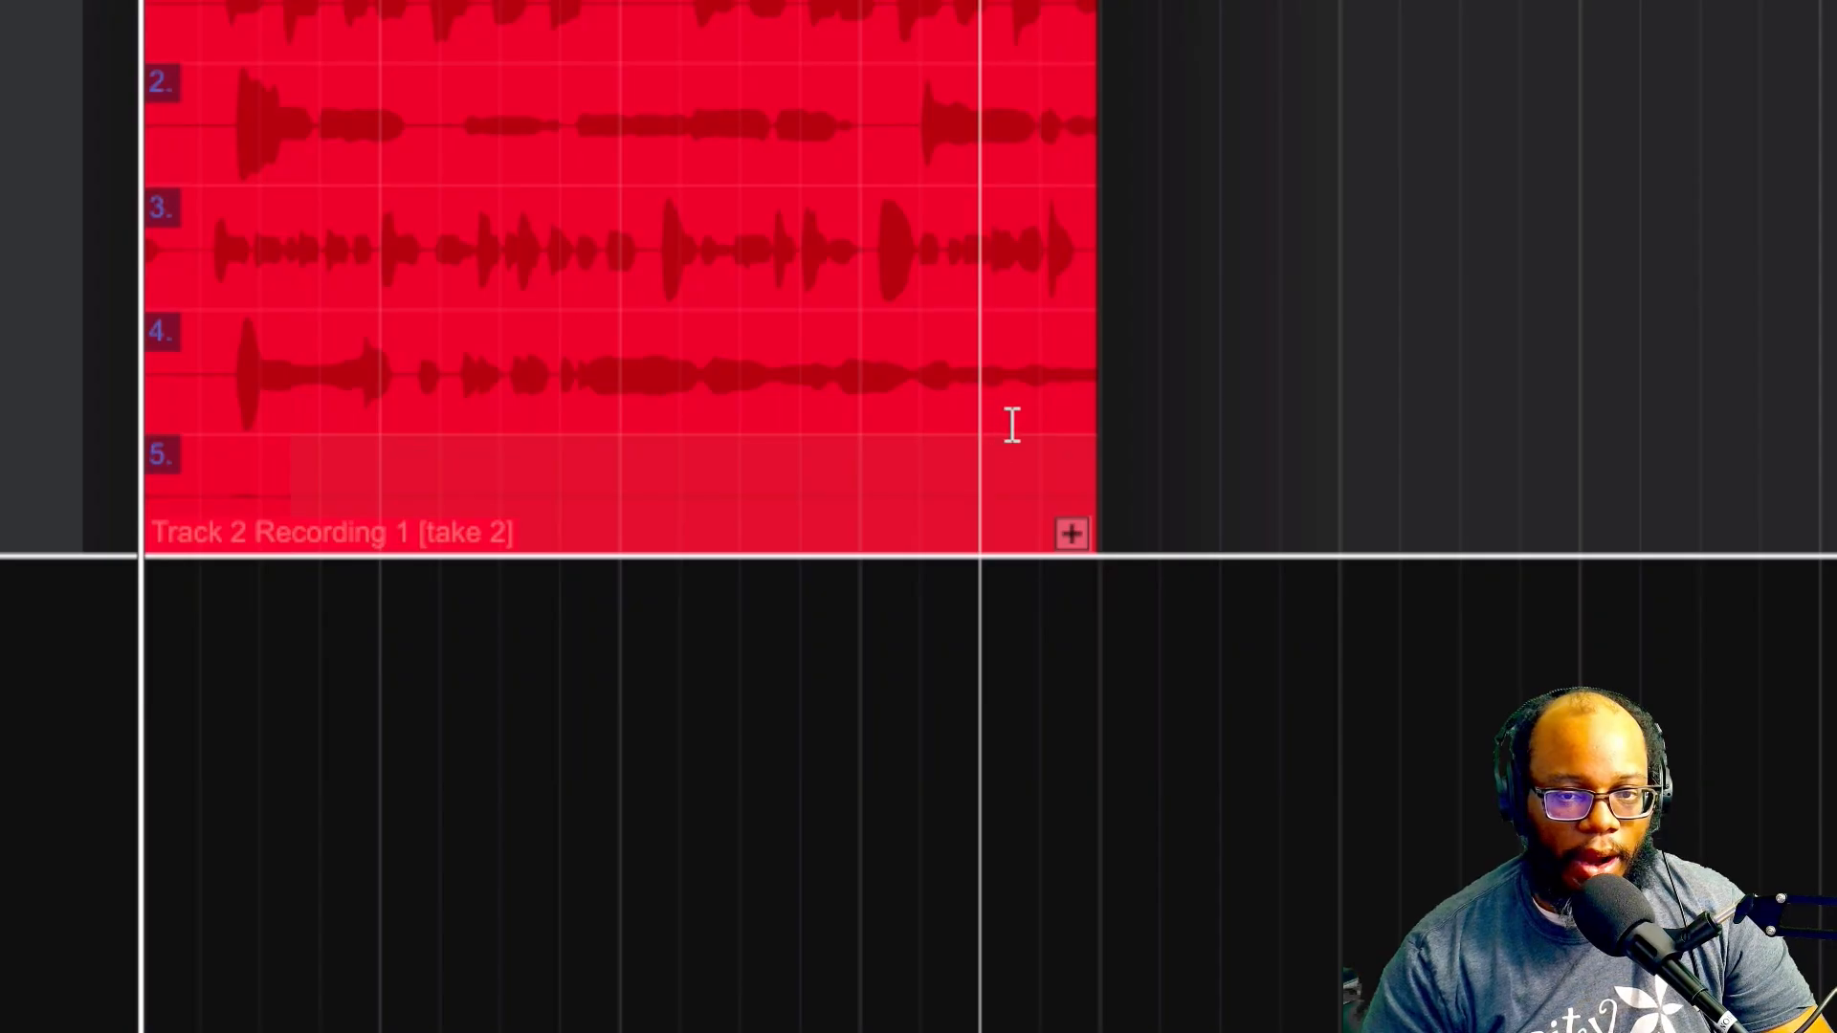
# Step: Play the looped Track 2 recording while switching its active take to 1, 2 and 3 in turn
pyautogui.click(1071, 532)
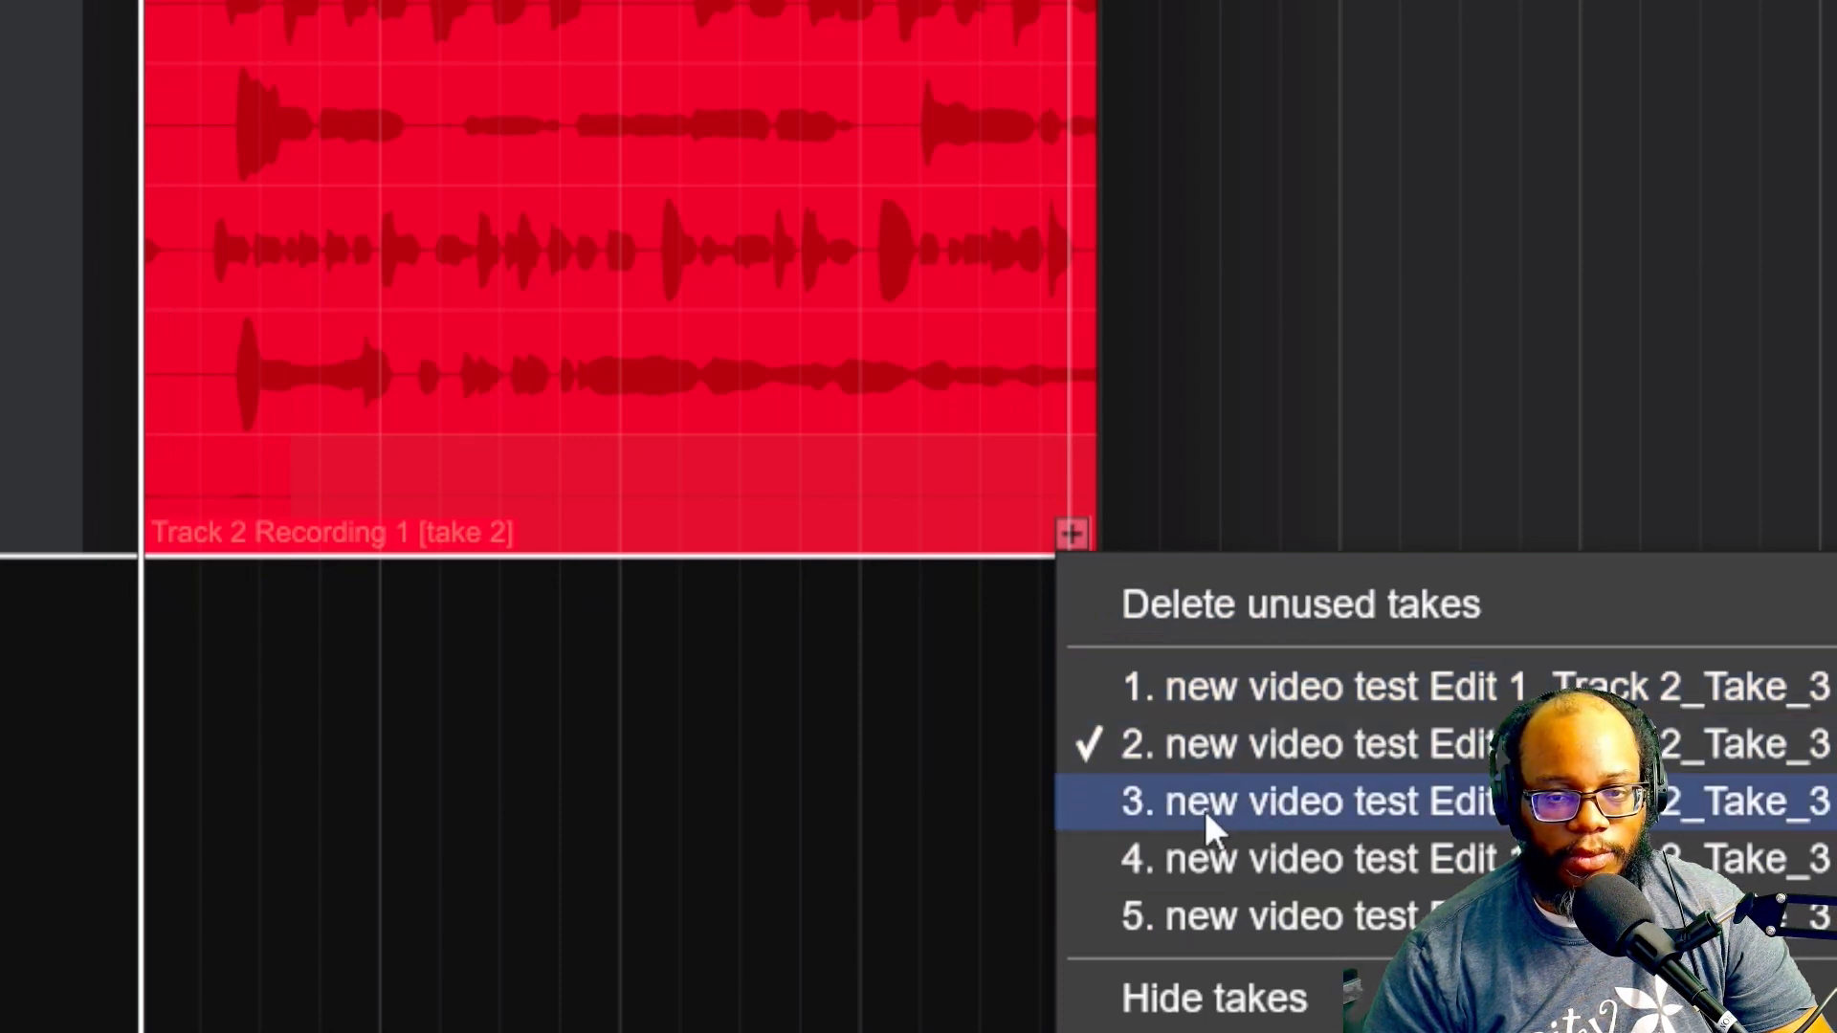
pyautogui.click(1203, 696)
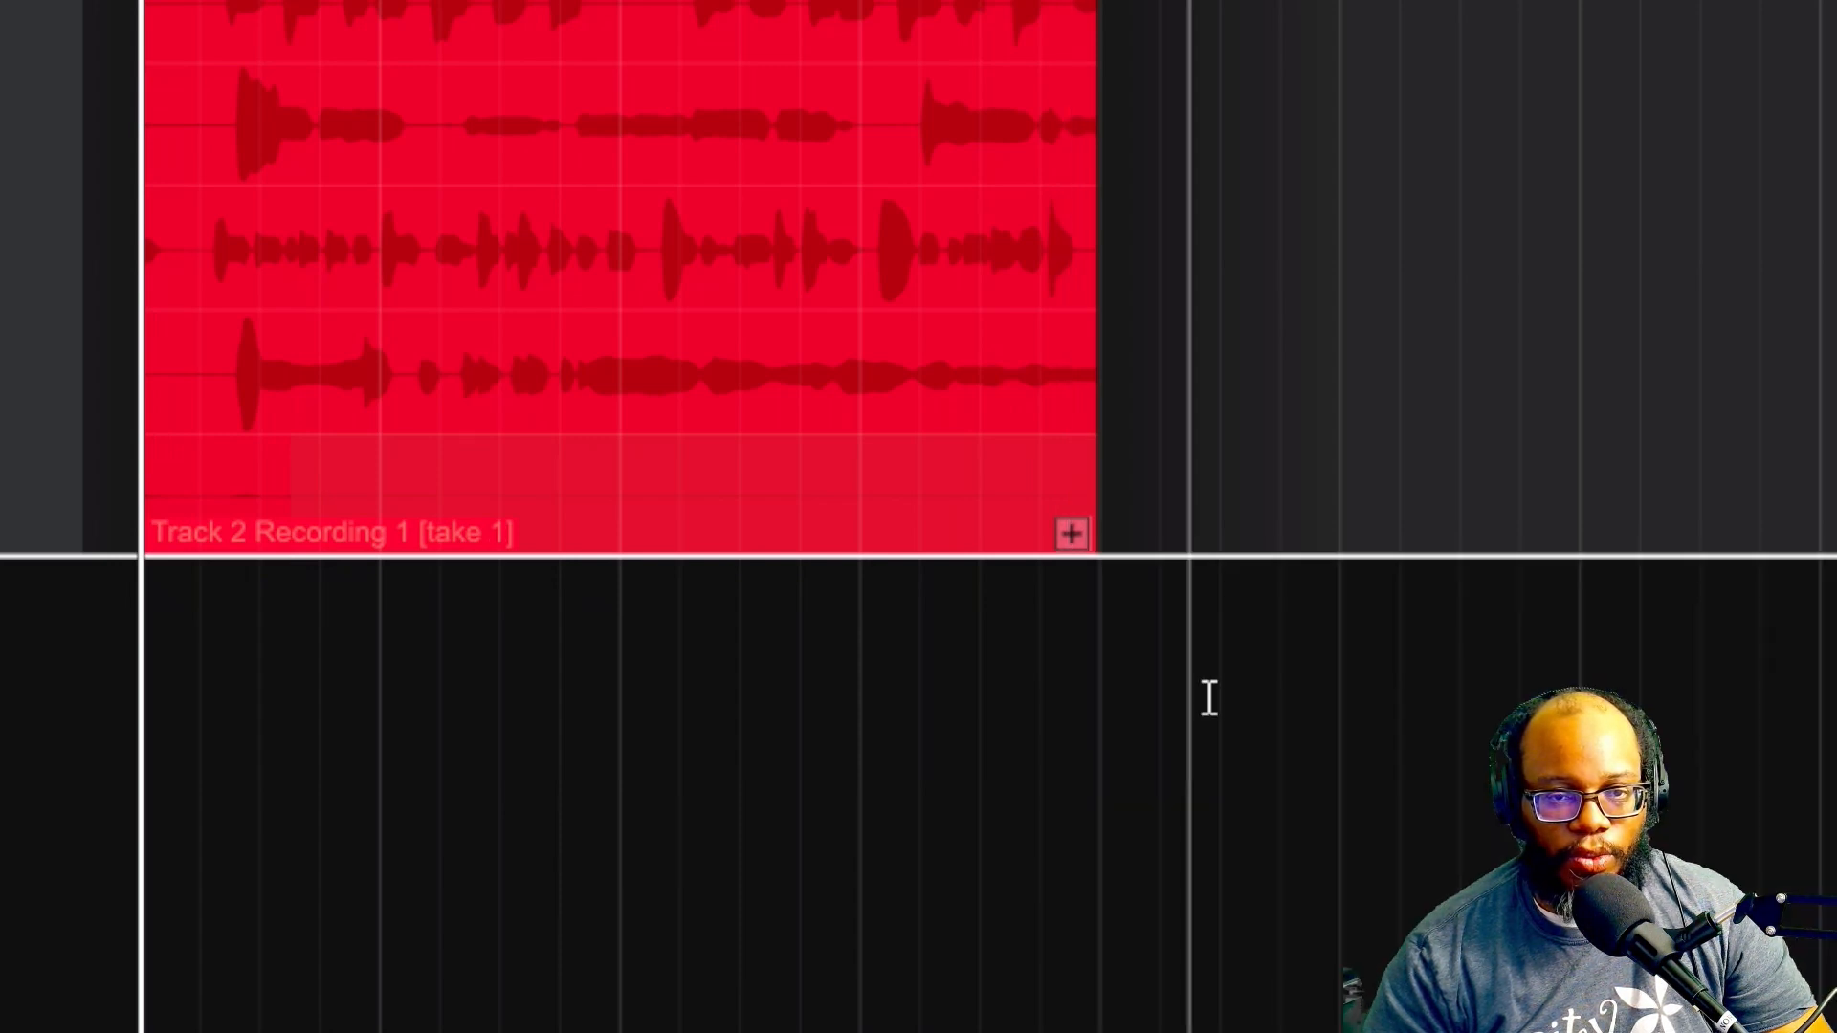
pyautogui.press('space')
pyautogui.click(1075, 534)
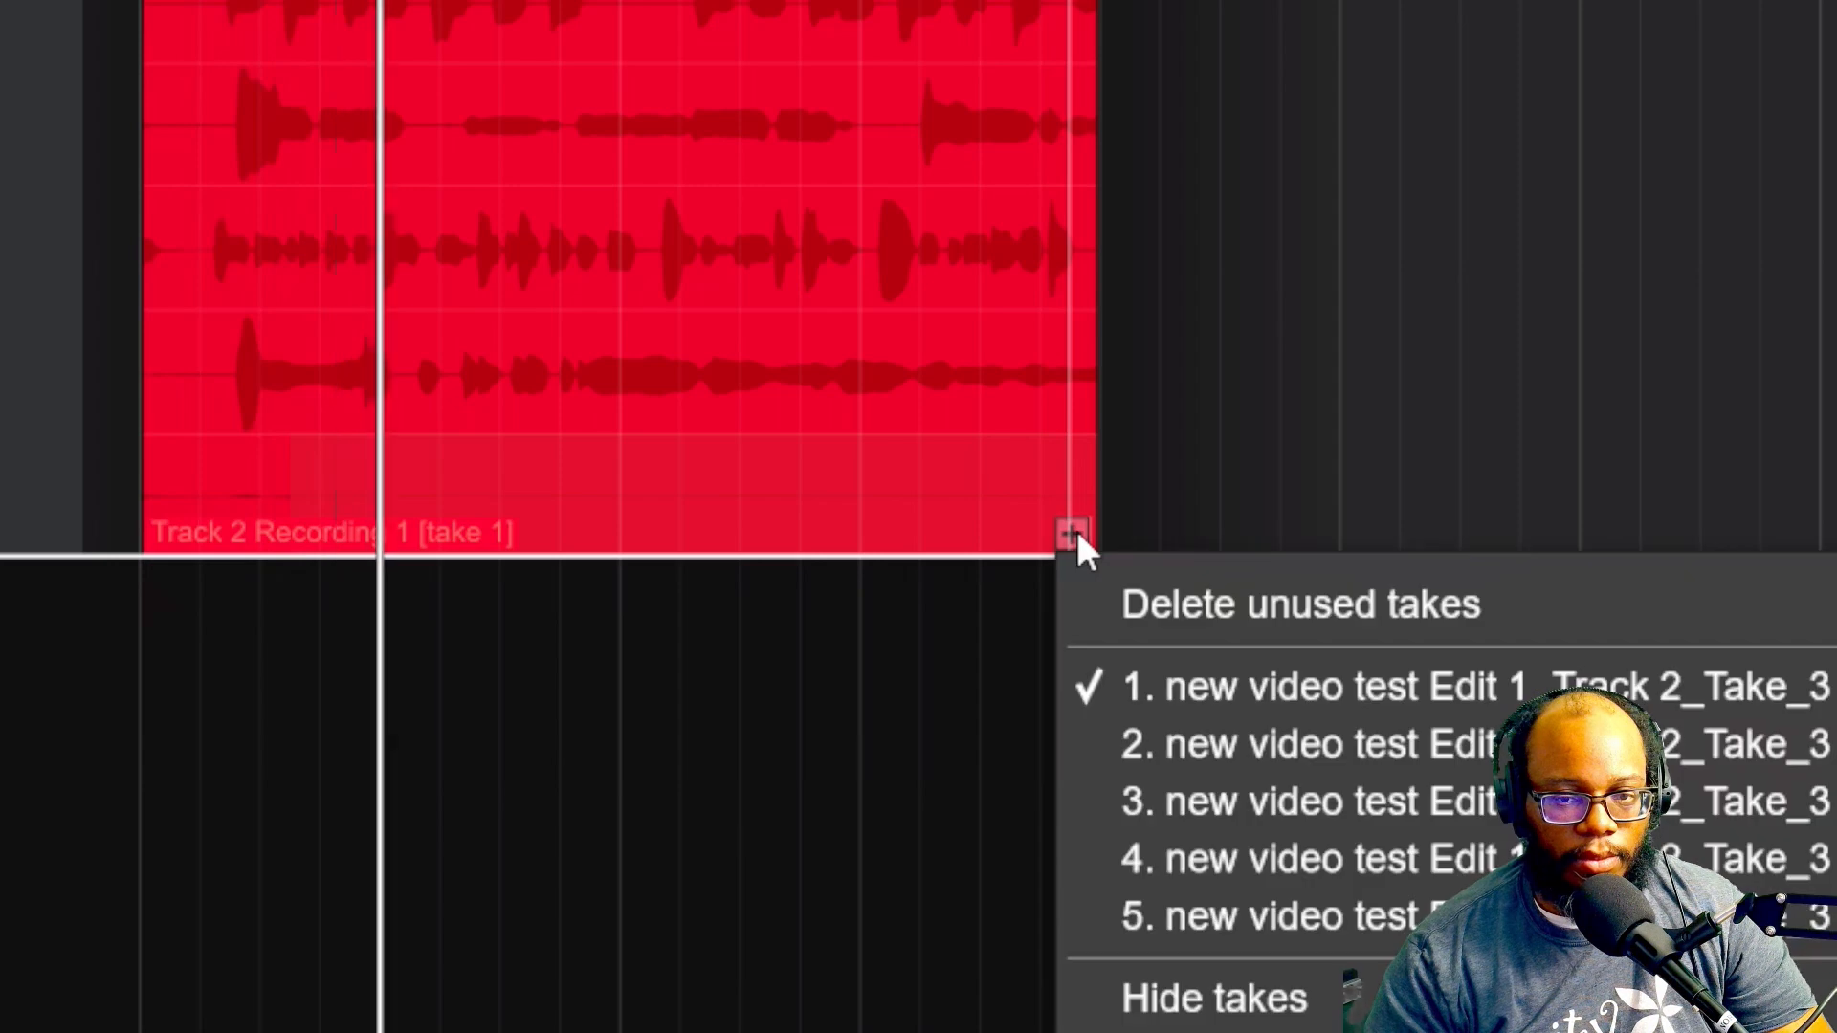
pyautogui.click(1266, 756)
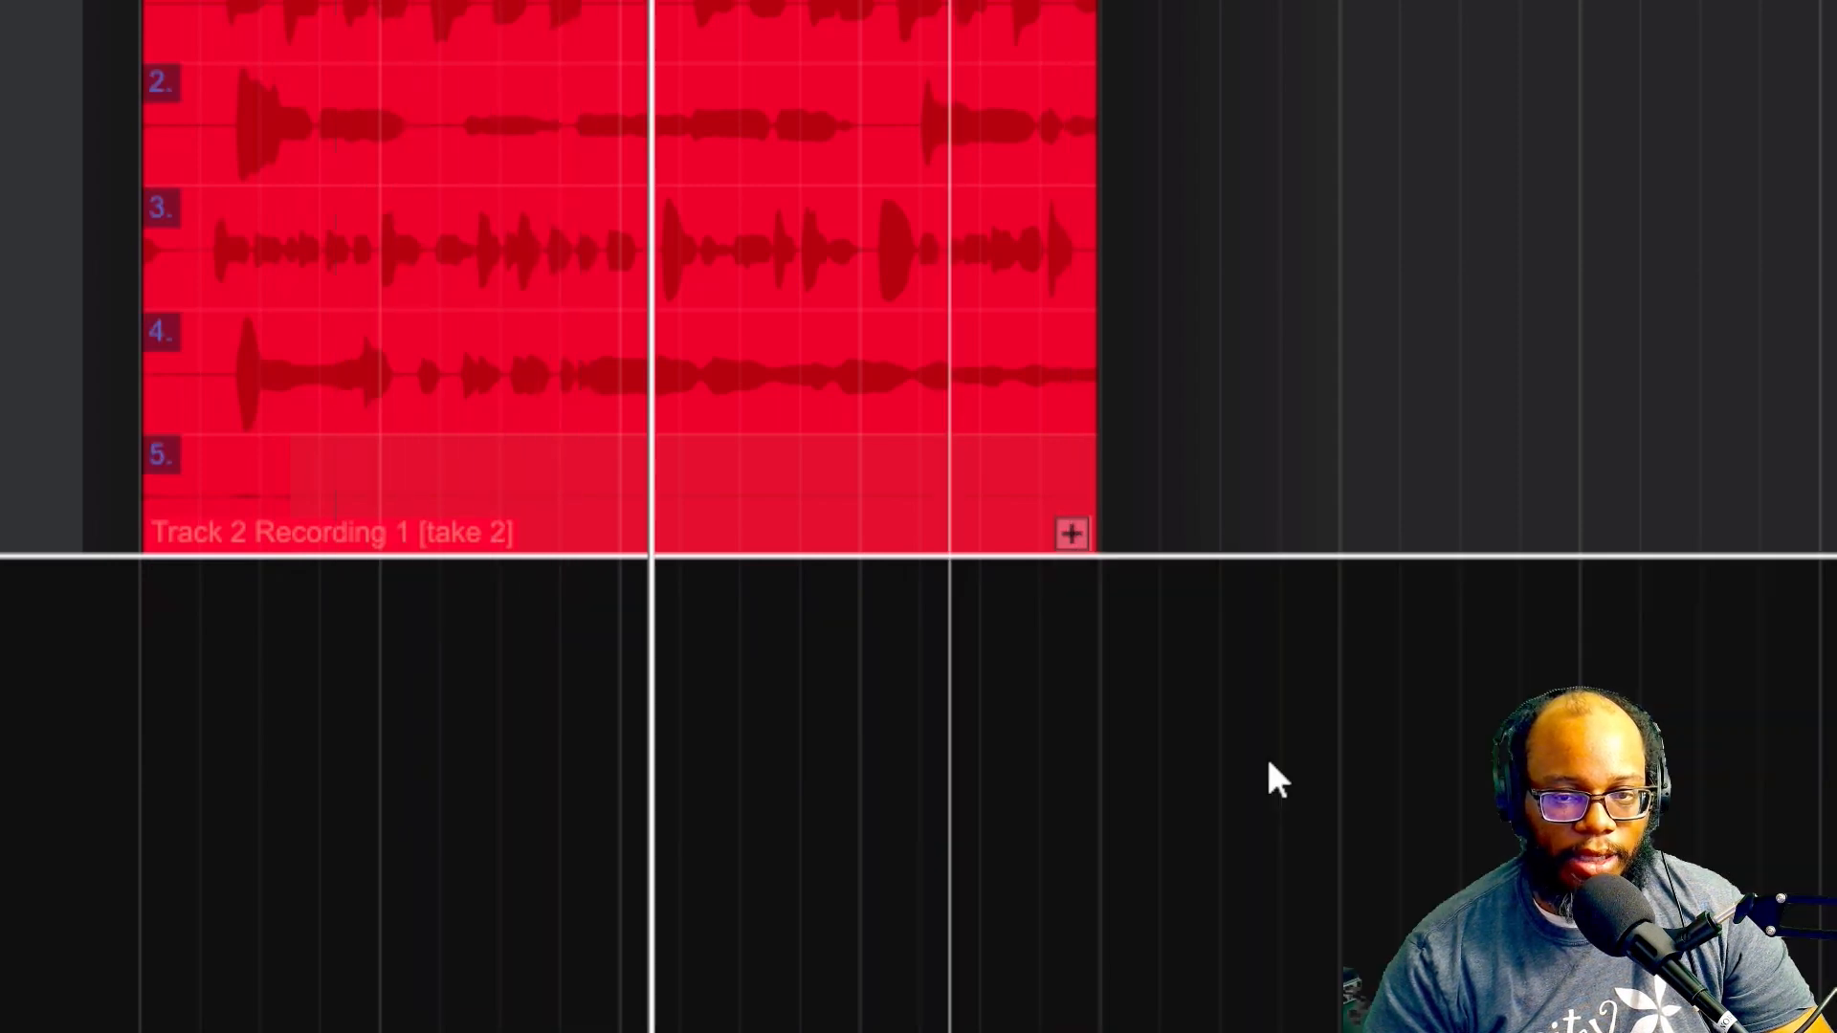
pyautogui.click(1072, 530)
pyautogui.click(1186, 802)
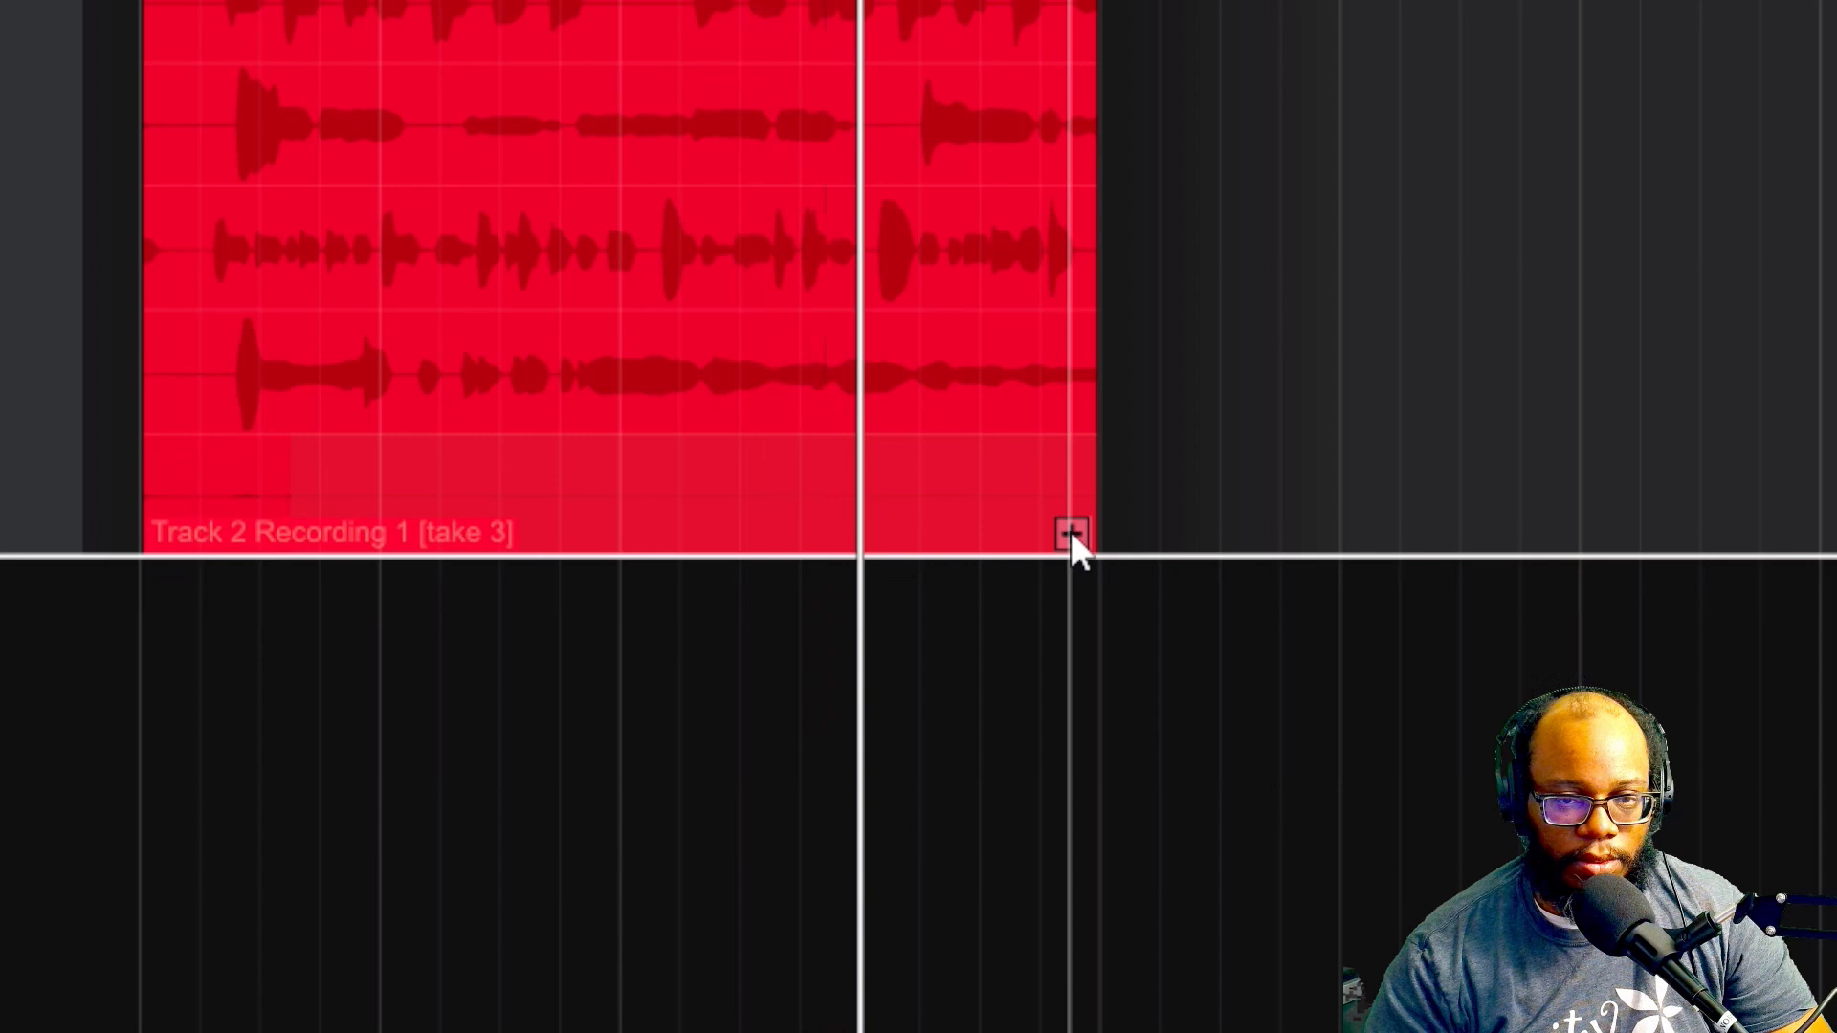
# Step: Audition takes 4 and 5 of the Track 2 recording and switch back to take 2
pyautogui.click(1070, 531)
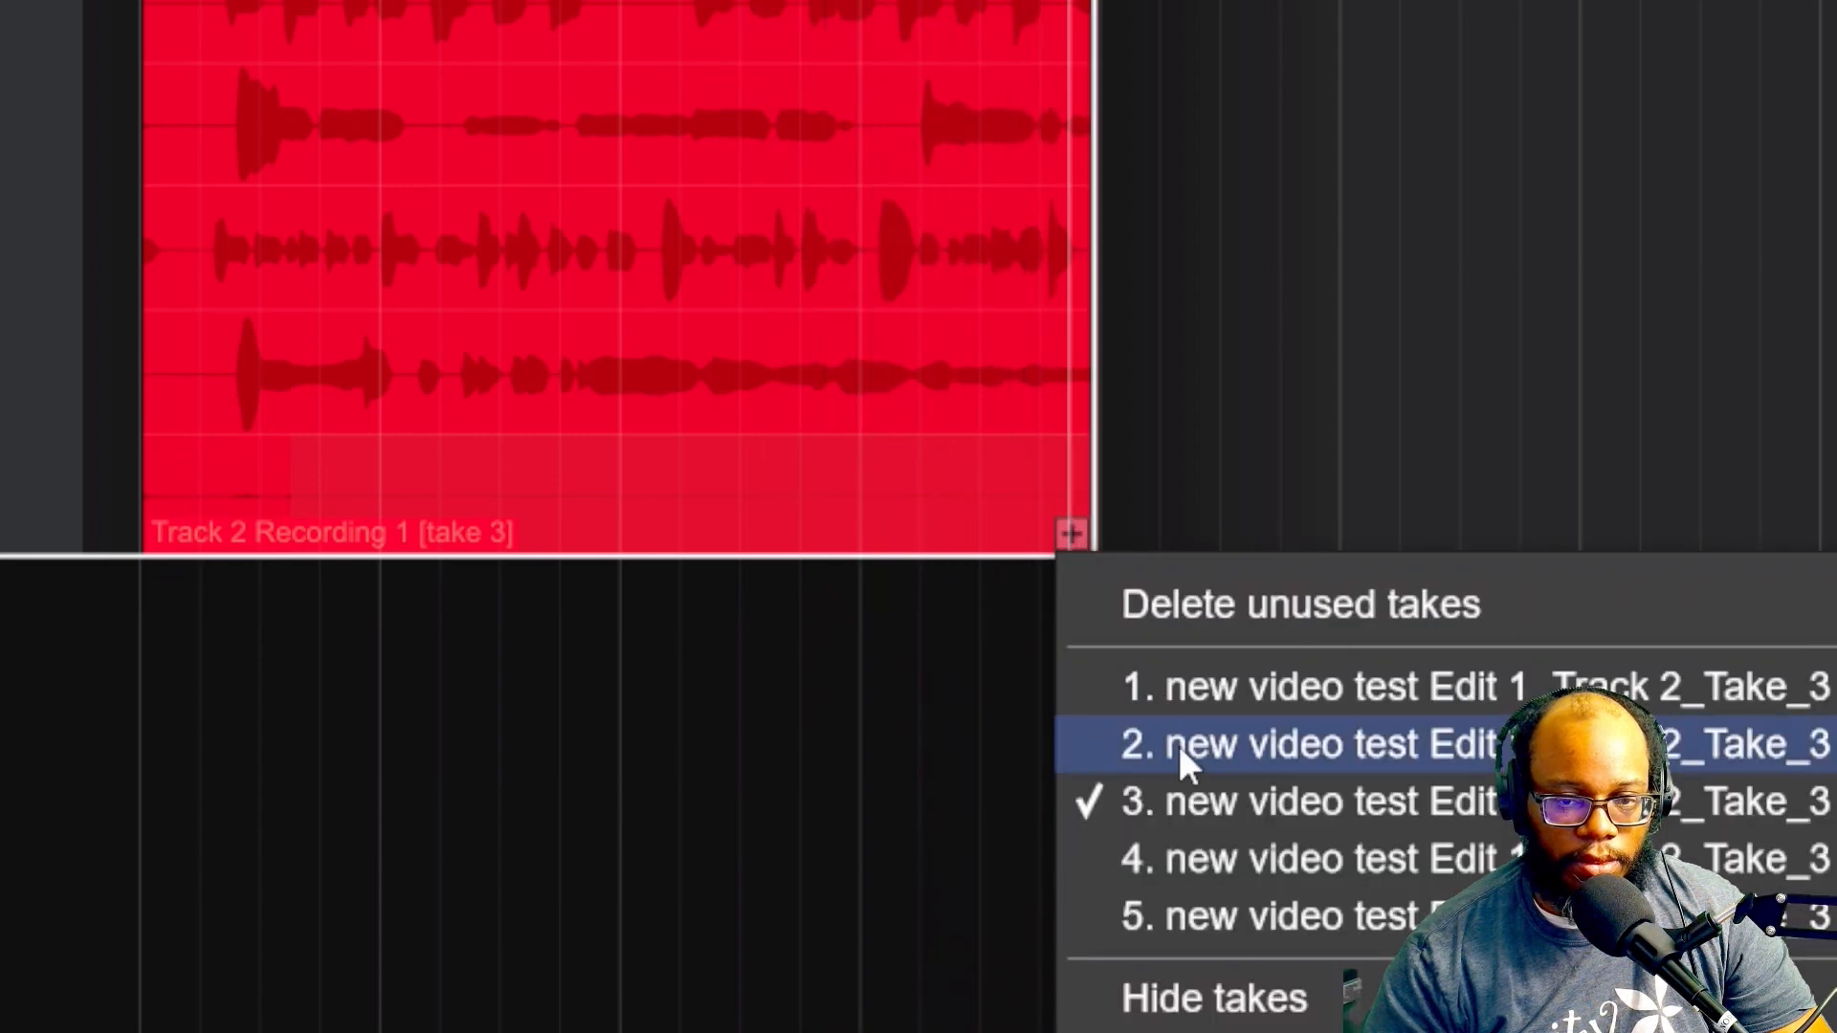
pyautogui.click(1230, 864)
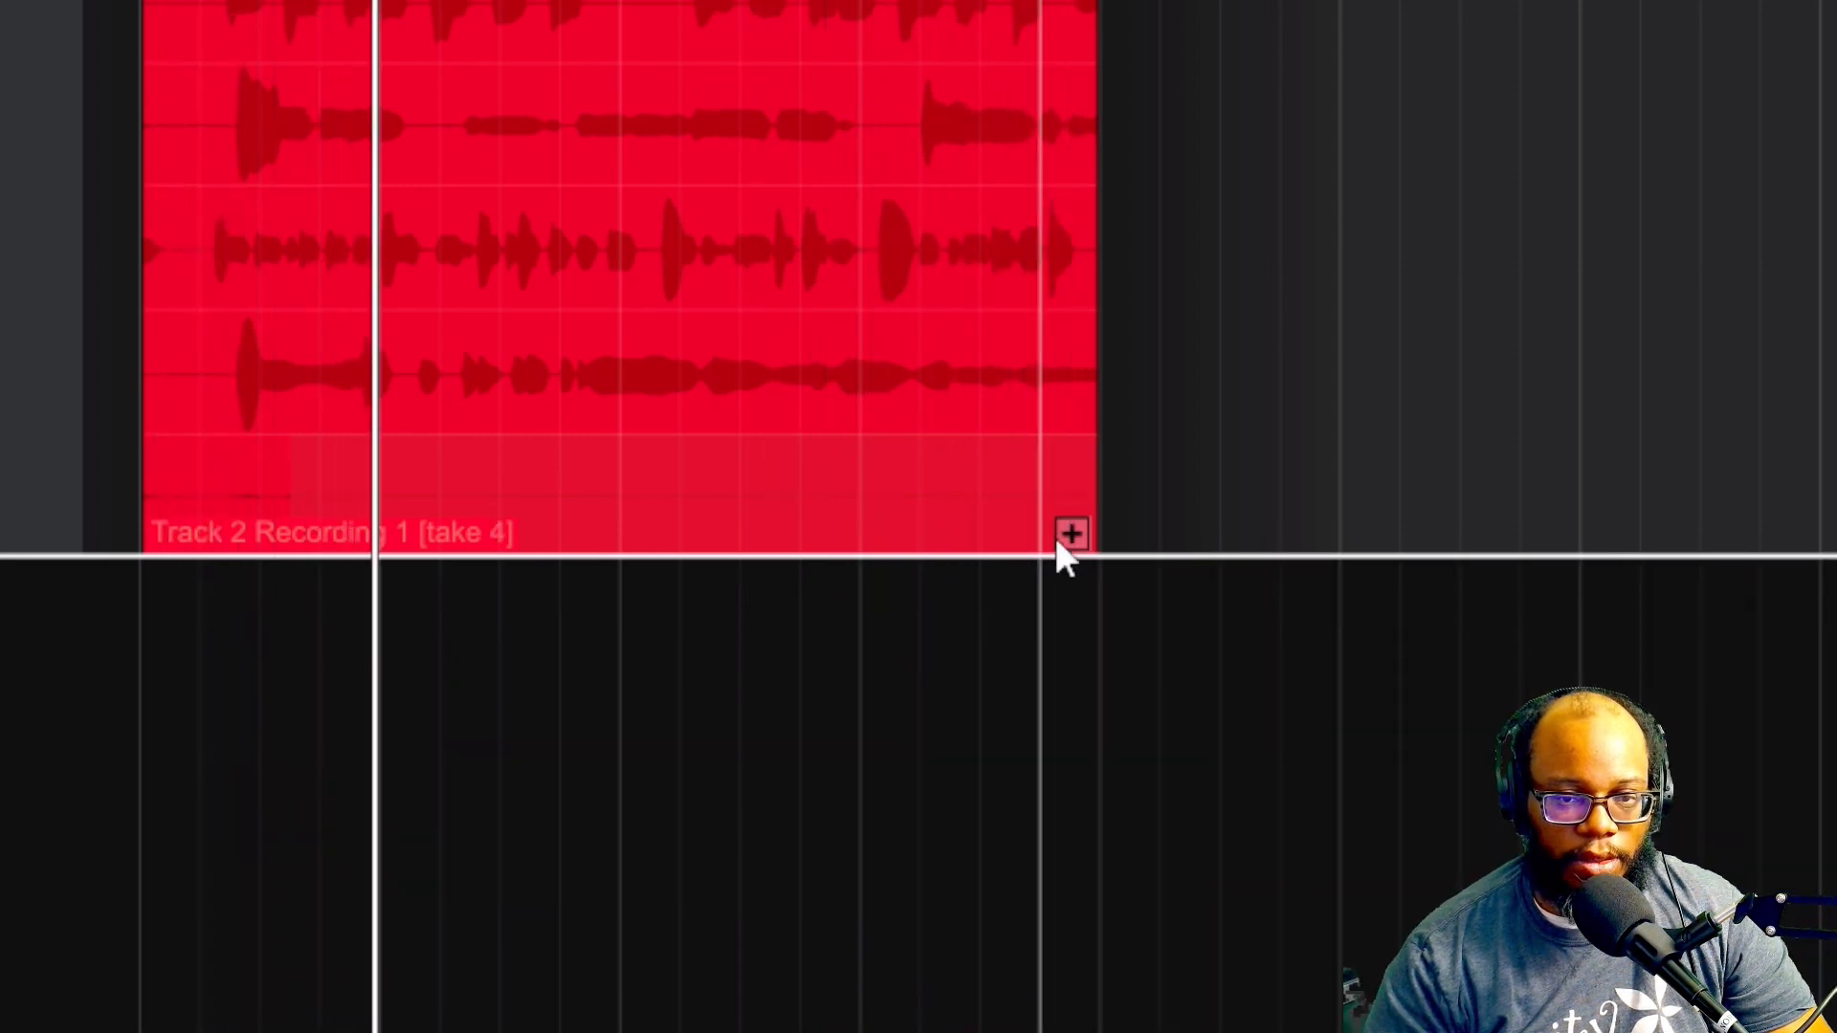
pyautogui.click(1082, 528)
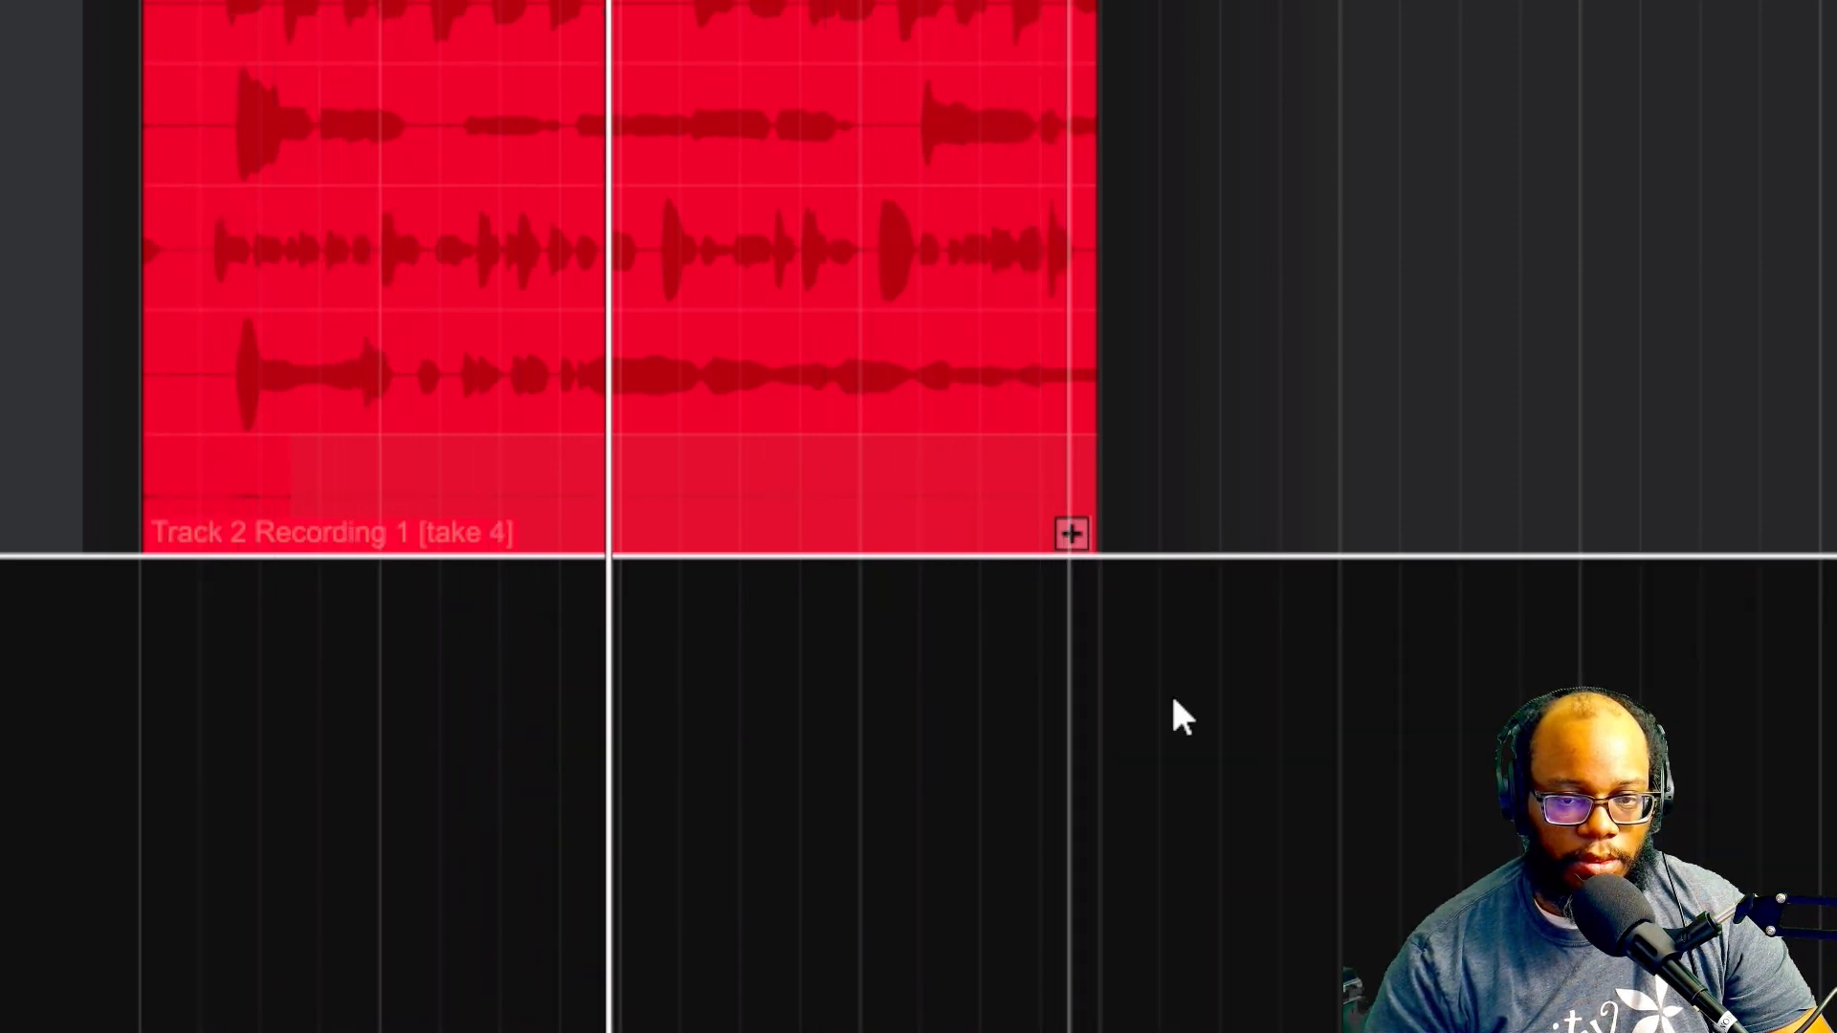
pyautogui.click(1293, 934)
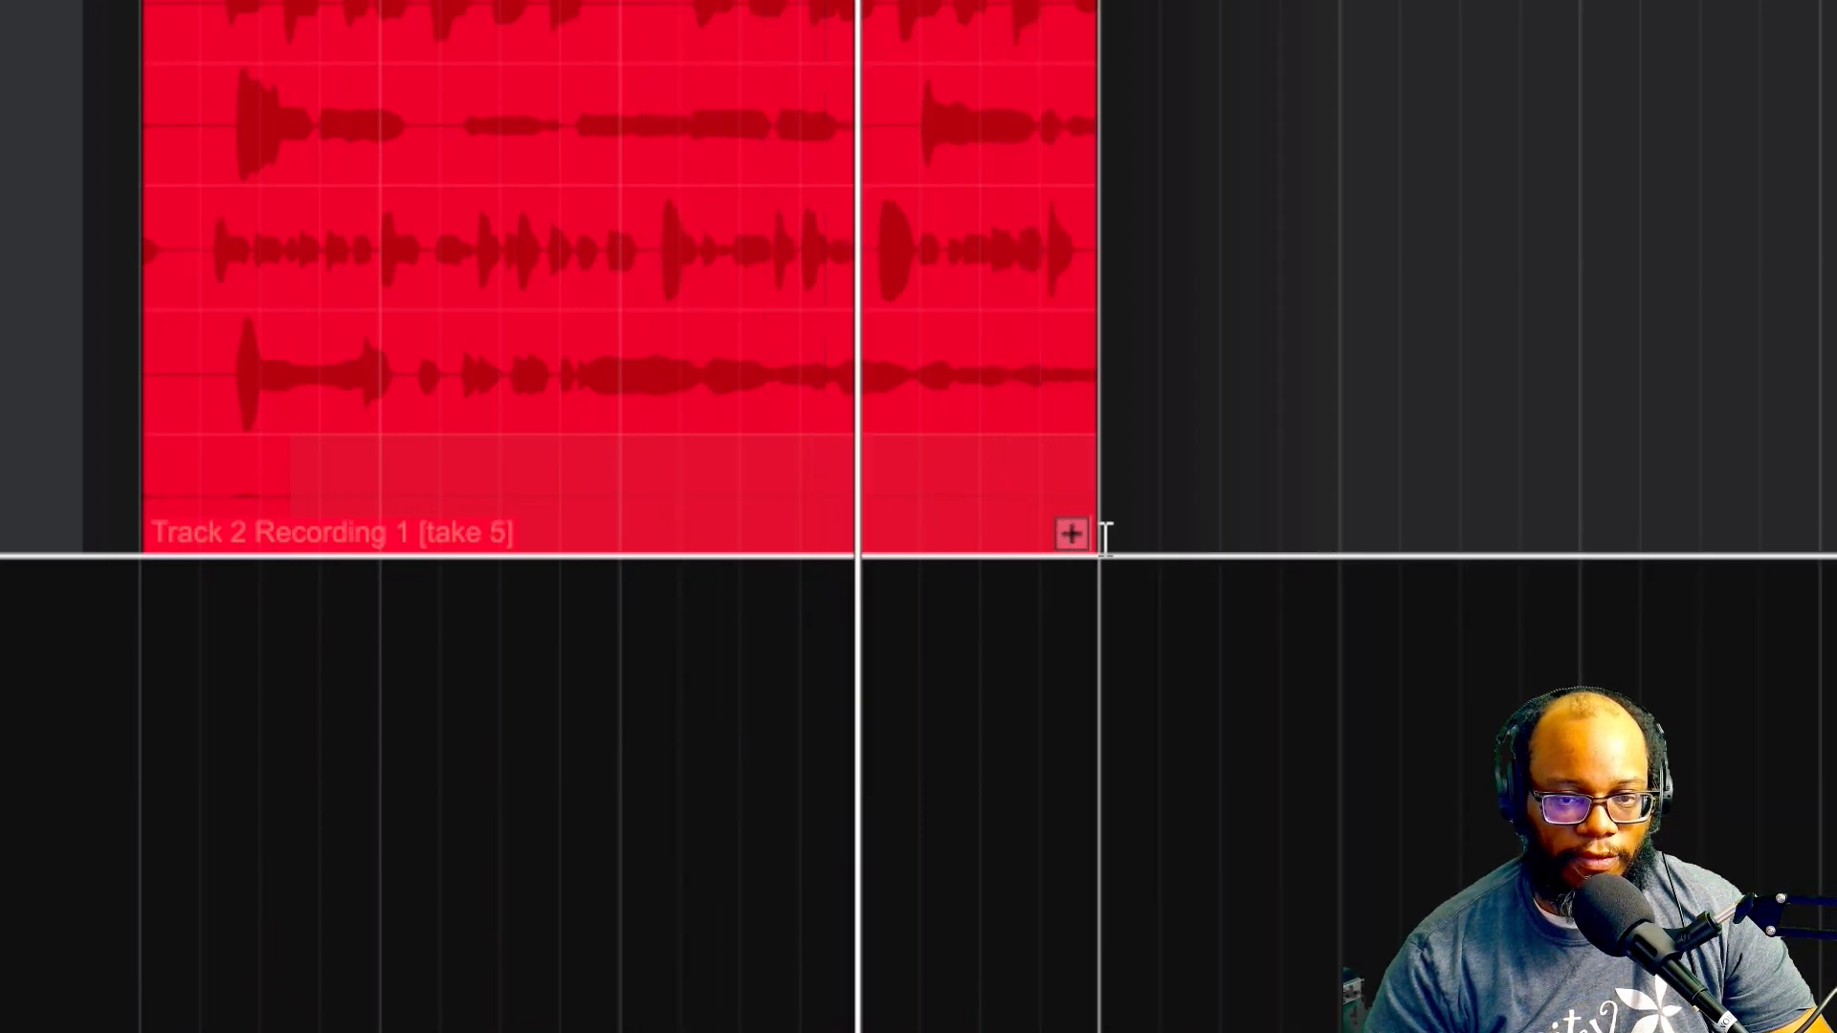
pyautogui.click(1071, 532)
pyautogui.click(1176, 743)
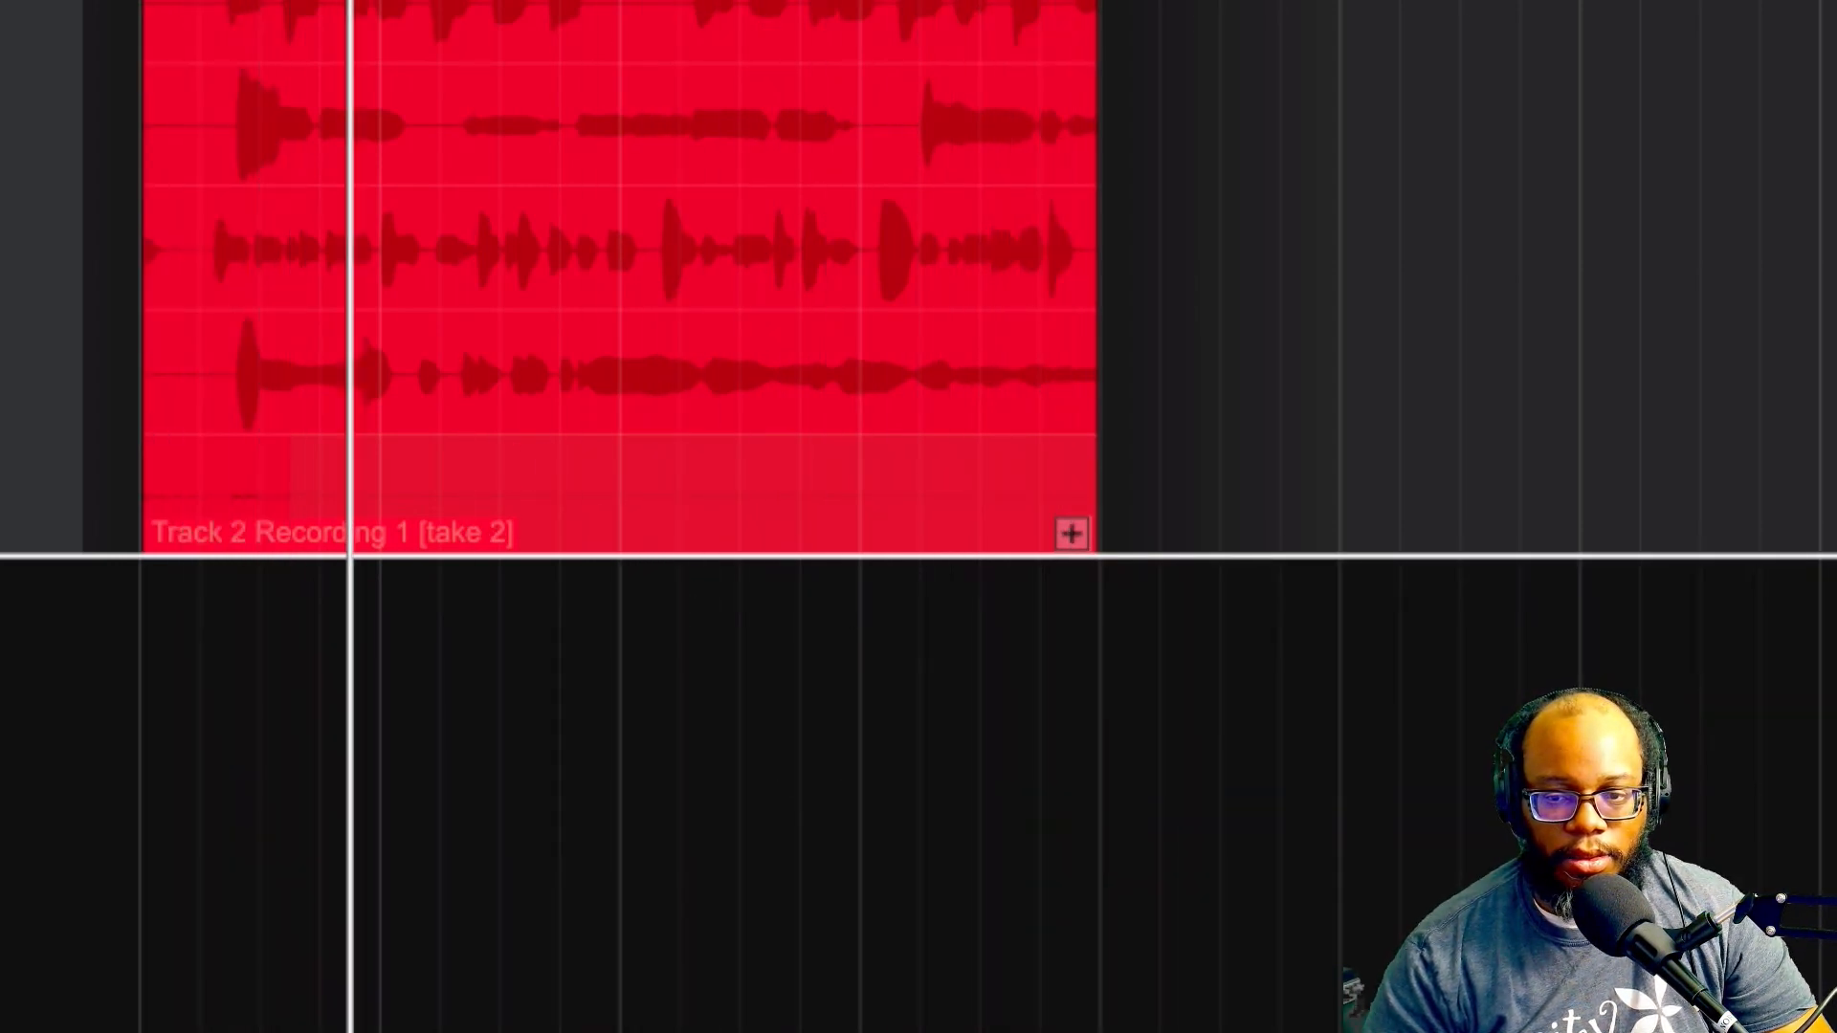
pyautogui.click(1071, 533)
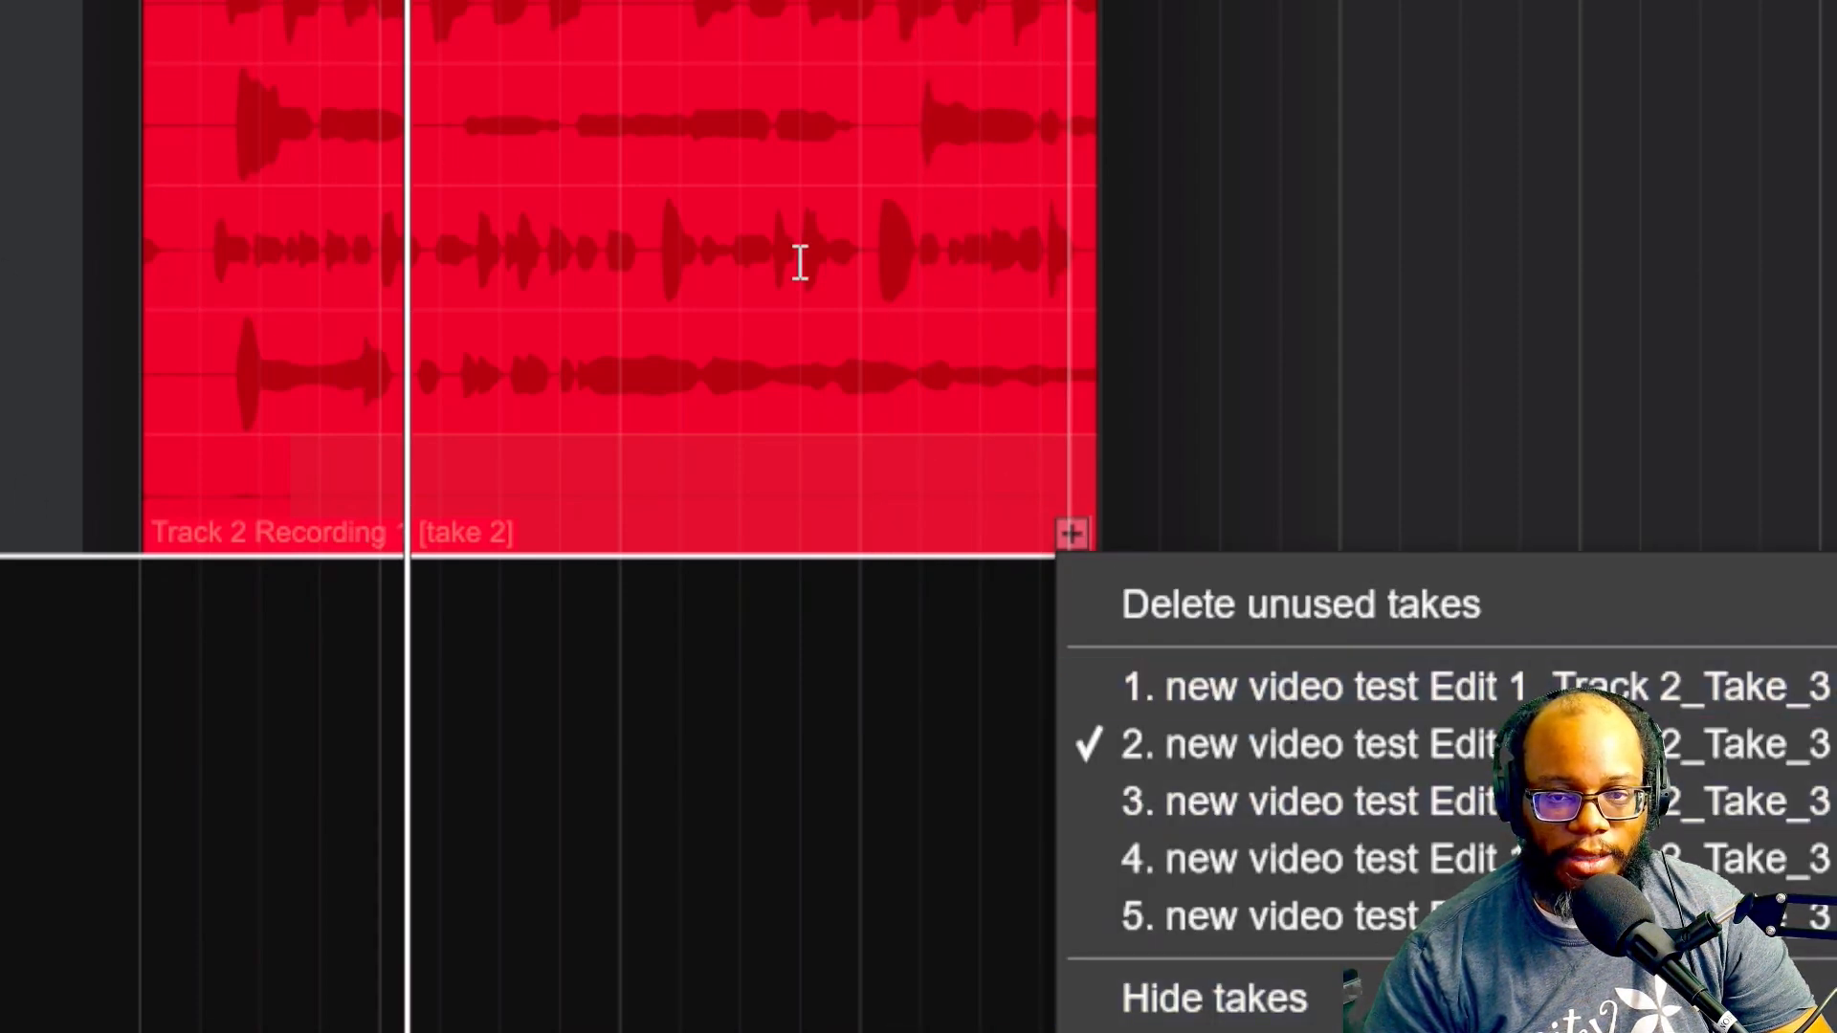
pyautogui.click(631, 758)
pyautogui.click(630, 756)
pyautogui.scroll(5, 407, 521)
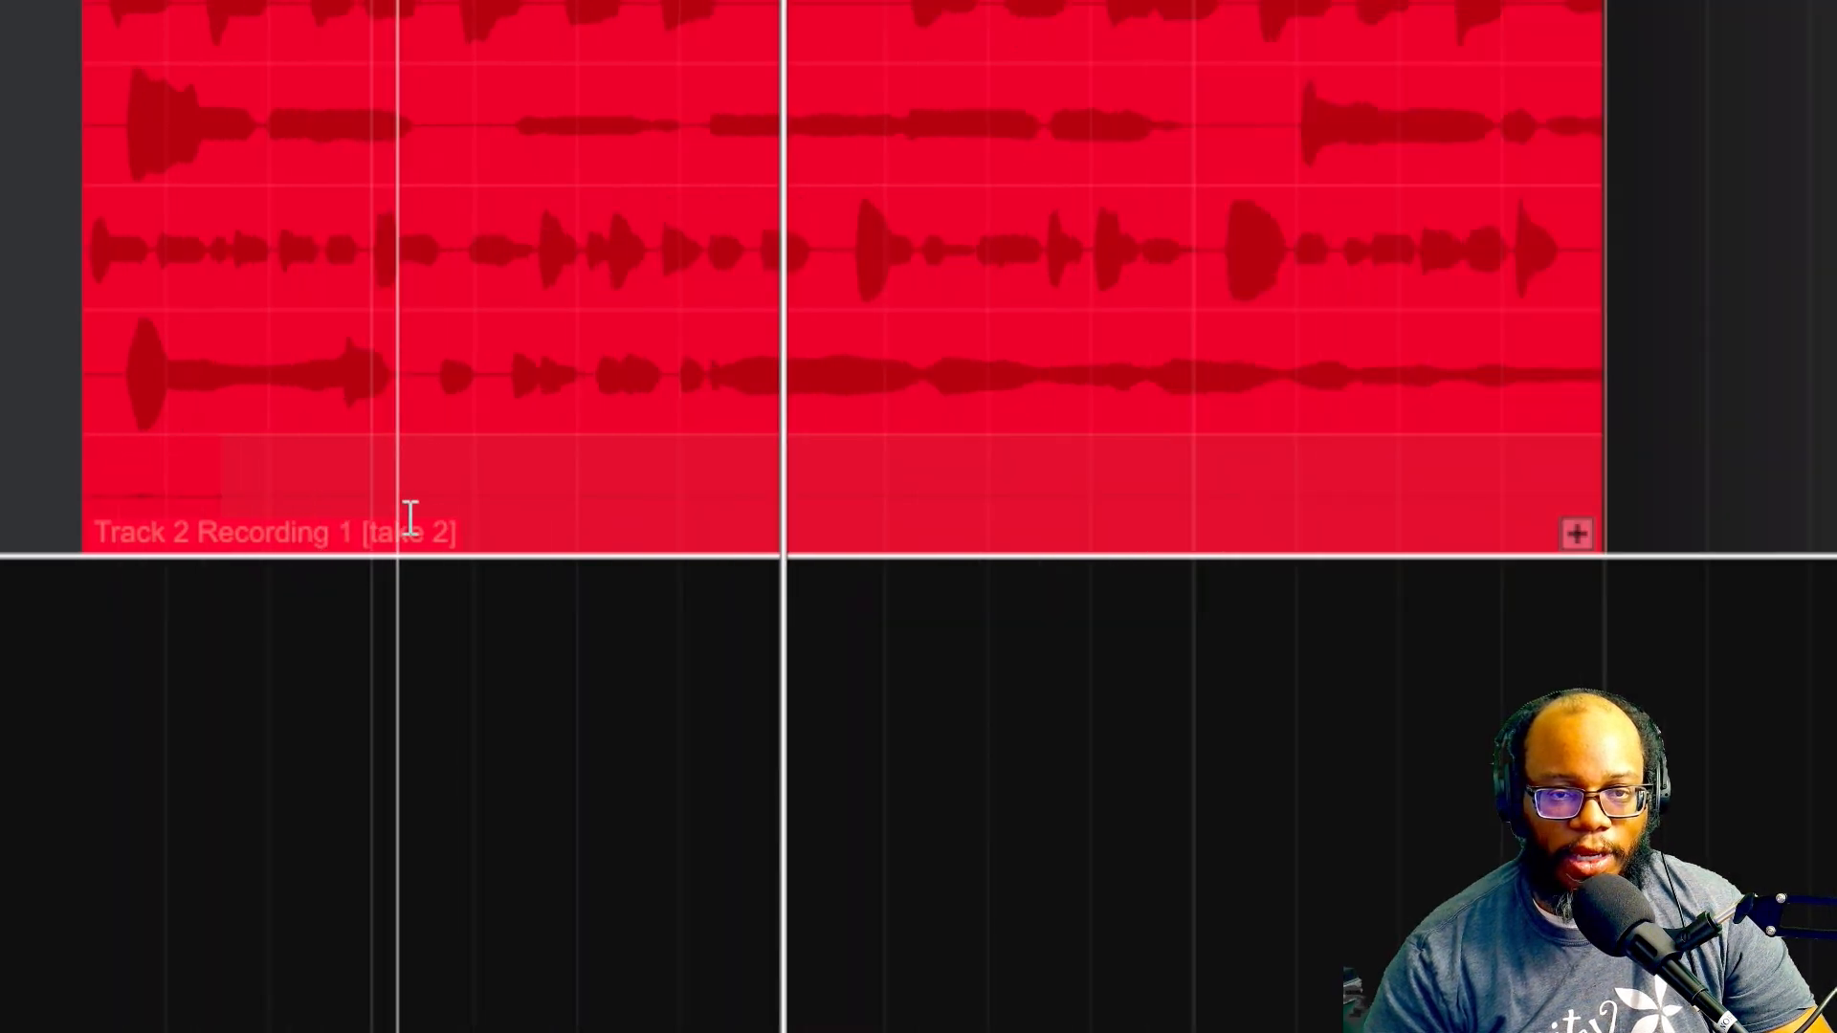
pyautogui.scroll(1, 403, 583)
pyautogui.moveTo(813, 1032); pyautogui.dragTo(557, 1032)
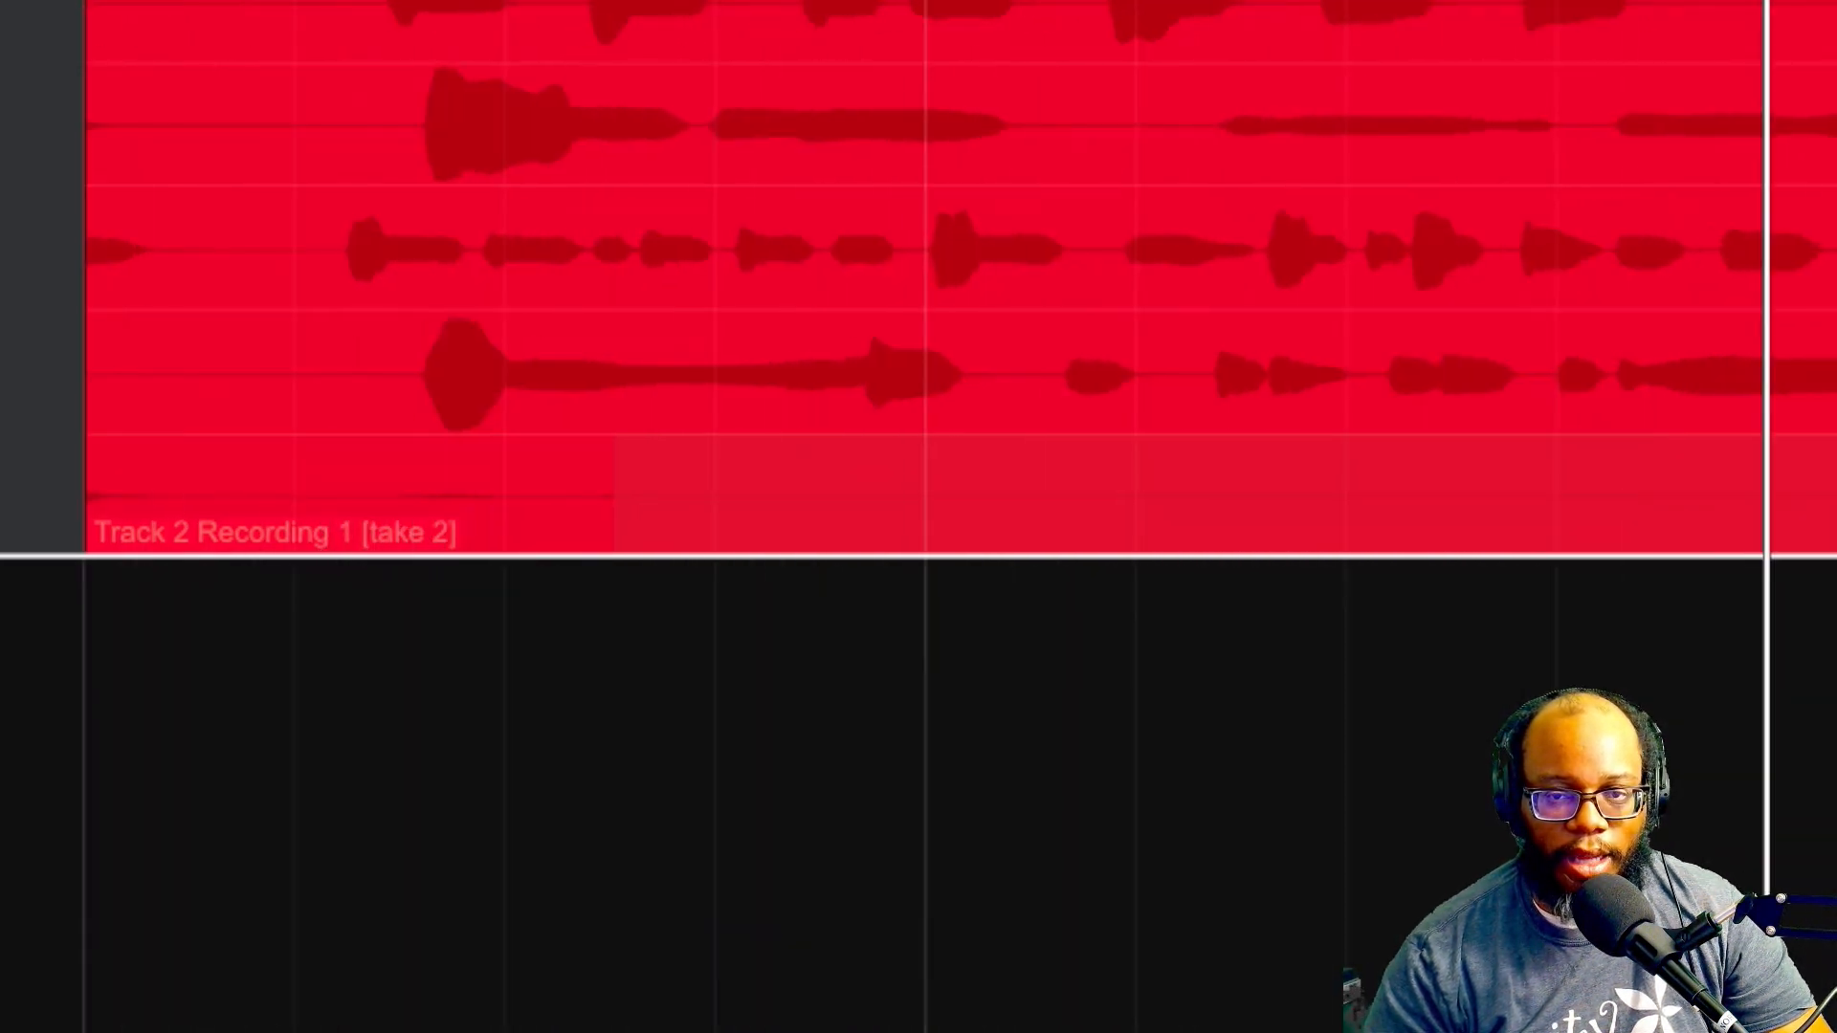
pyautogui.scroll(1, 820, 1026)
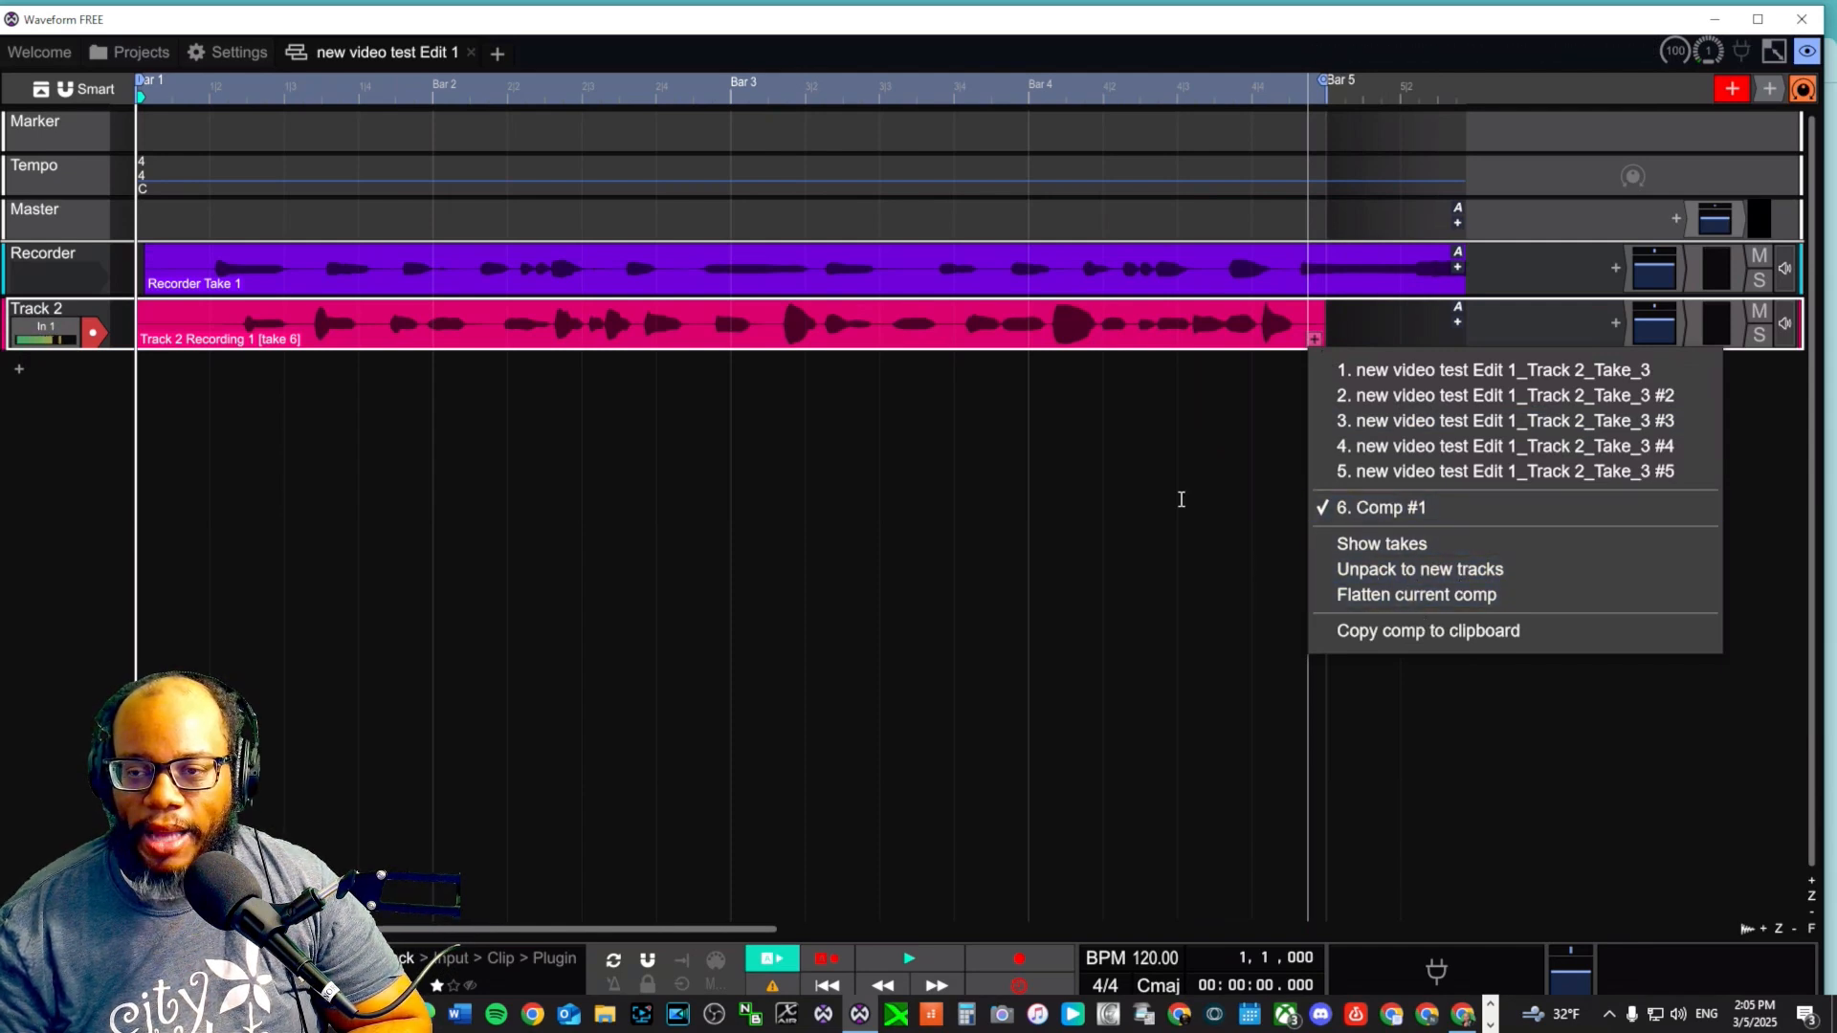
# Step: Mute the Recorder track and play the comped Track 2 clip from bar 1, returning to the start when done
pyautogui.click(1085, 529)
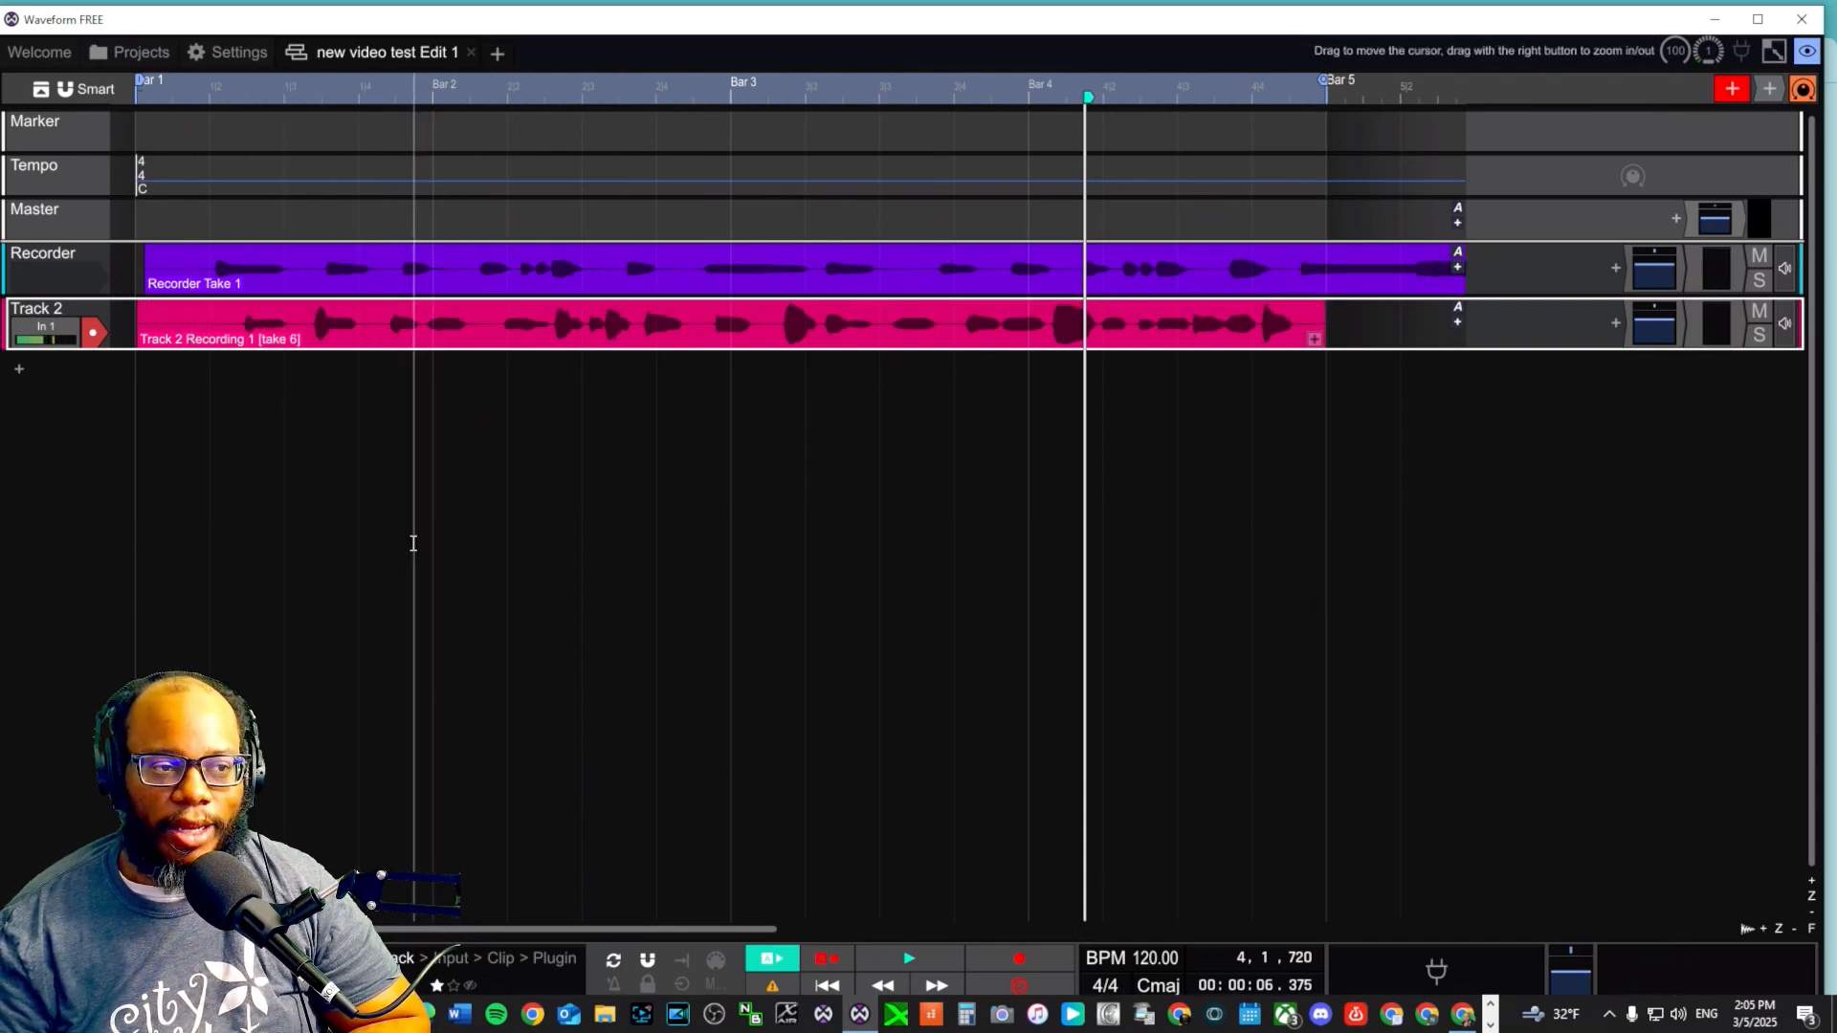
pyautogui.press('Home')
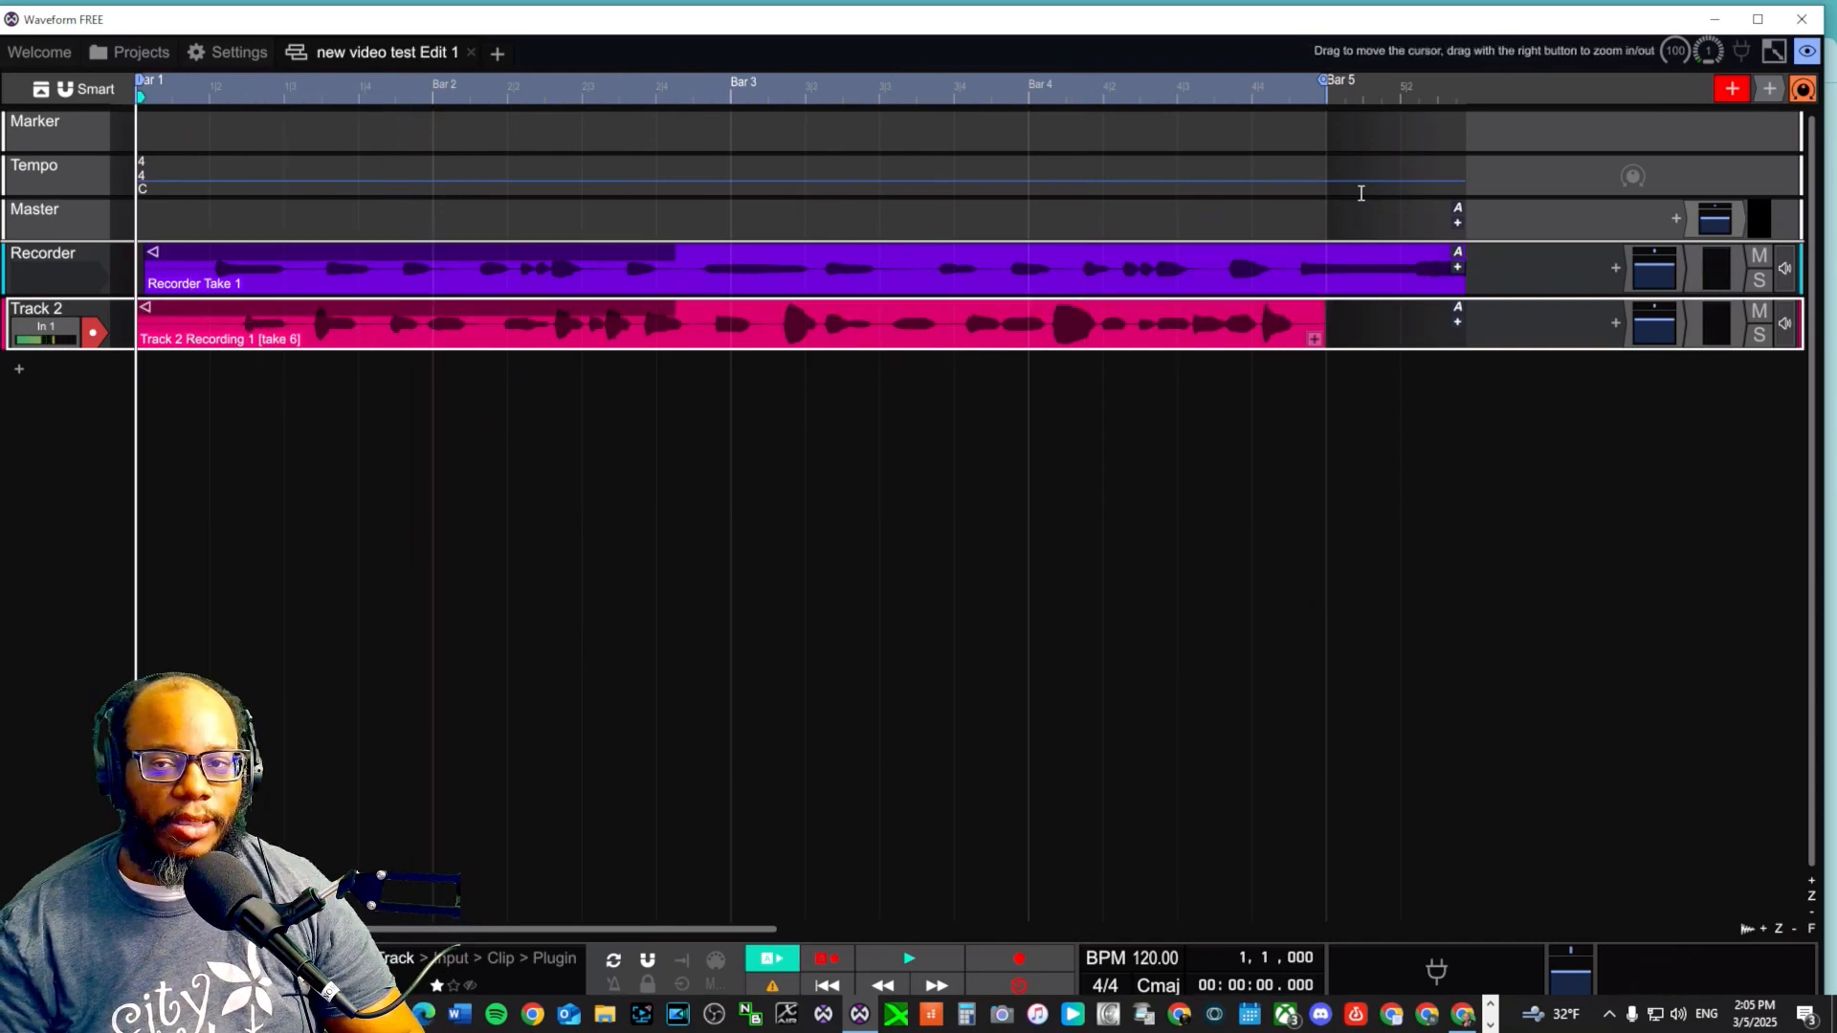
pyautogui.click(1758, 256)
pyautogui.press('space')
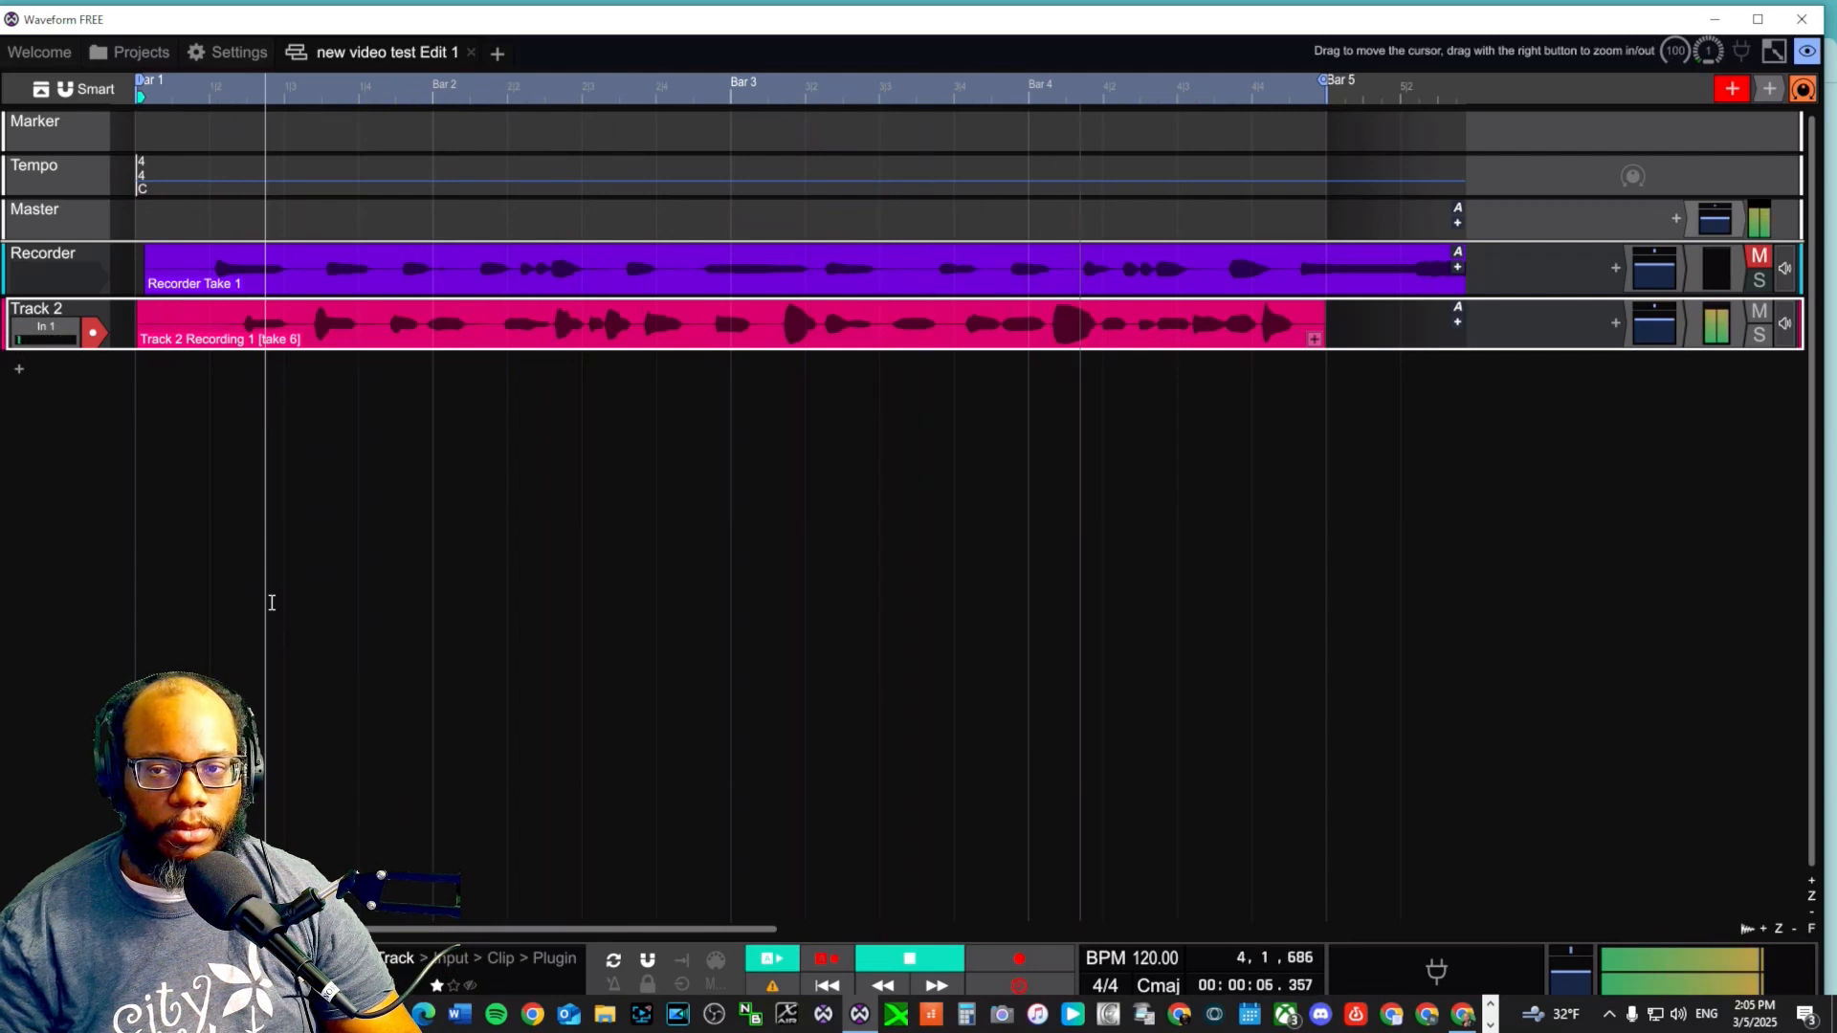
pyautogui.press('space')
pyautogui.press('w')
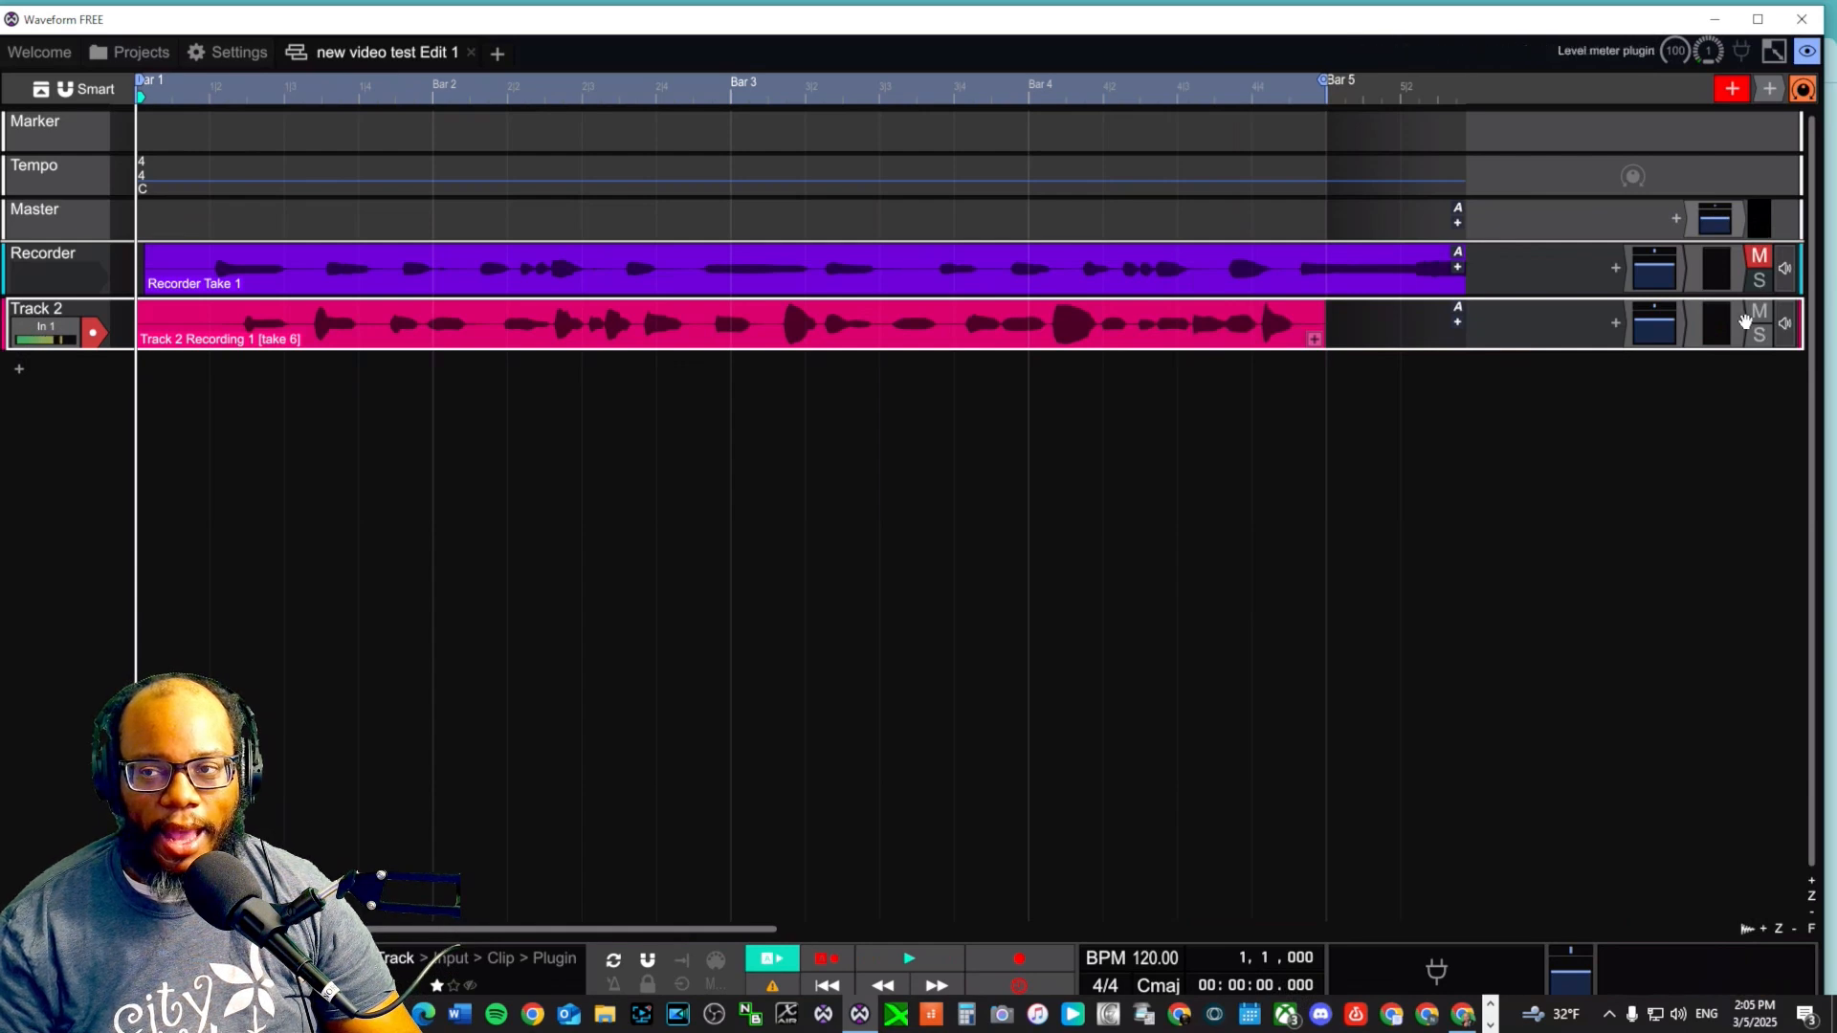
# Step: Unmute the Recorder track, move the Track 2 clip to start at 1, 1, 240, and play both tracks together
pyautogui.click(1760, 257)
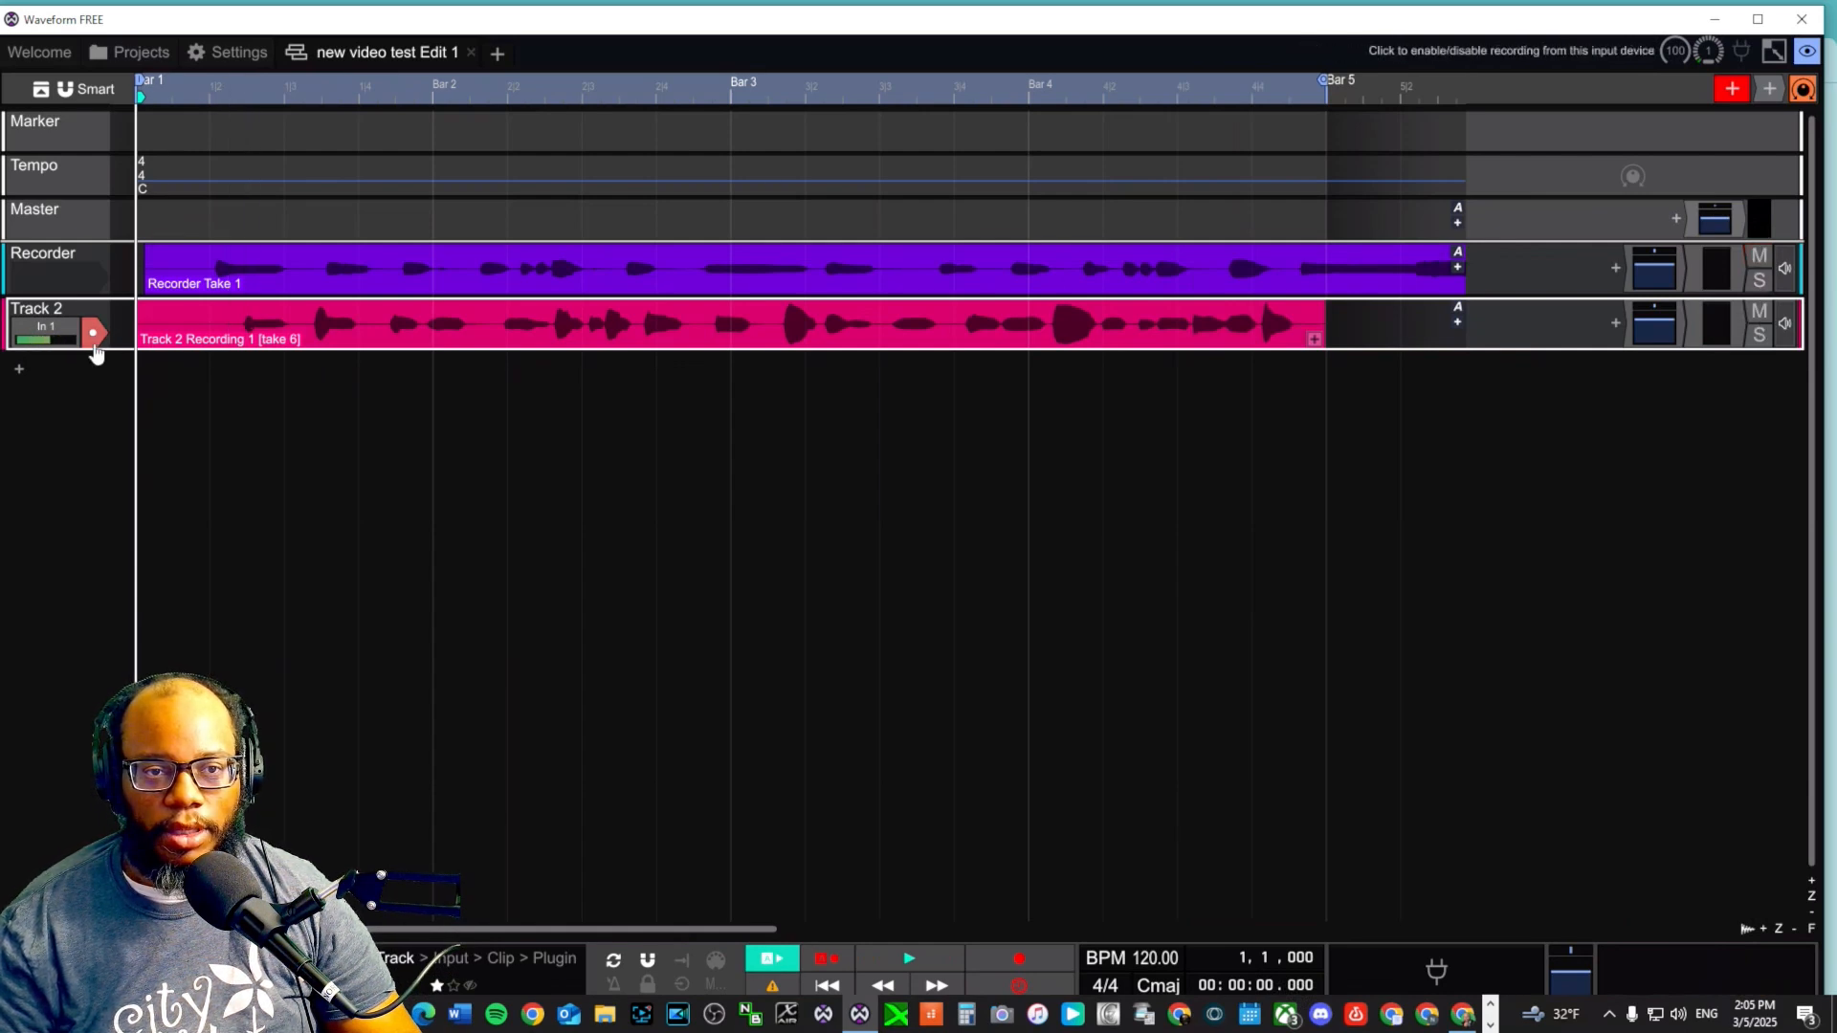
pyautogui.moveTo(278, 304); pyautogui.dragTo(301, 304)
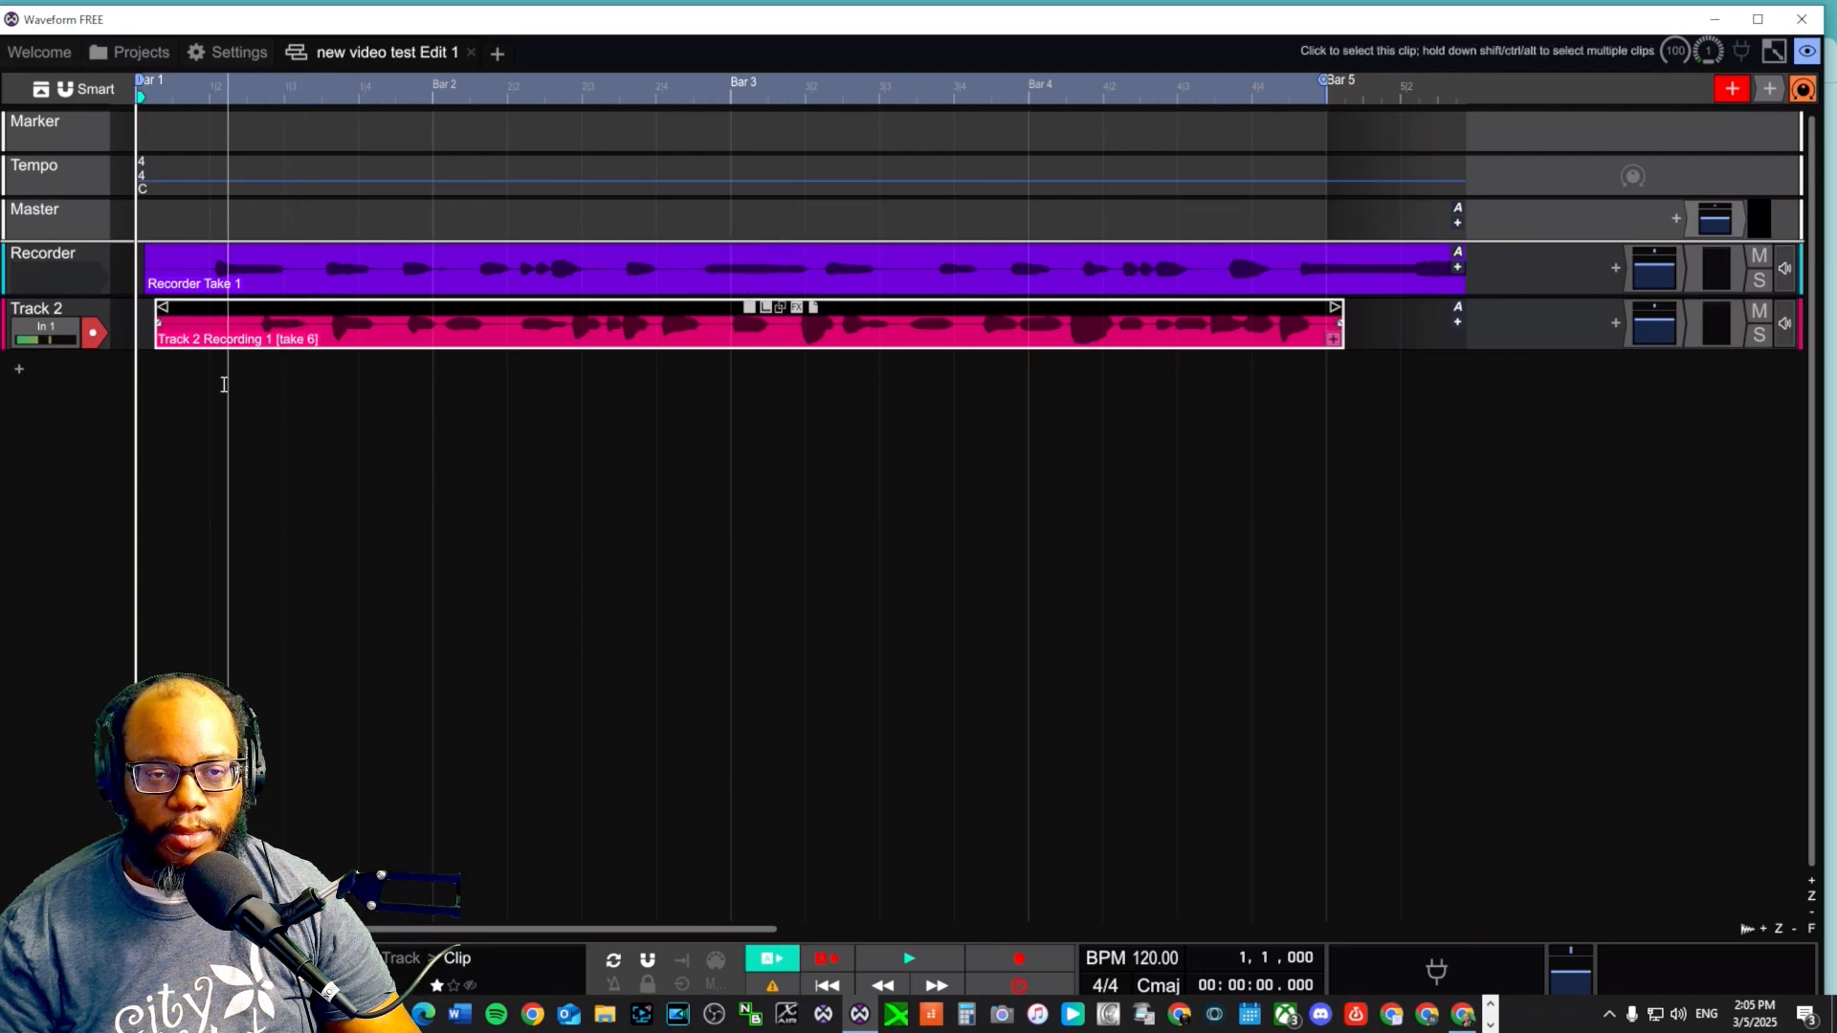
pyautogui.press('space')
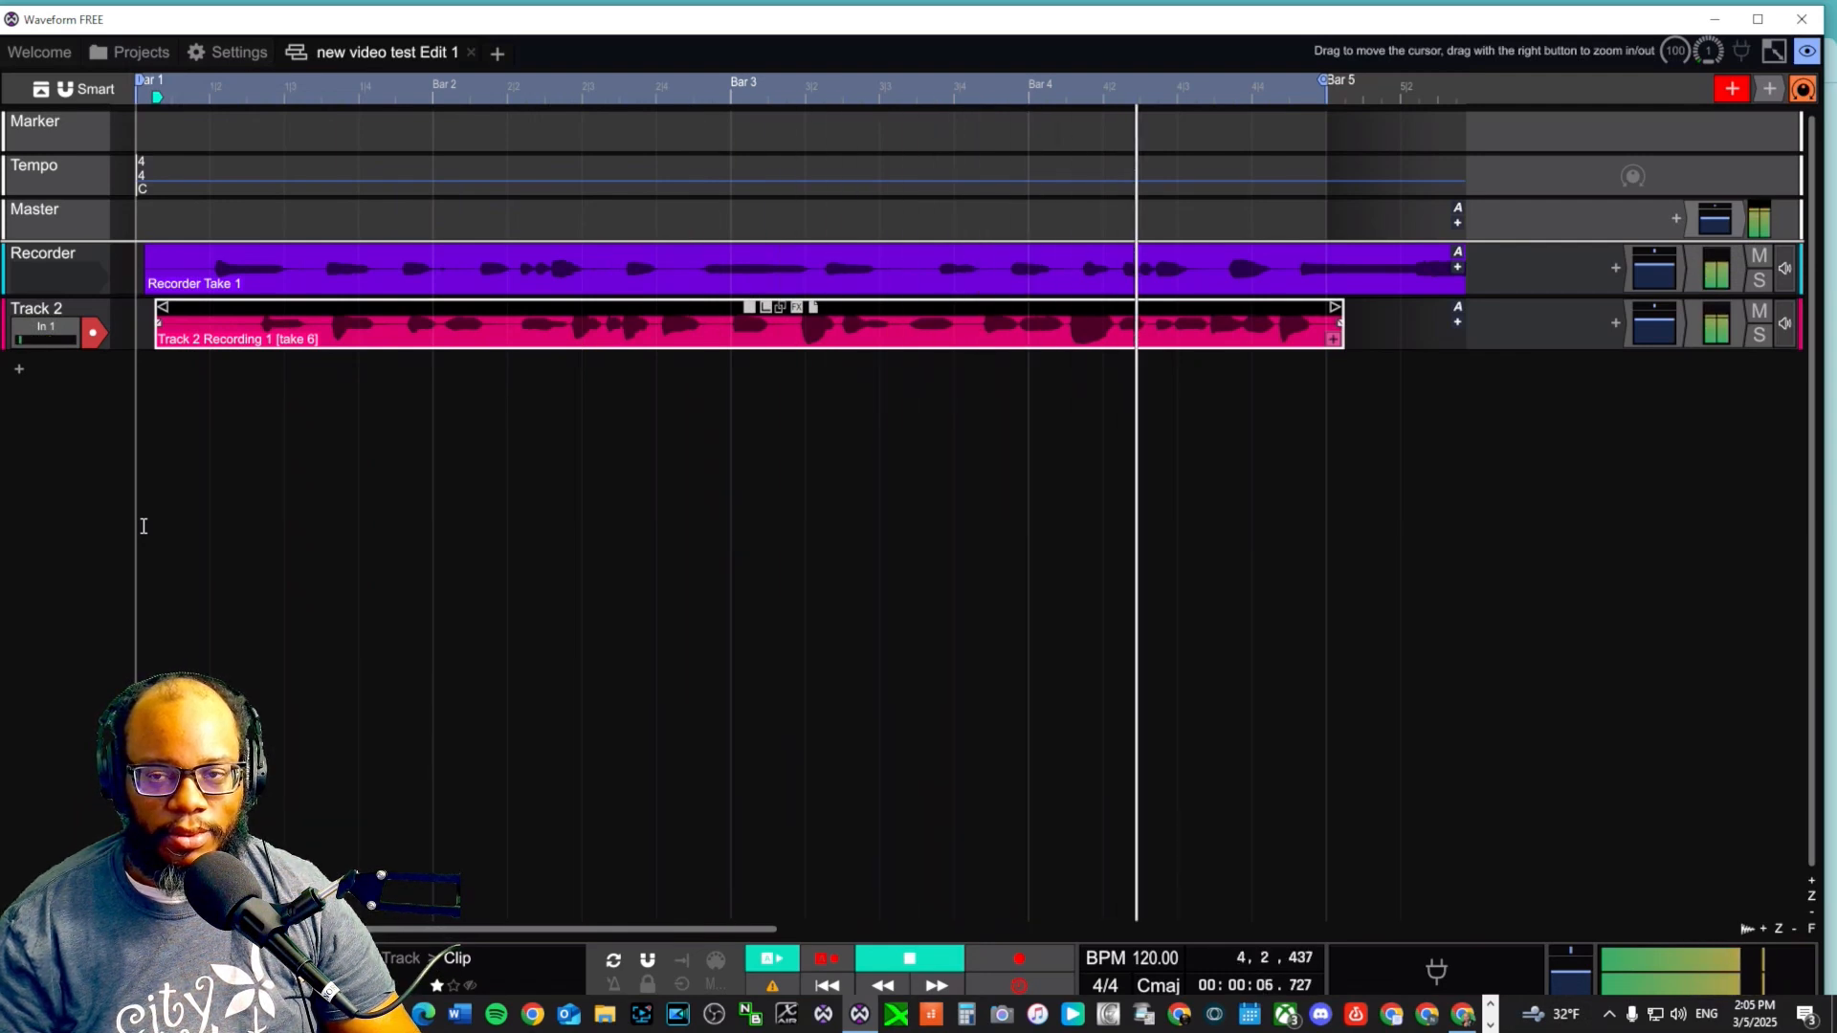
pyautogui.press('space')
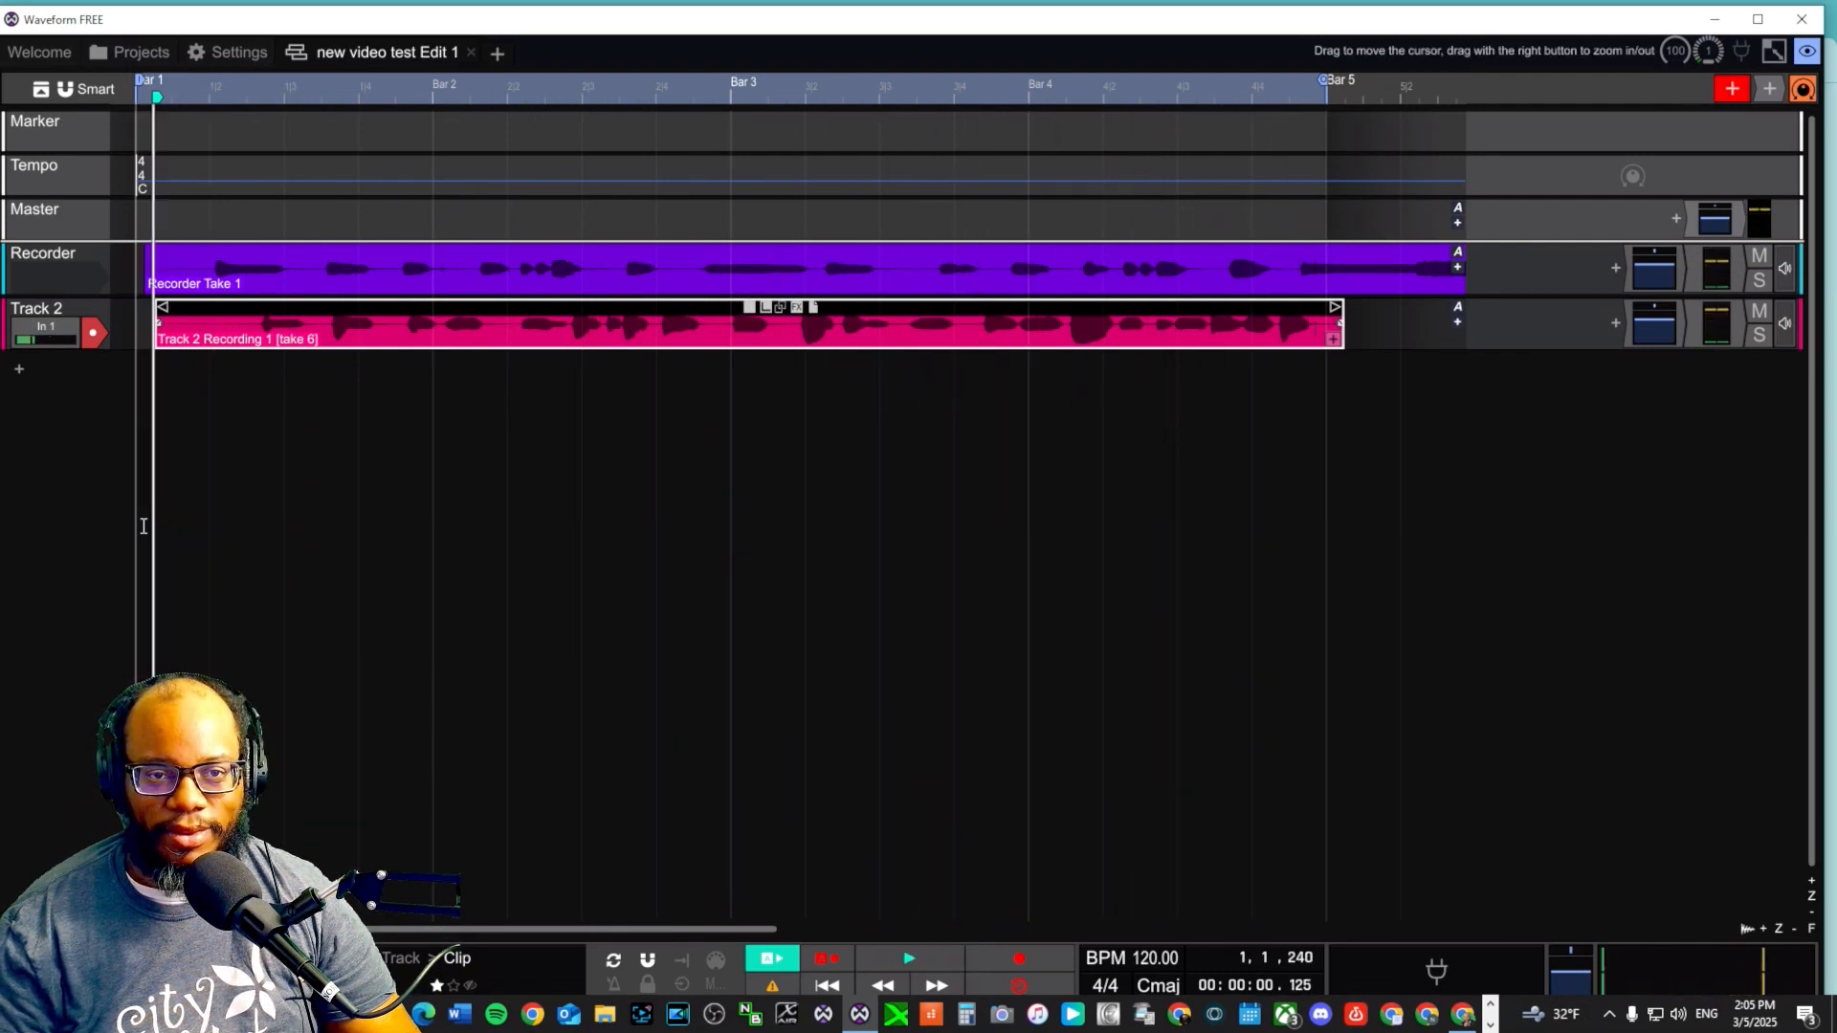
pyautogui.scroll(-1, 1110, 630)
pyautogui.scroll(-1, 1110, 629)
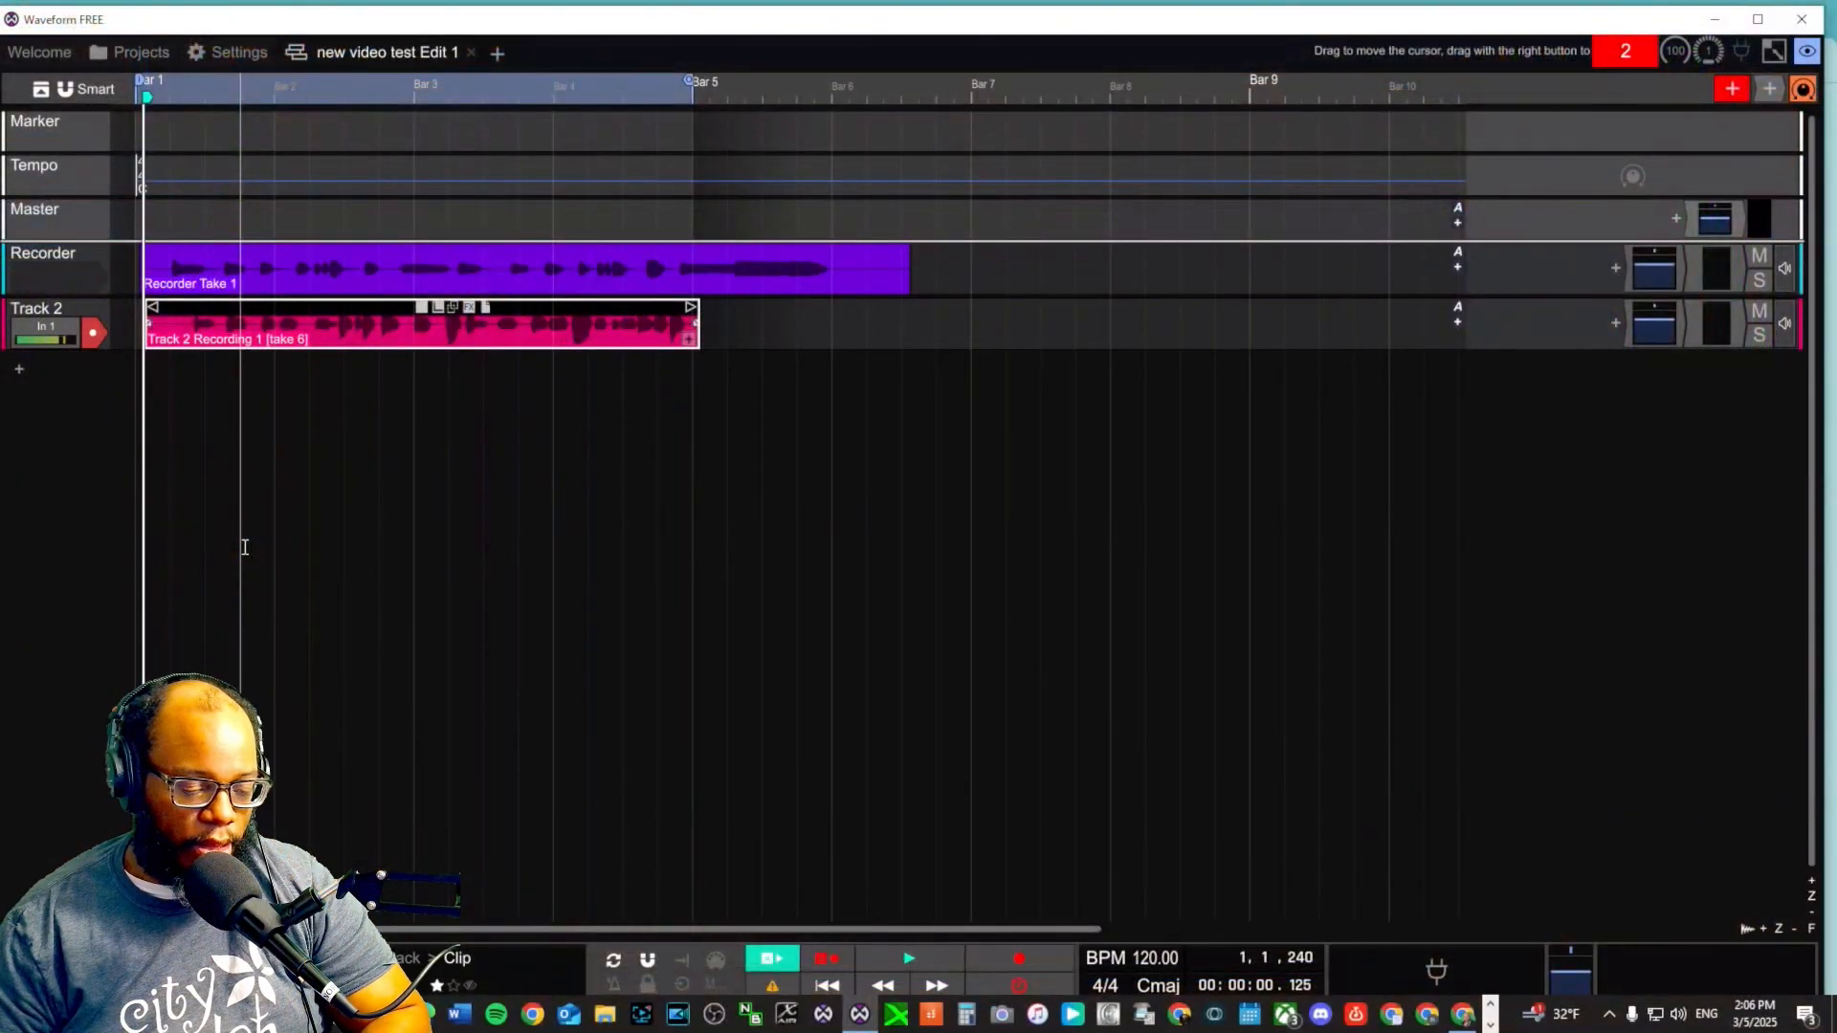
# Step: Show the browser's Racks category and expand the Racks folder under Factory Presets
pyautogui.press('2')
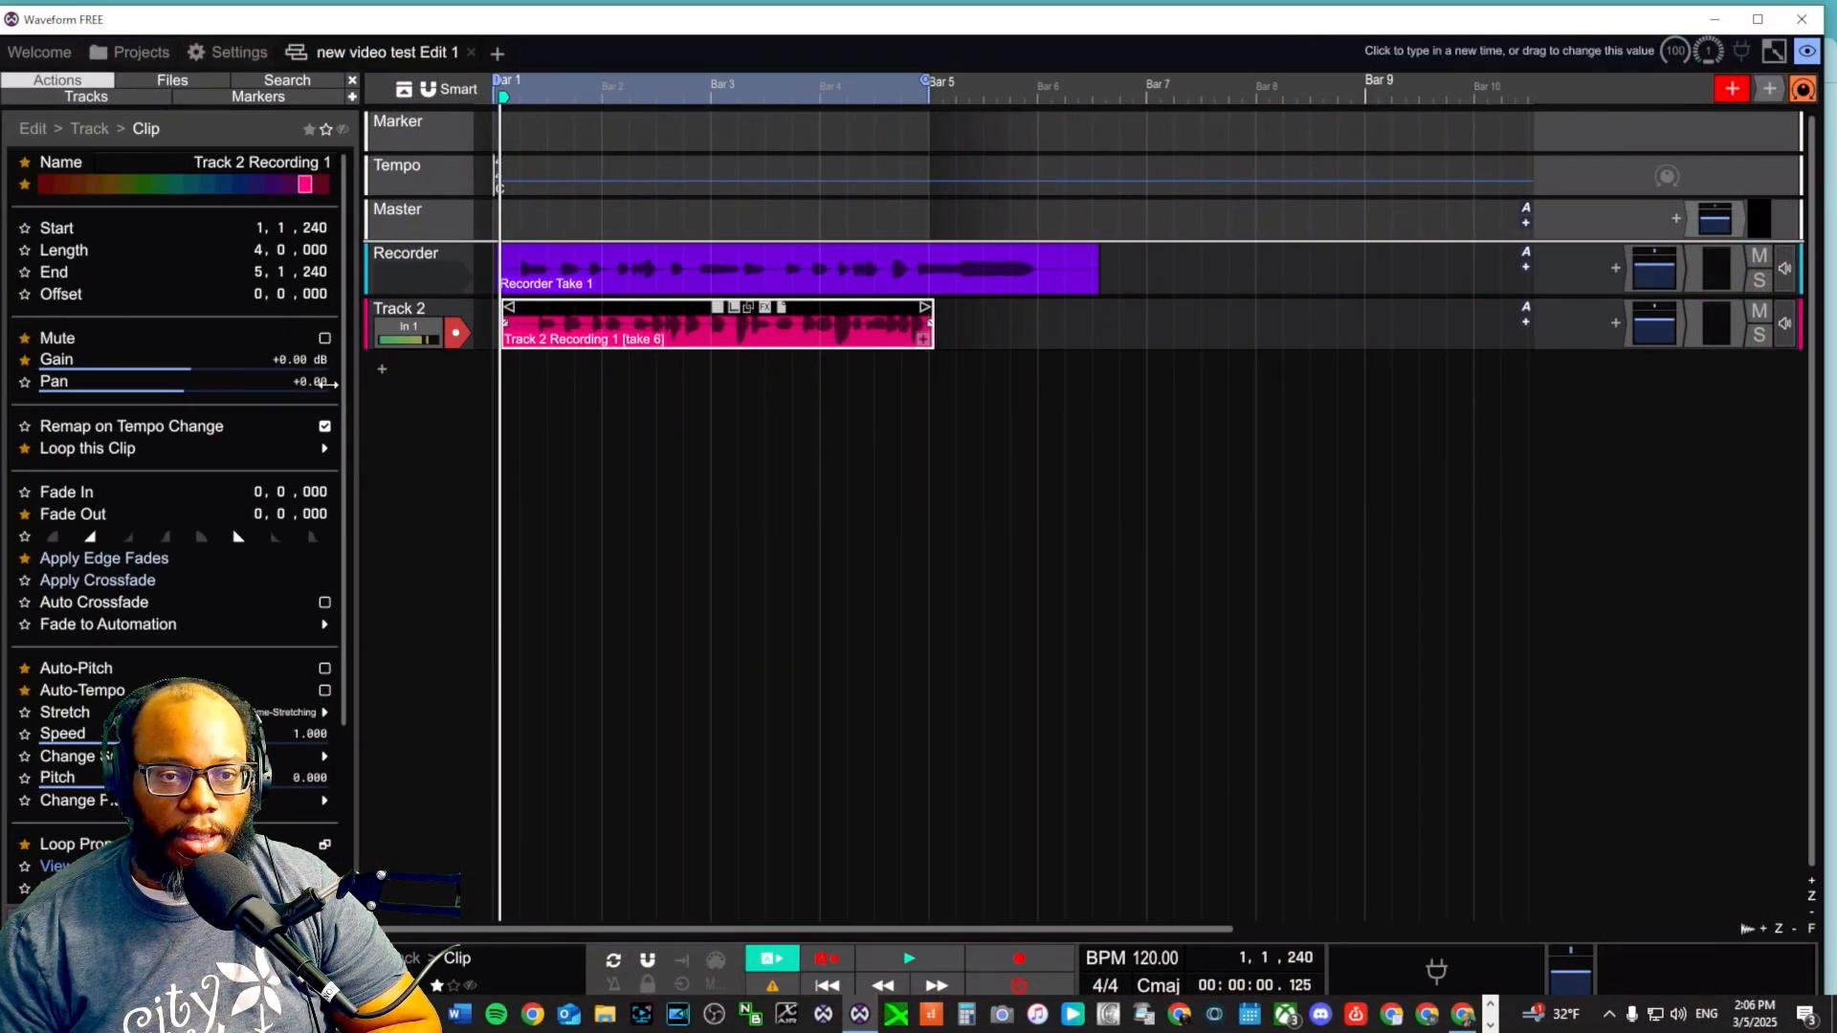
pyautogui.click(283, 82)
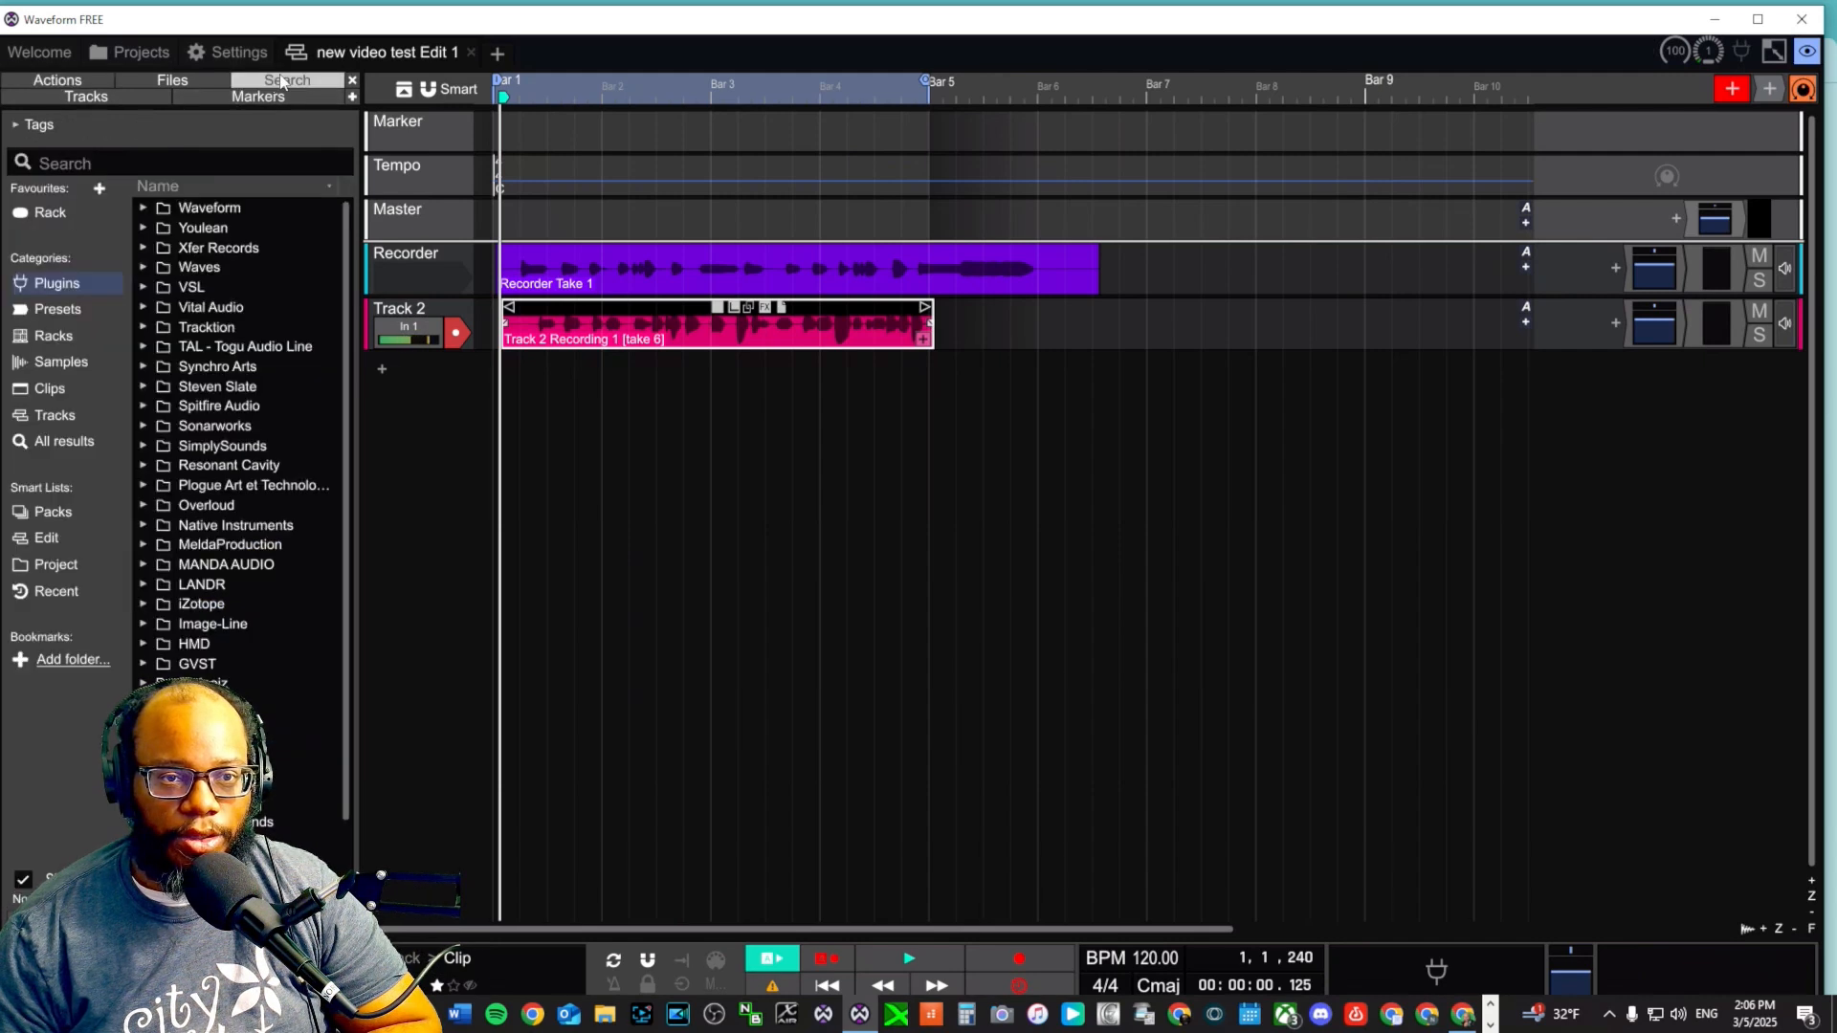
pyautogui.click(31, 336)
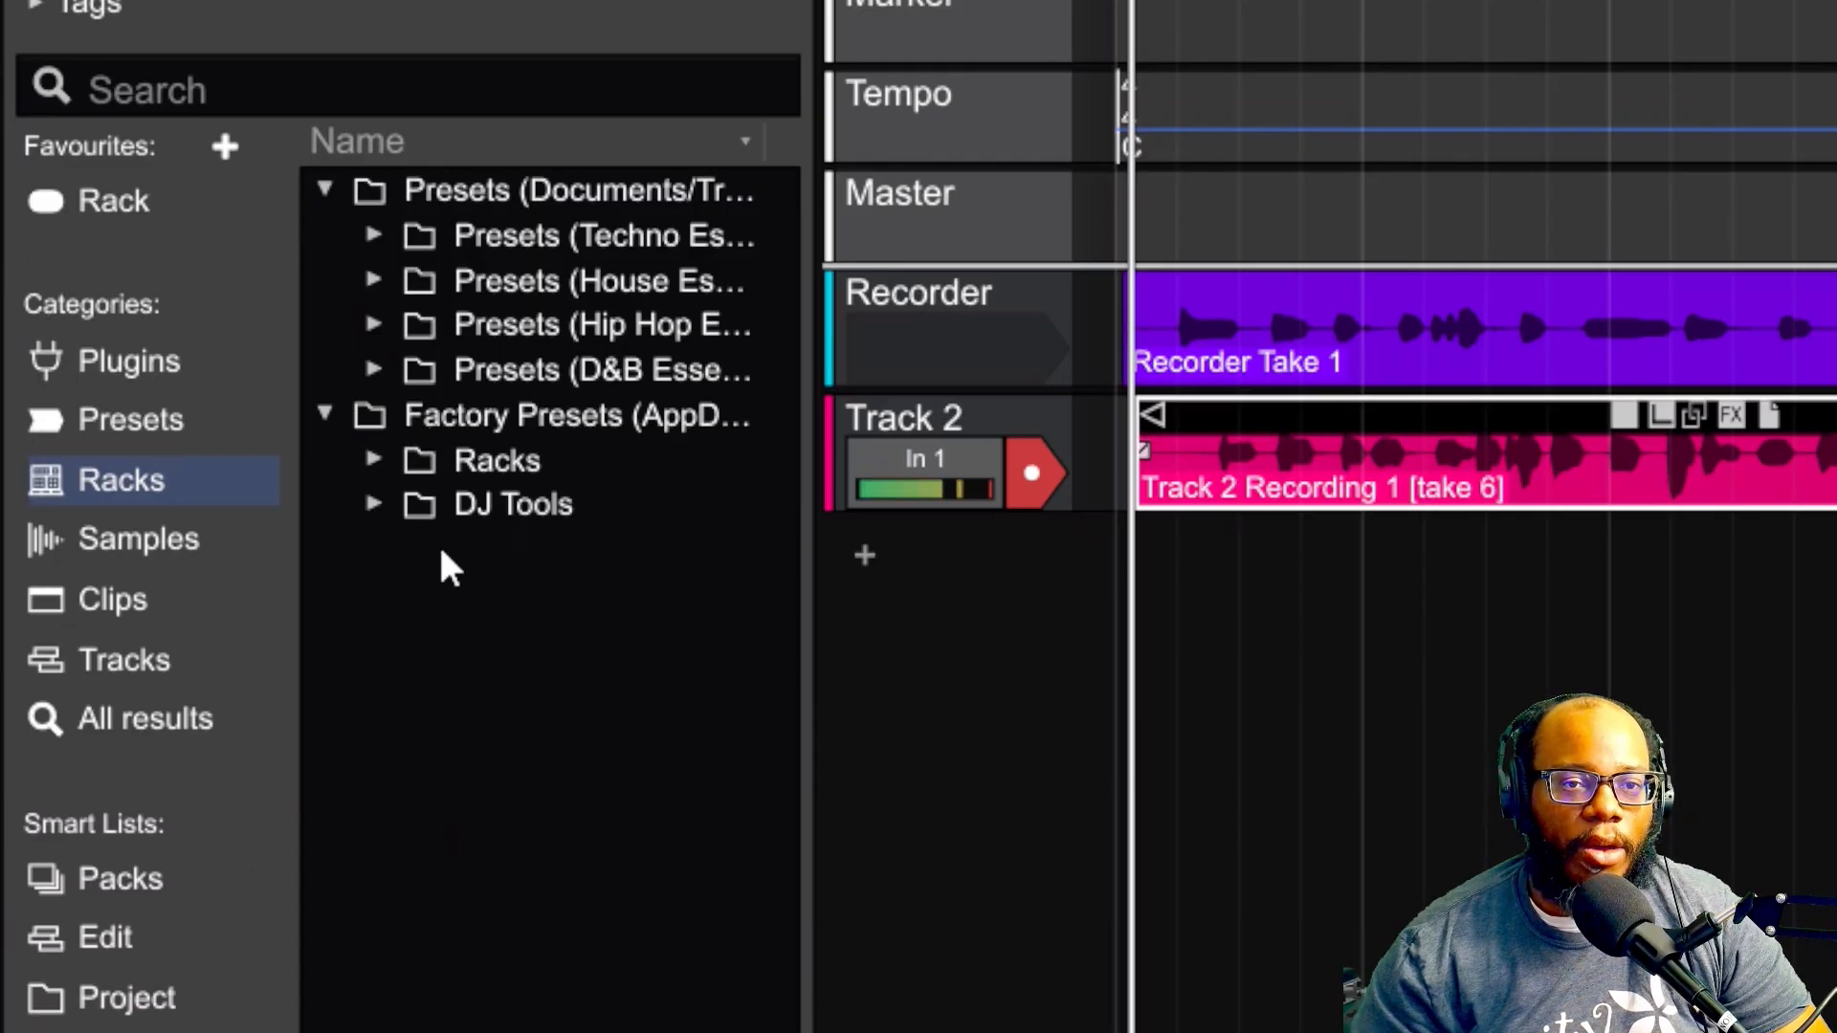
pyautogui.click(374, 461)
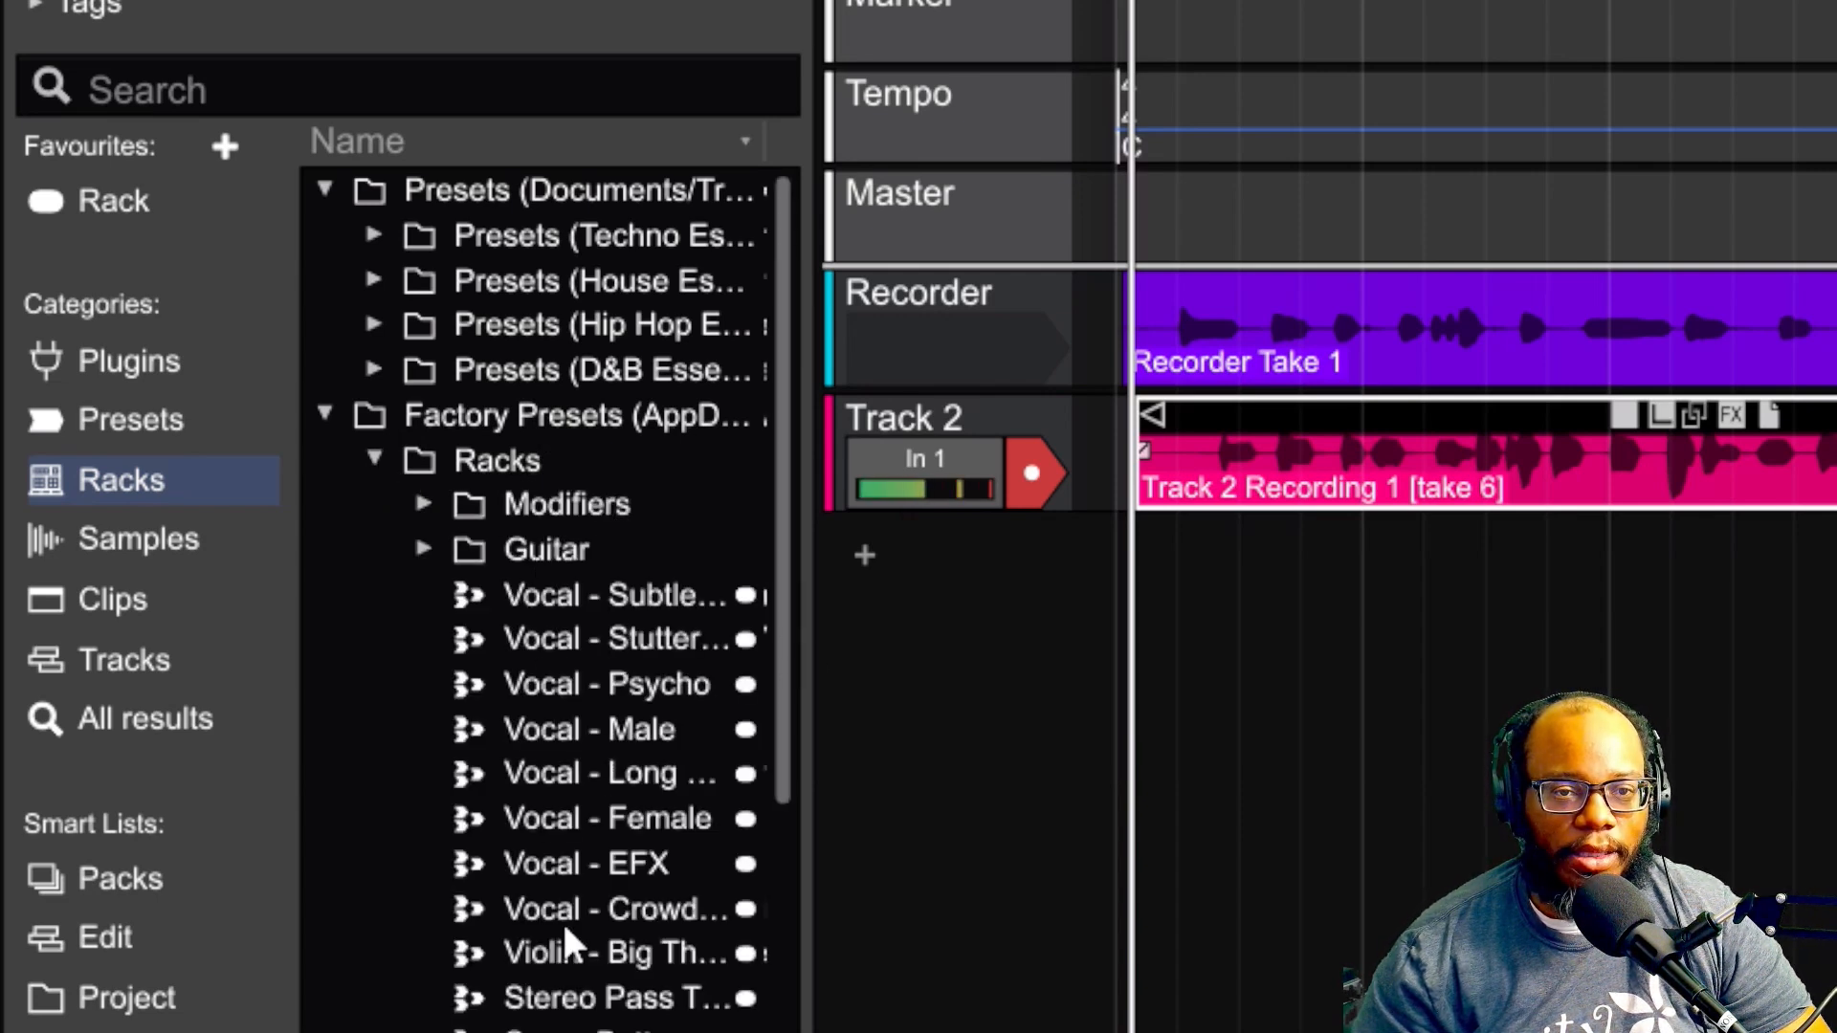
# Step: Add the factory rack Vocal - Long Delay EFX to the Recorder track and mute Track 2
pyautogui.scroll(-20, 573, 943)
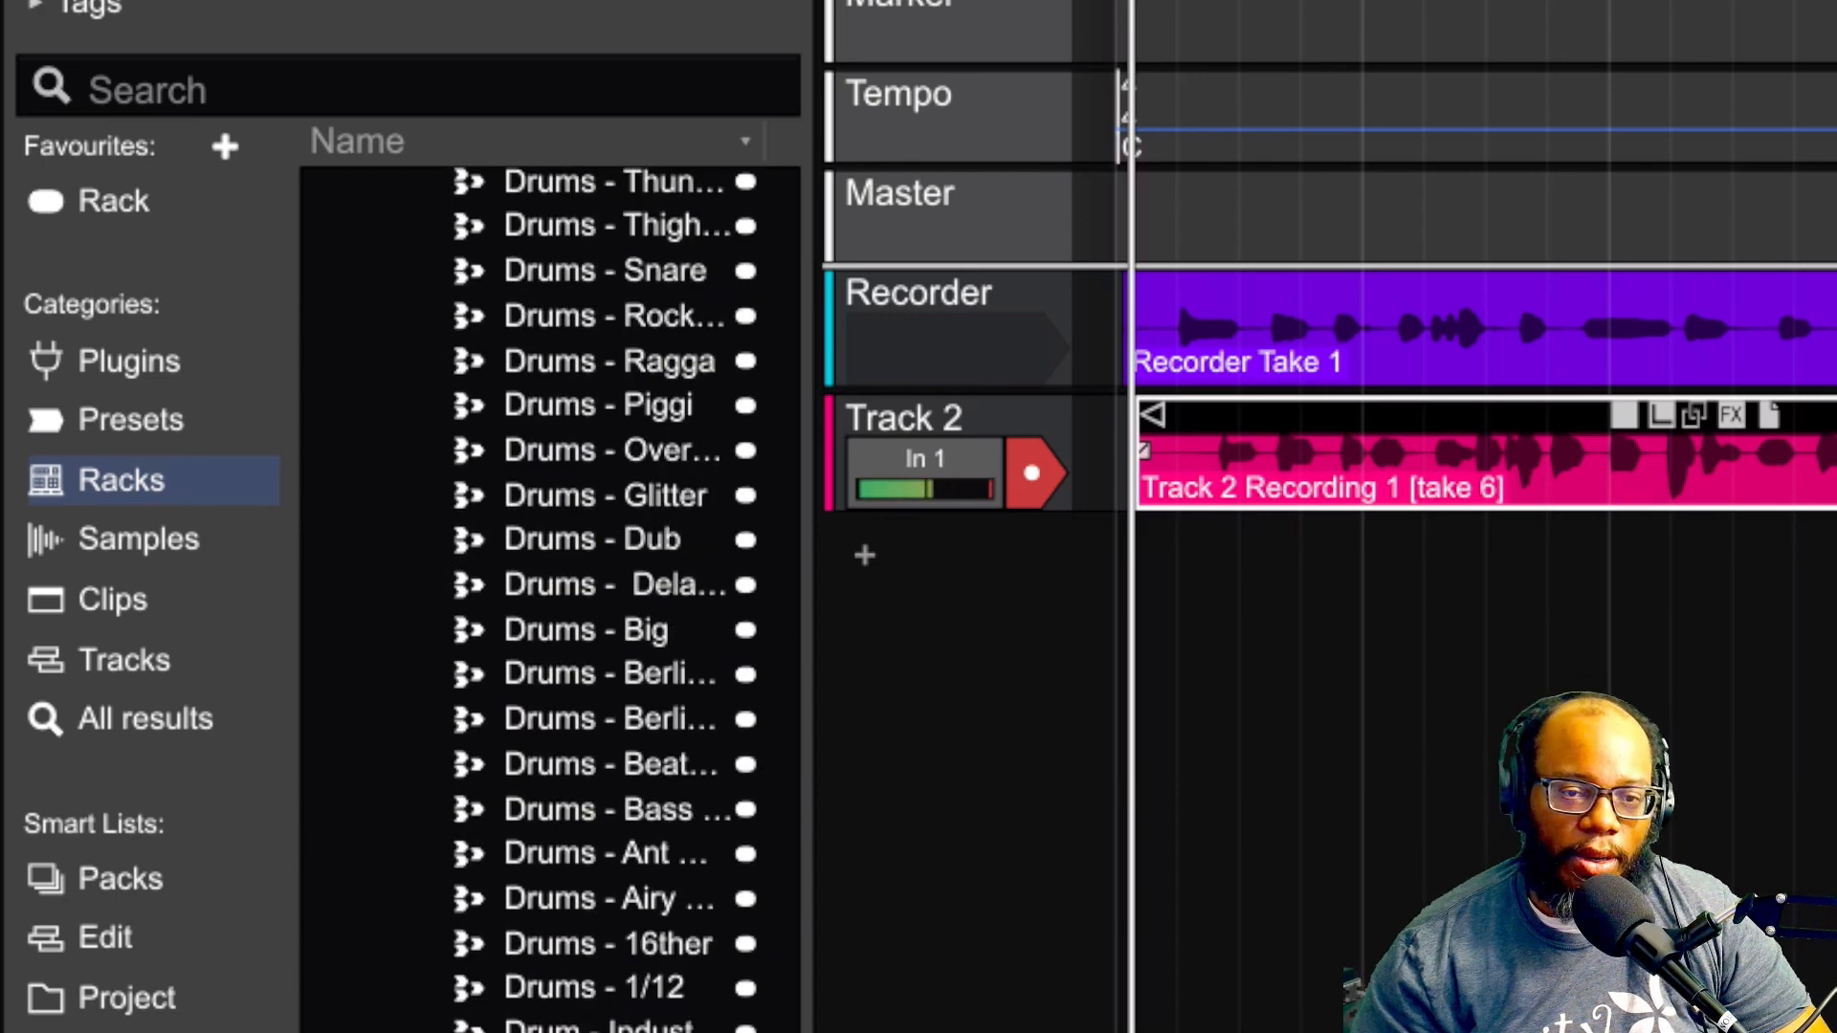
pyautogui.scroll(-1, 550, 600)
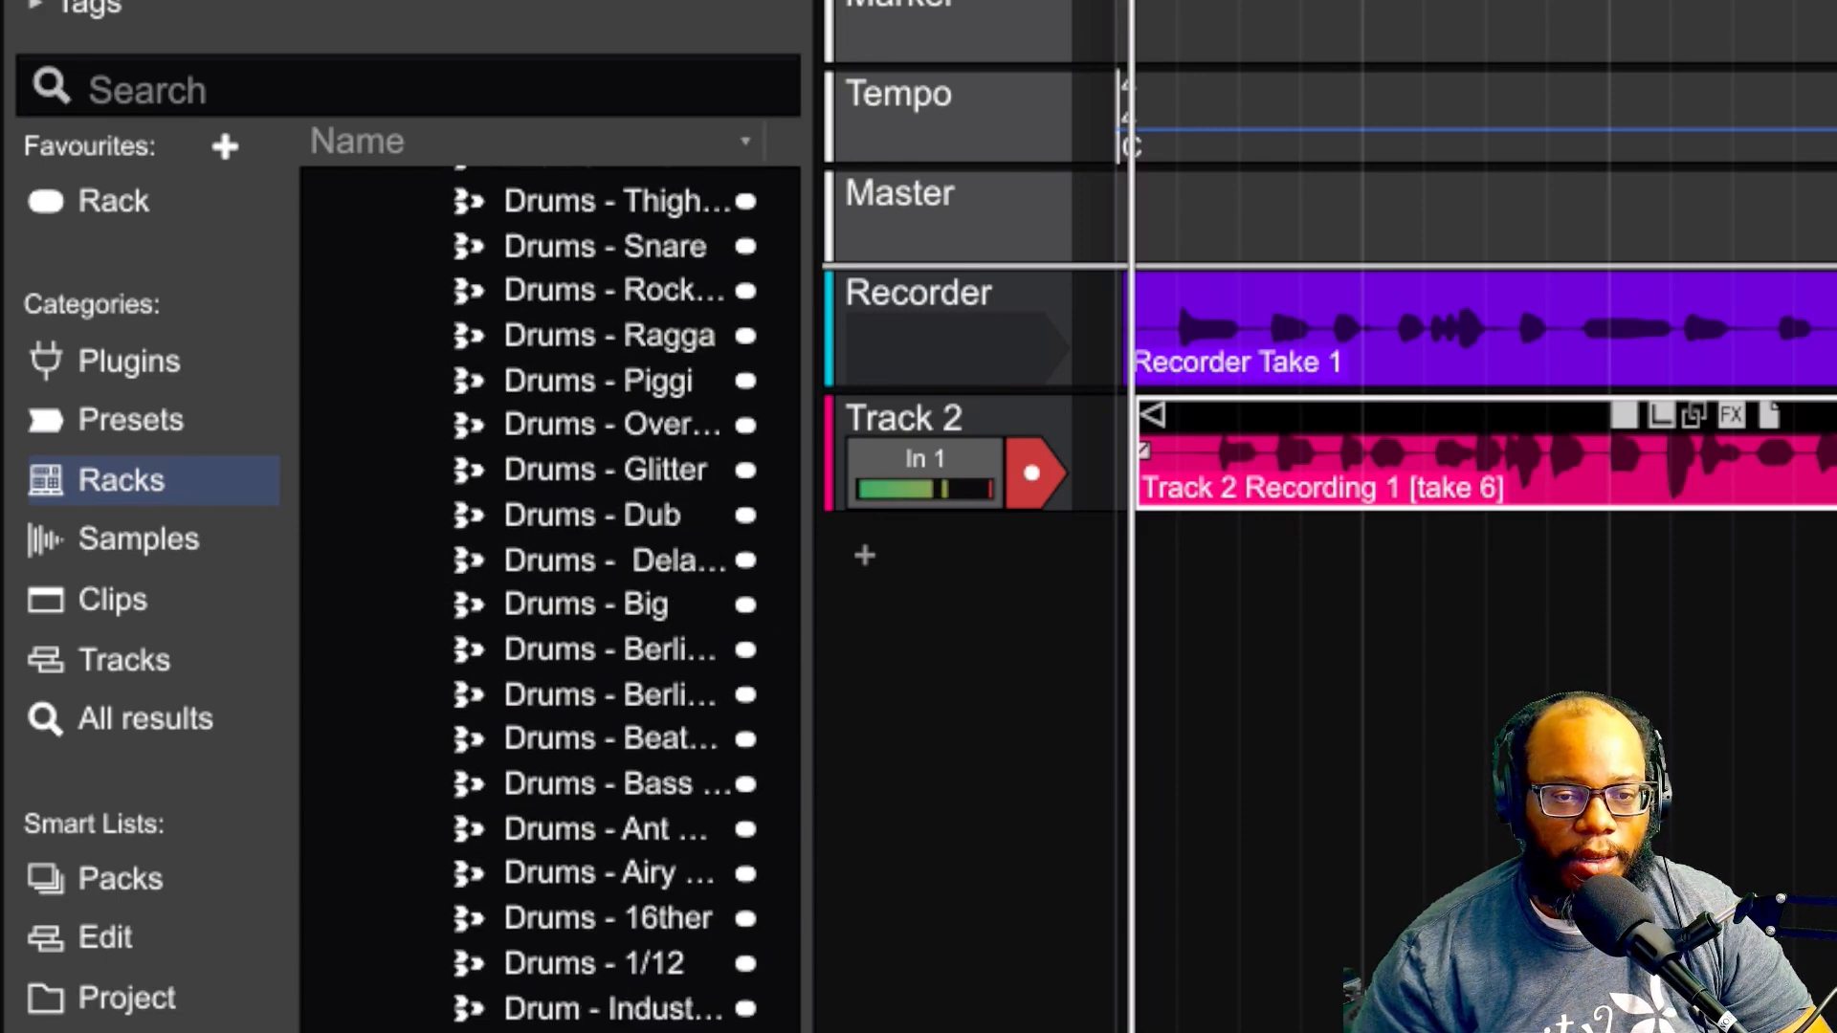
pyautogui.scroll(5, 550, 600)
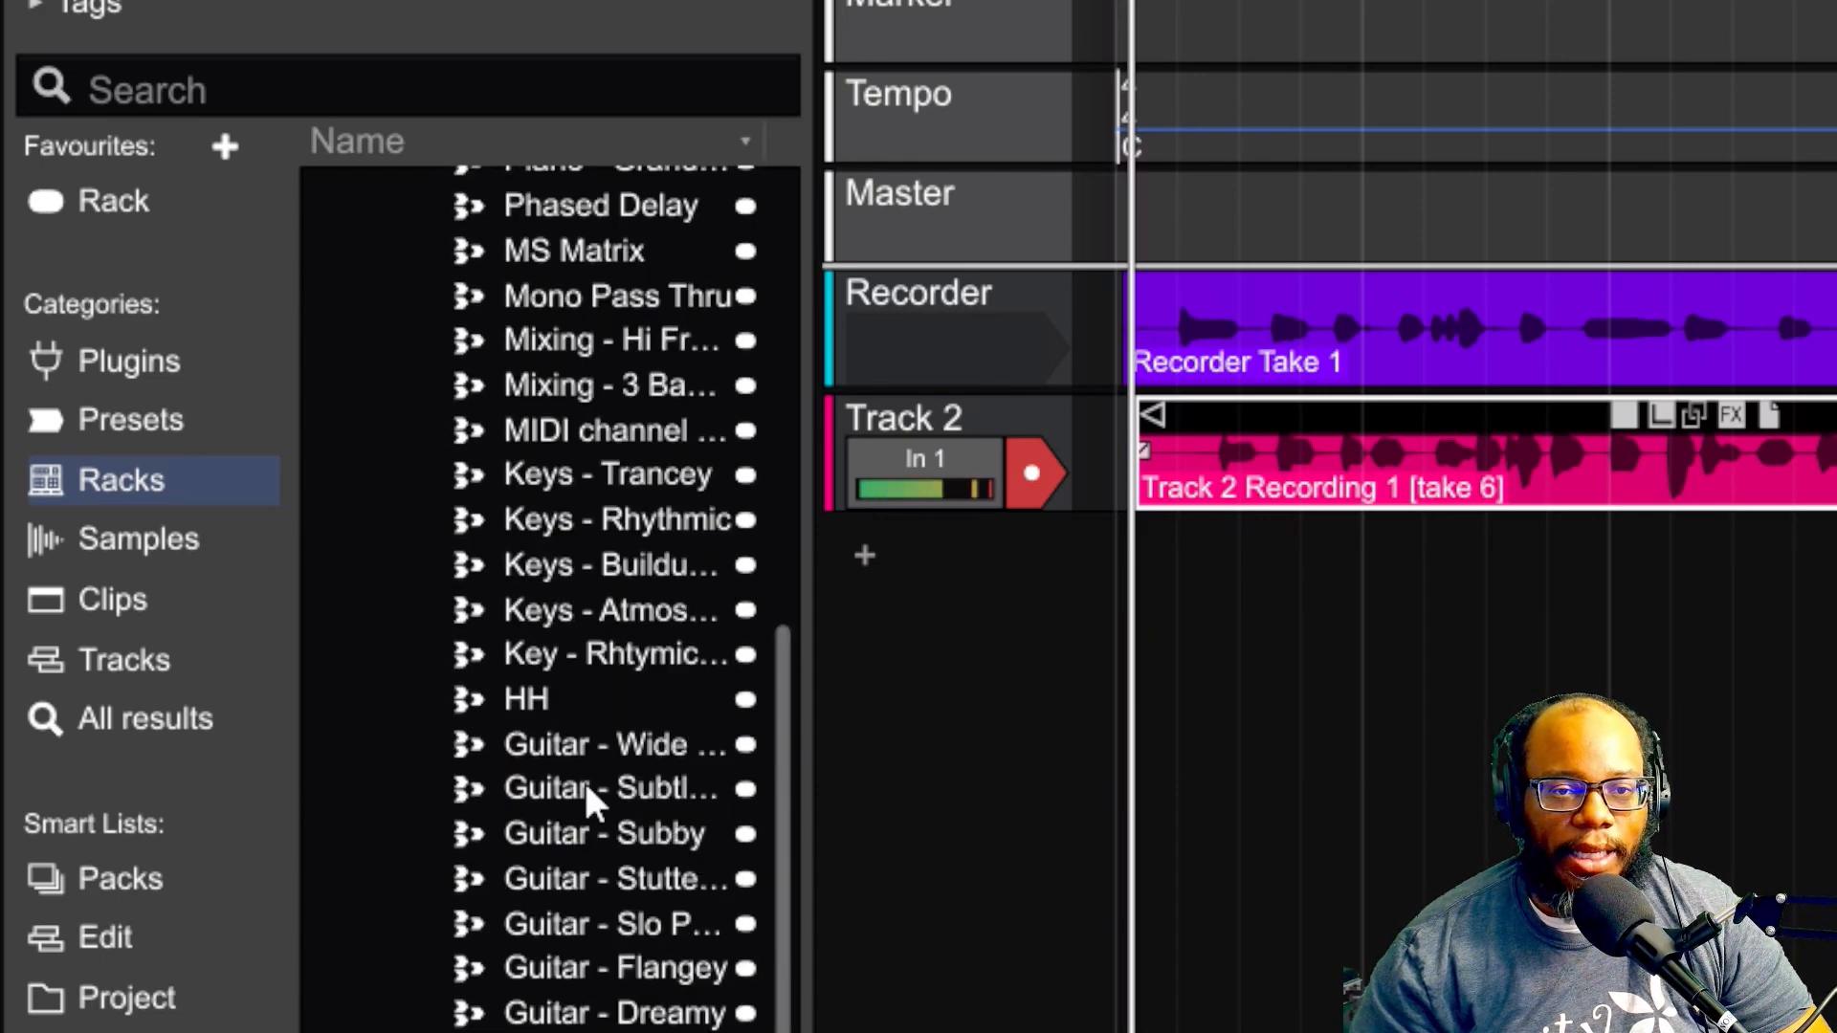
pyautogui.scroll(3, 594, 799)
pyautogui.scroll(3, 603, 865)
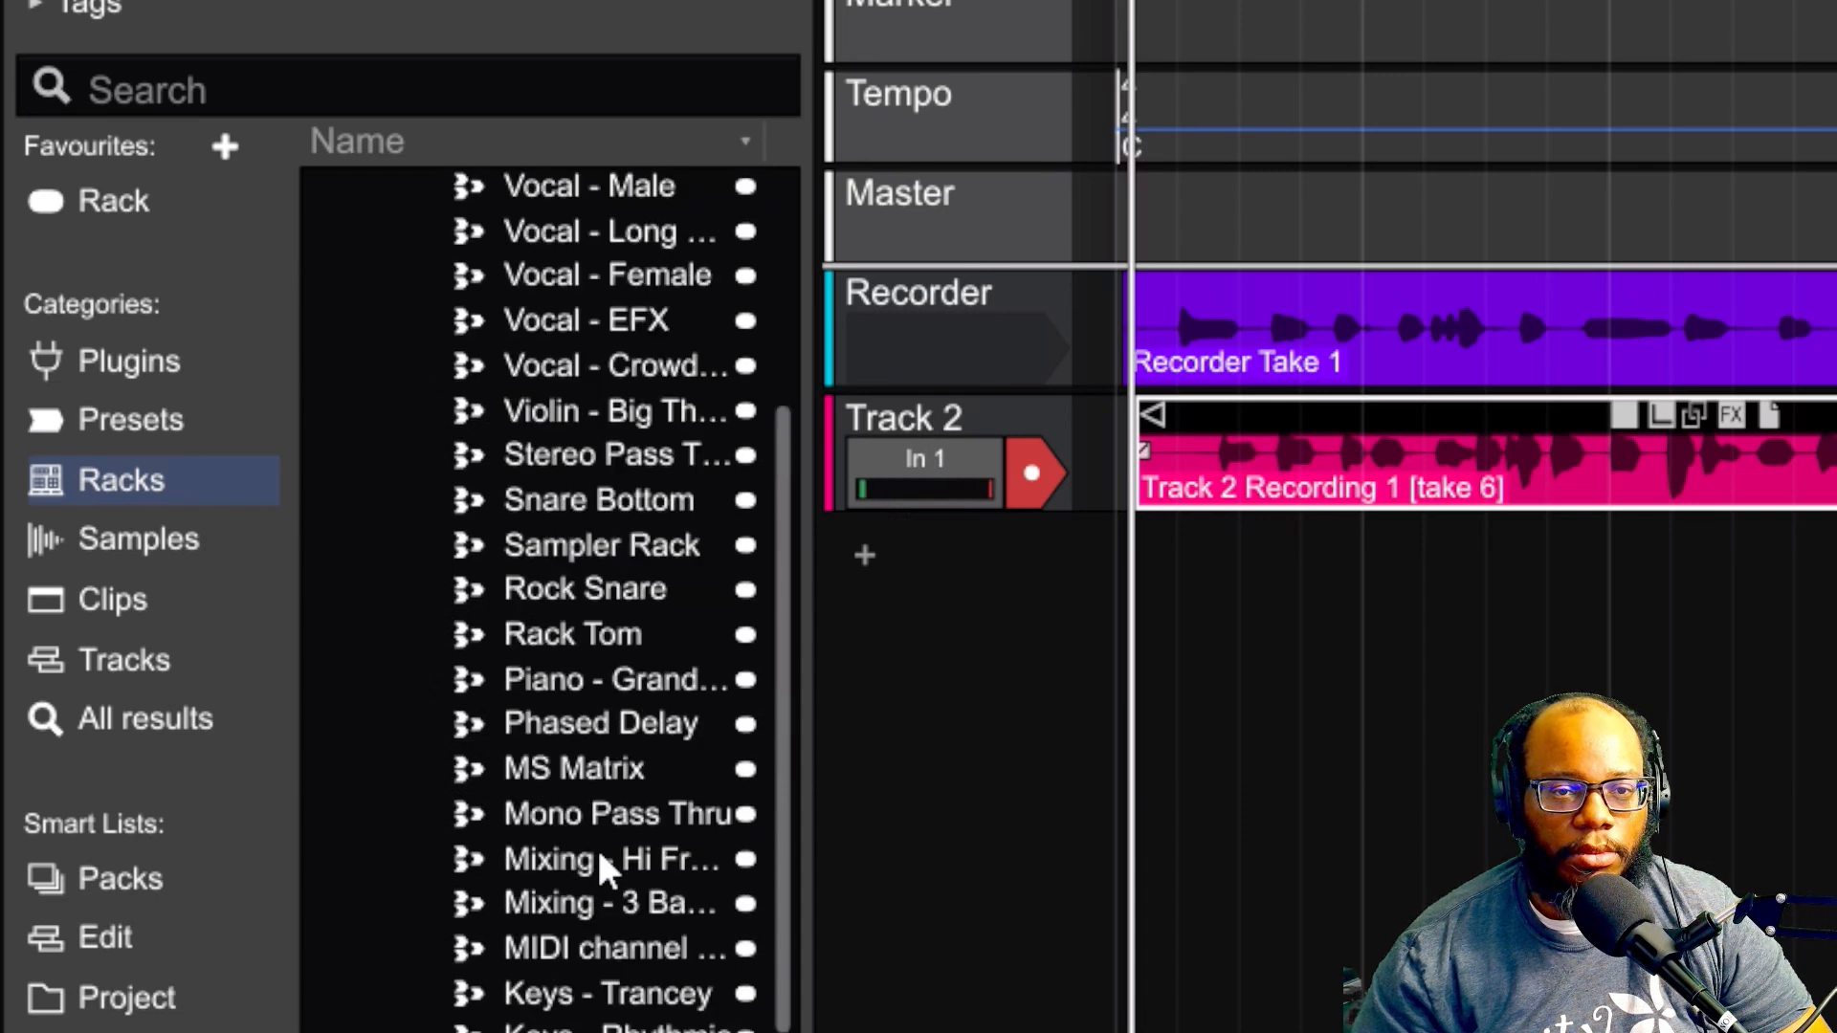
pyautogui.scroll(3, 603, 869)
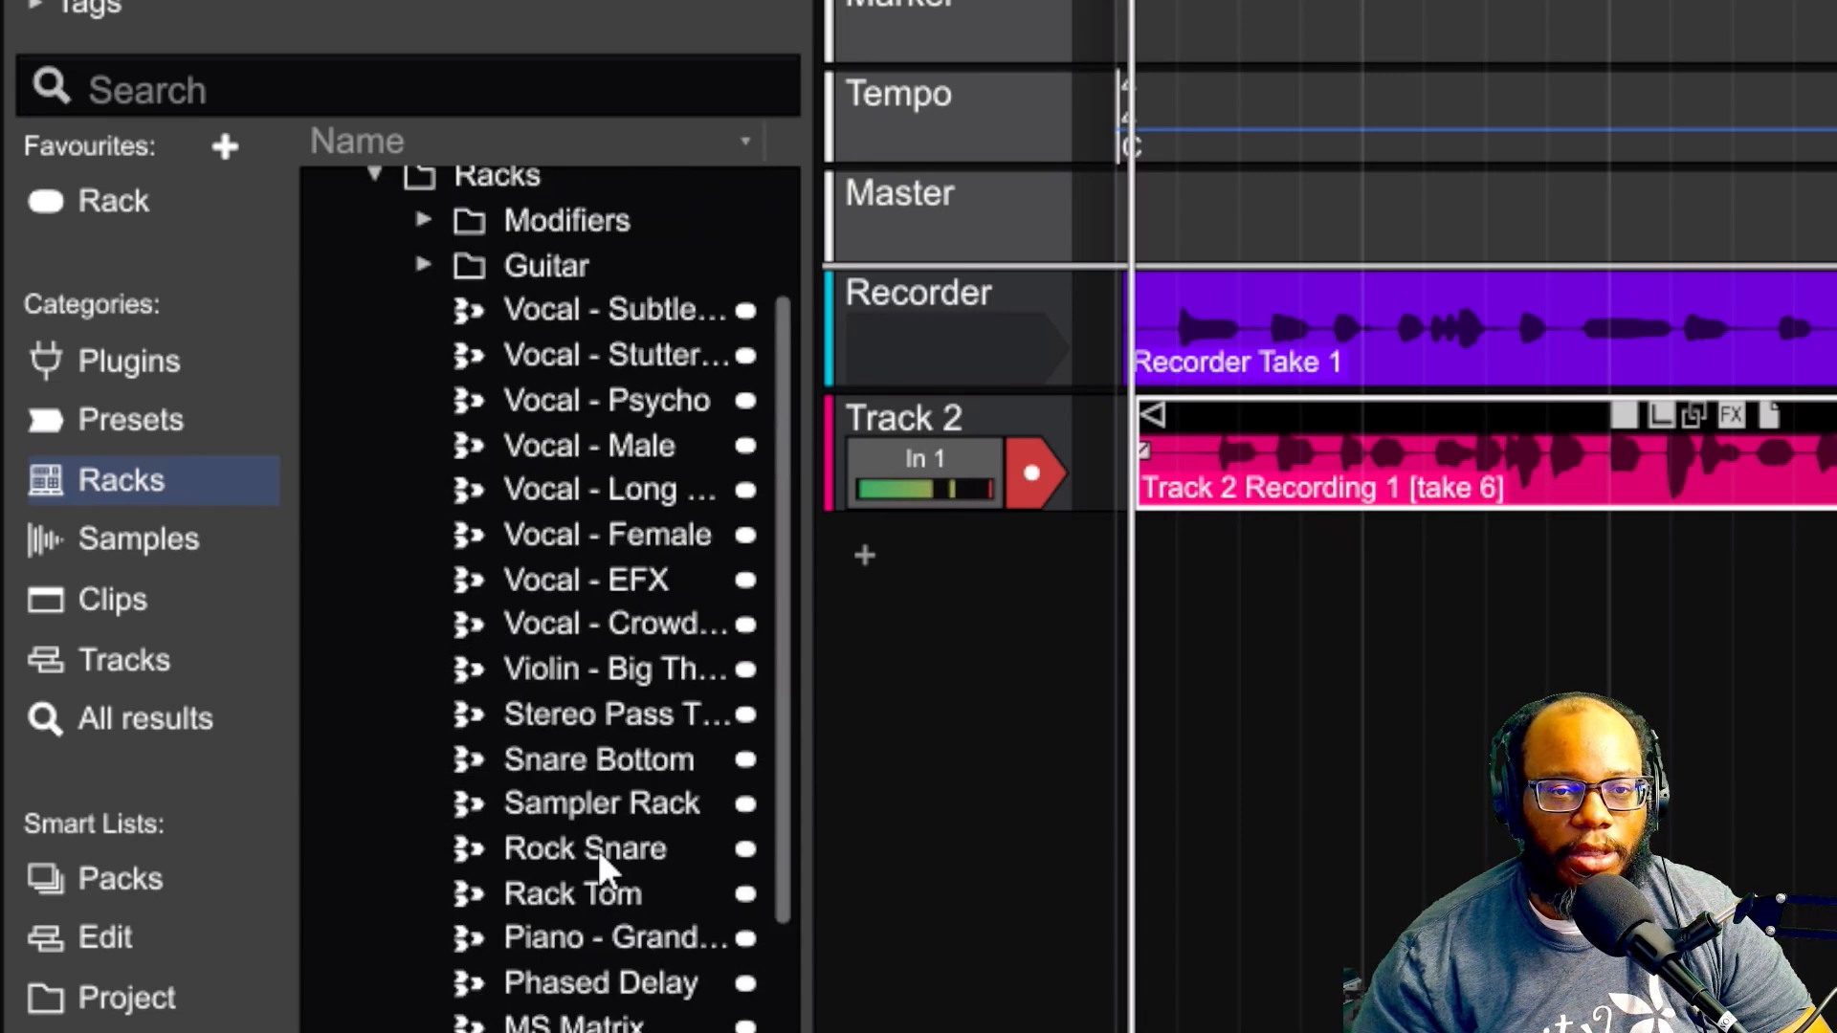
pyautogui.click(550, 493)
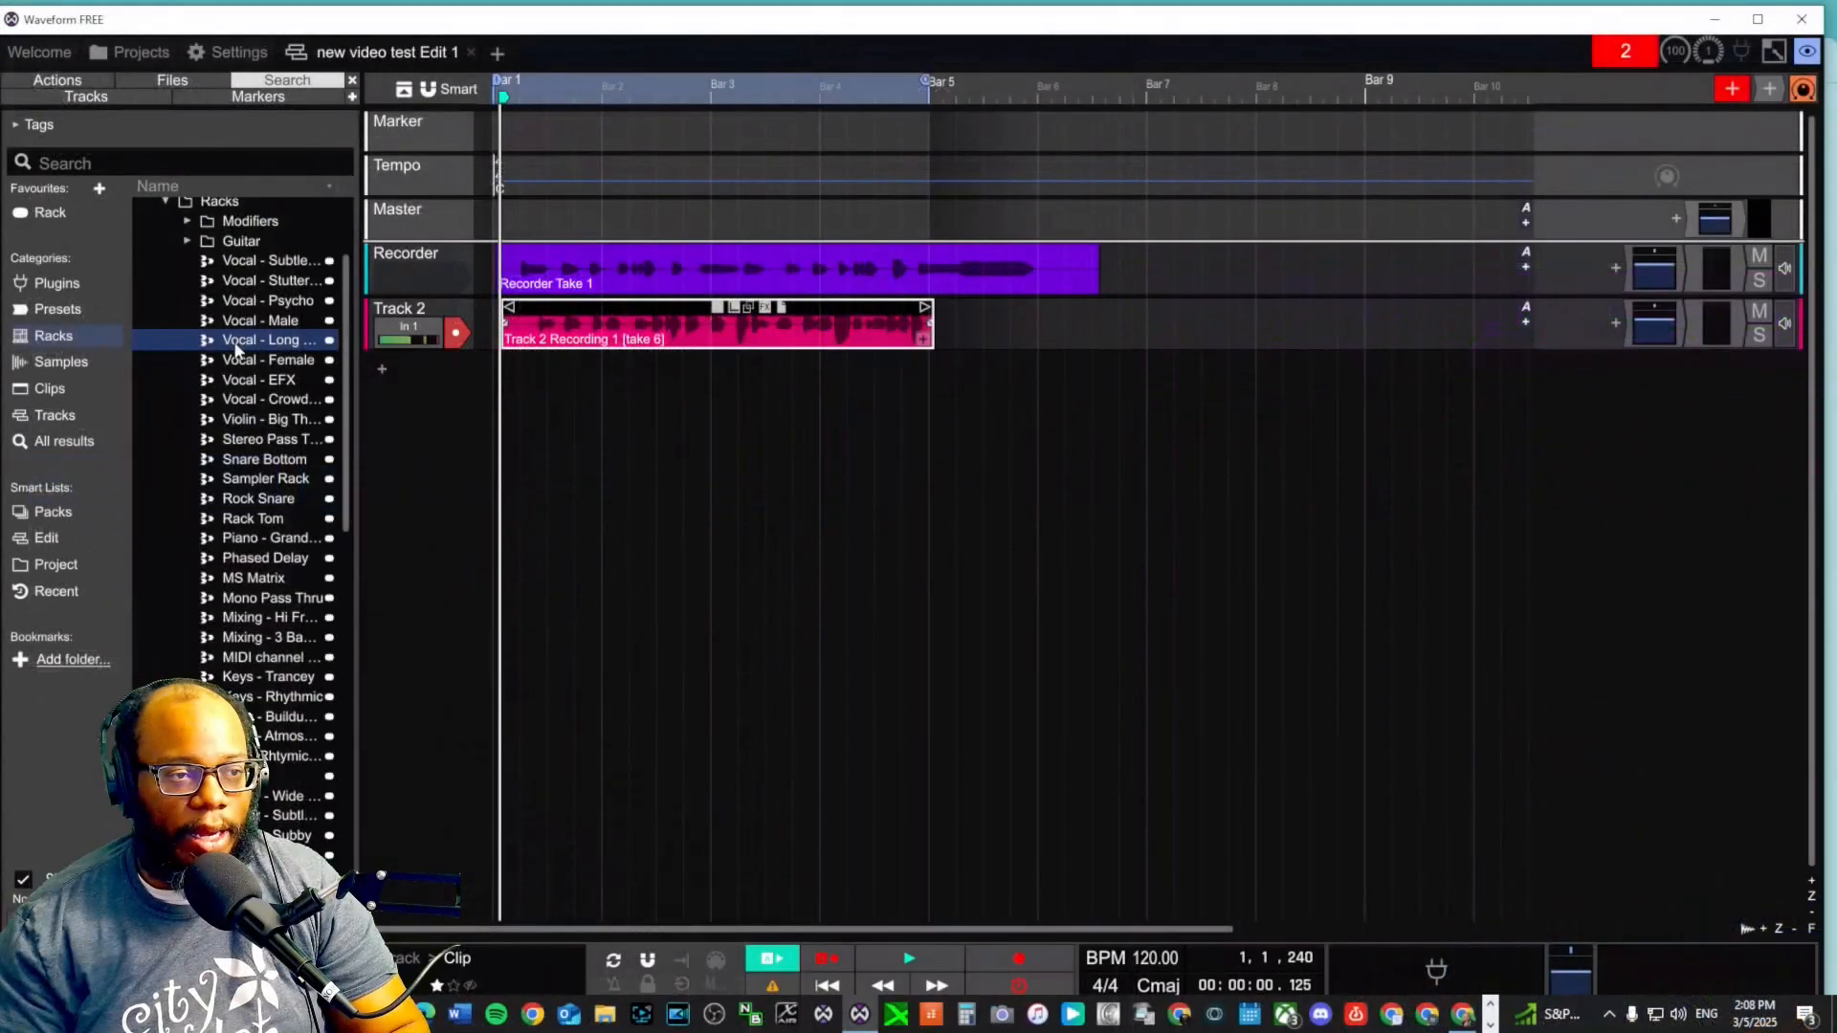
pyautogui.moveTo(237, 350); pyautogui.dragTo(1571, 278)
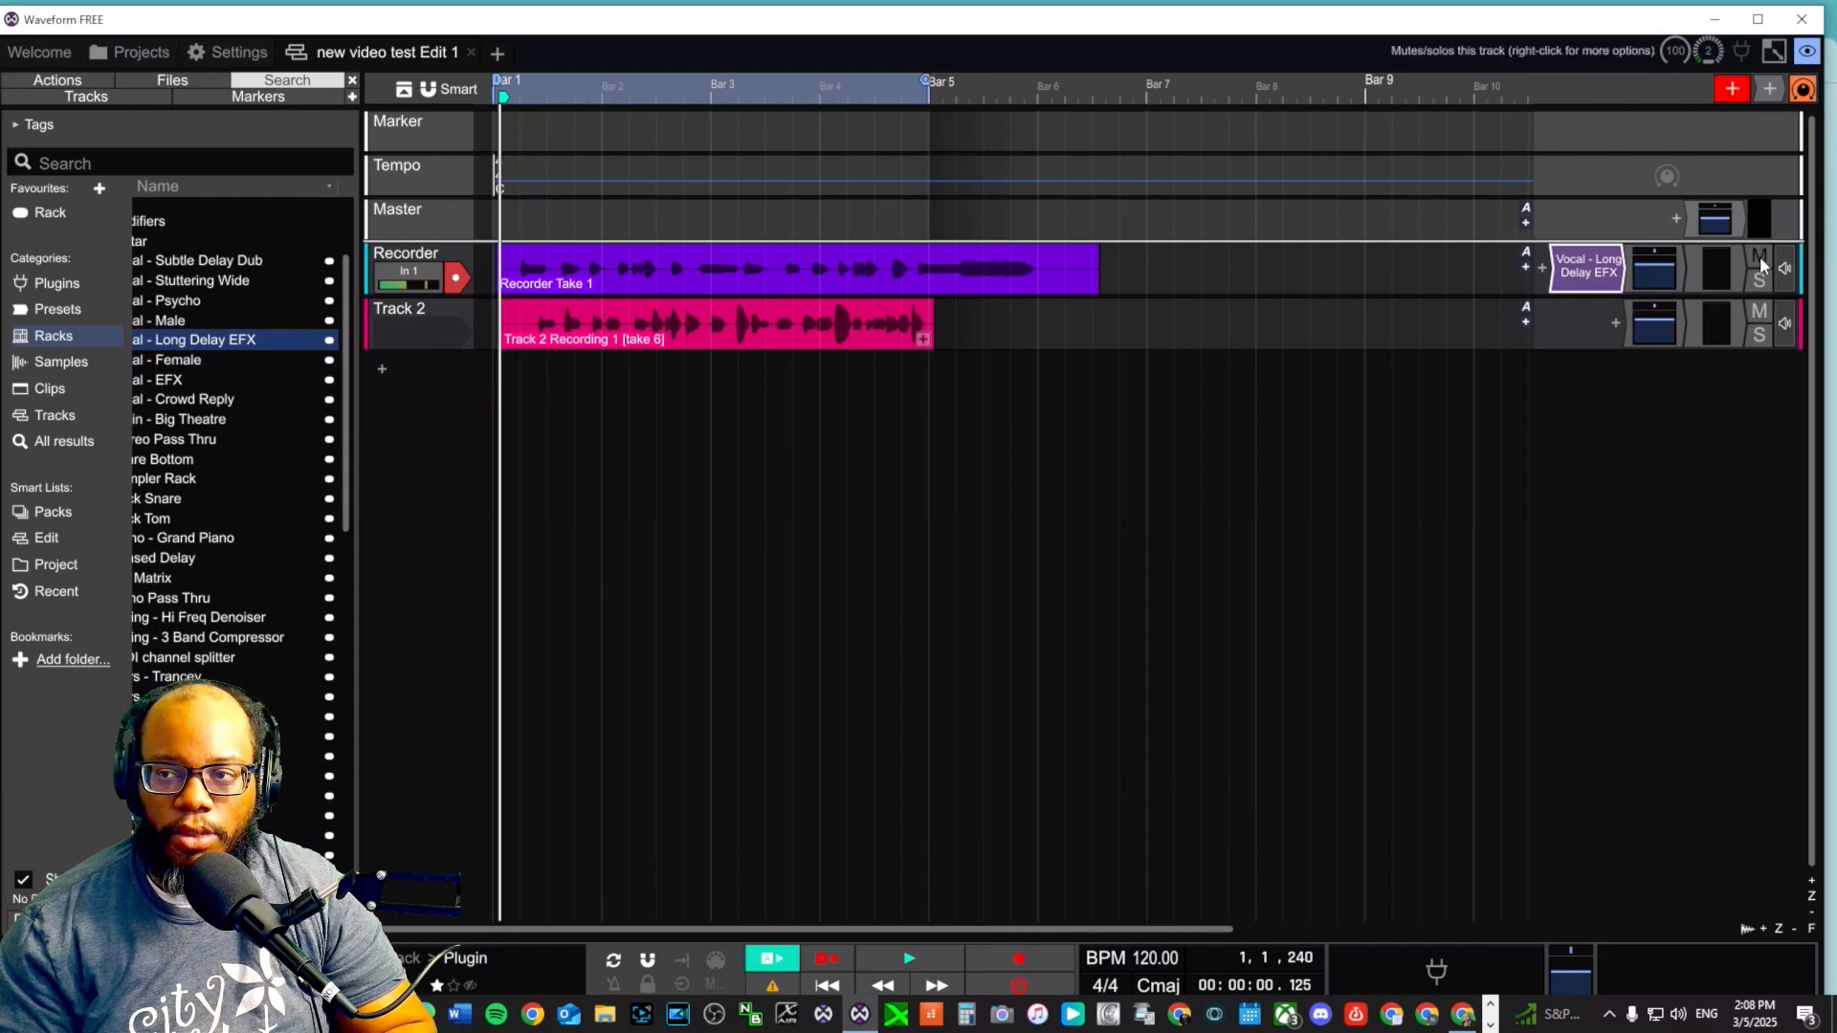
pyautogui.click(1758, 313)
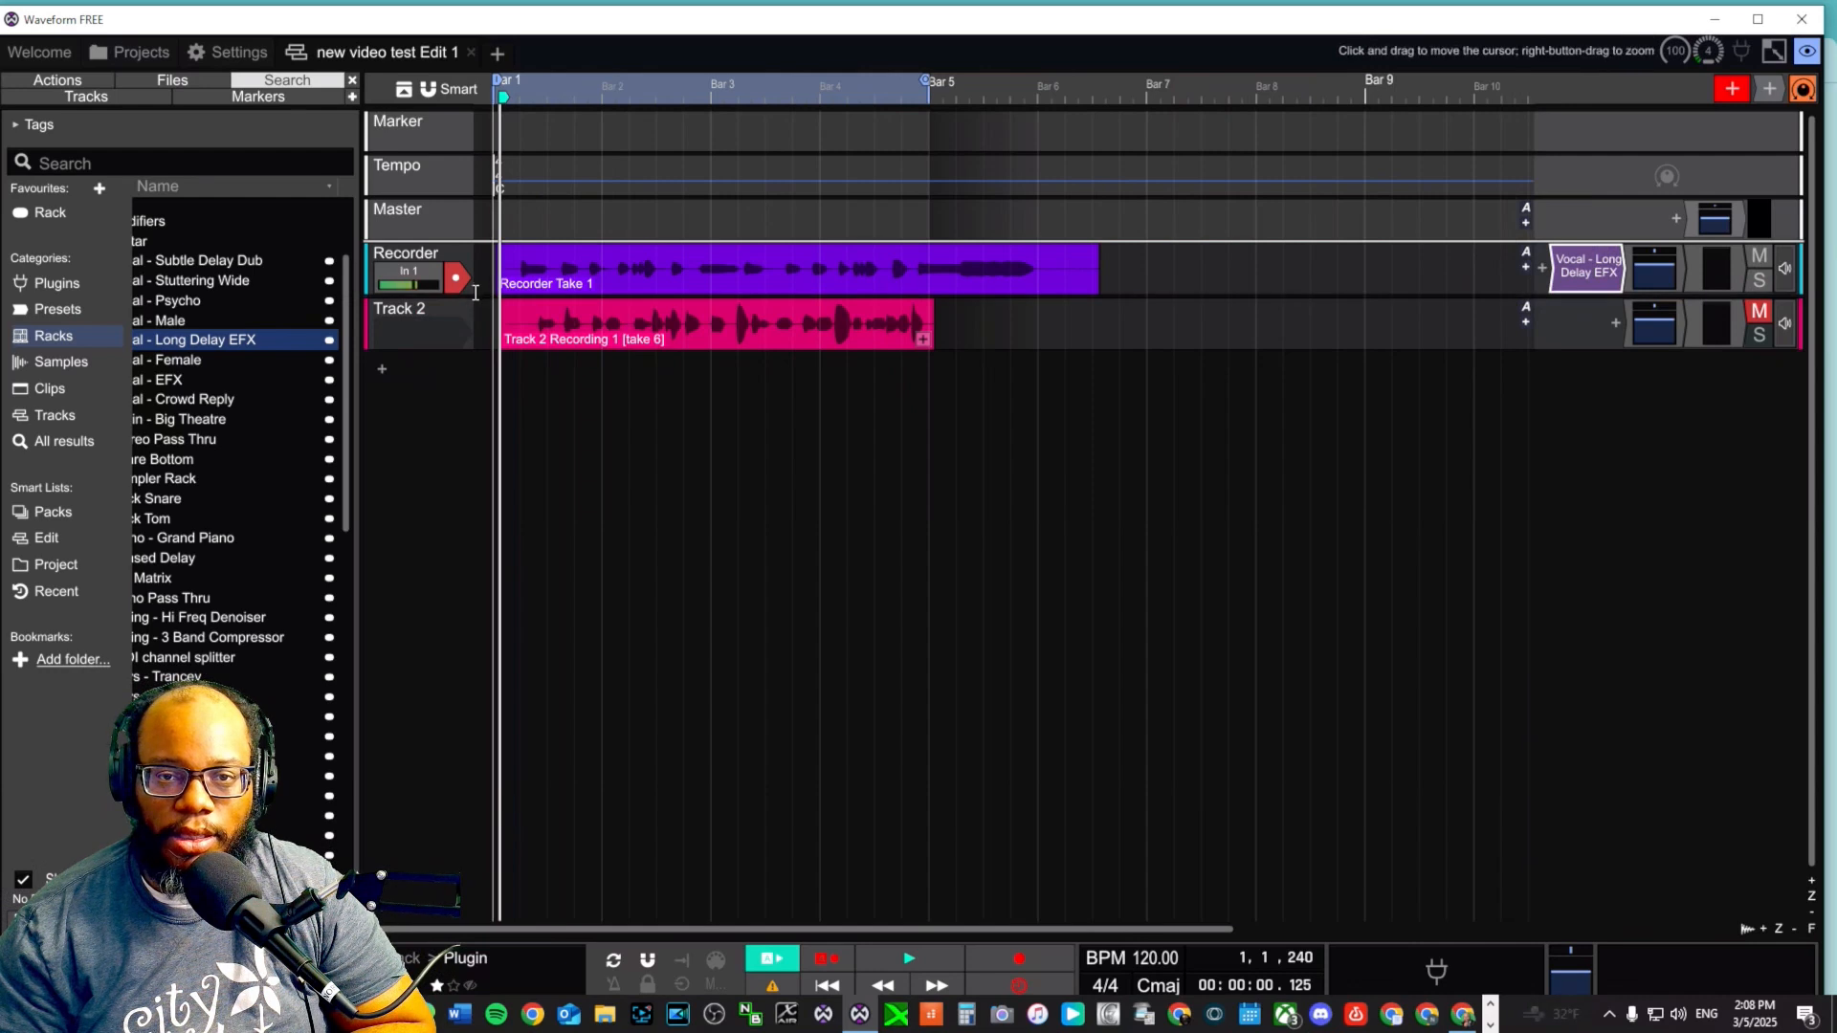
# Step: Make the Recorder track taller and open its Vocal - Long Delay EFX rack in an enlarged rack editor
pyautogui.moveTo(470, 297); pyautogui.dragTo(470, 565)
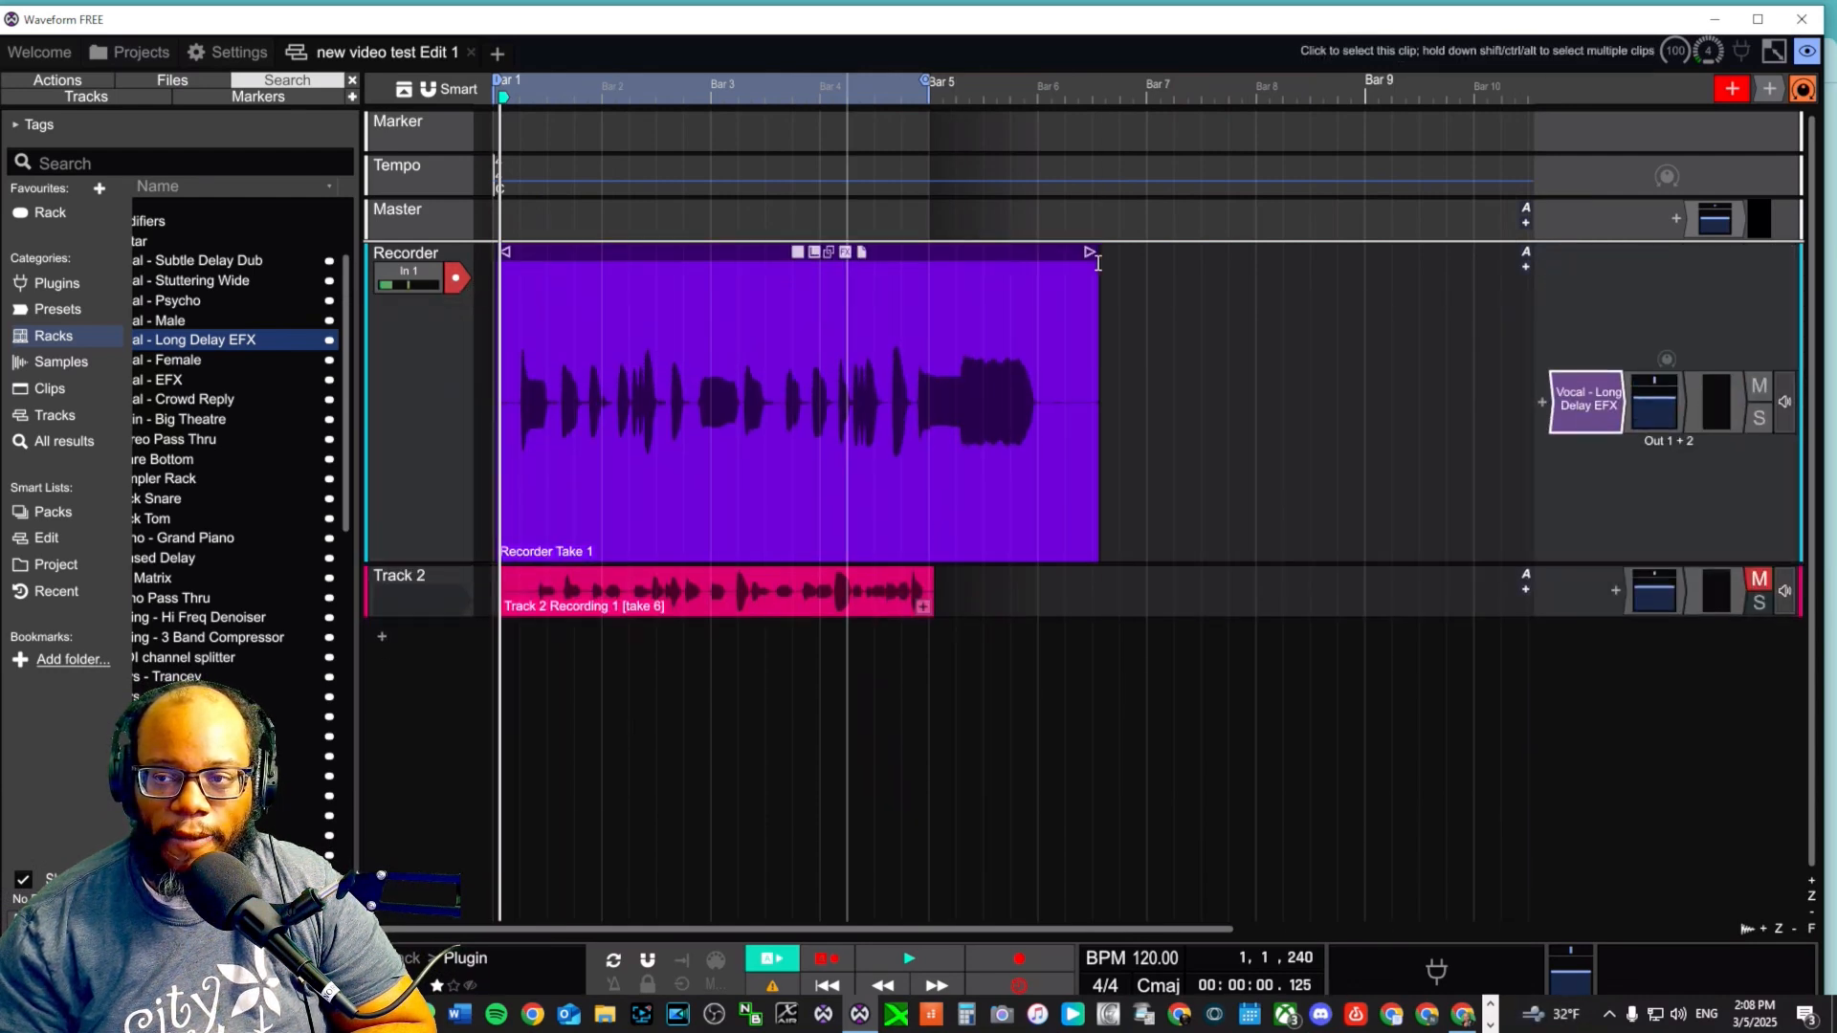
pyautogui.click(1583, 412)
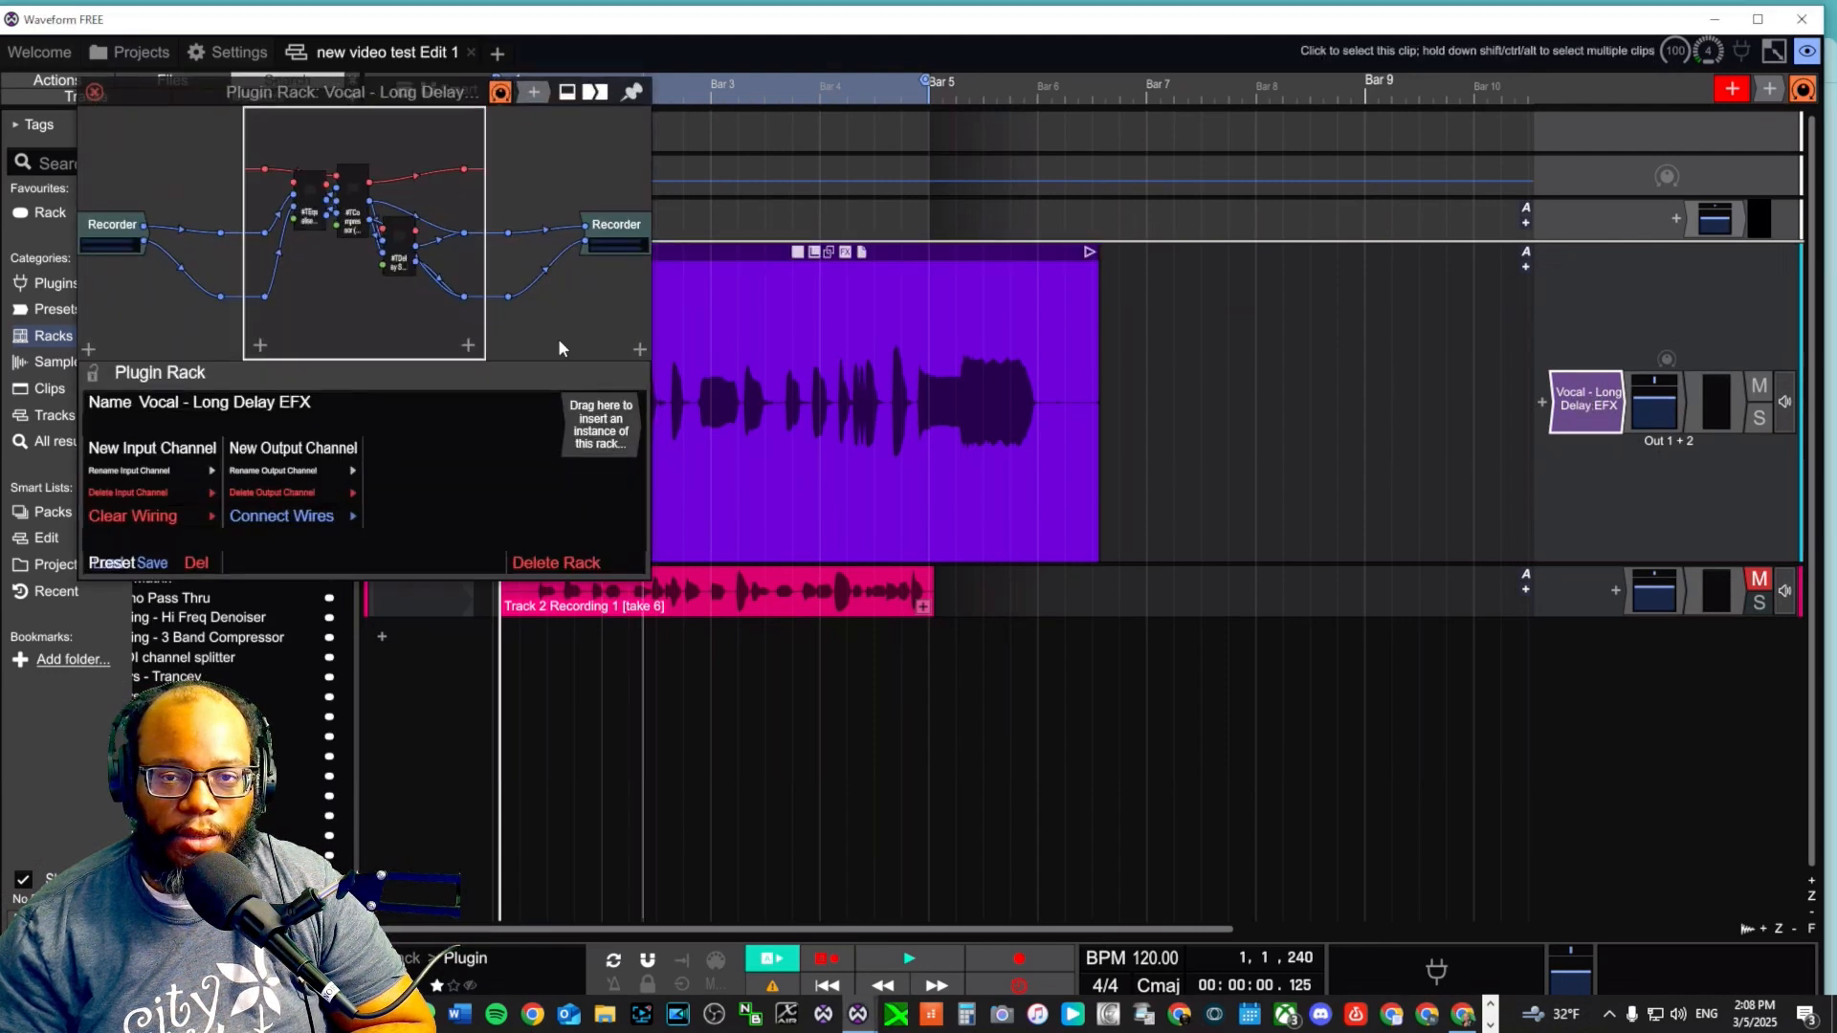
pyautogui.moveTo(647, 573); pyautogui.dragTo(1630, 874)
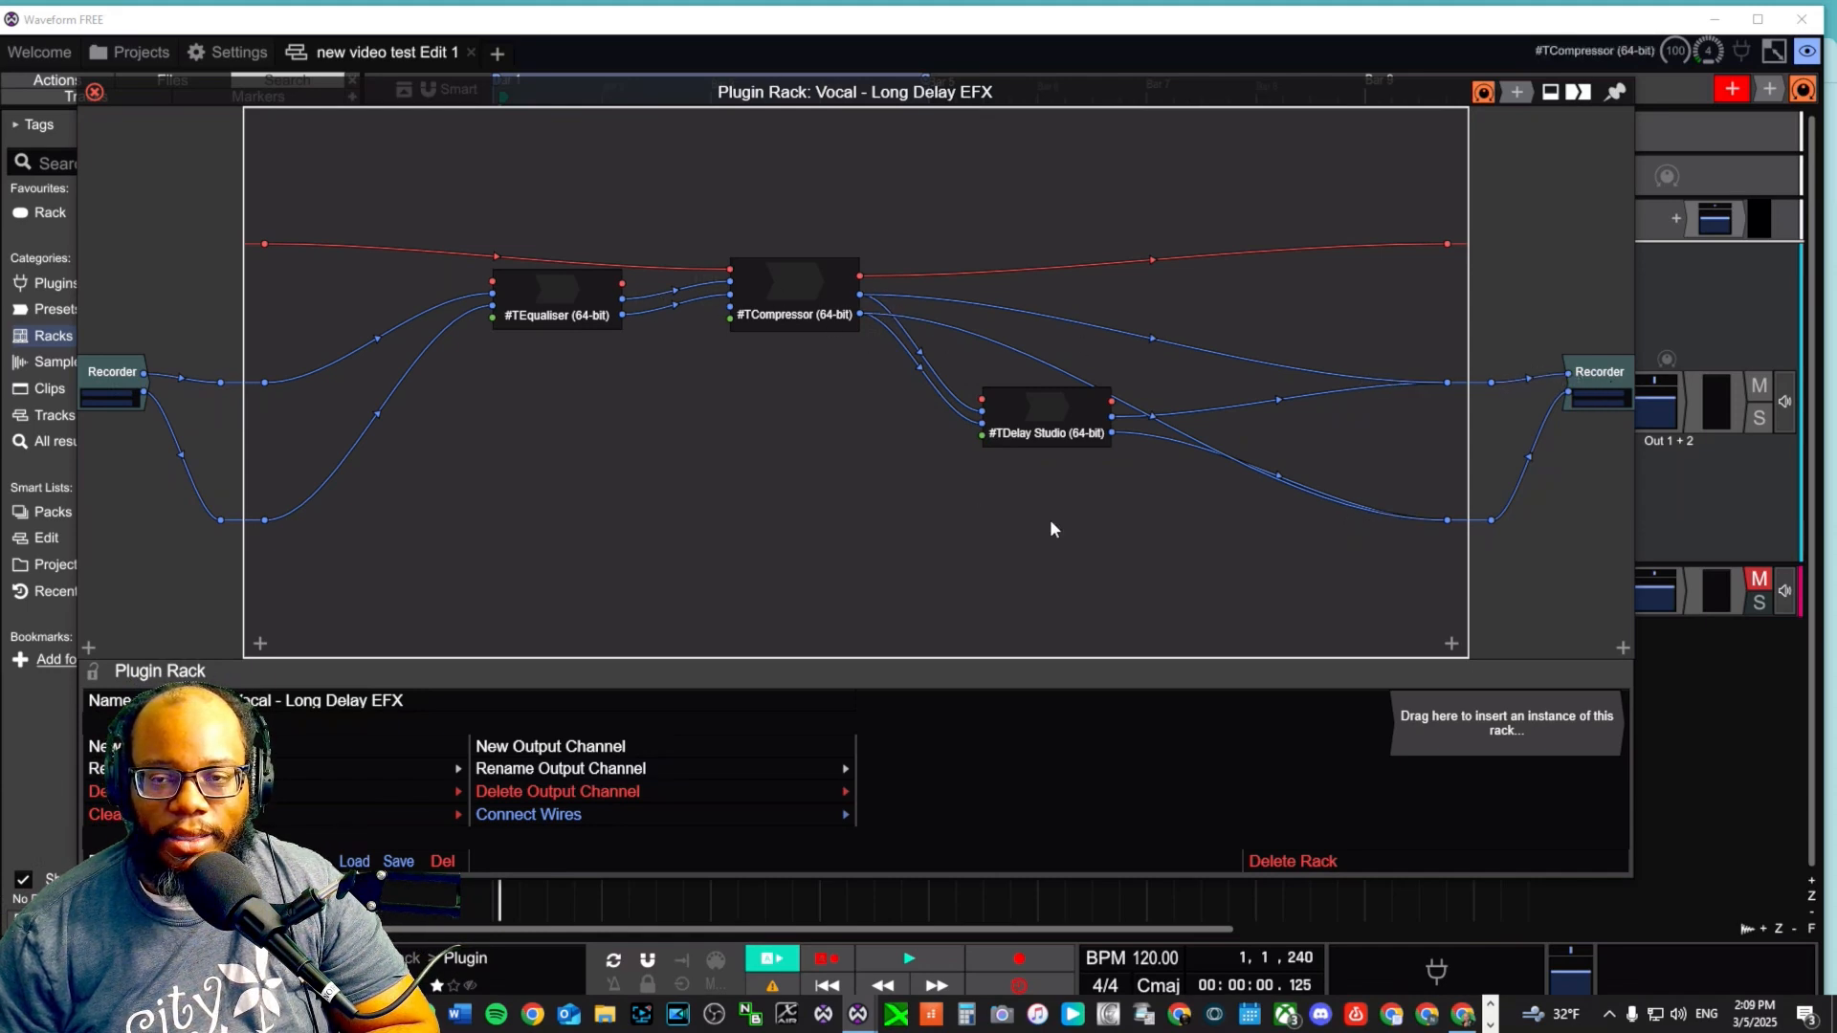
# Step: Inspect the rack's equaliser, compressor and Delay Studio plugins one after another, closing each and finally the rack editor
pyautogui.doubleClick(572, 315)
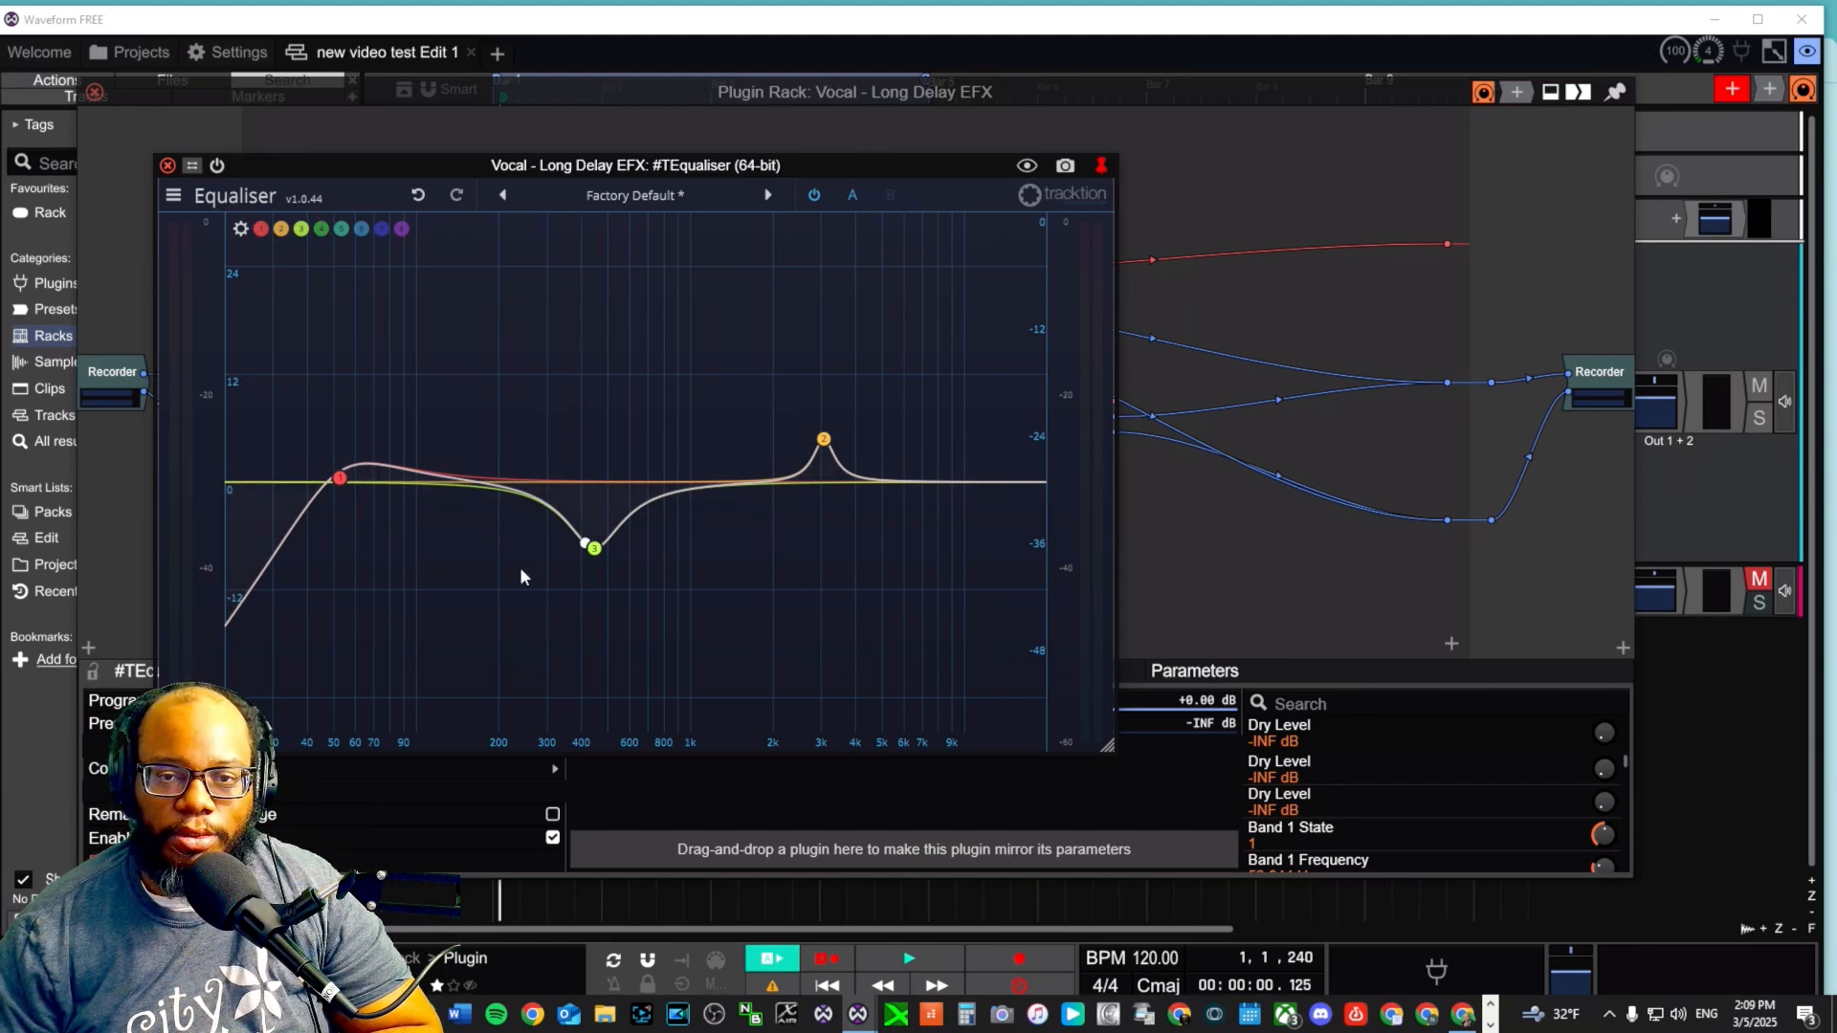
pyautogui.click(167, 164)
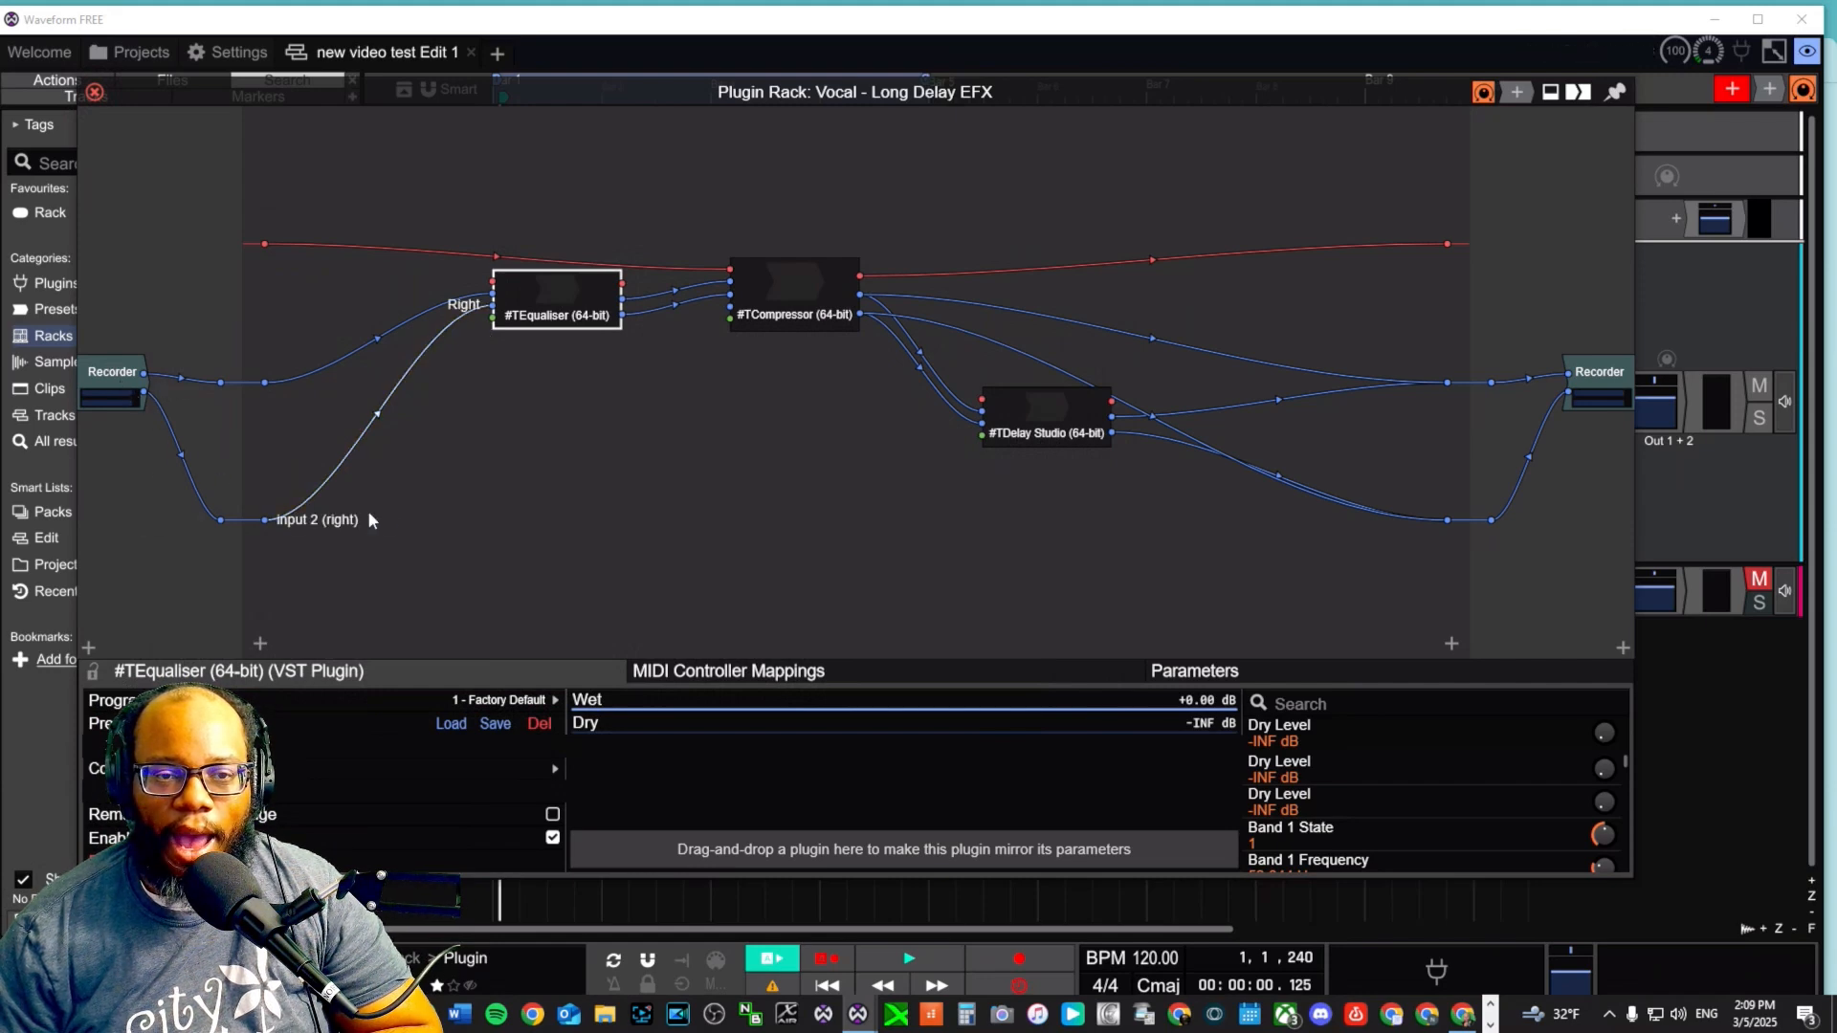
pyautogui.doubleClick(807, 287)
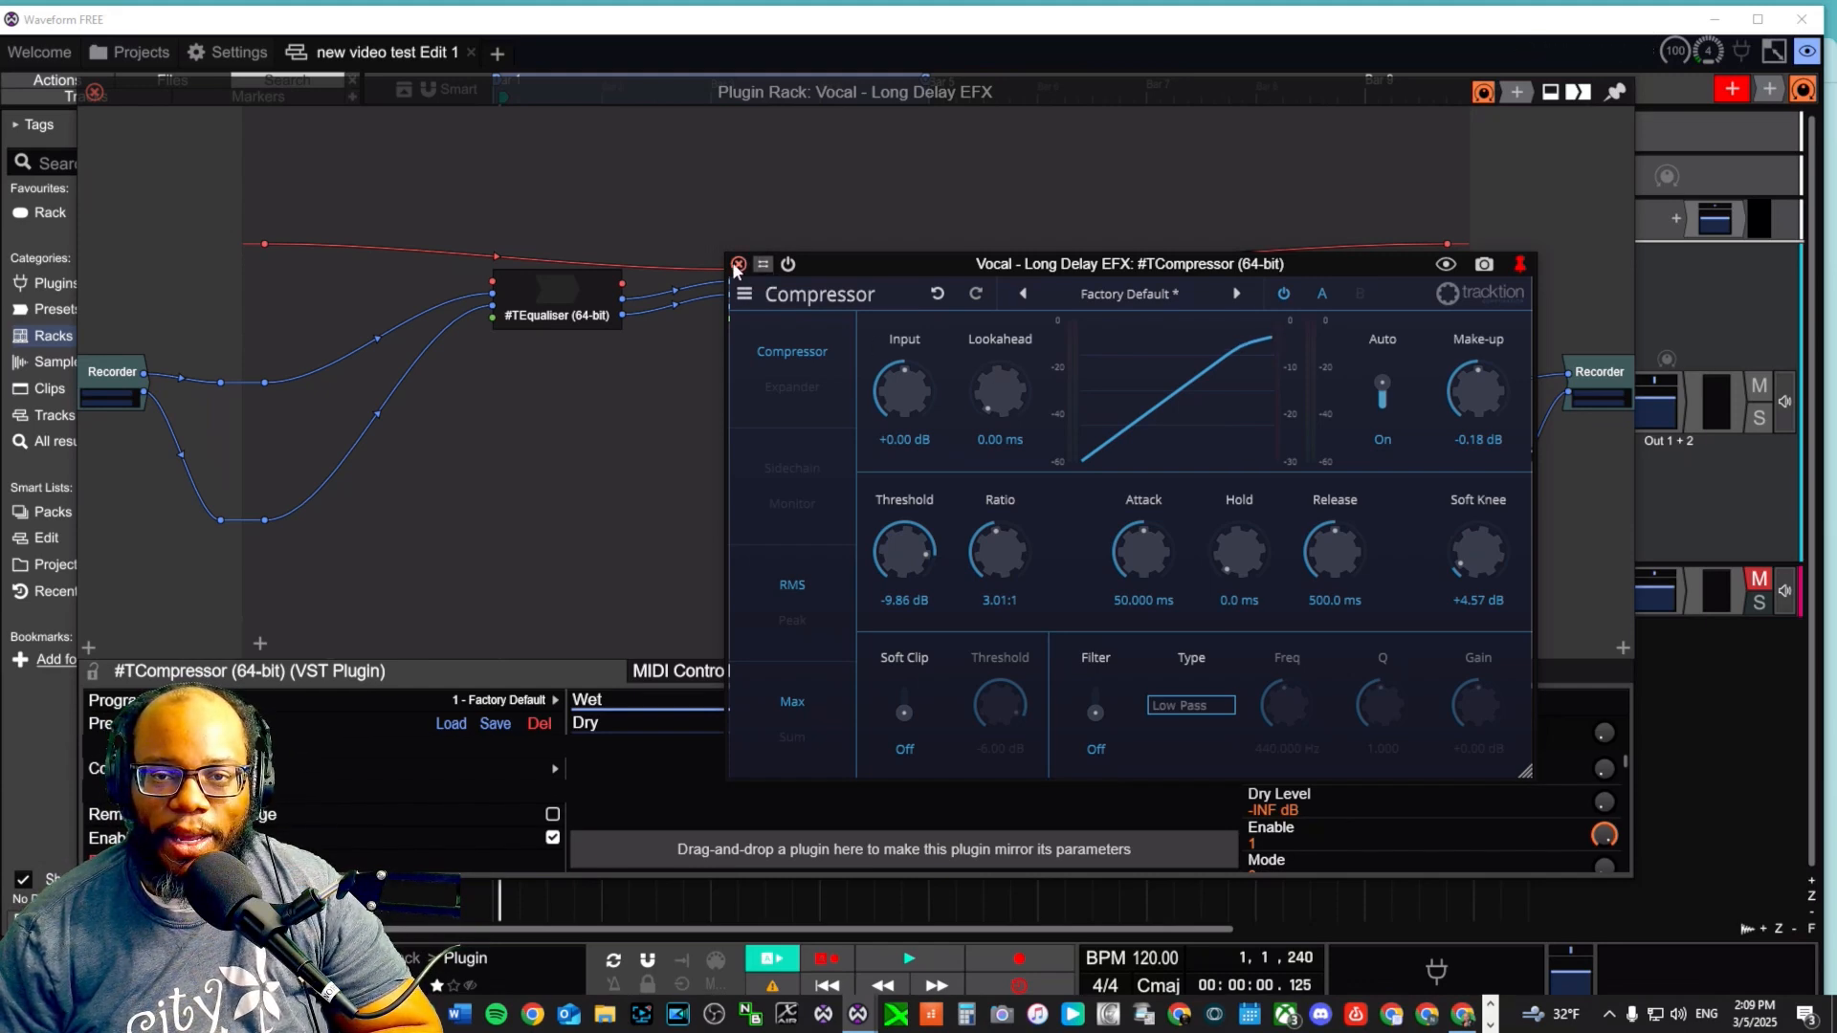
pyautogui.click(741, 264)
pyautogui.doubleClick(1072, 399)
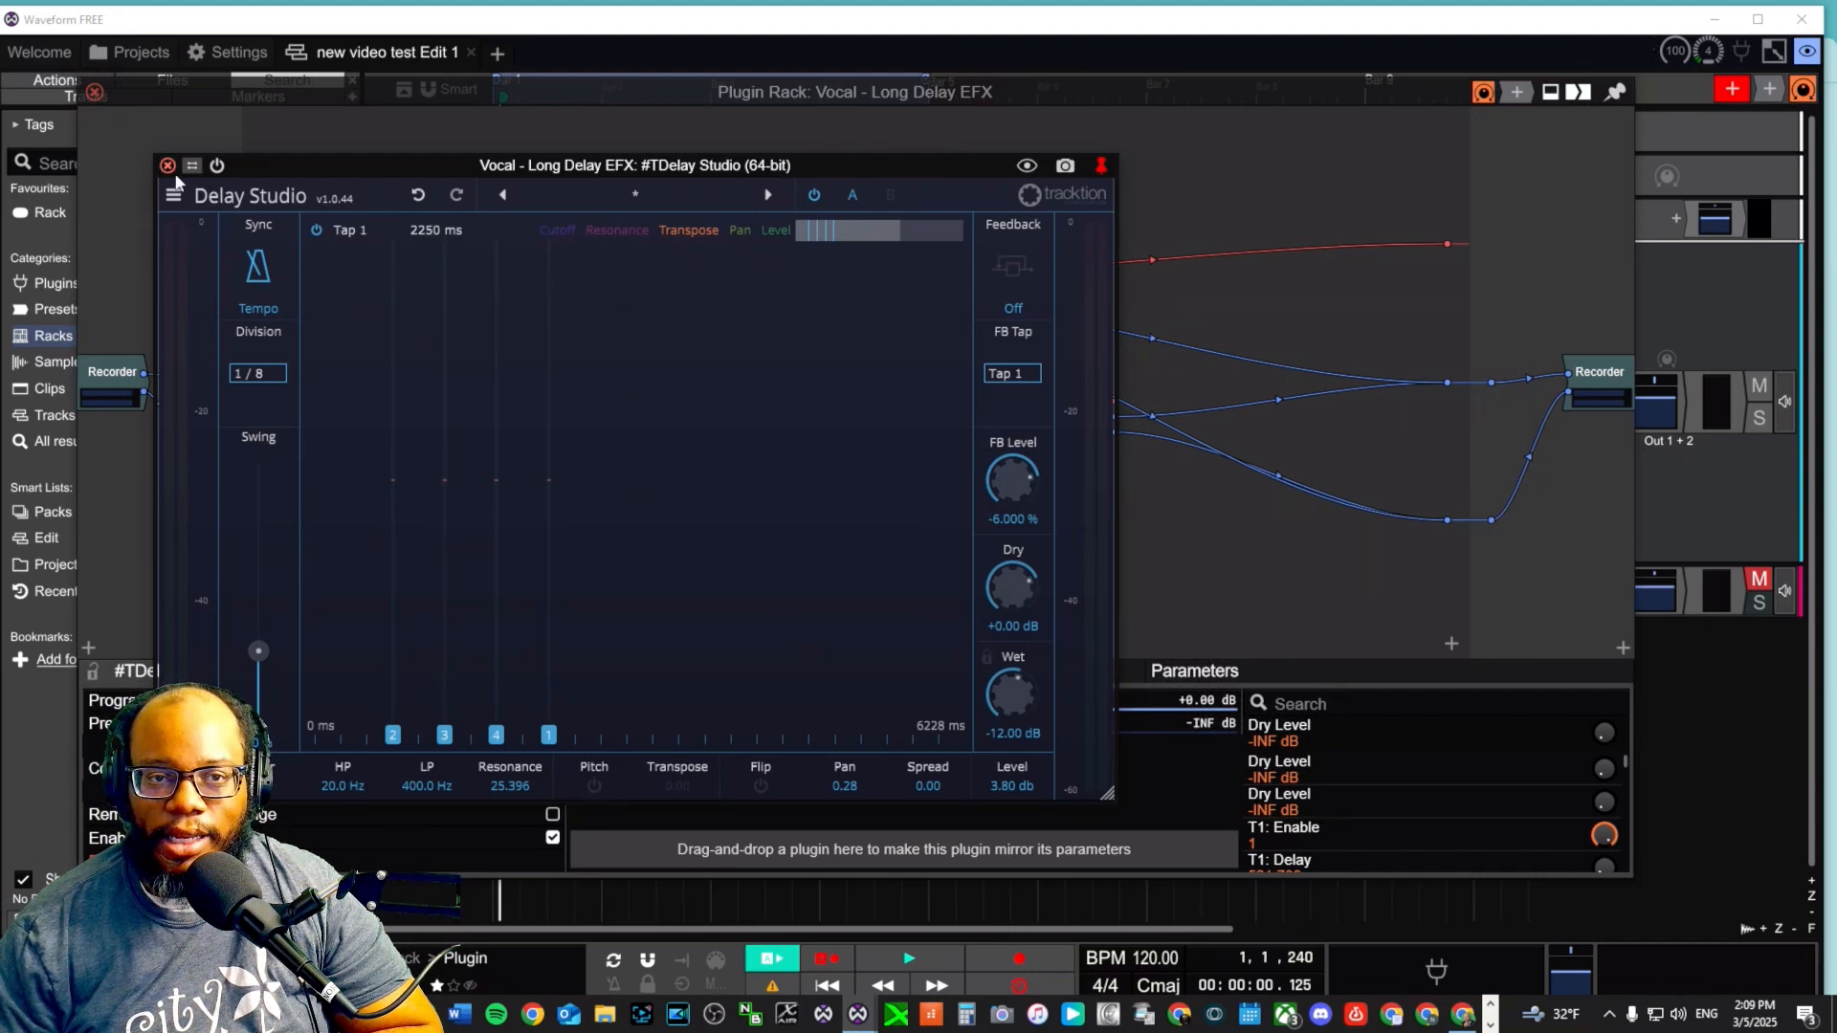
pyautogui.click(168, 165)
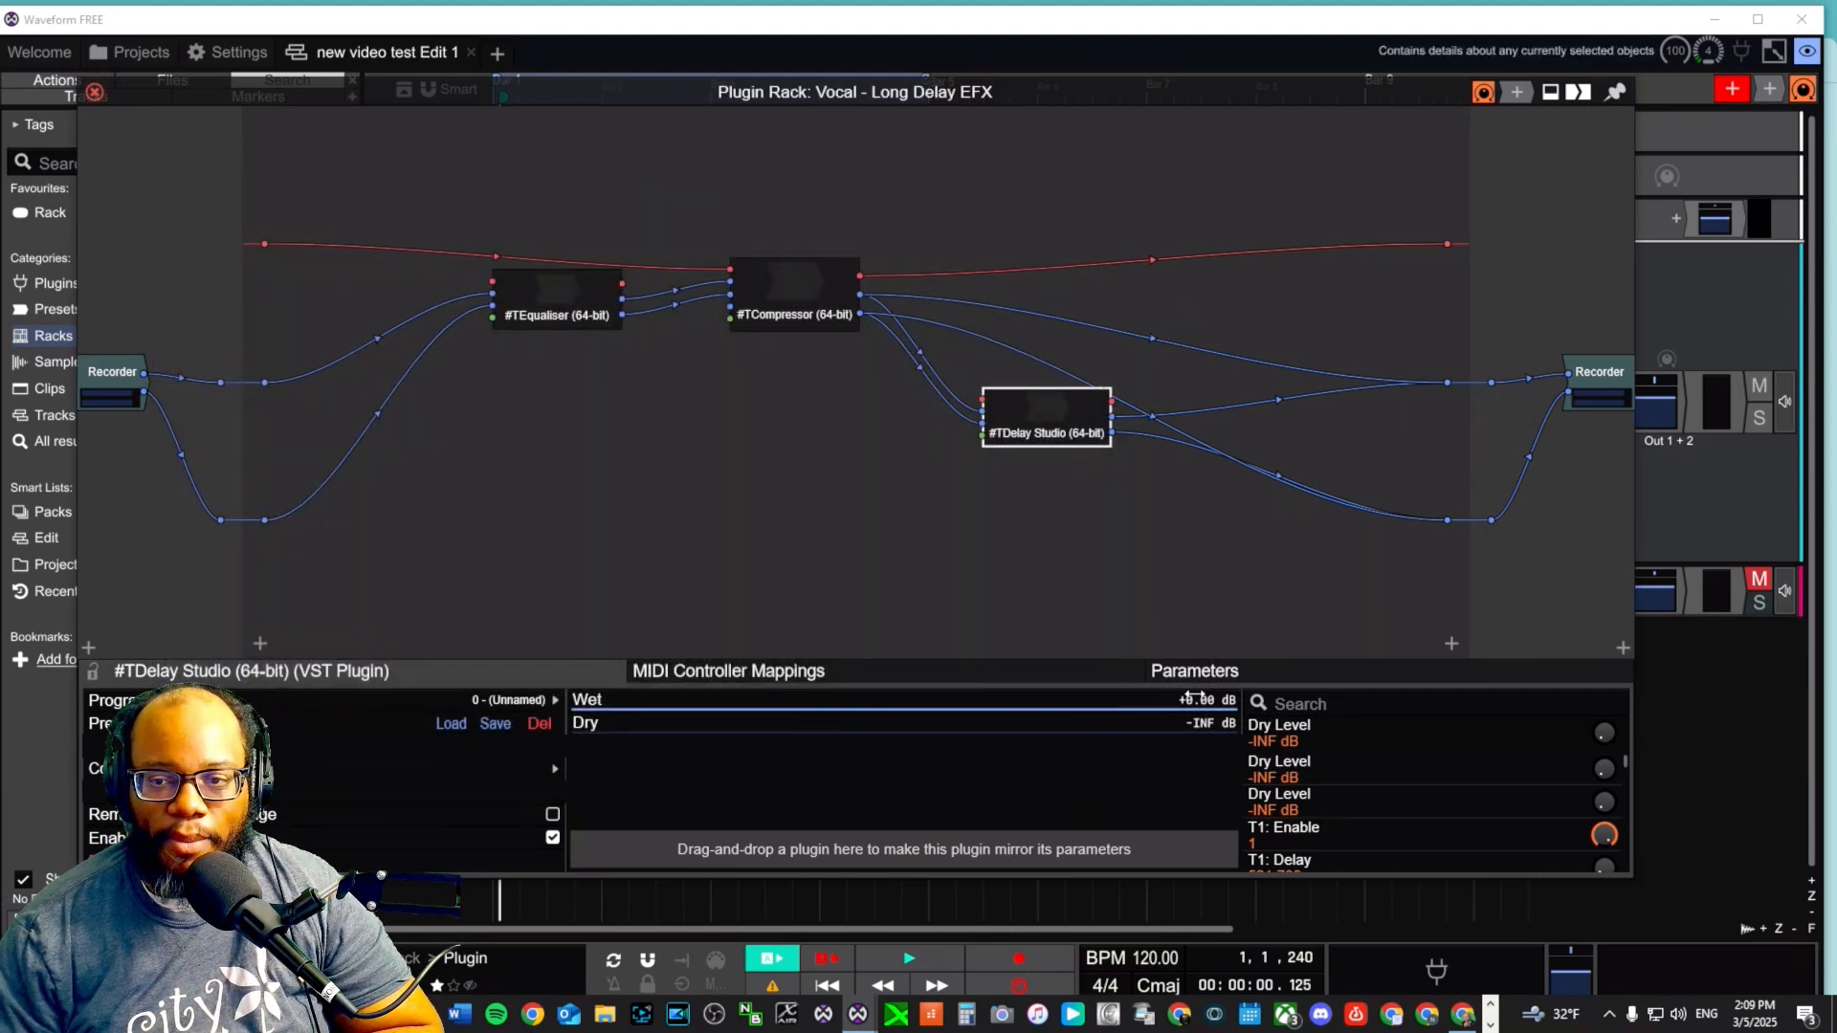
pyautogui.moveTo(1195, 697); pyautogui.dragTo(1295, 697)
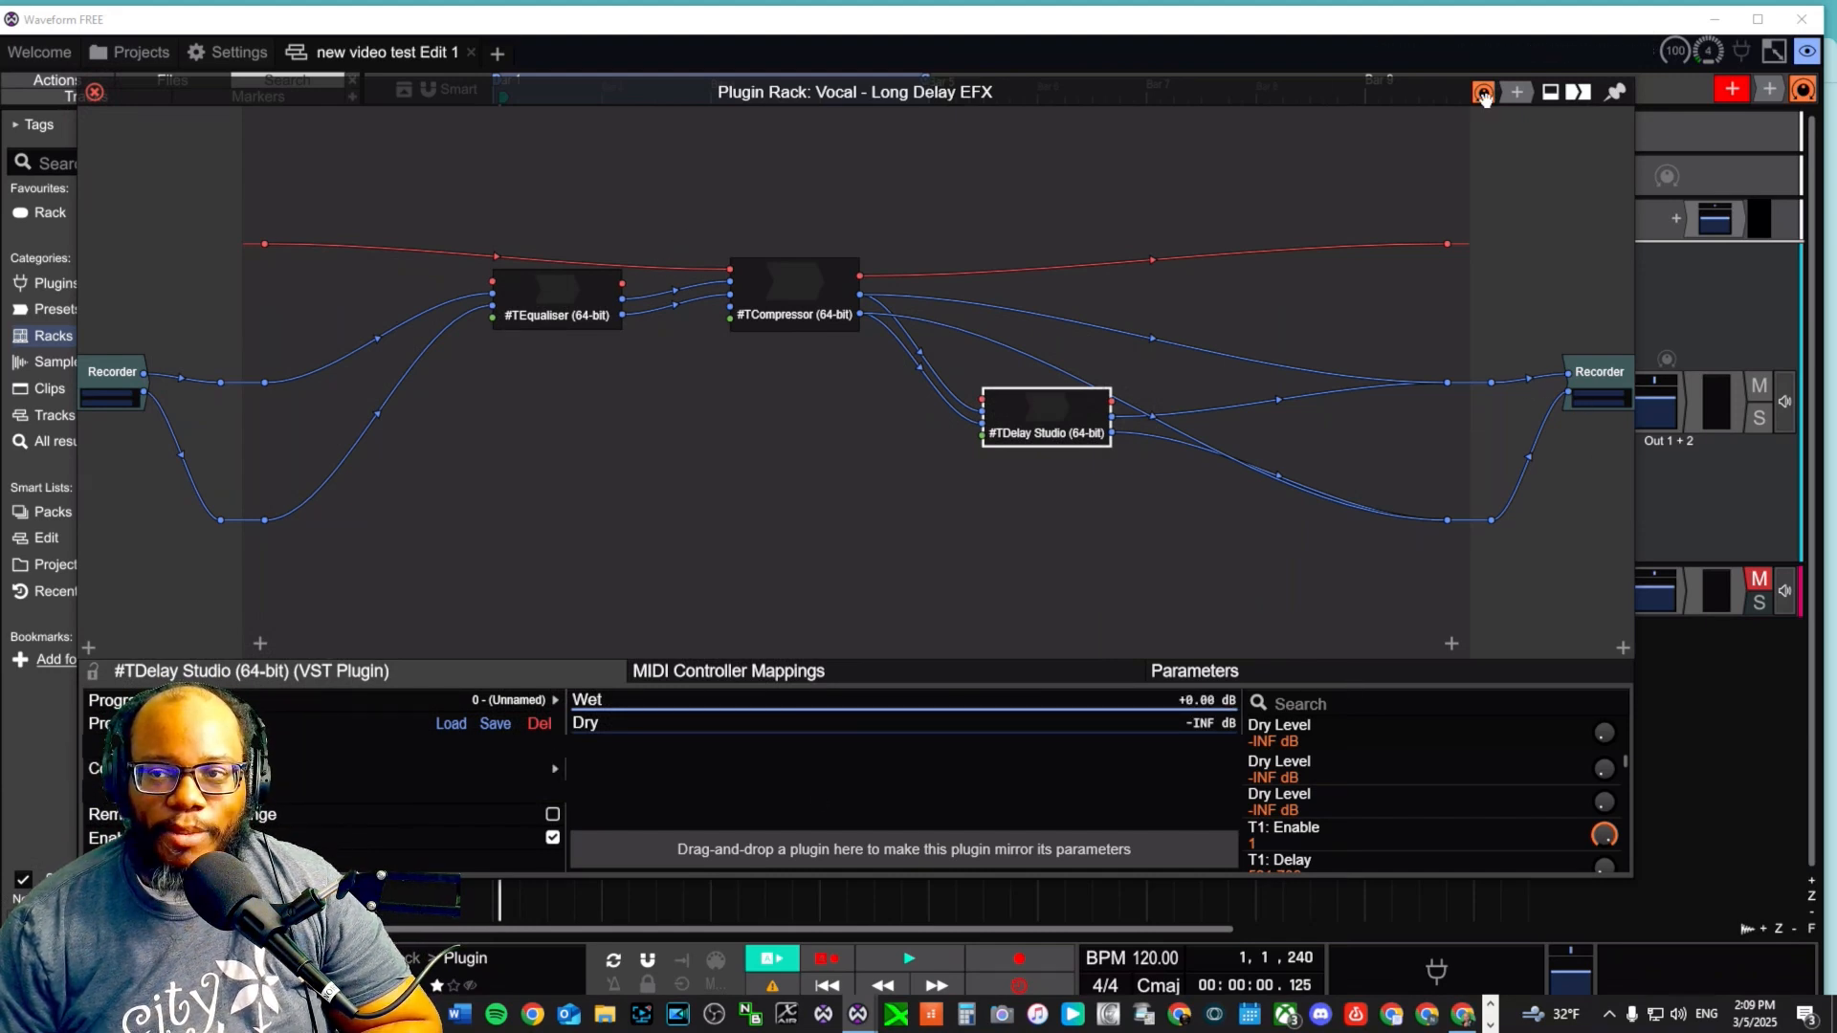
pyautogui.click(93, 92)
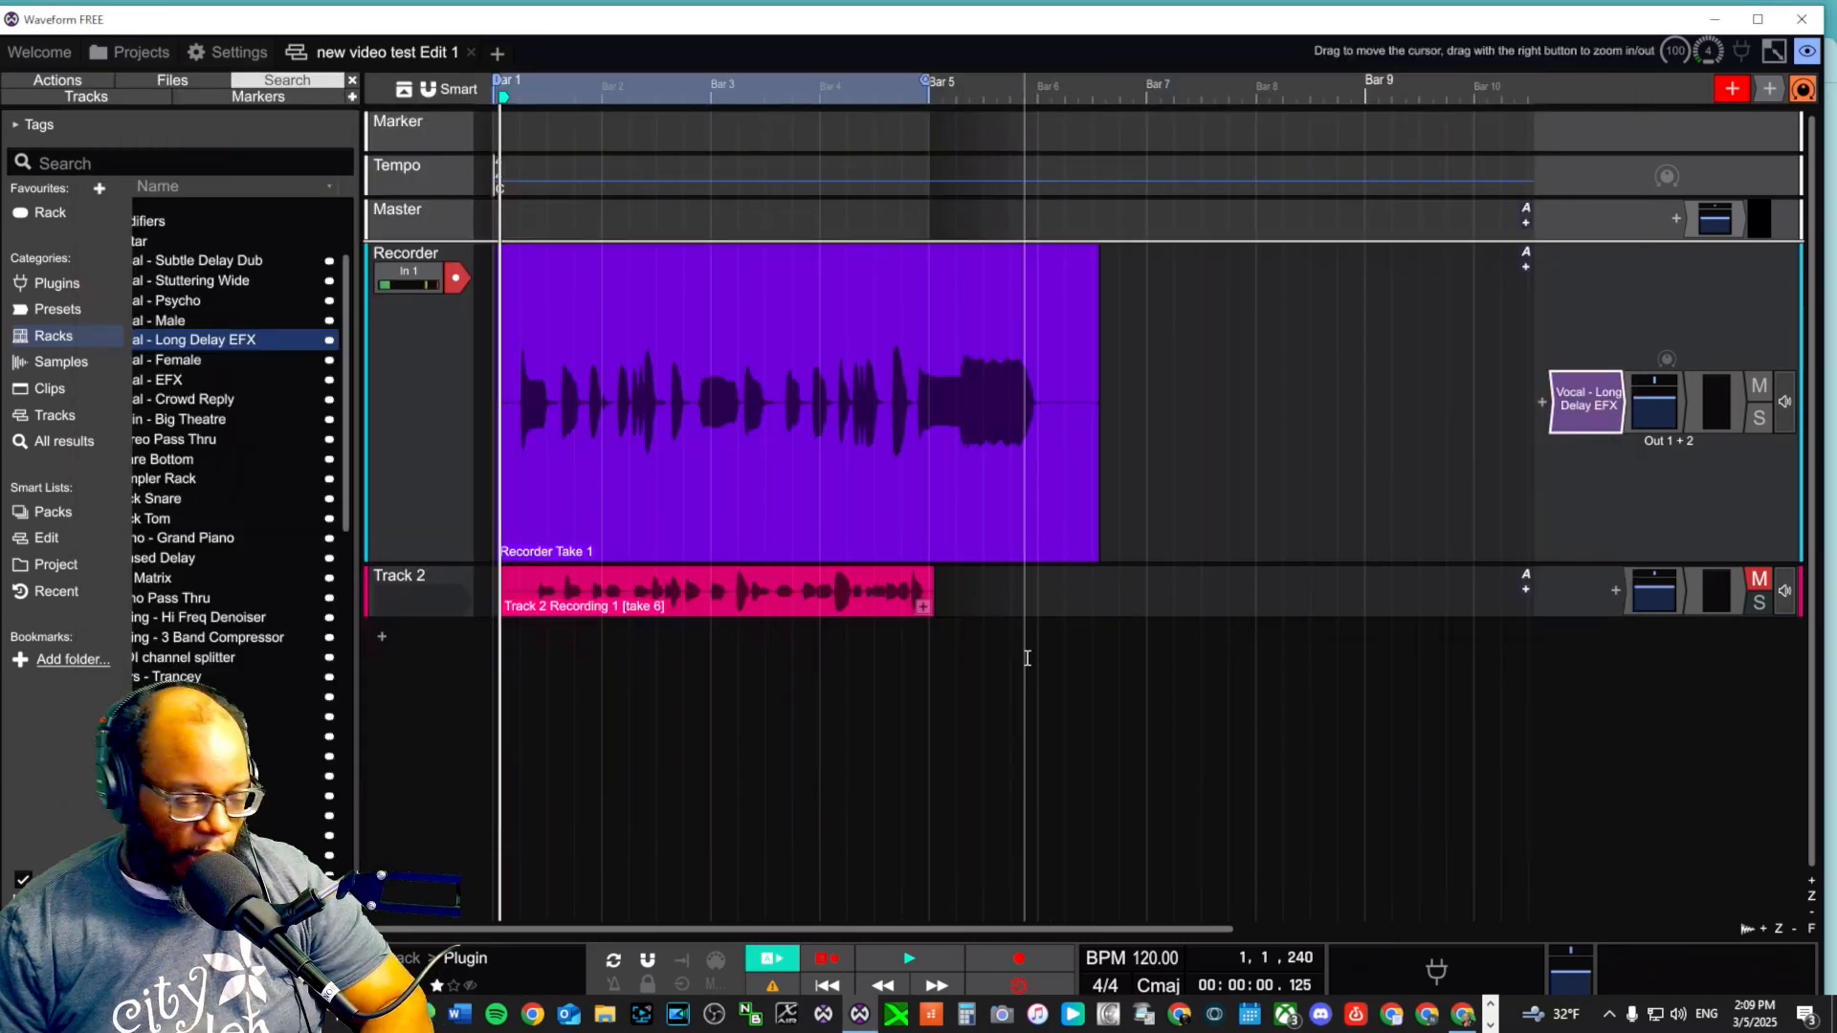
# Step: Play the Recorder track through the delay rack from bar 1, stop playback and turn looping off
pyautogui.press('space')
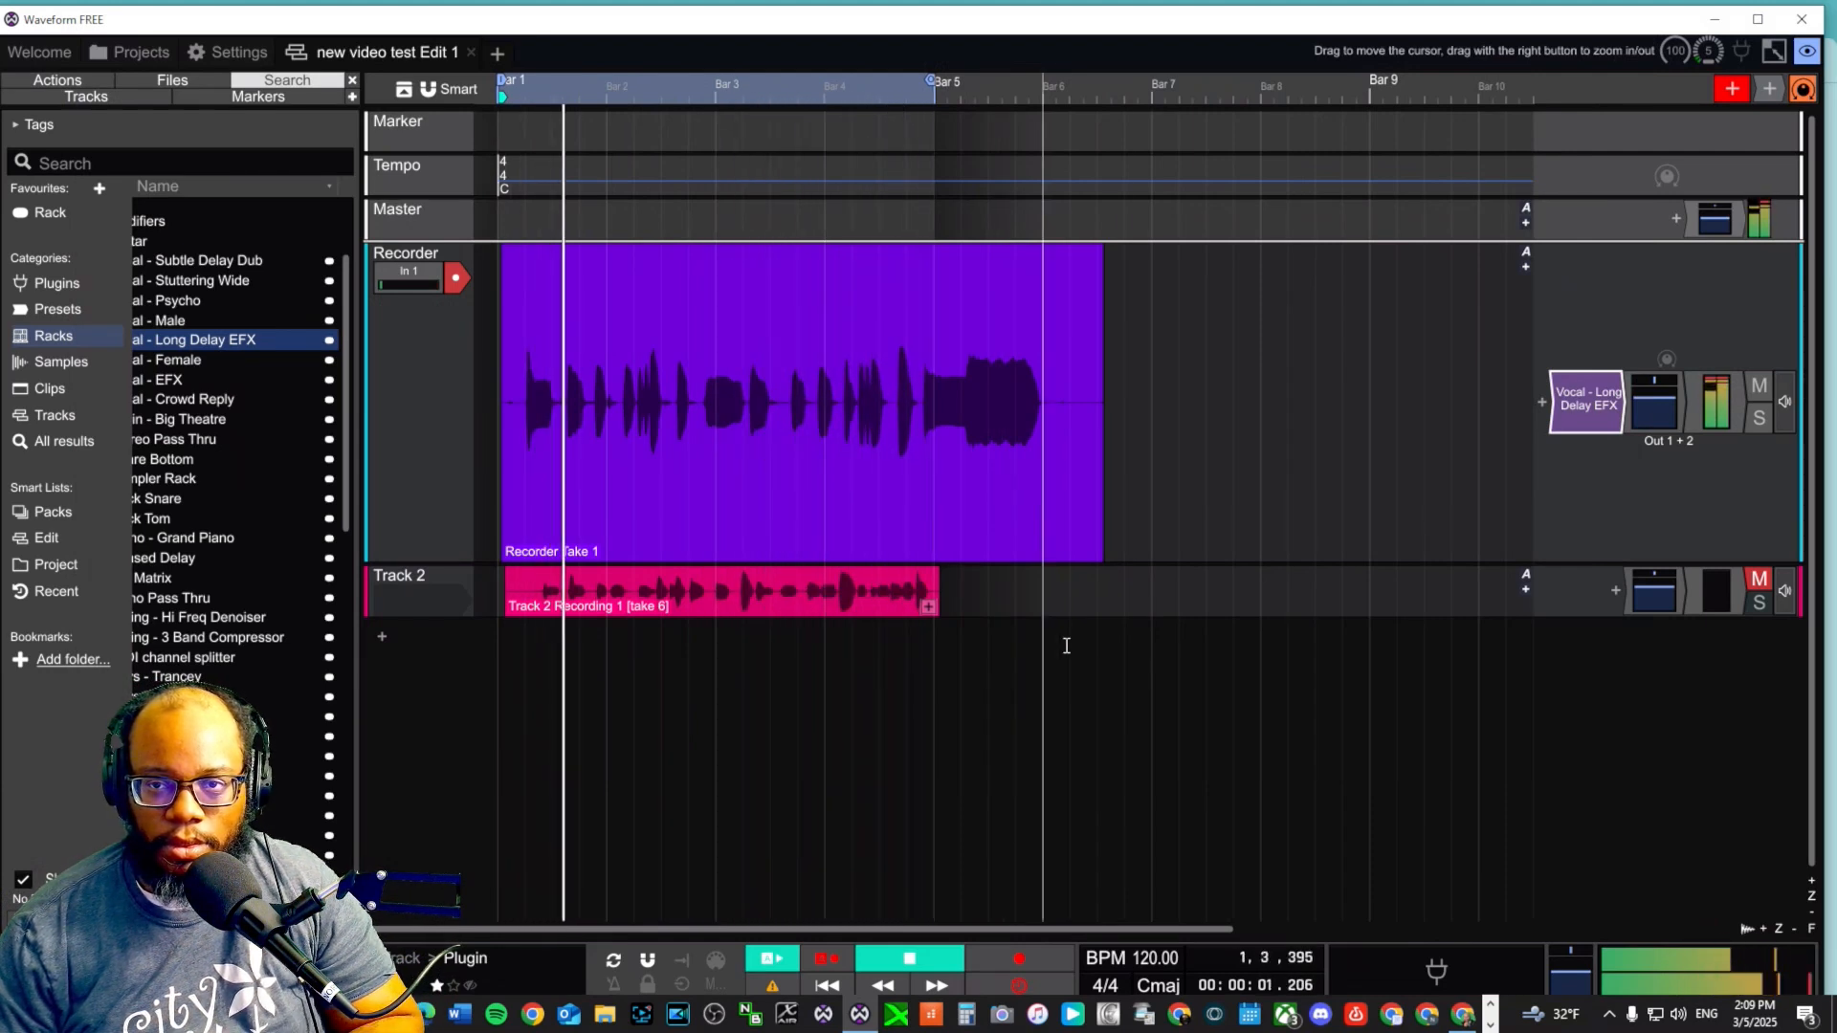
pyautogui.press('space')
pyautogui.press('l')
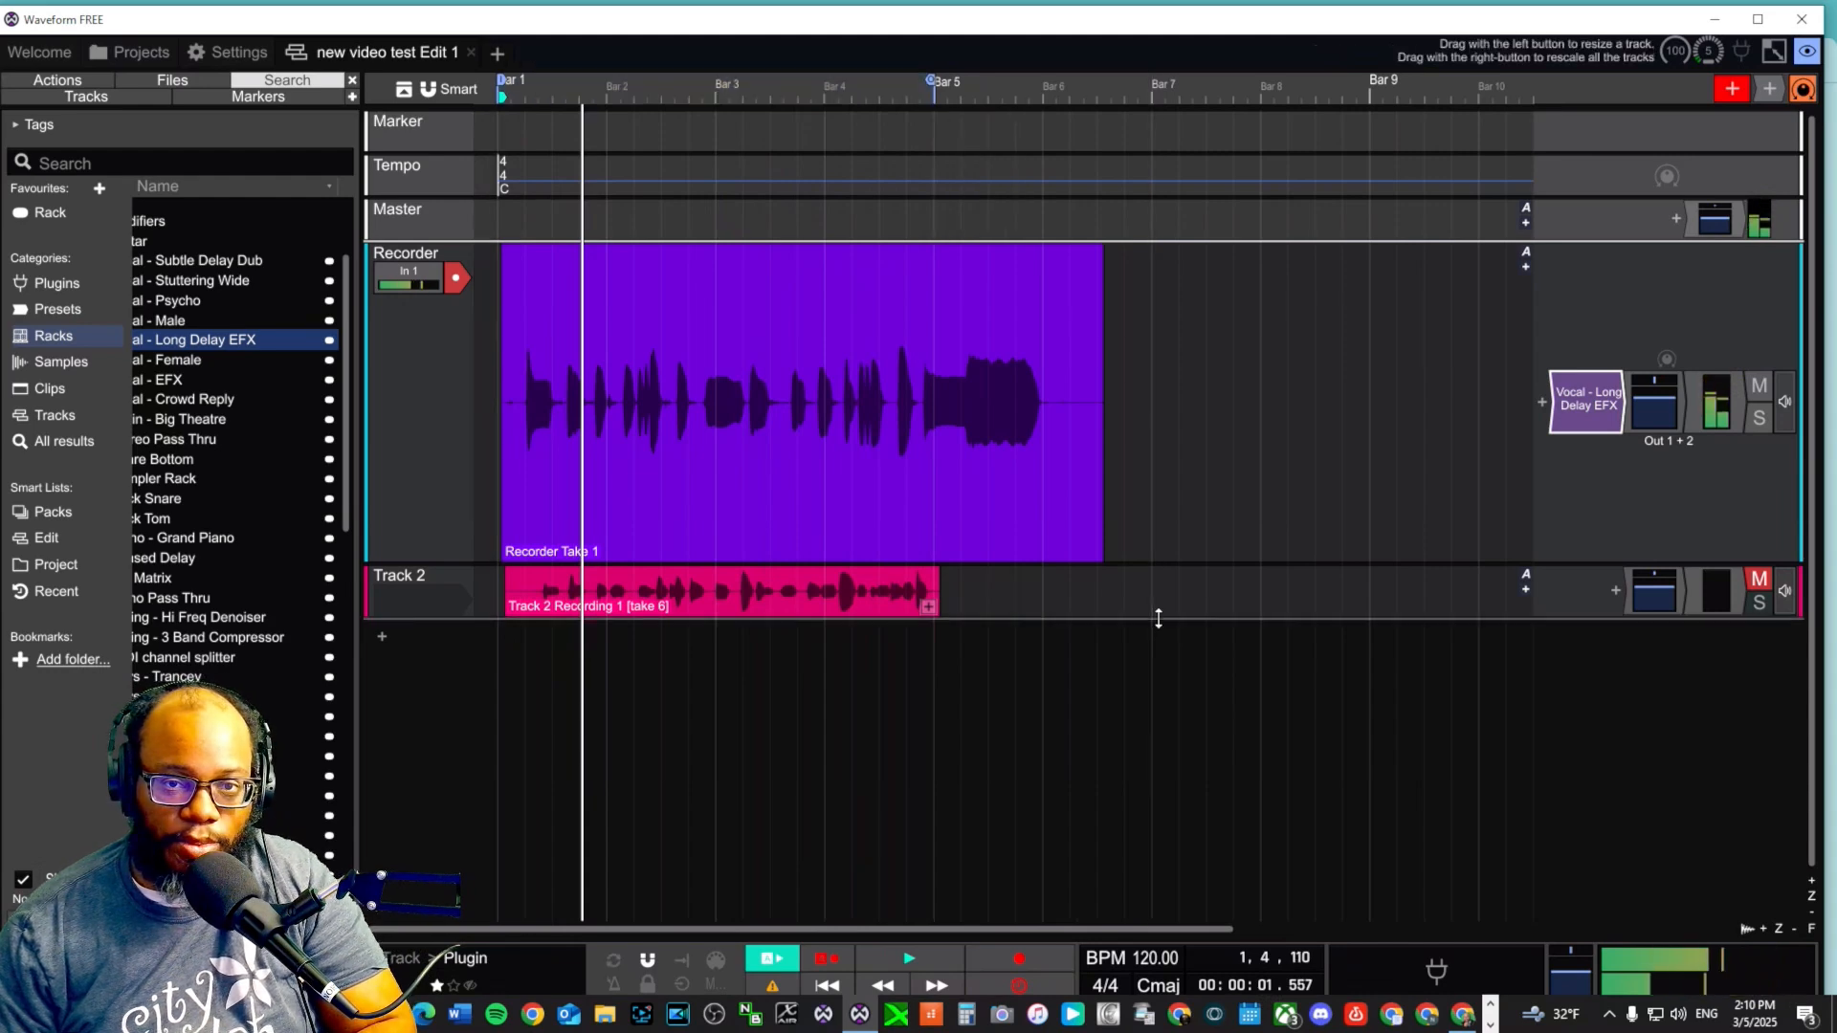
# Step: Reopen the Recorder track's rack in an enlarged editor and view Delay Studio's feedback tap choices, closing both windows when done
pyautogui.doubleClick(1587, 400)
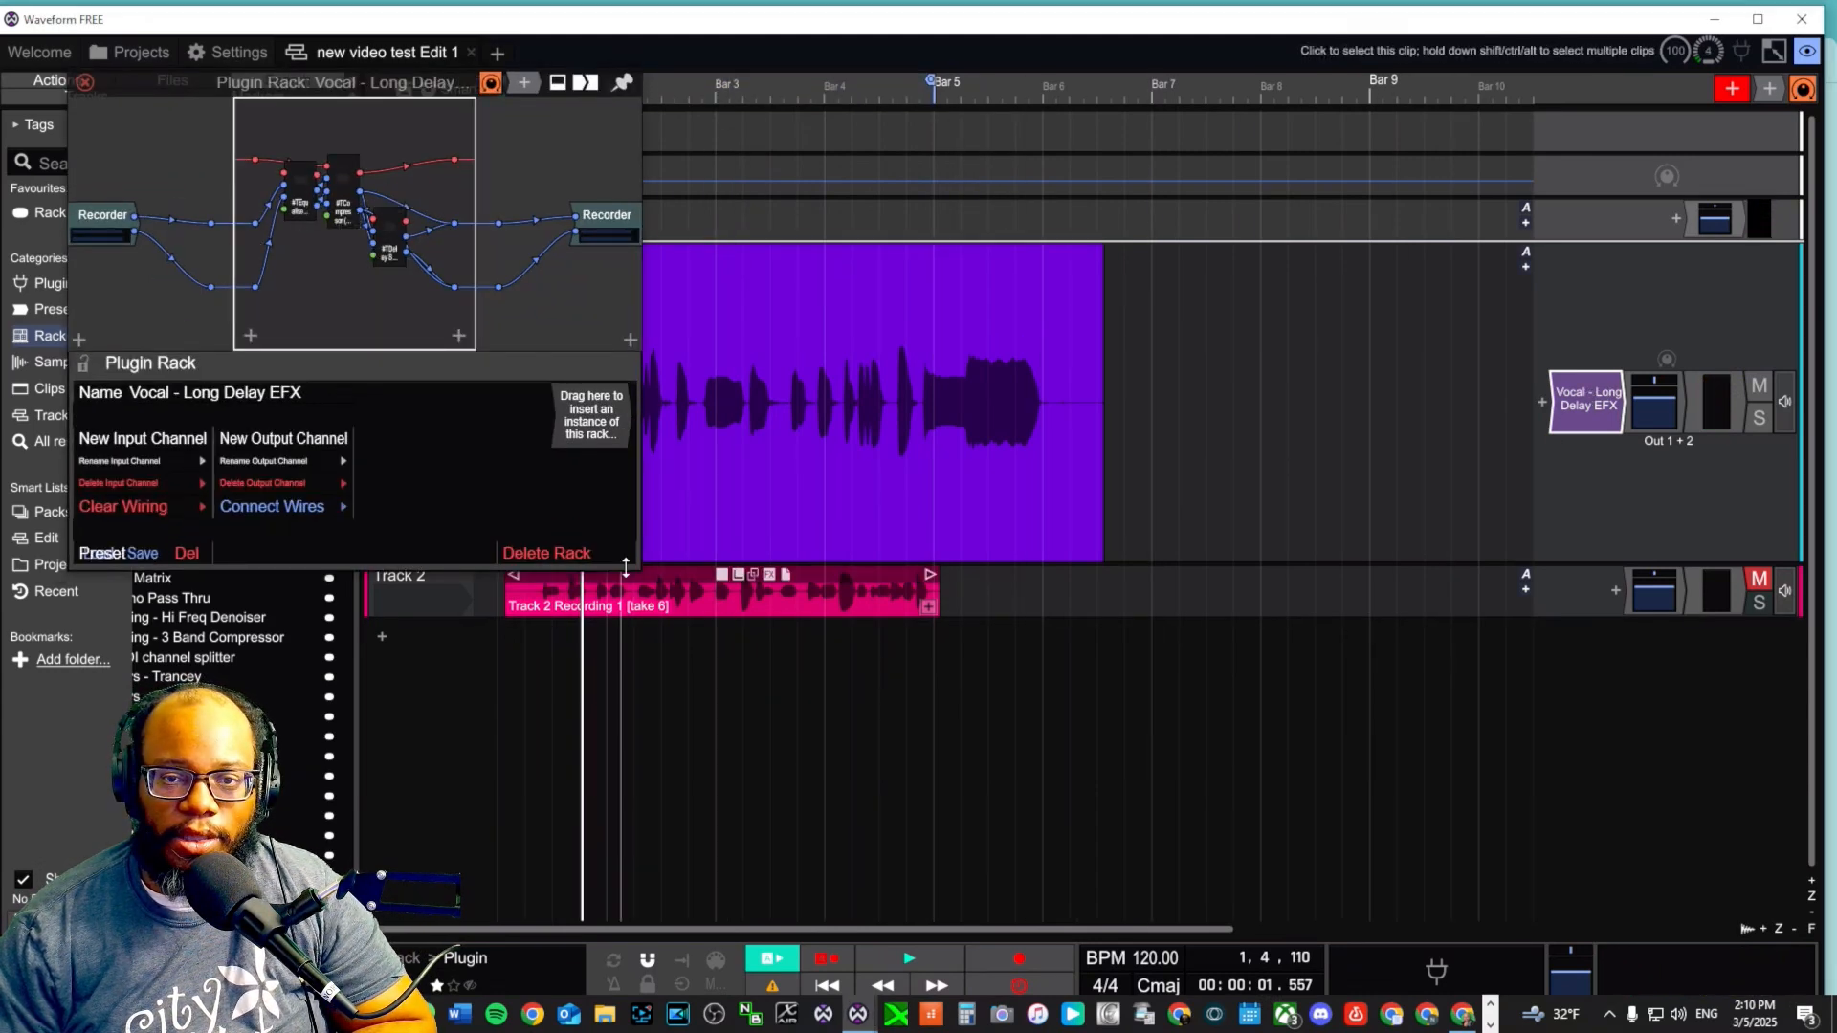
pyautogui.moveTo(634, 565); pyautogui.dragTo(1593, 810)
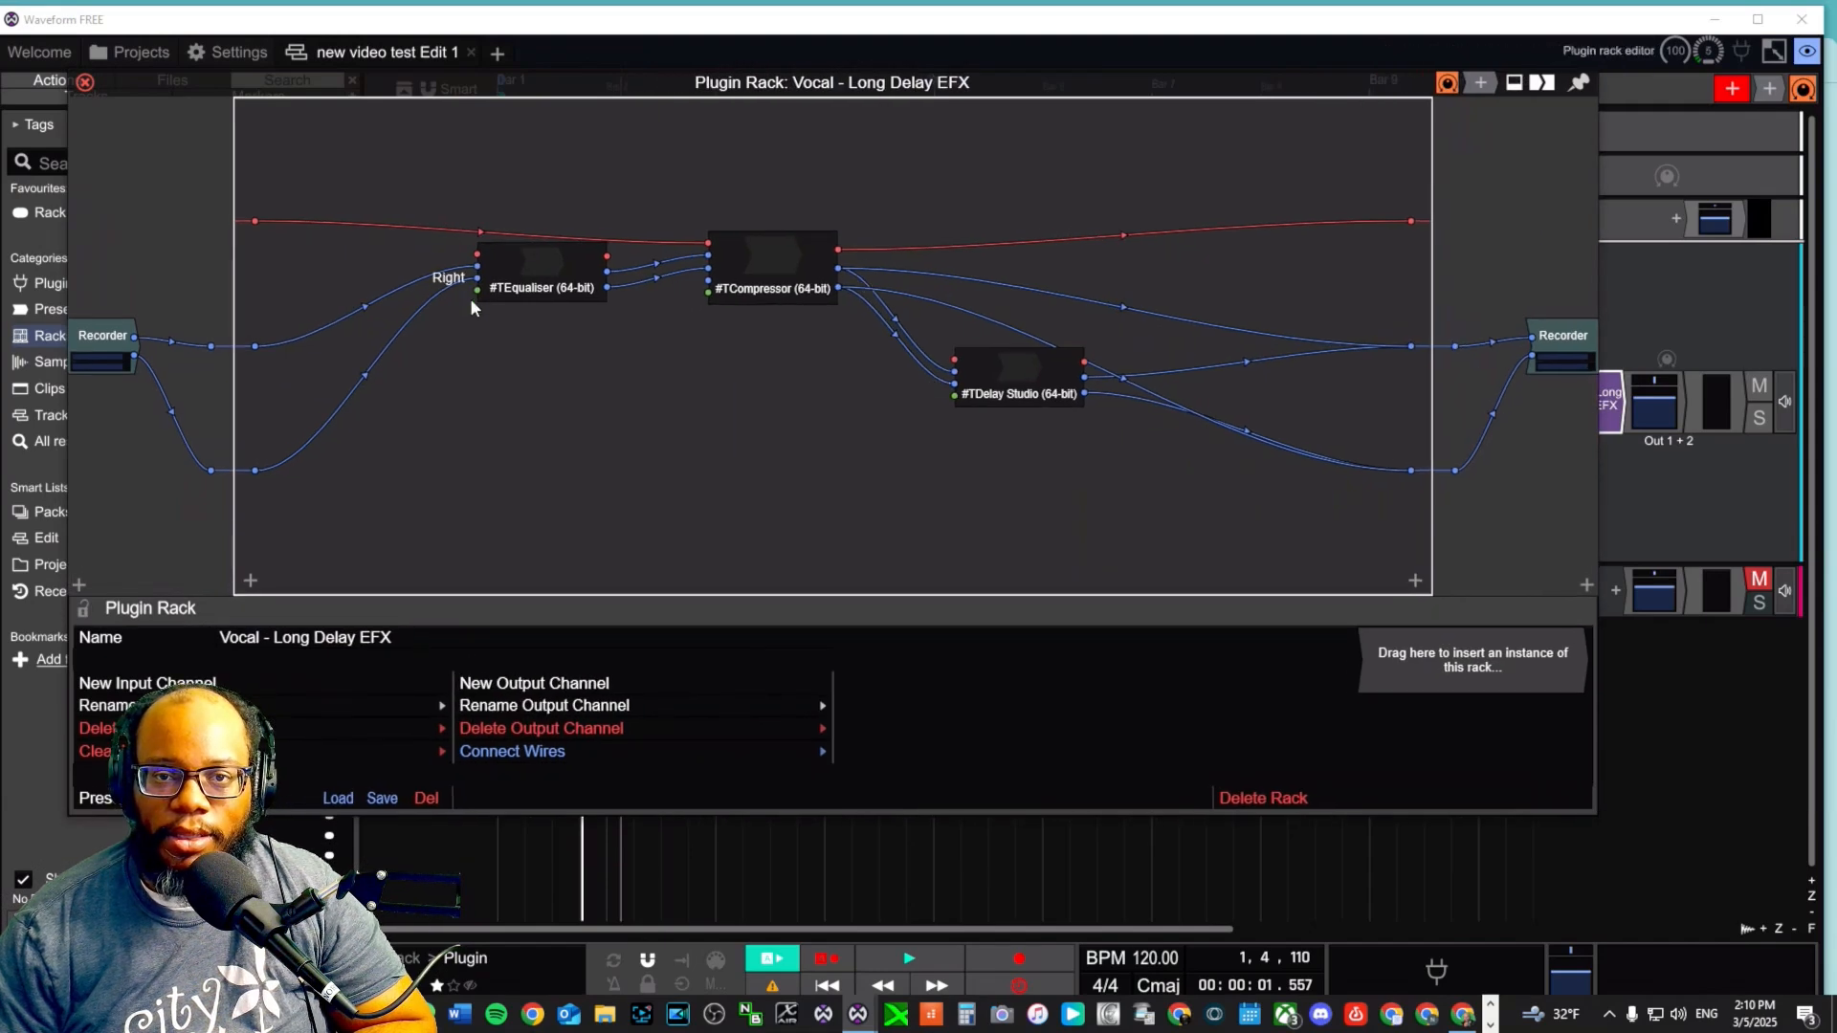
pyautogui.doubleClick(1012, 383)
pyautogui.click(1006, 377)
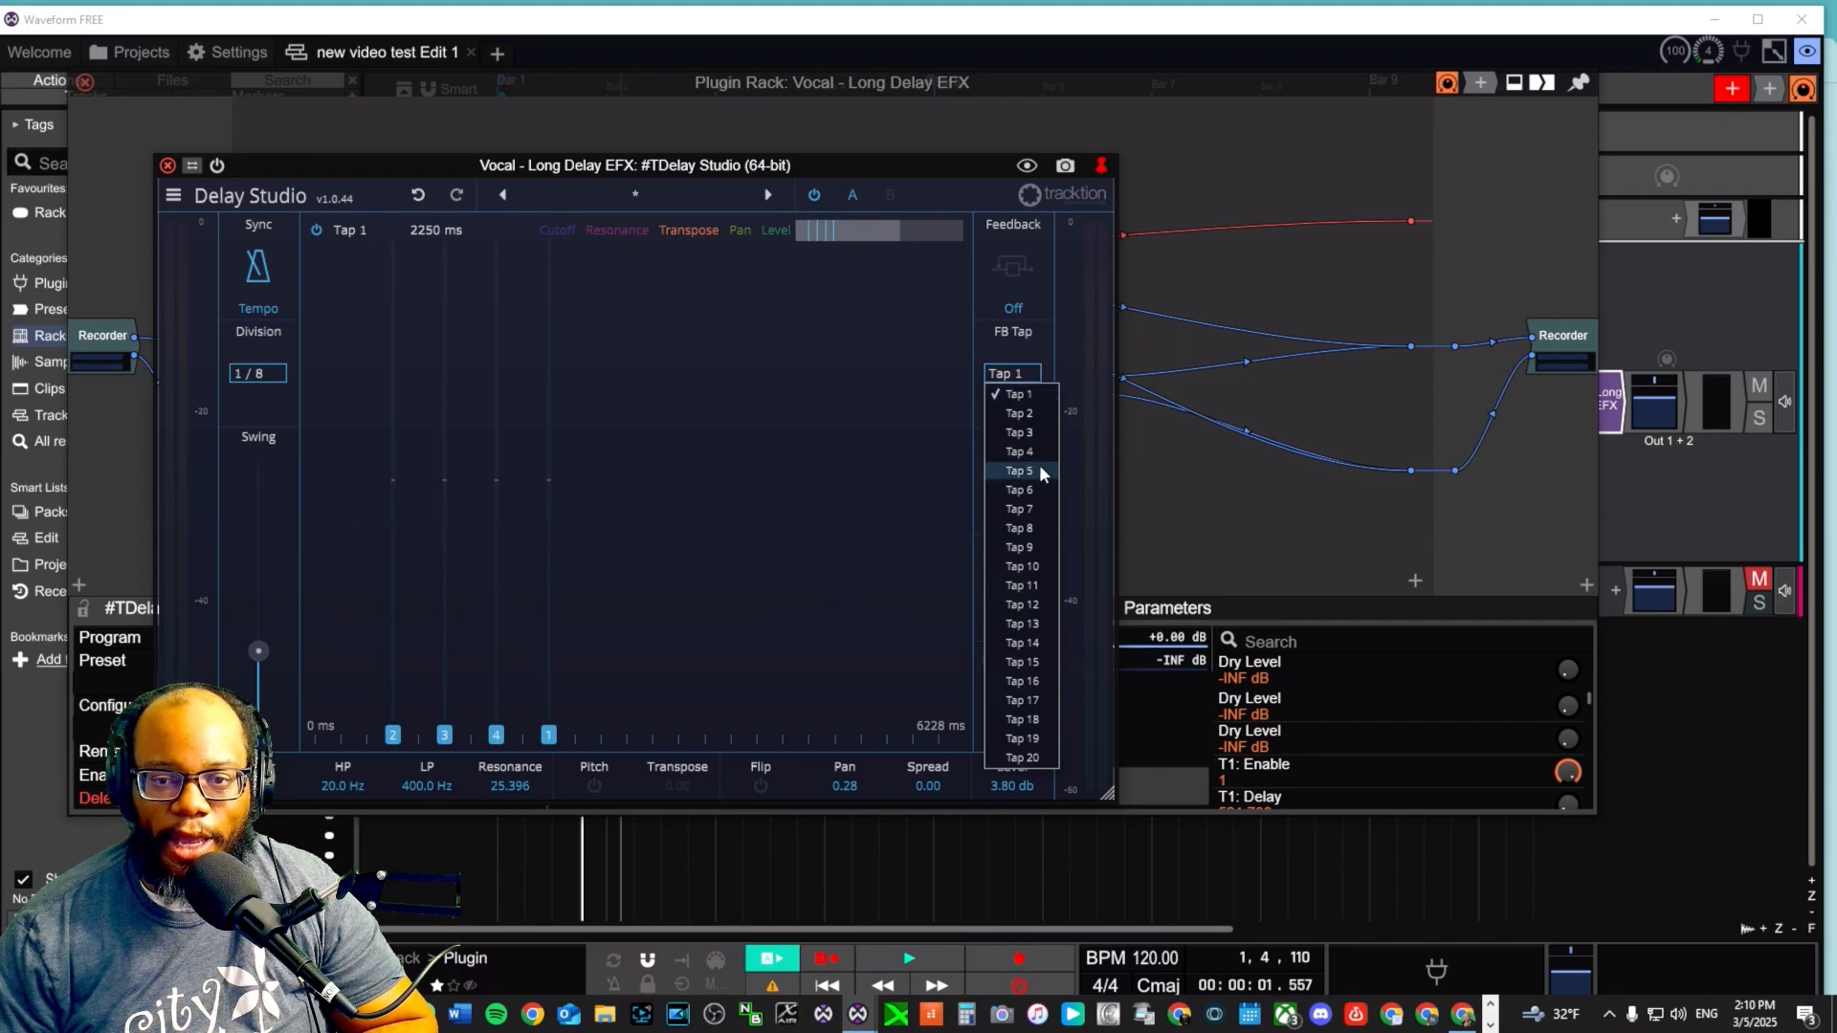
pyautogui.click(167, 166)
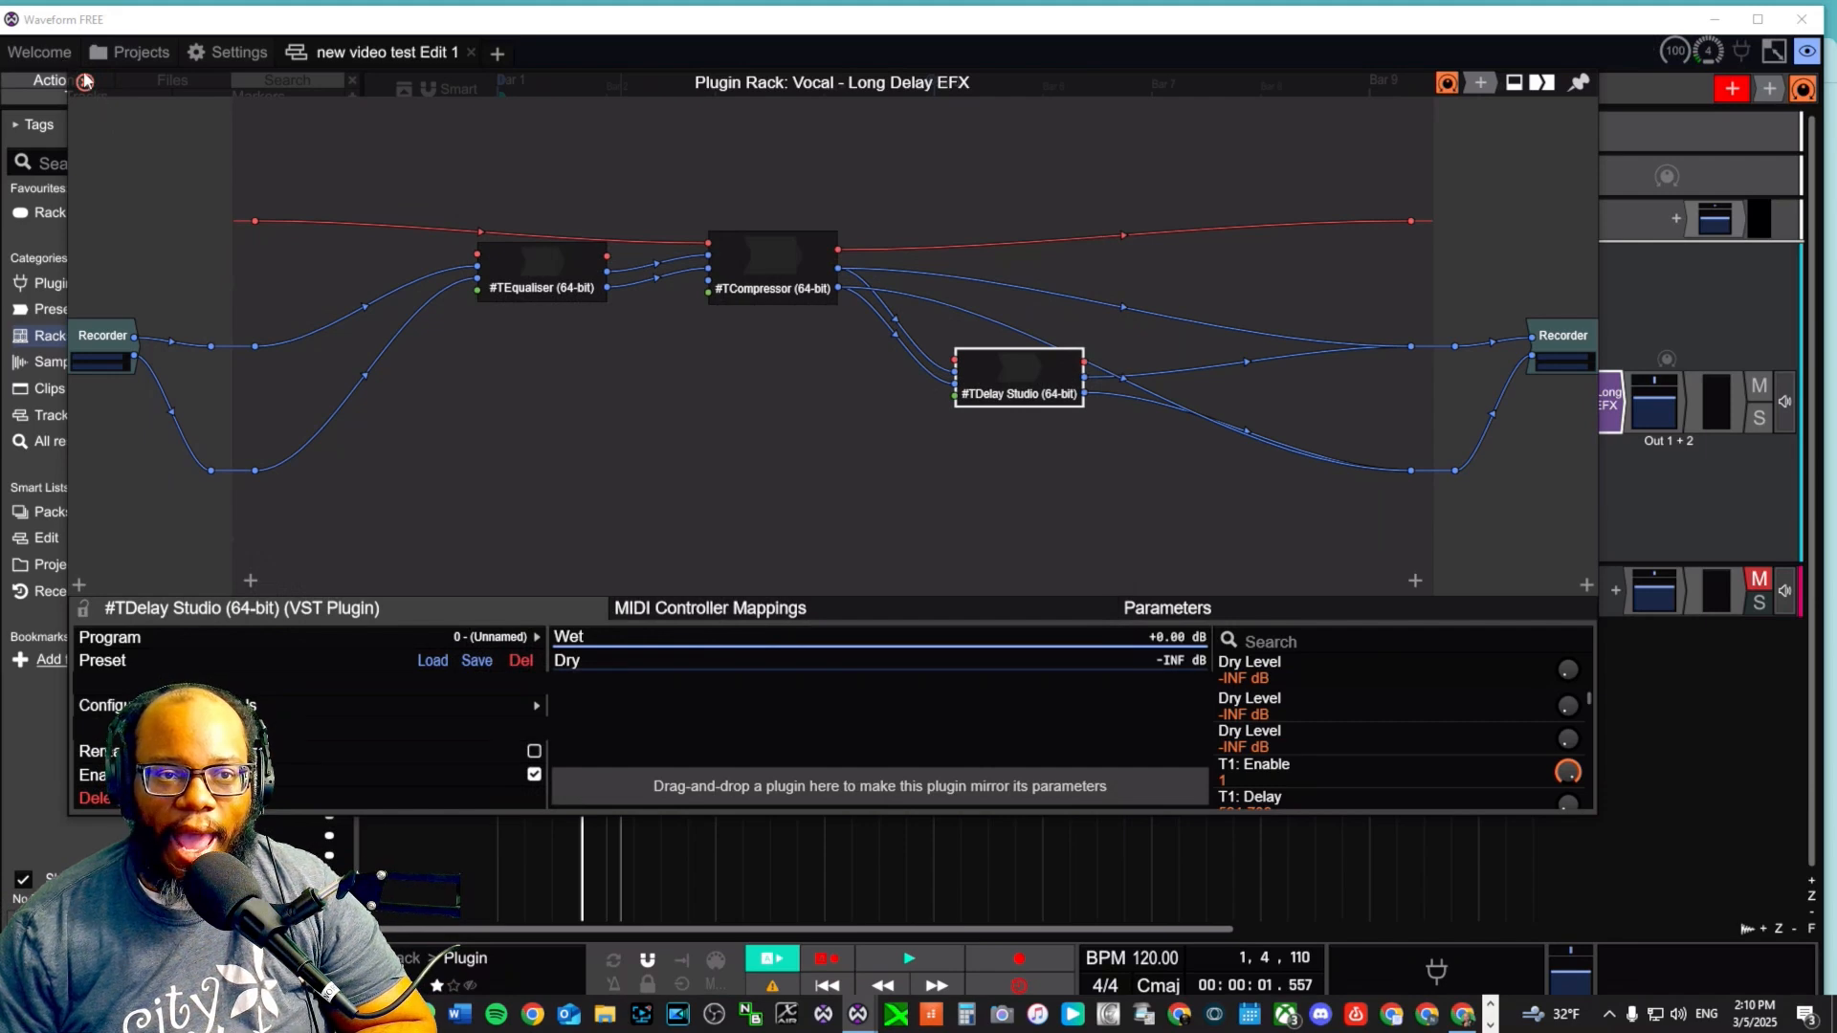
pyautogui.click(86, 84)
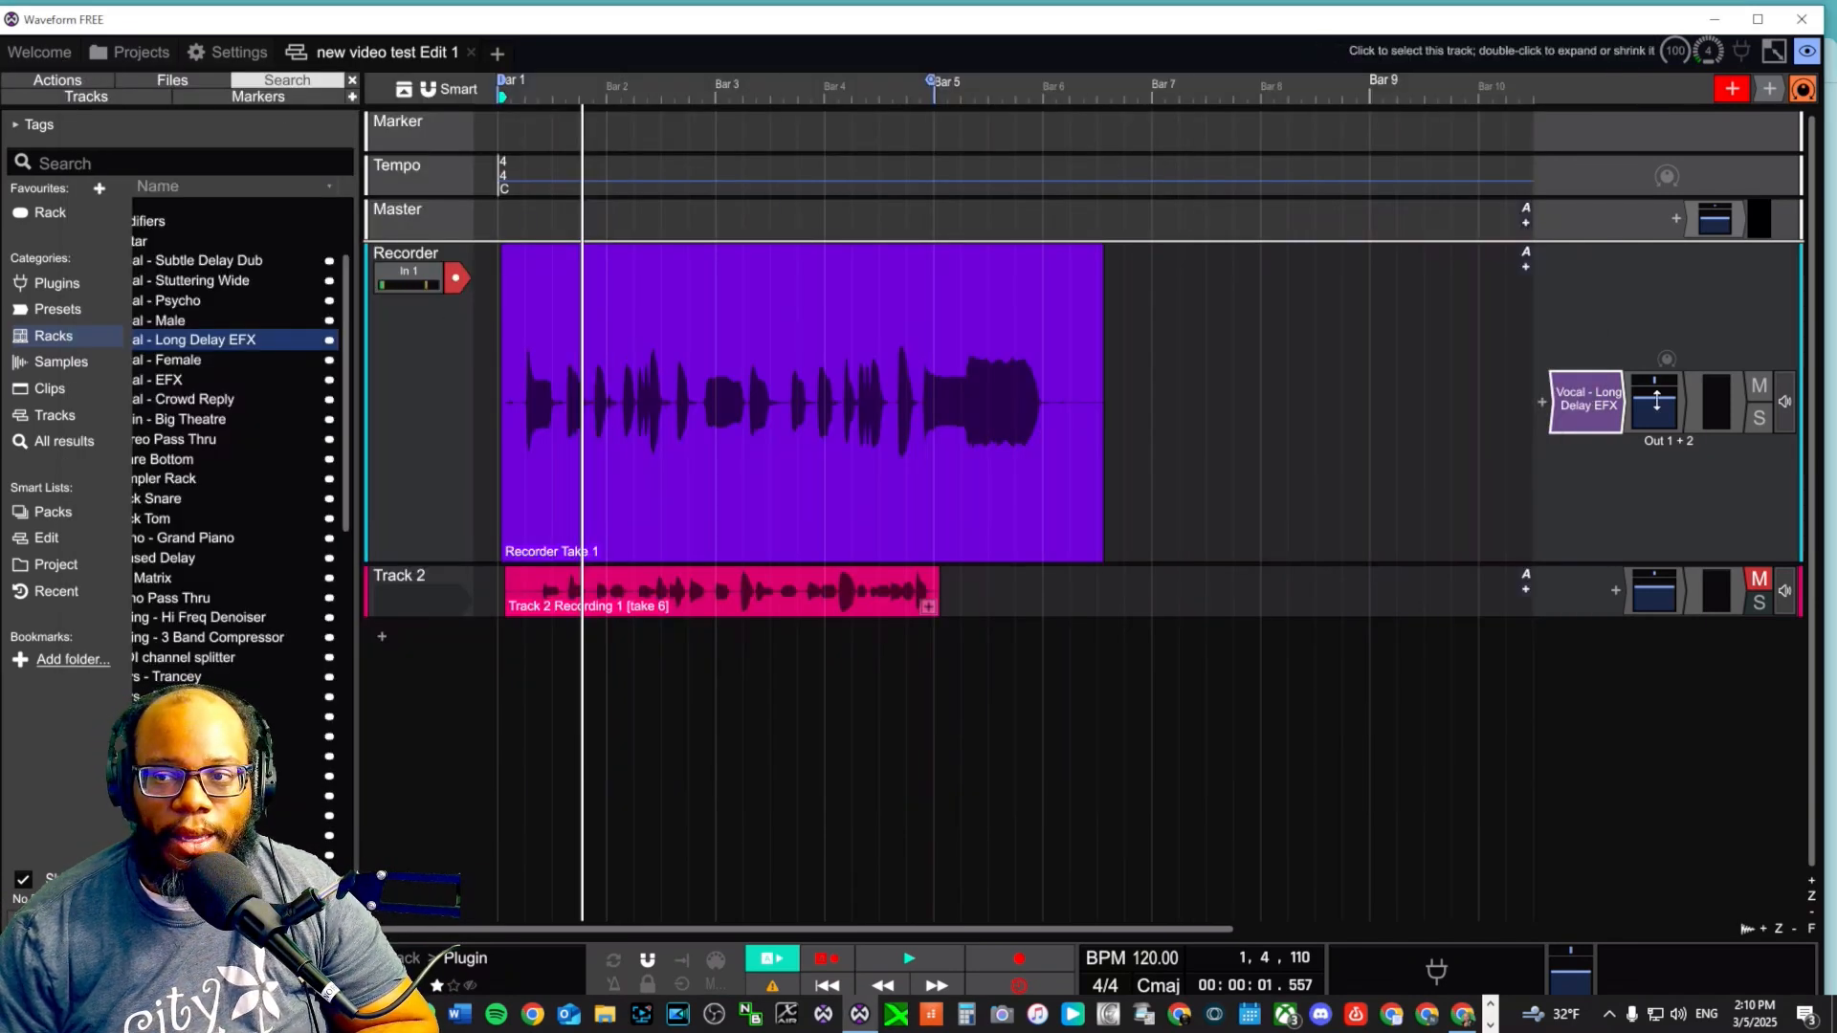
# Step: Delete the Vocal - Long Delay EFX plugin from the Recorder track and remove its unused rack too
pyautogui.rightClick(1588, 404)
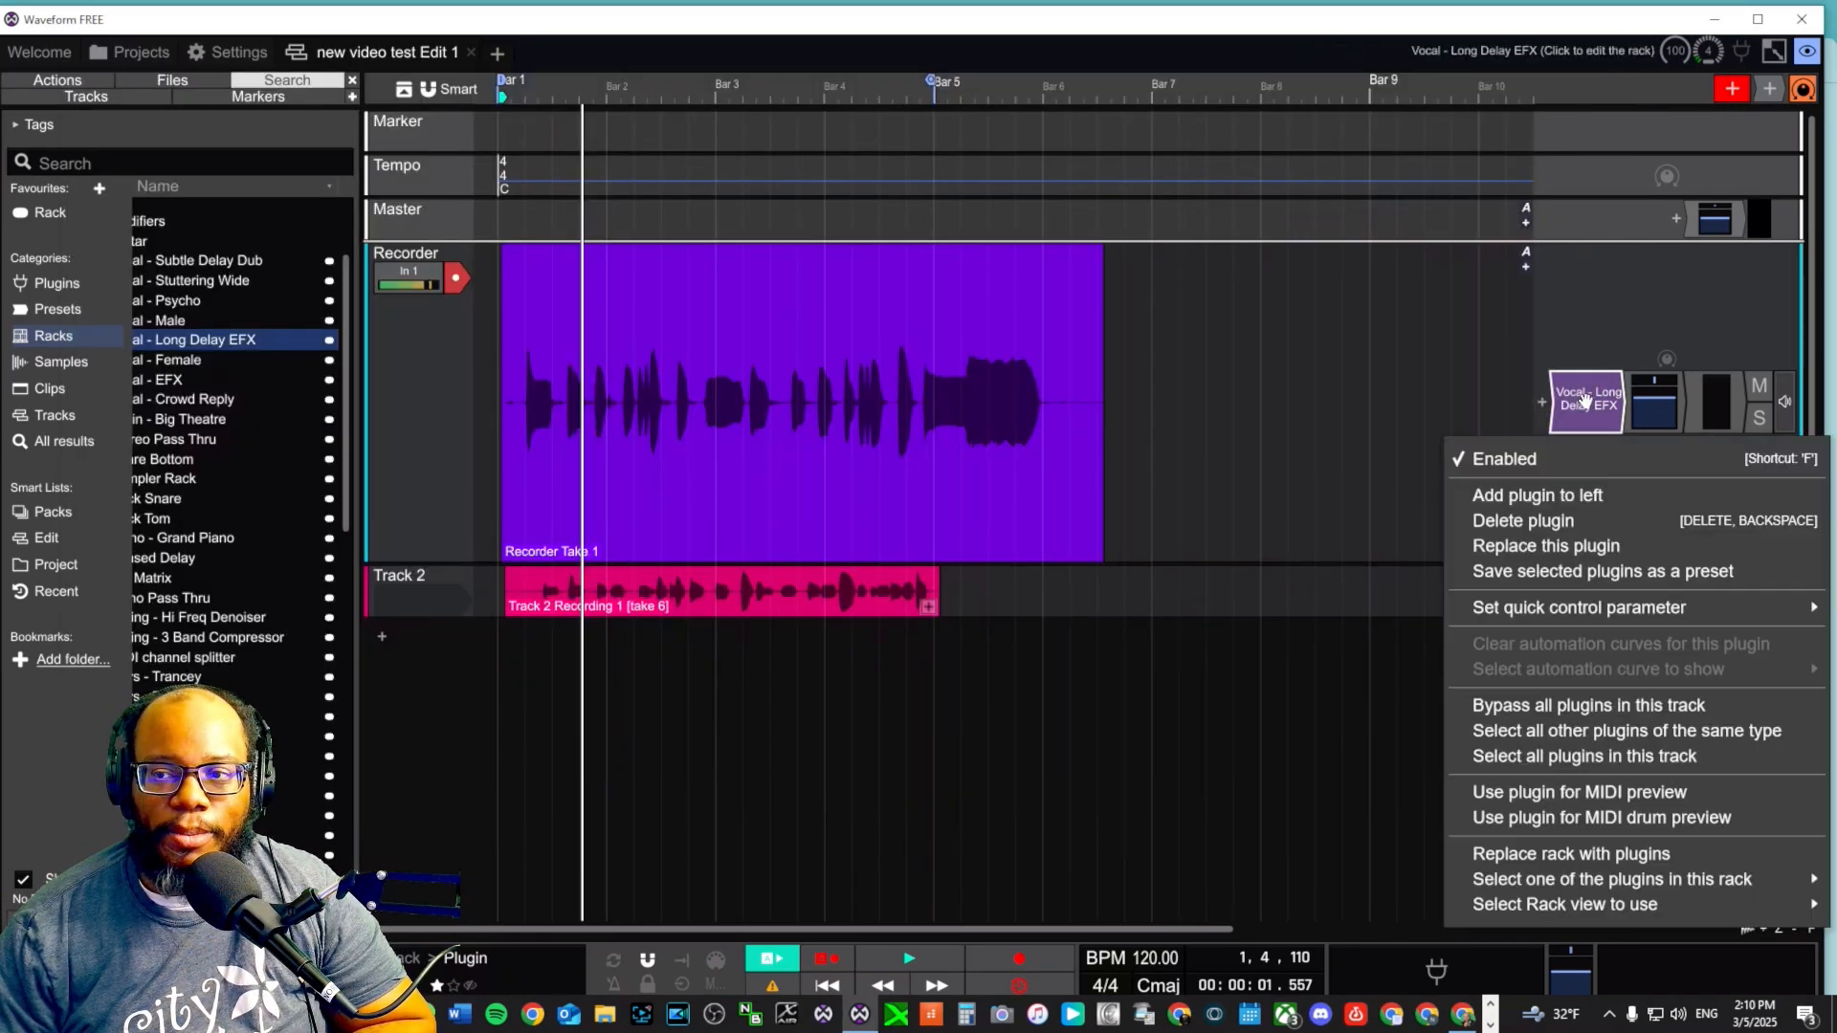
pyautogui.click(1565, 520)
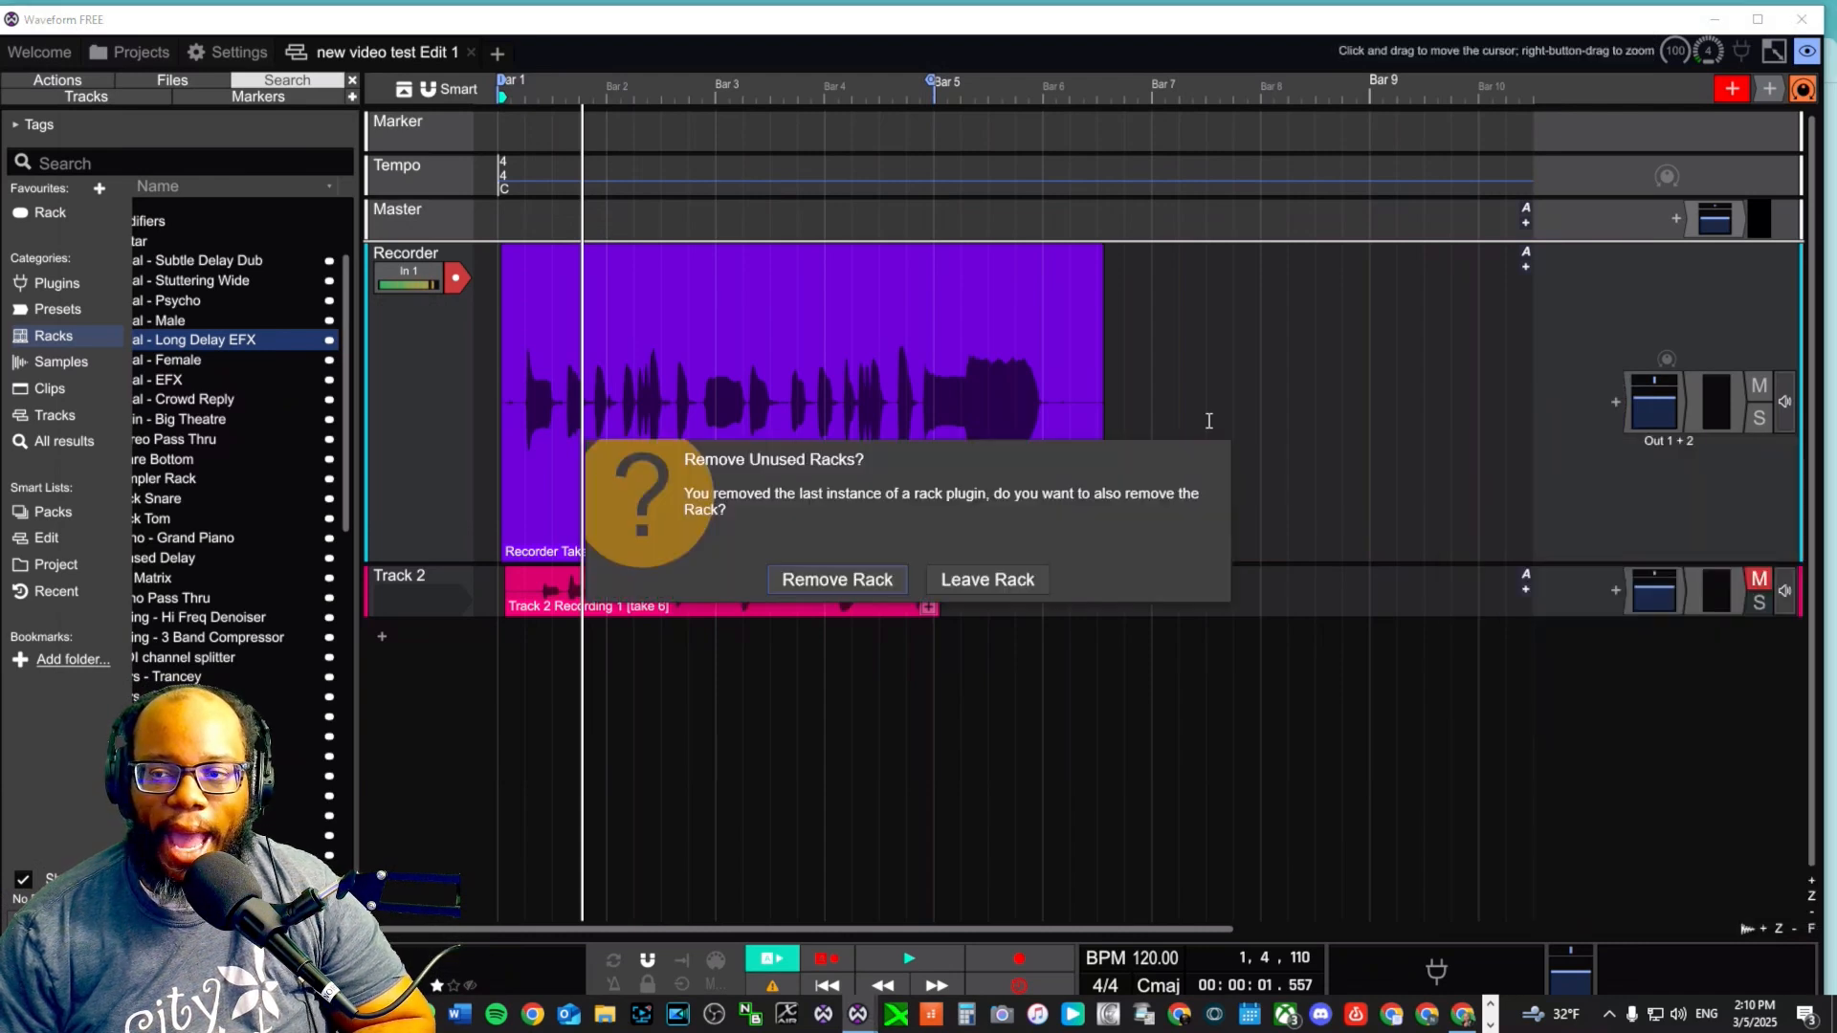
pyautogui.click(874, 582)
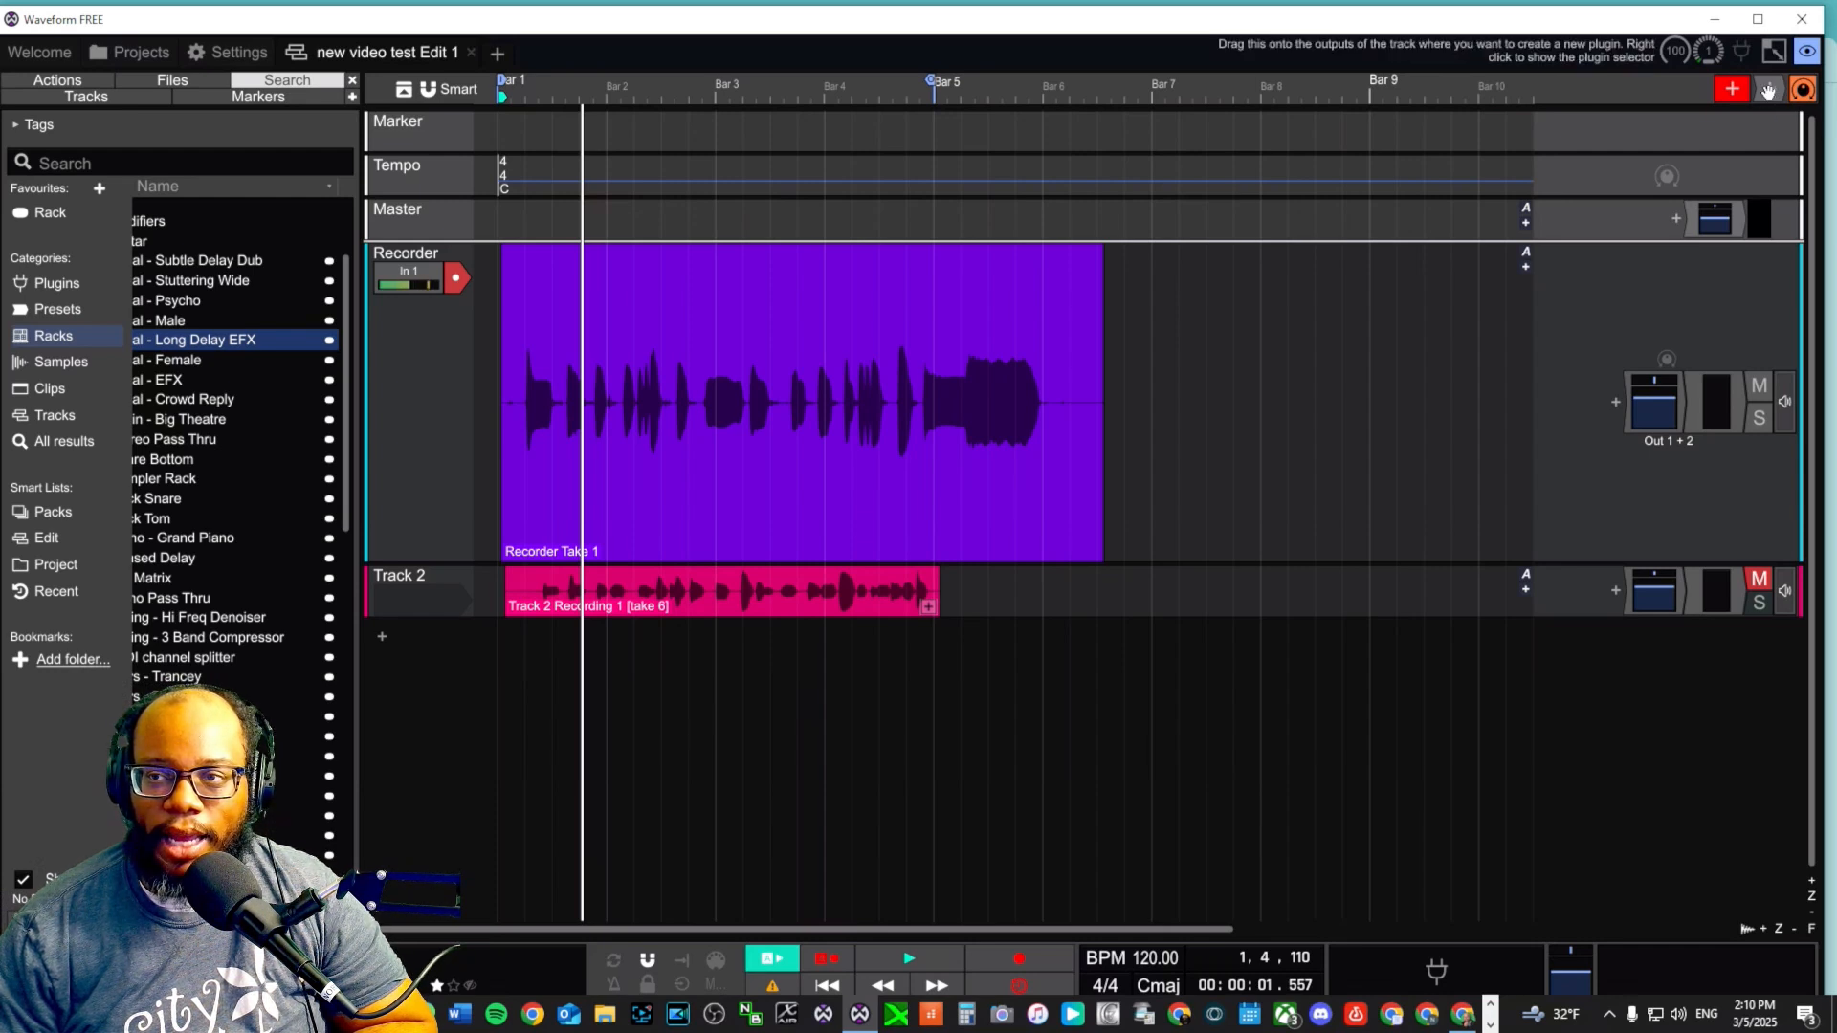
# Step: Create a new empty plugin rack on the Recorder track
pyautogui.moveTo(1767, 89)
pyautogui.mouseDown()
pyautogui.moveTo(1571, 414)
pyautogui.moveTo(1592, 218)
pyautogui.moveTo(1782, 79)
pyautogui.mouseUp()
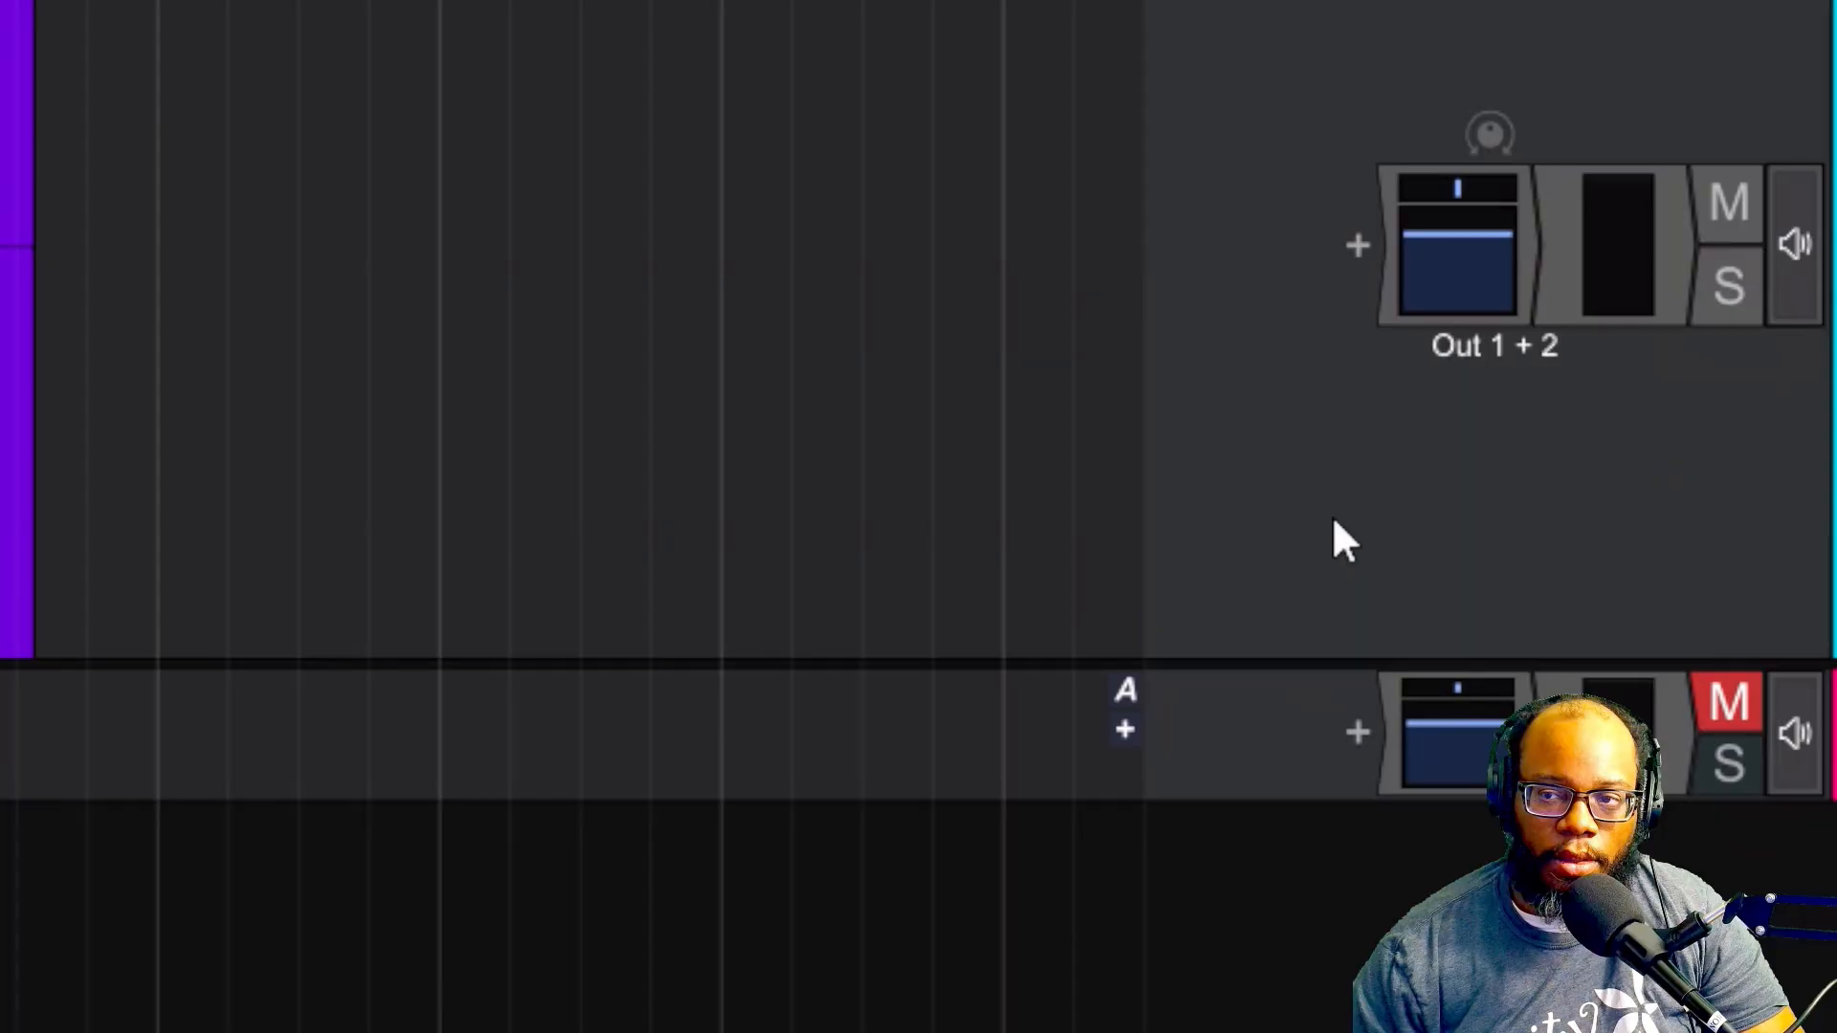
pyautogui.click(1358, 247)
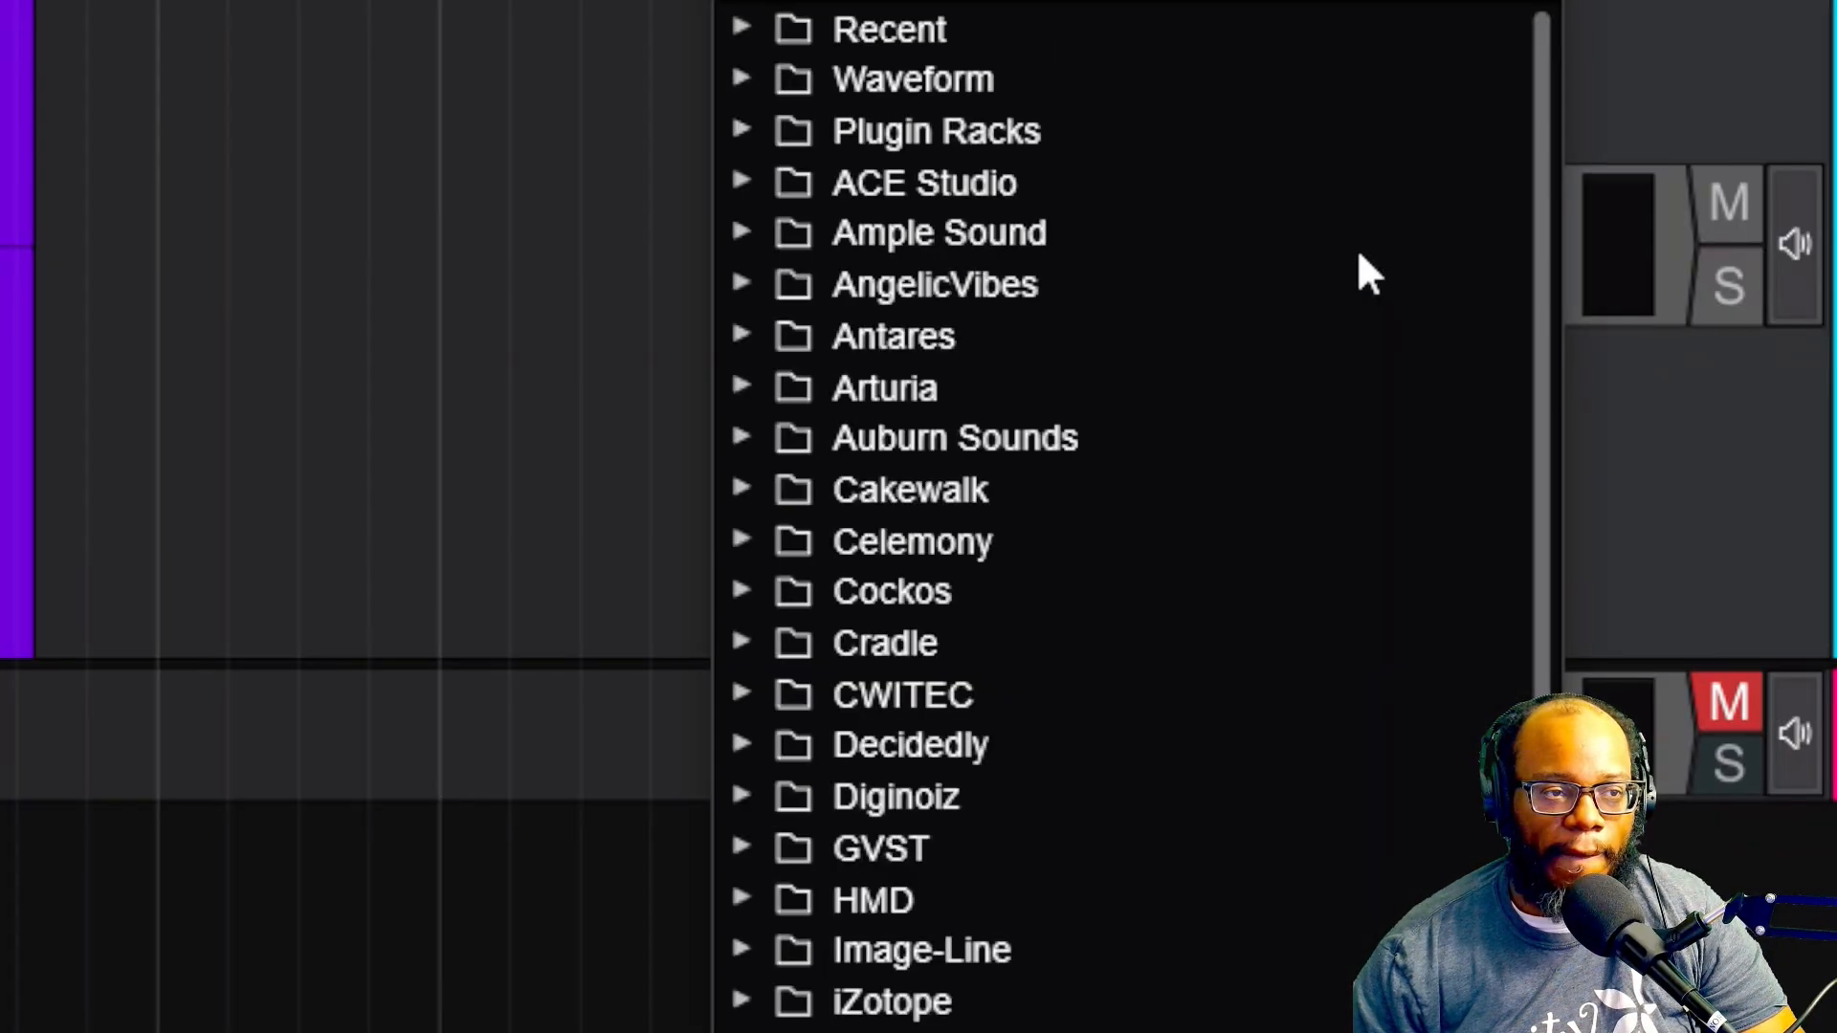
pyautogui.click(742, 127)
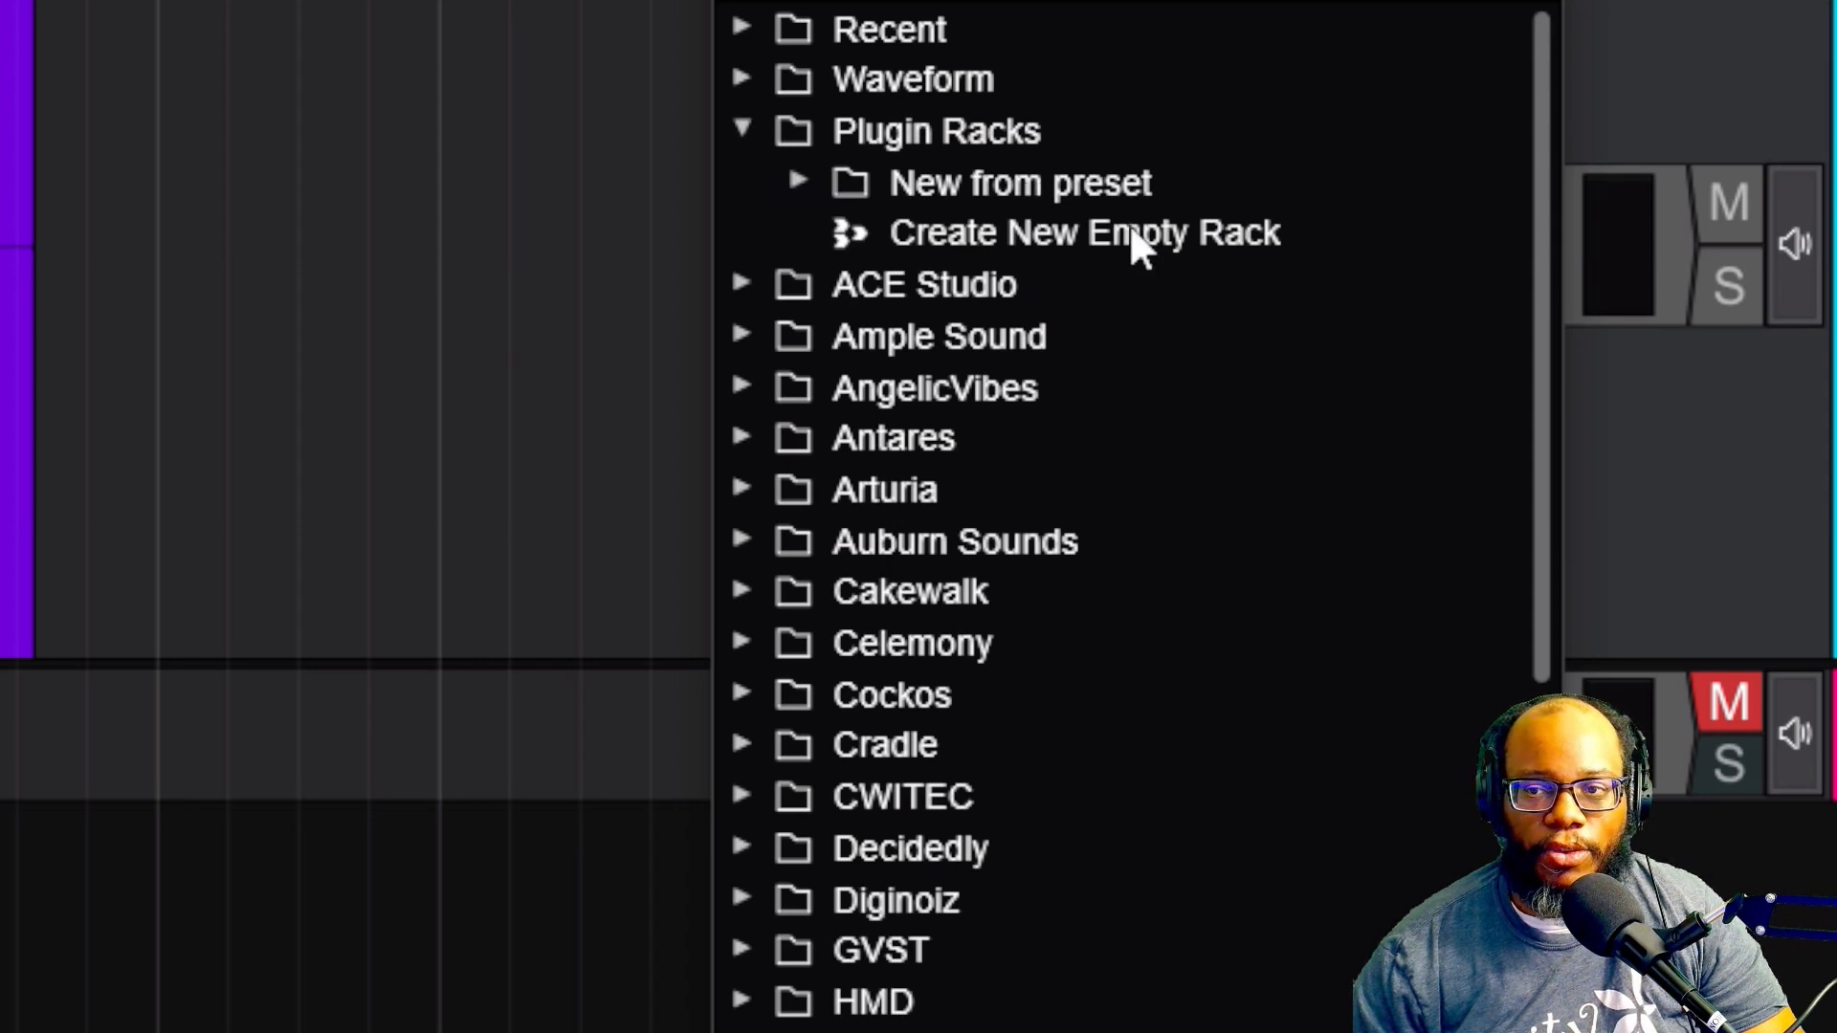
pyautogui.click(983, 236)
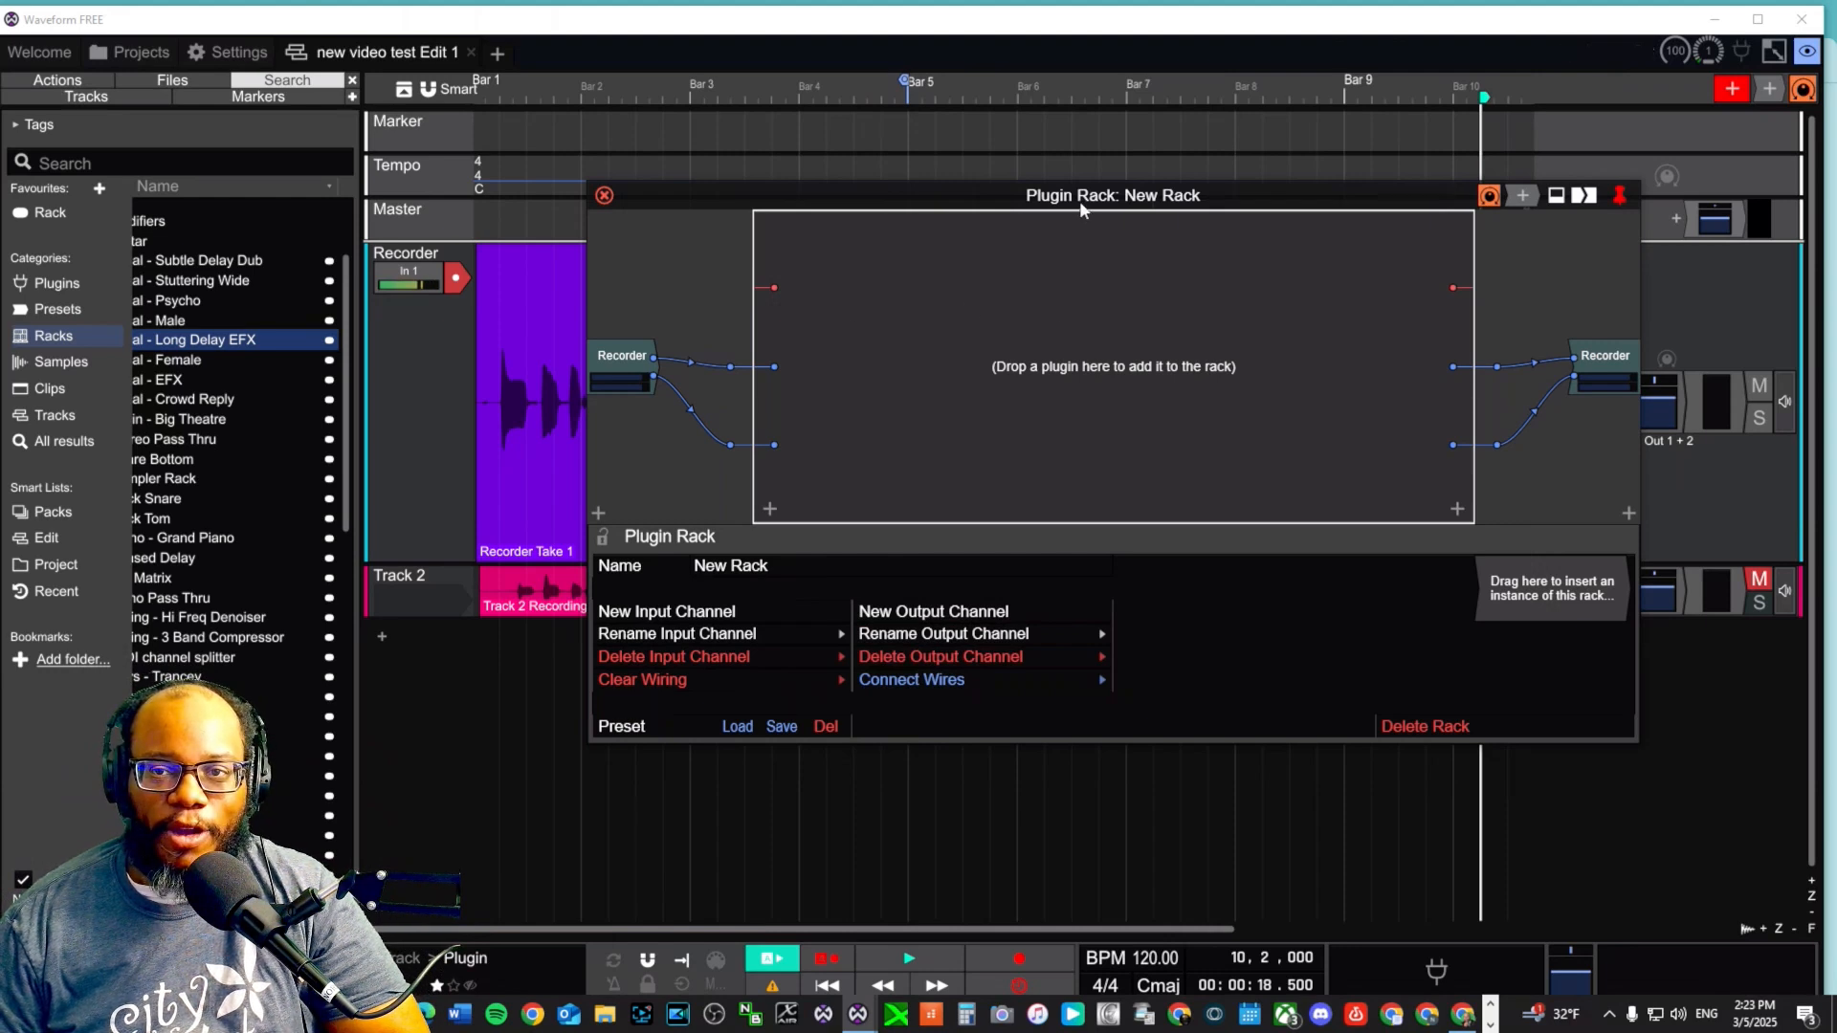
# Step: Search for "reverb" and add Waveform's Natural Reverb to the new rack with its wiring auto-connected
pyautogui.moveTo(1079, 201); pyautogui.dragTo(897, 205)
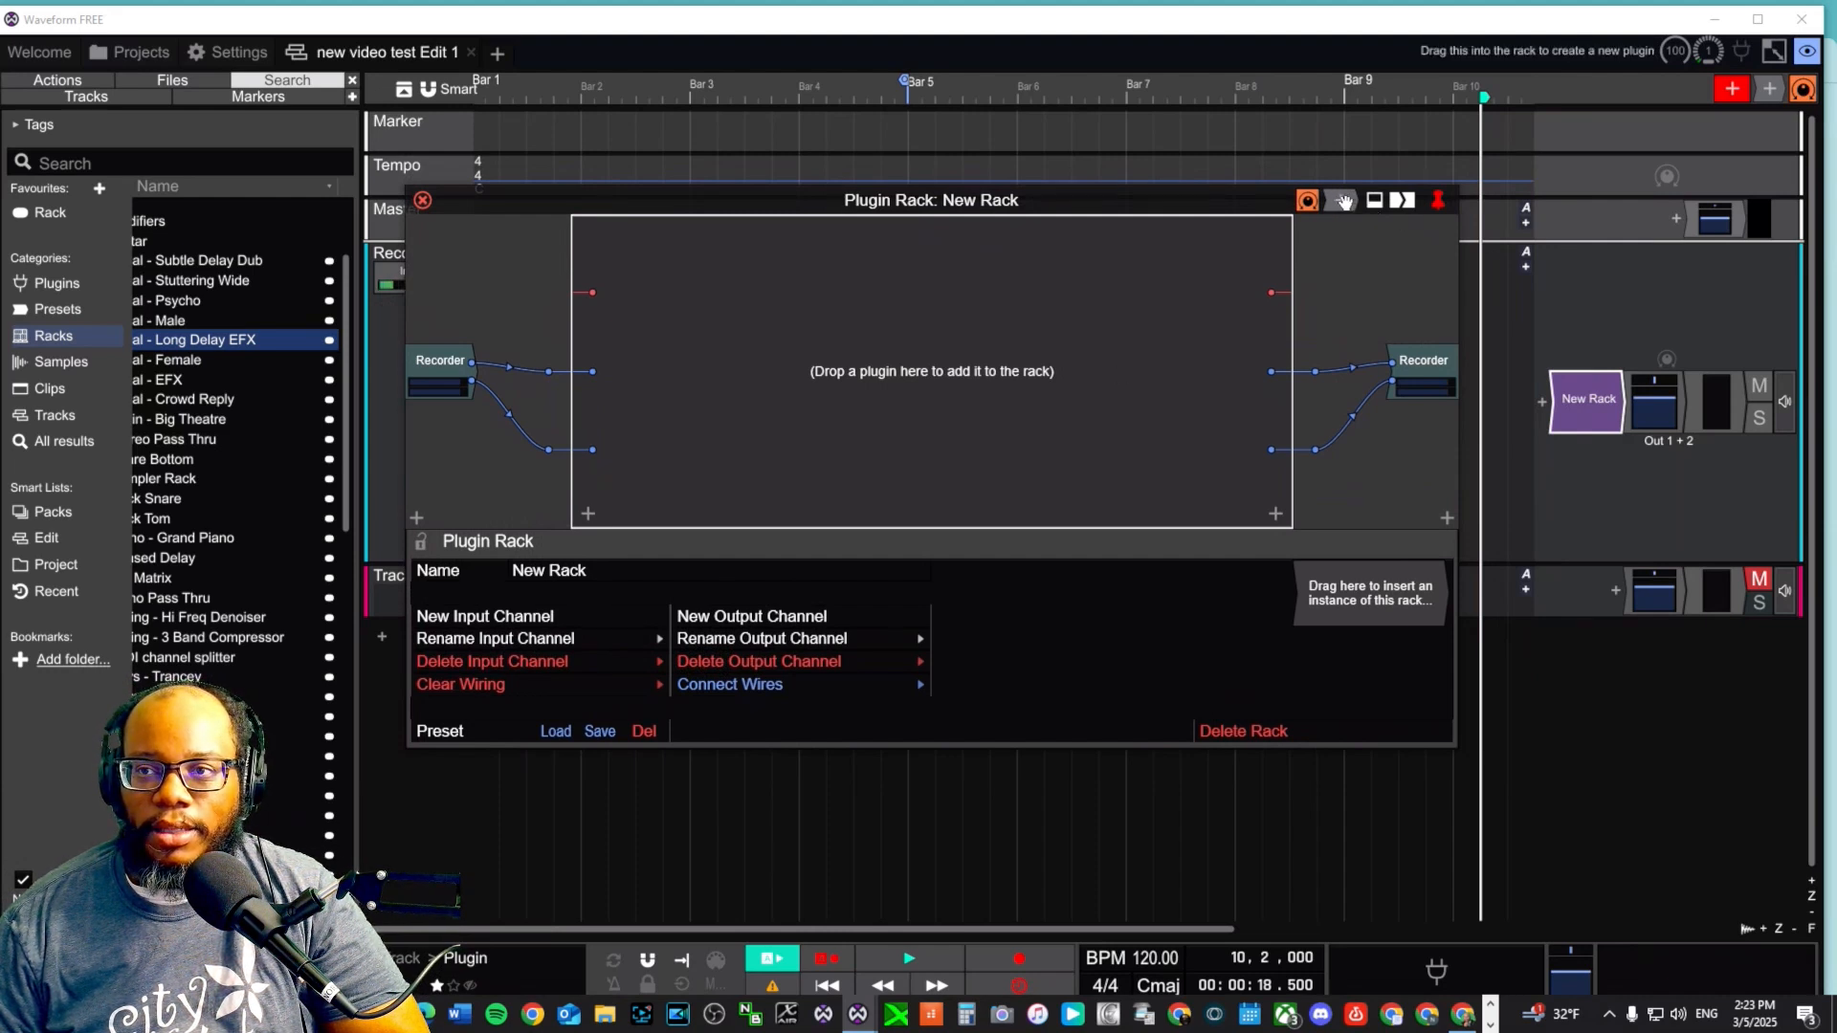
pyautogui.moveTo(1342, 201); pyautogui.dragTo(896, 419)
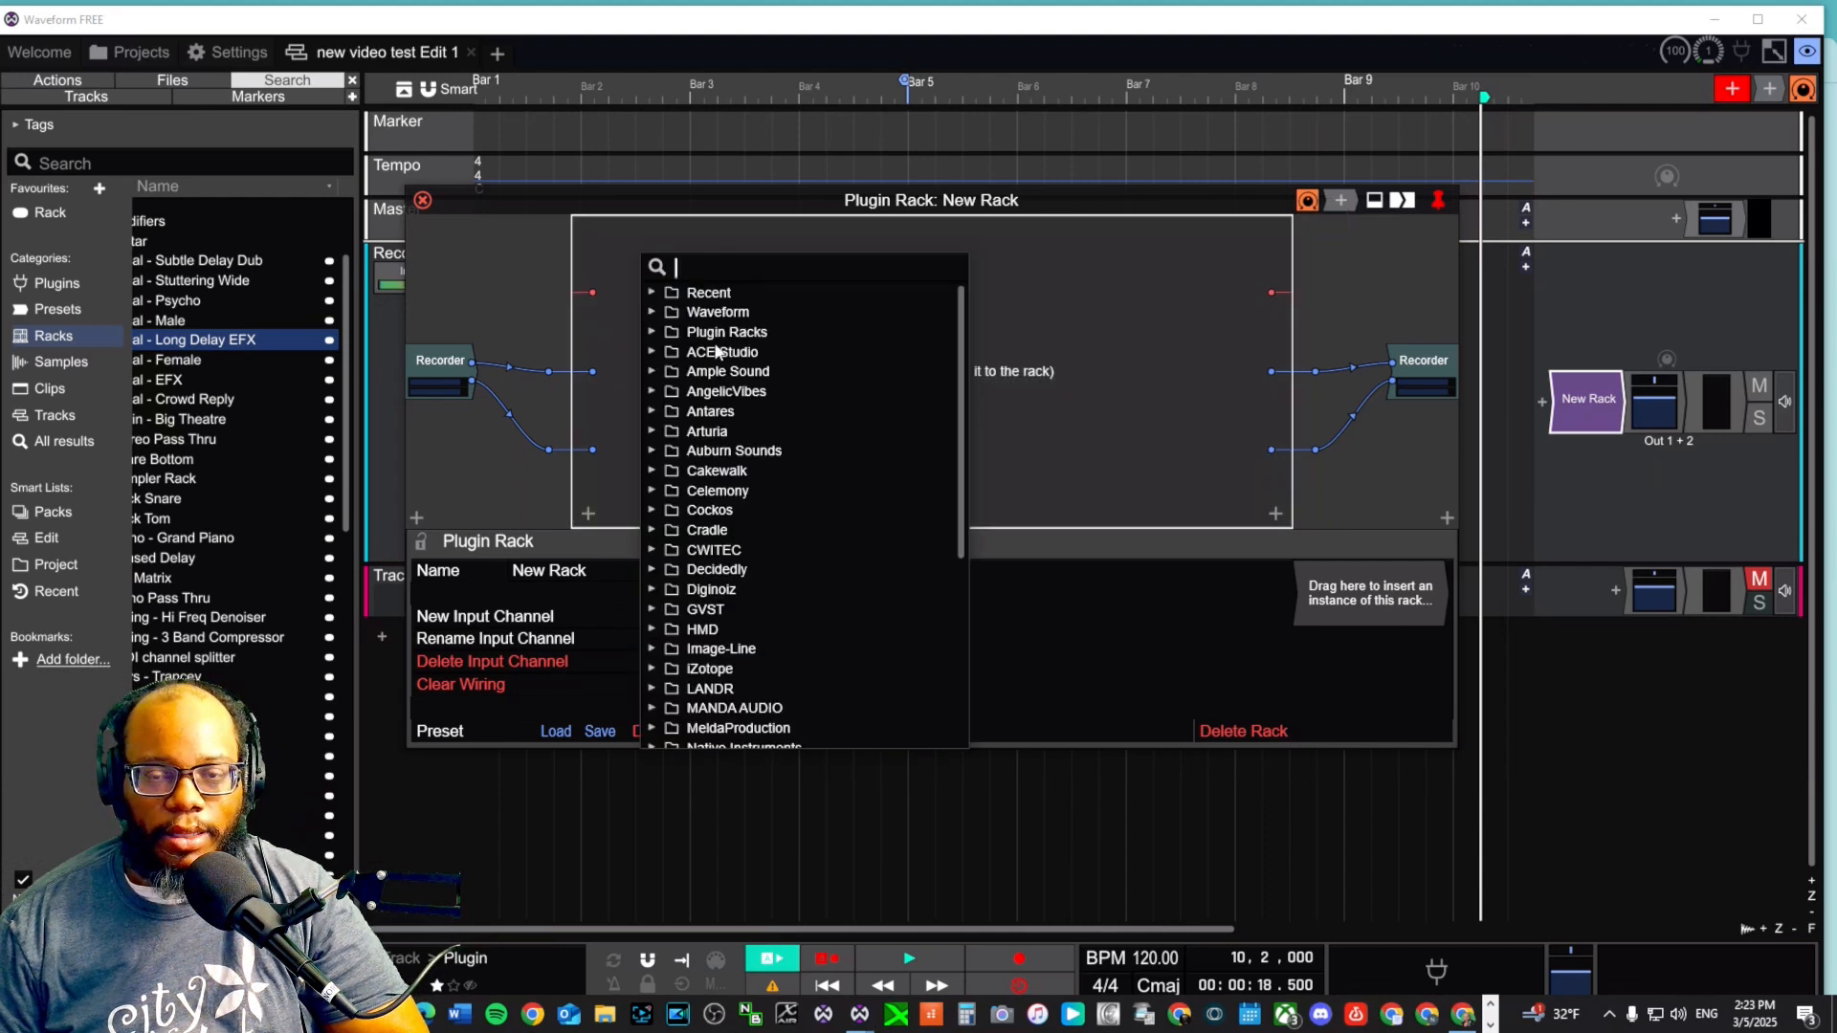
pyautogui.write('reverb')
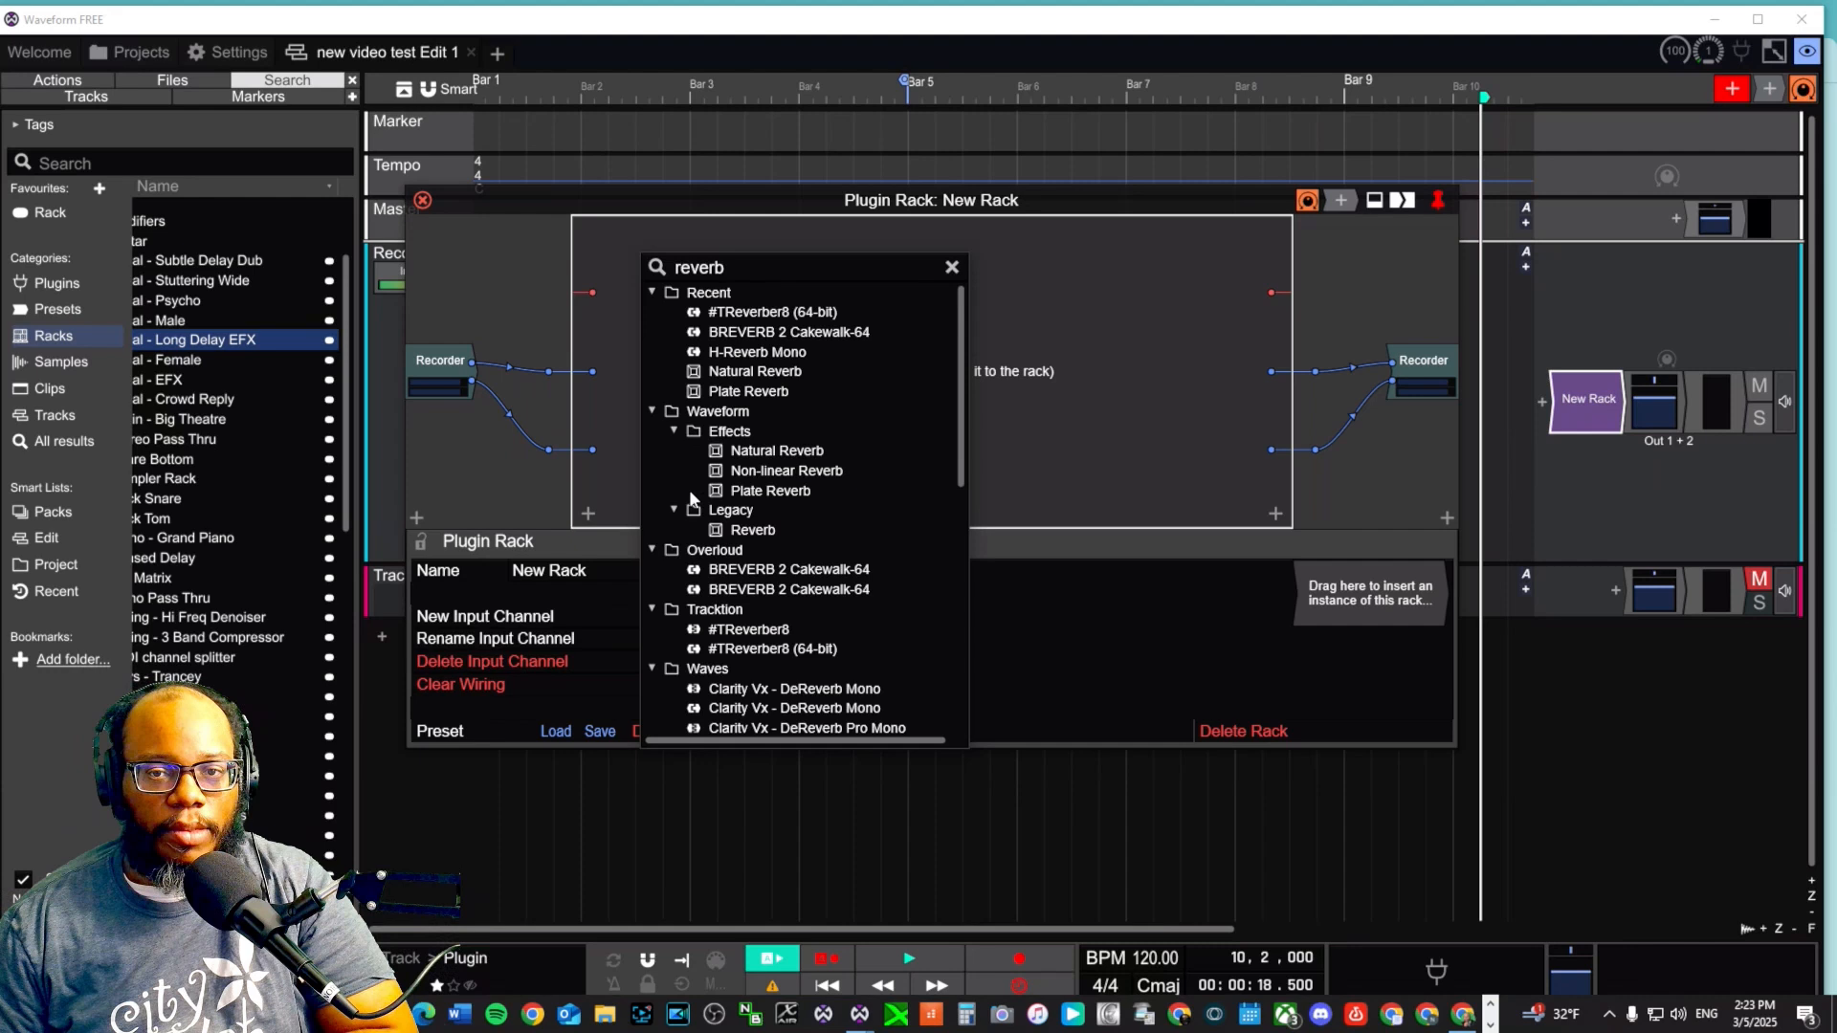
pyautogui.click(765, 455)
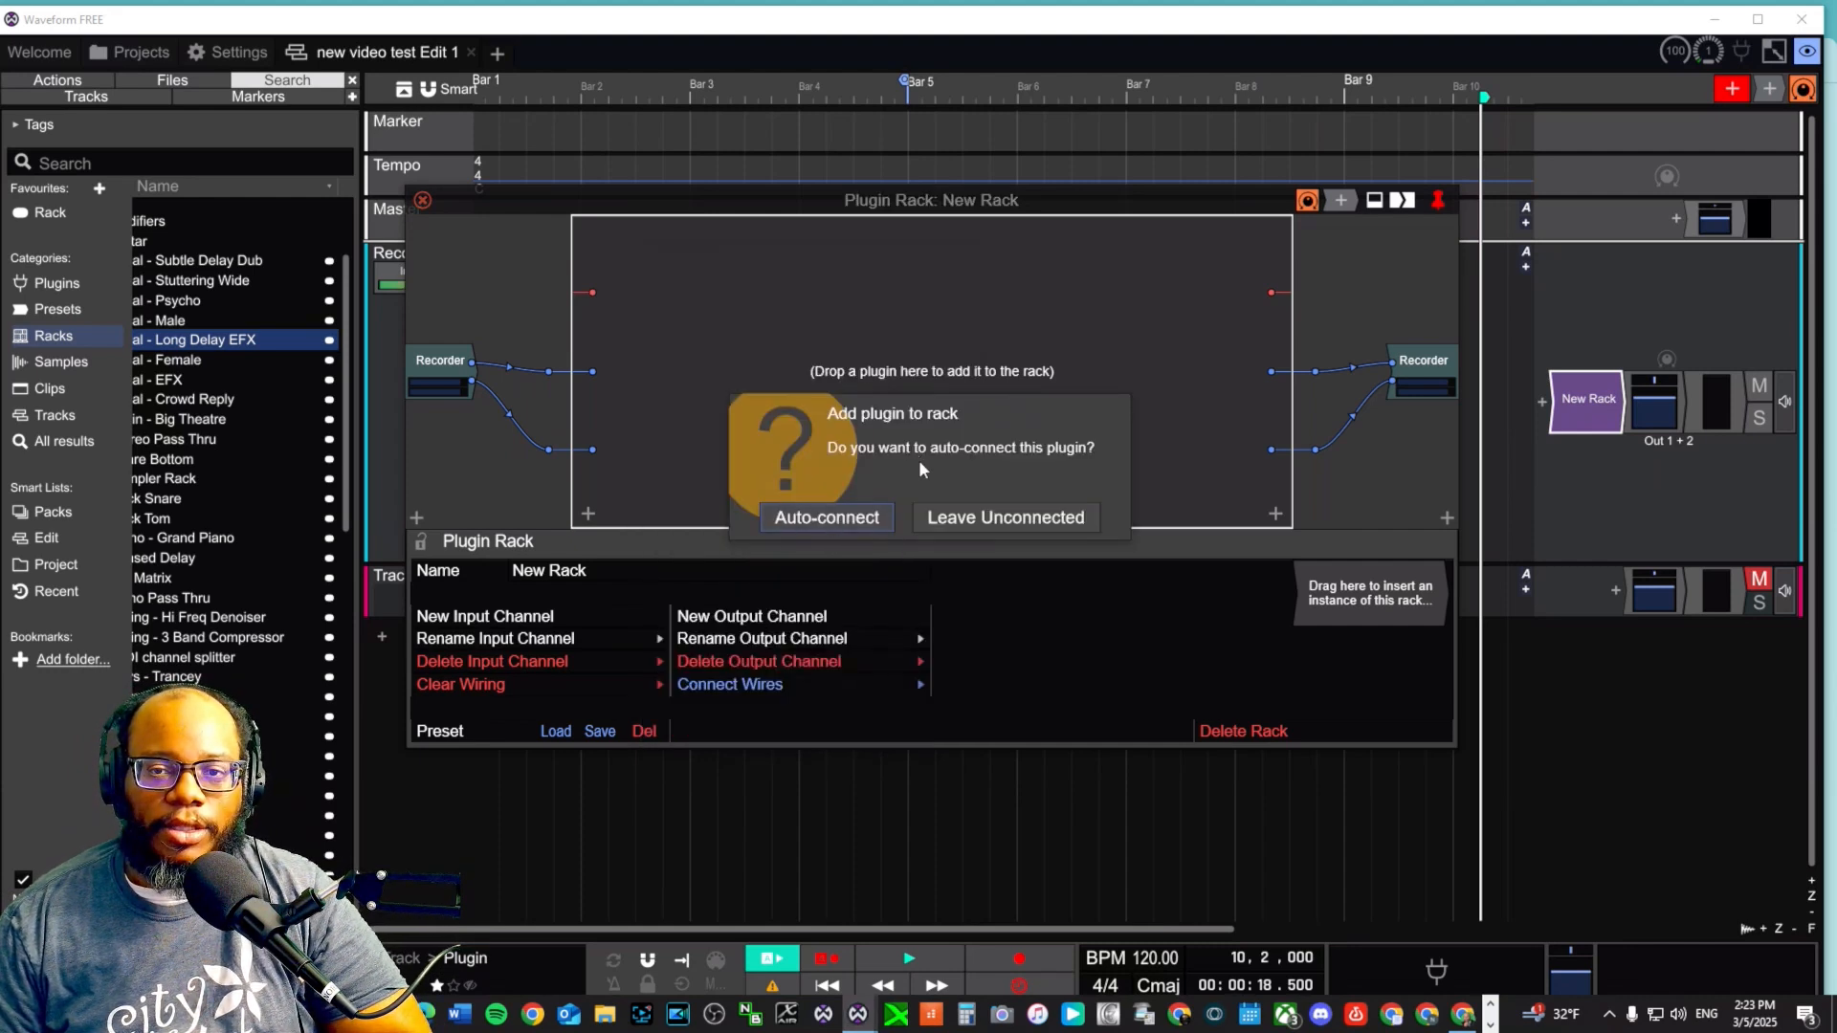
pyautogui.click(830, 526)
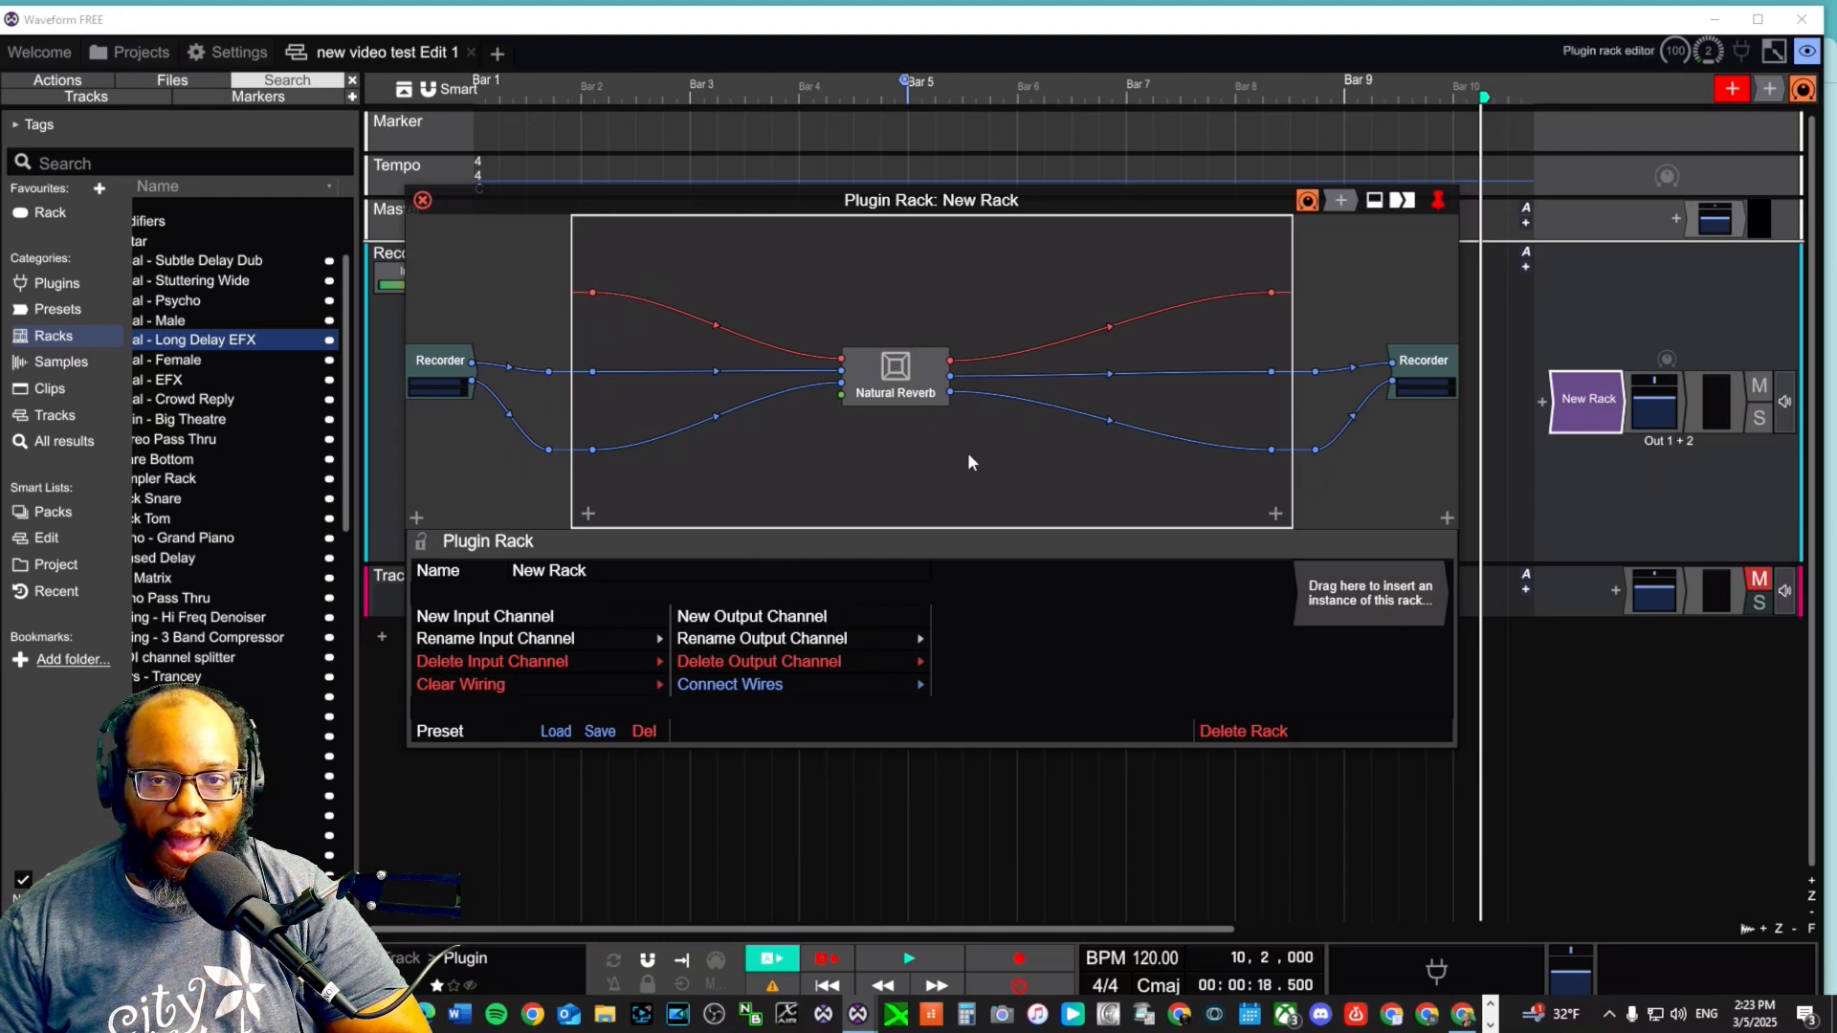
# Step: Set Natural Reverb to 44.9 ms pre-delay, 1.66 s decay, 790.5 Hz high cut, 112.3 Hz low damp and pan R3, and close the rack
pyautogui.doubleClick(901, 374)
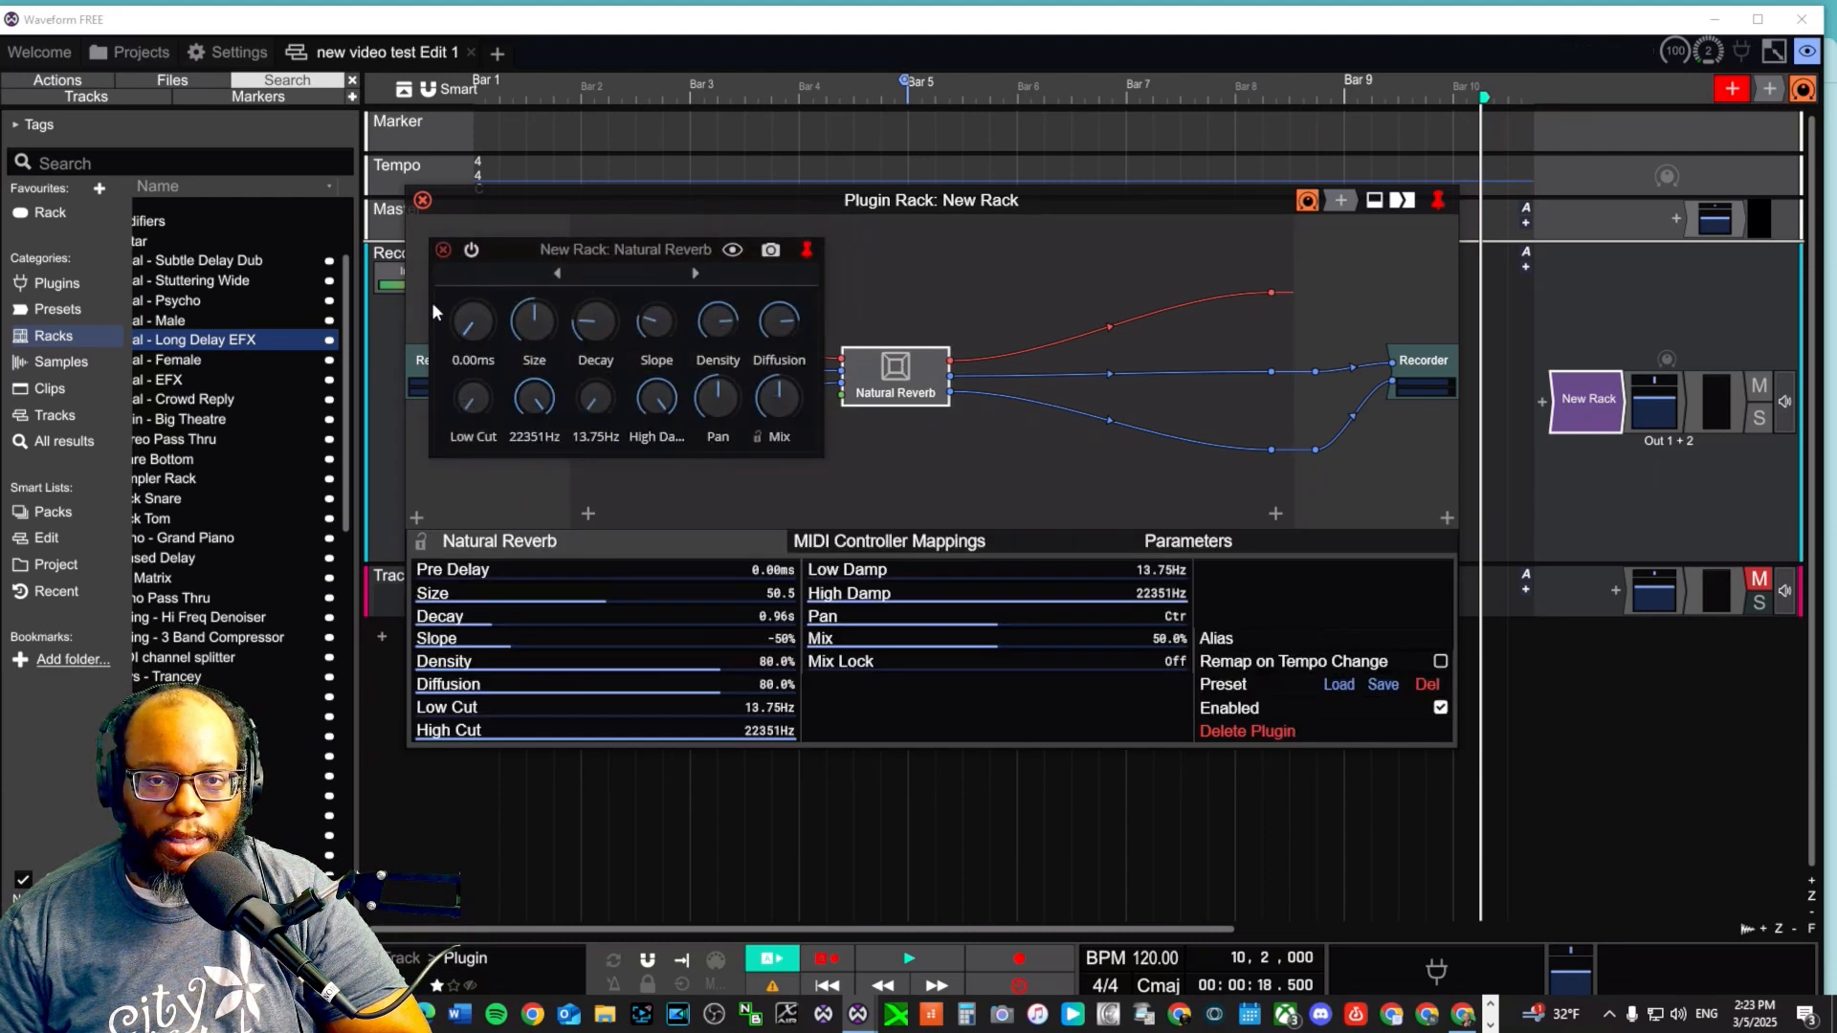
pyautogui.moveTo(606, 393); pyautogui.dragTo(604, 335)
pyautogui.moveTo(523, 411); pyautogui.dragTo(551, 531)
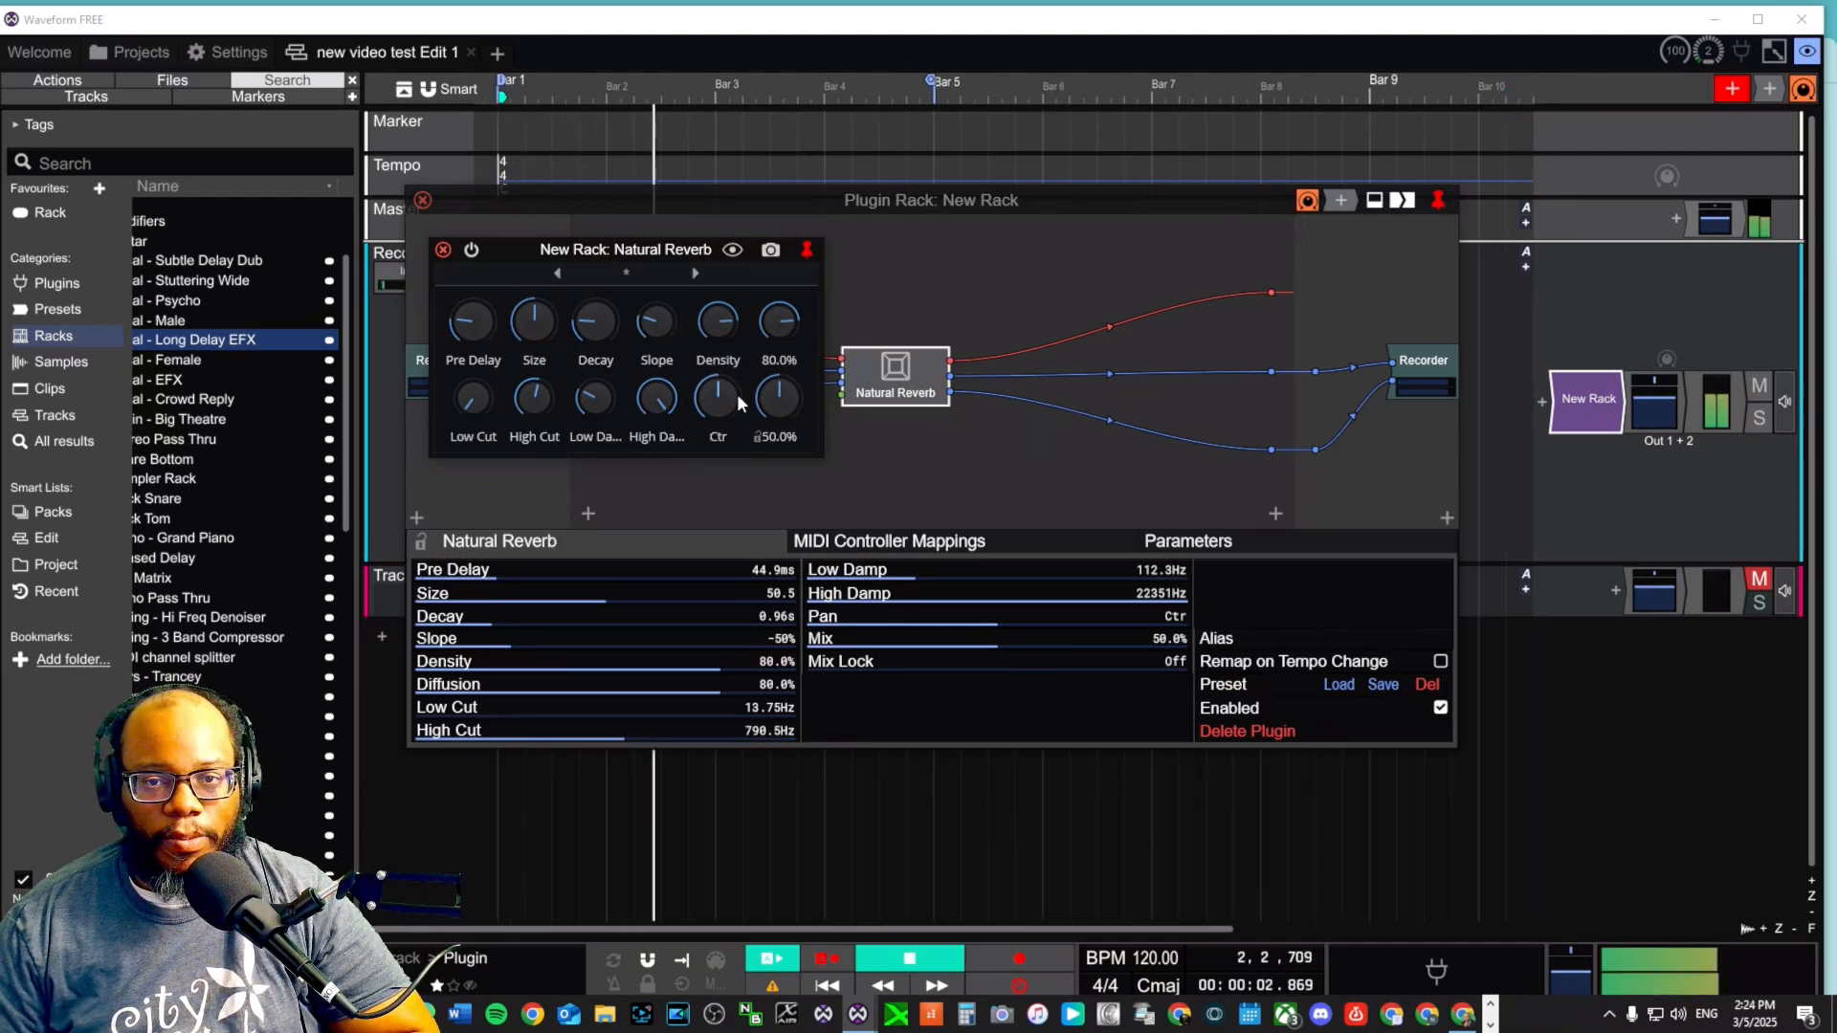
pyautogui.moveTo(732, 397); pyautogui.dragTo(731, 391)
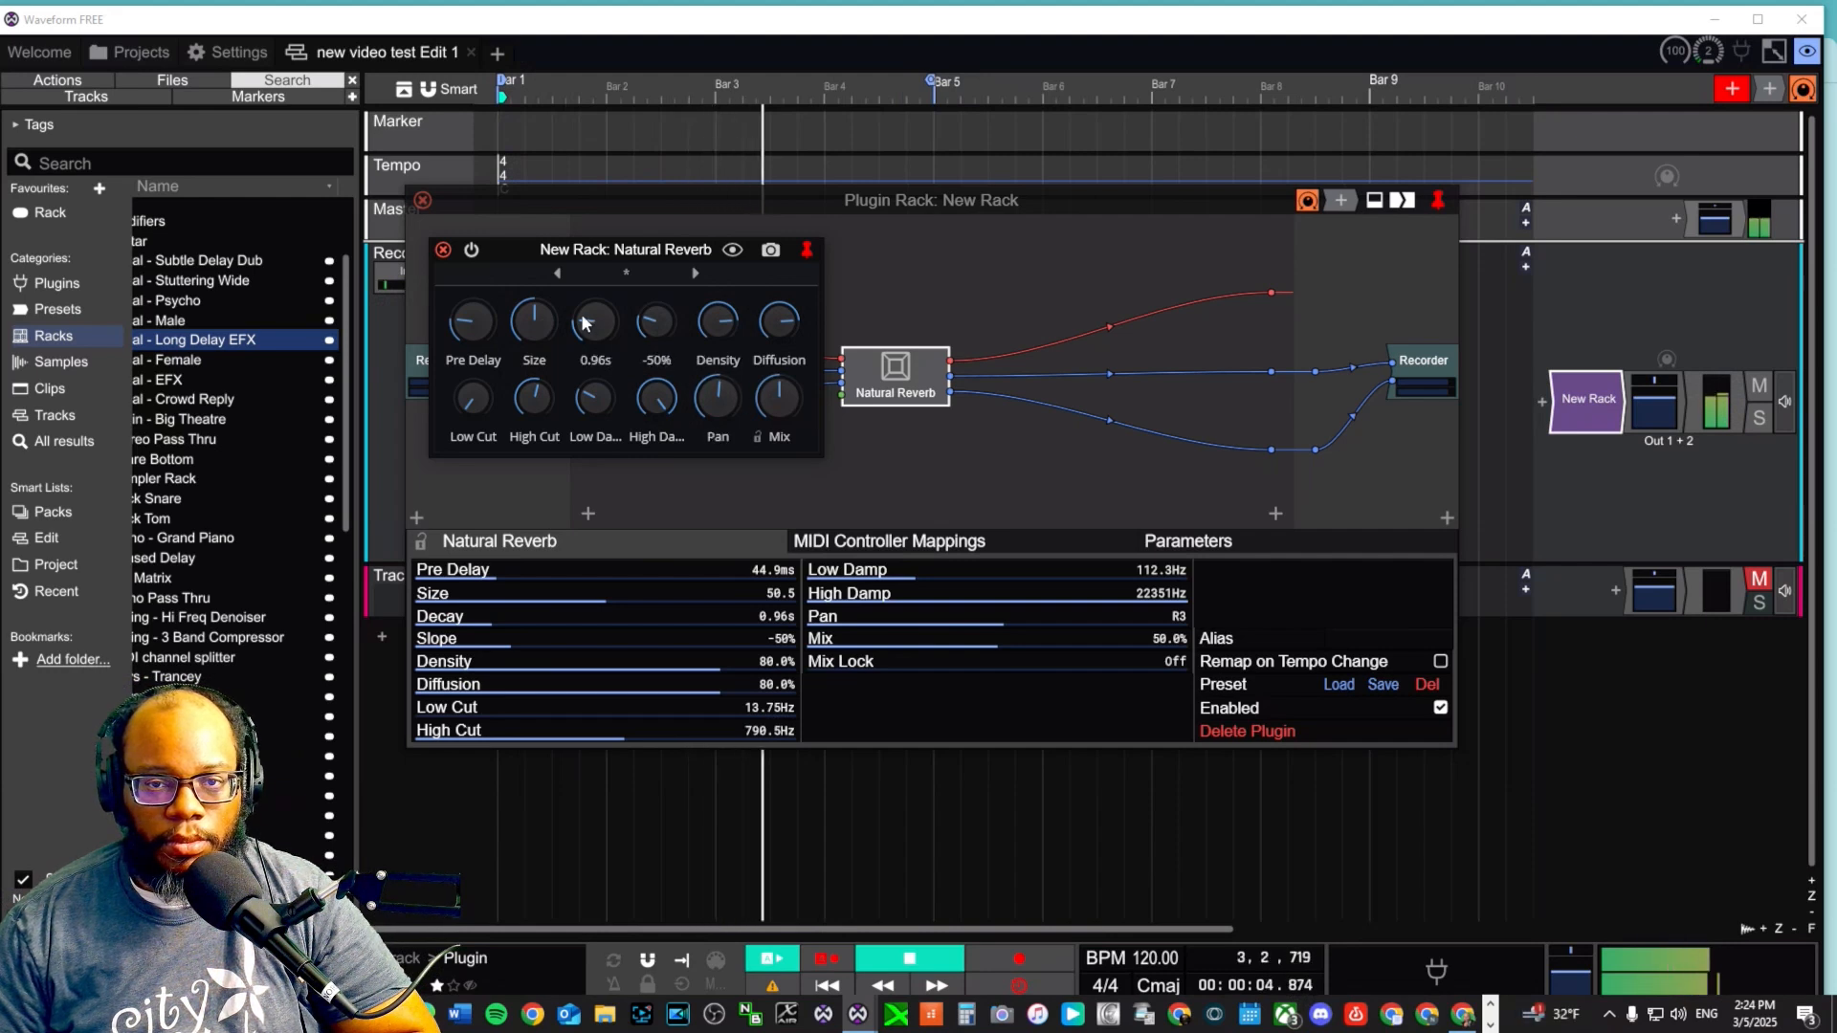
pyautogui.moveTo(581, 313); pyautogui.dragTo(588, 364)
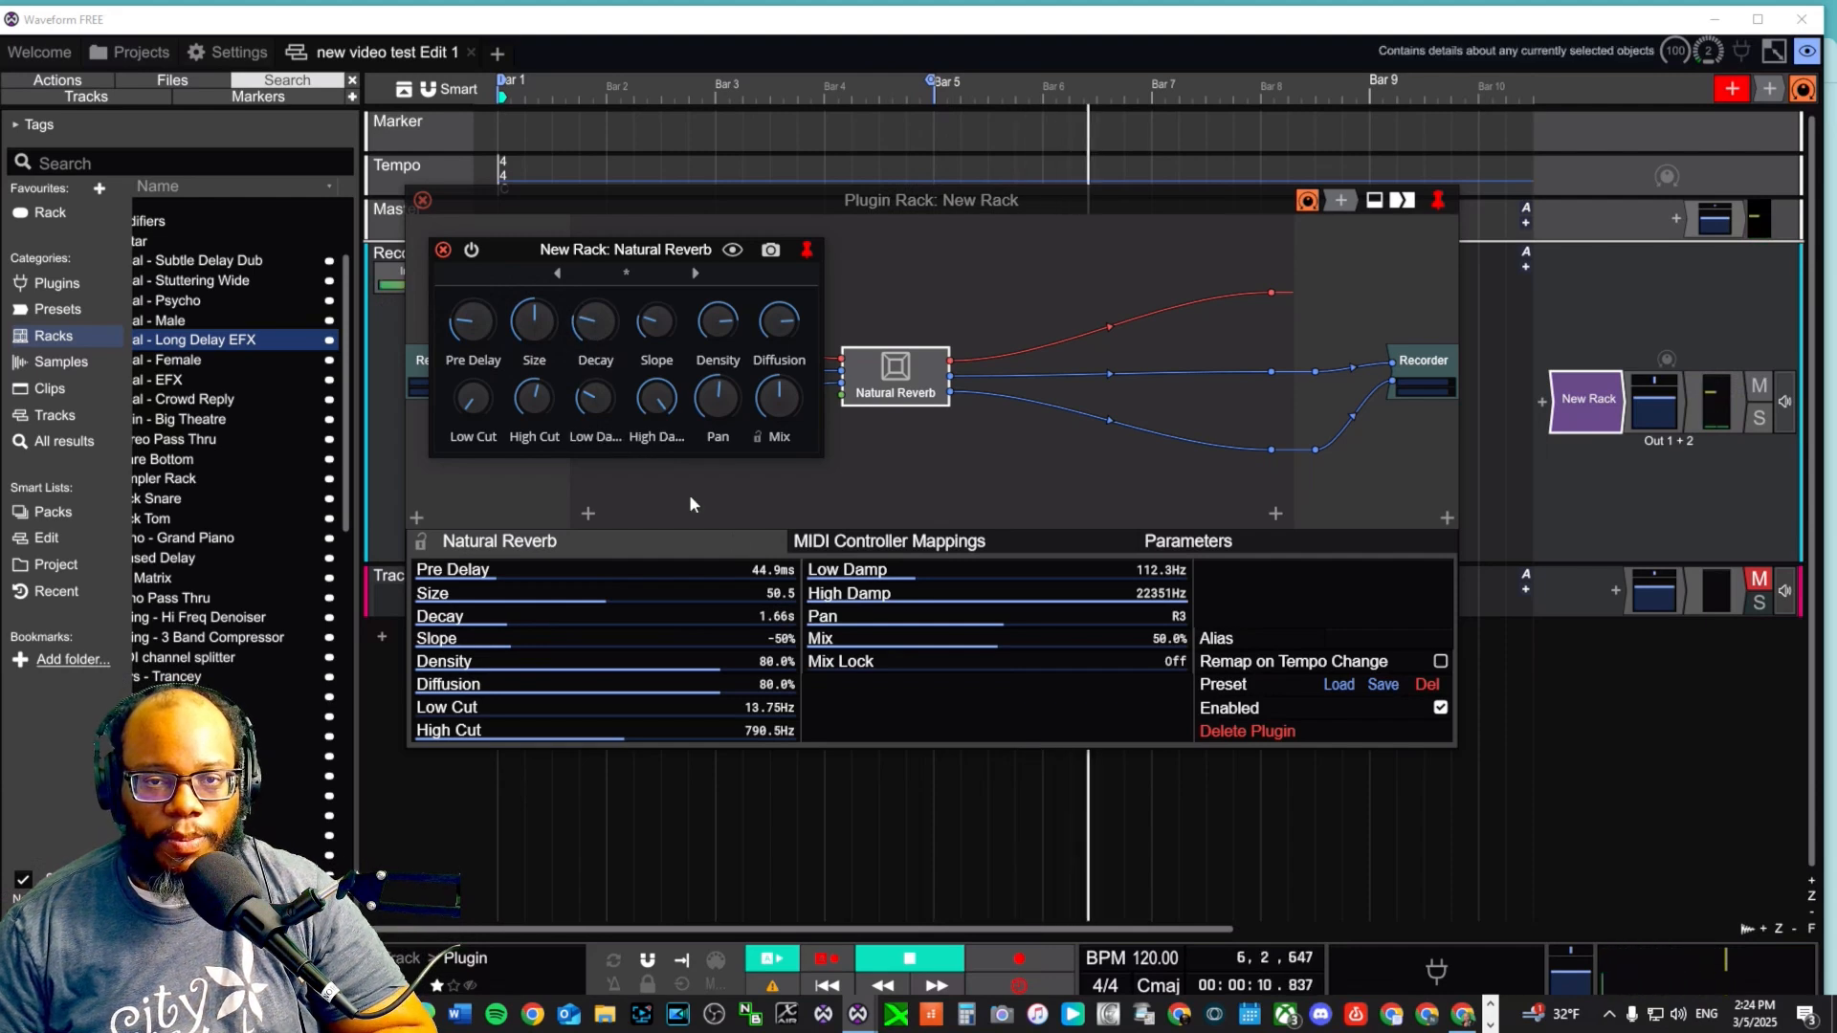
pyautogui.click(444, 249)
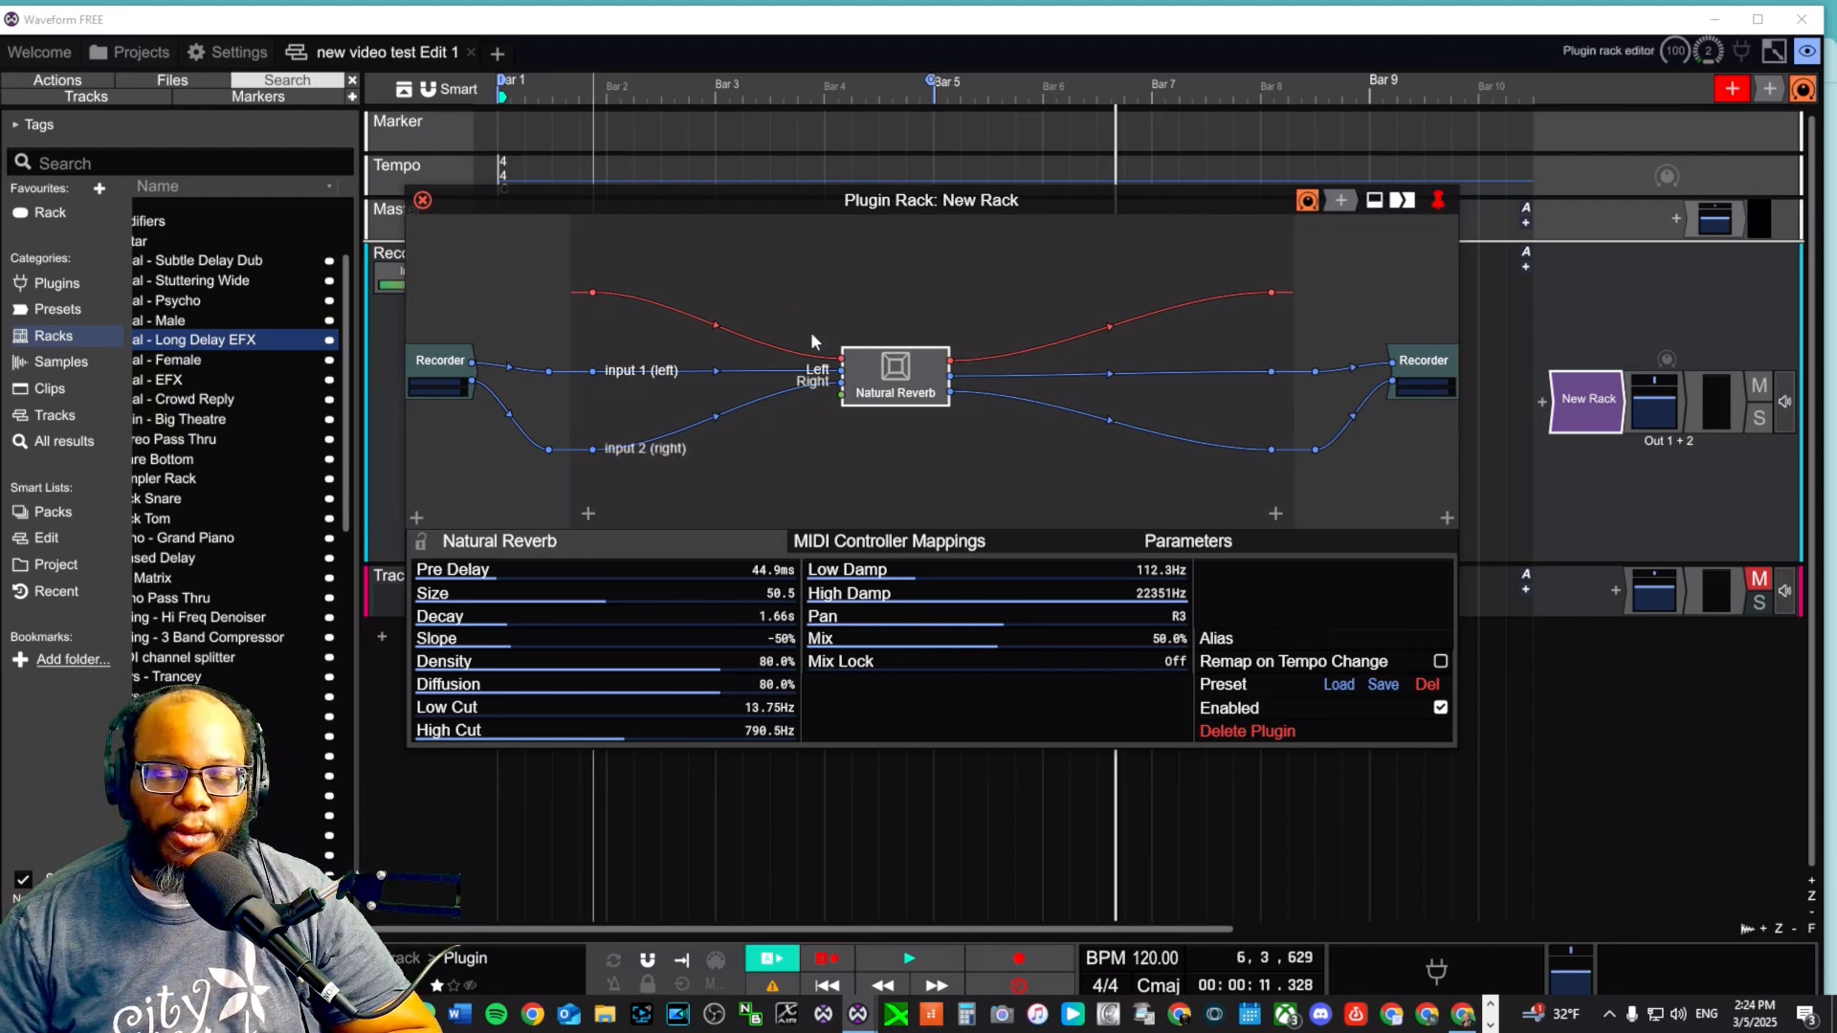
pyautogui.click(422, 201)
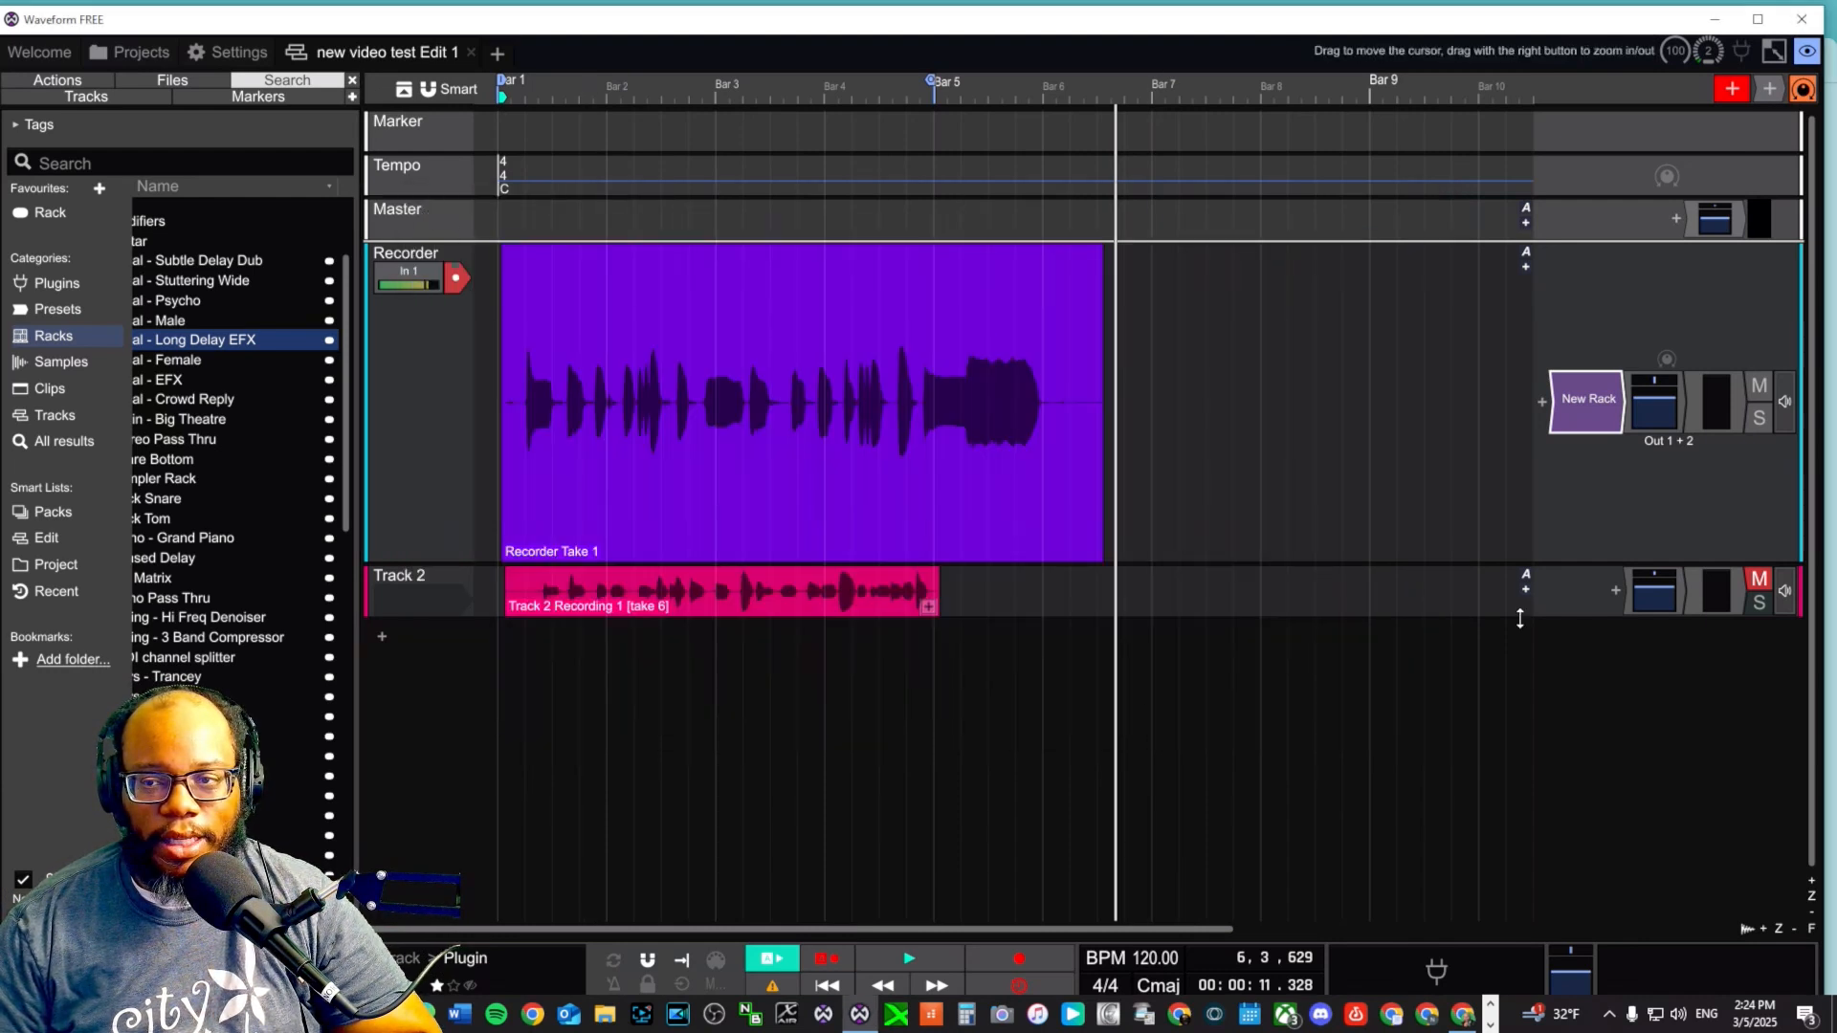
# Step: Save the Recorder track's new rack as a preset named recorder reverb with the tags Rack and plugin, and close the rack window
pyautogui.click(1585, 399)
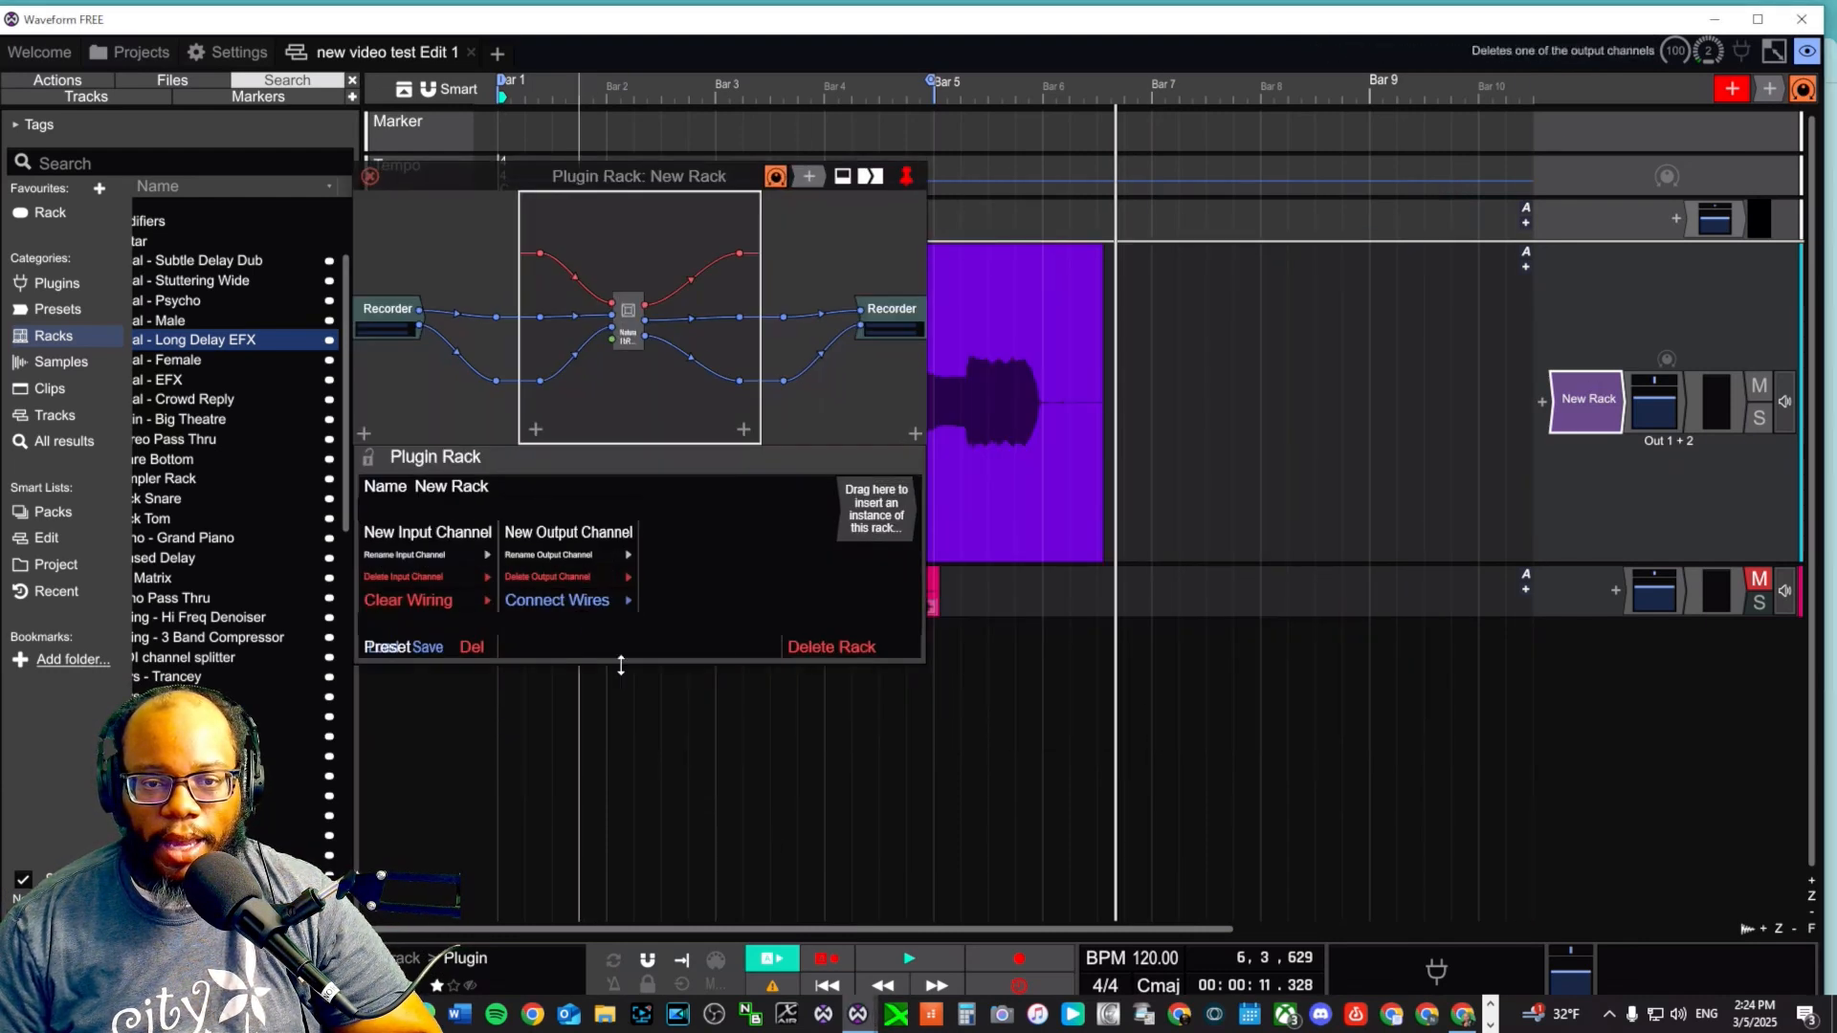
pyautogui.moveTo(917, 659); pyautogui.dragTo(1378, 683)
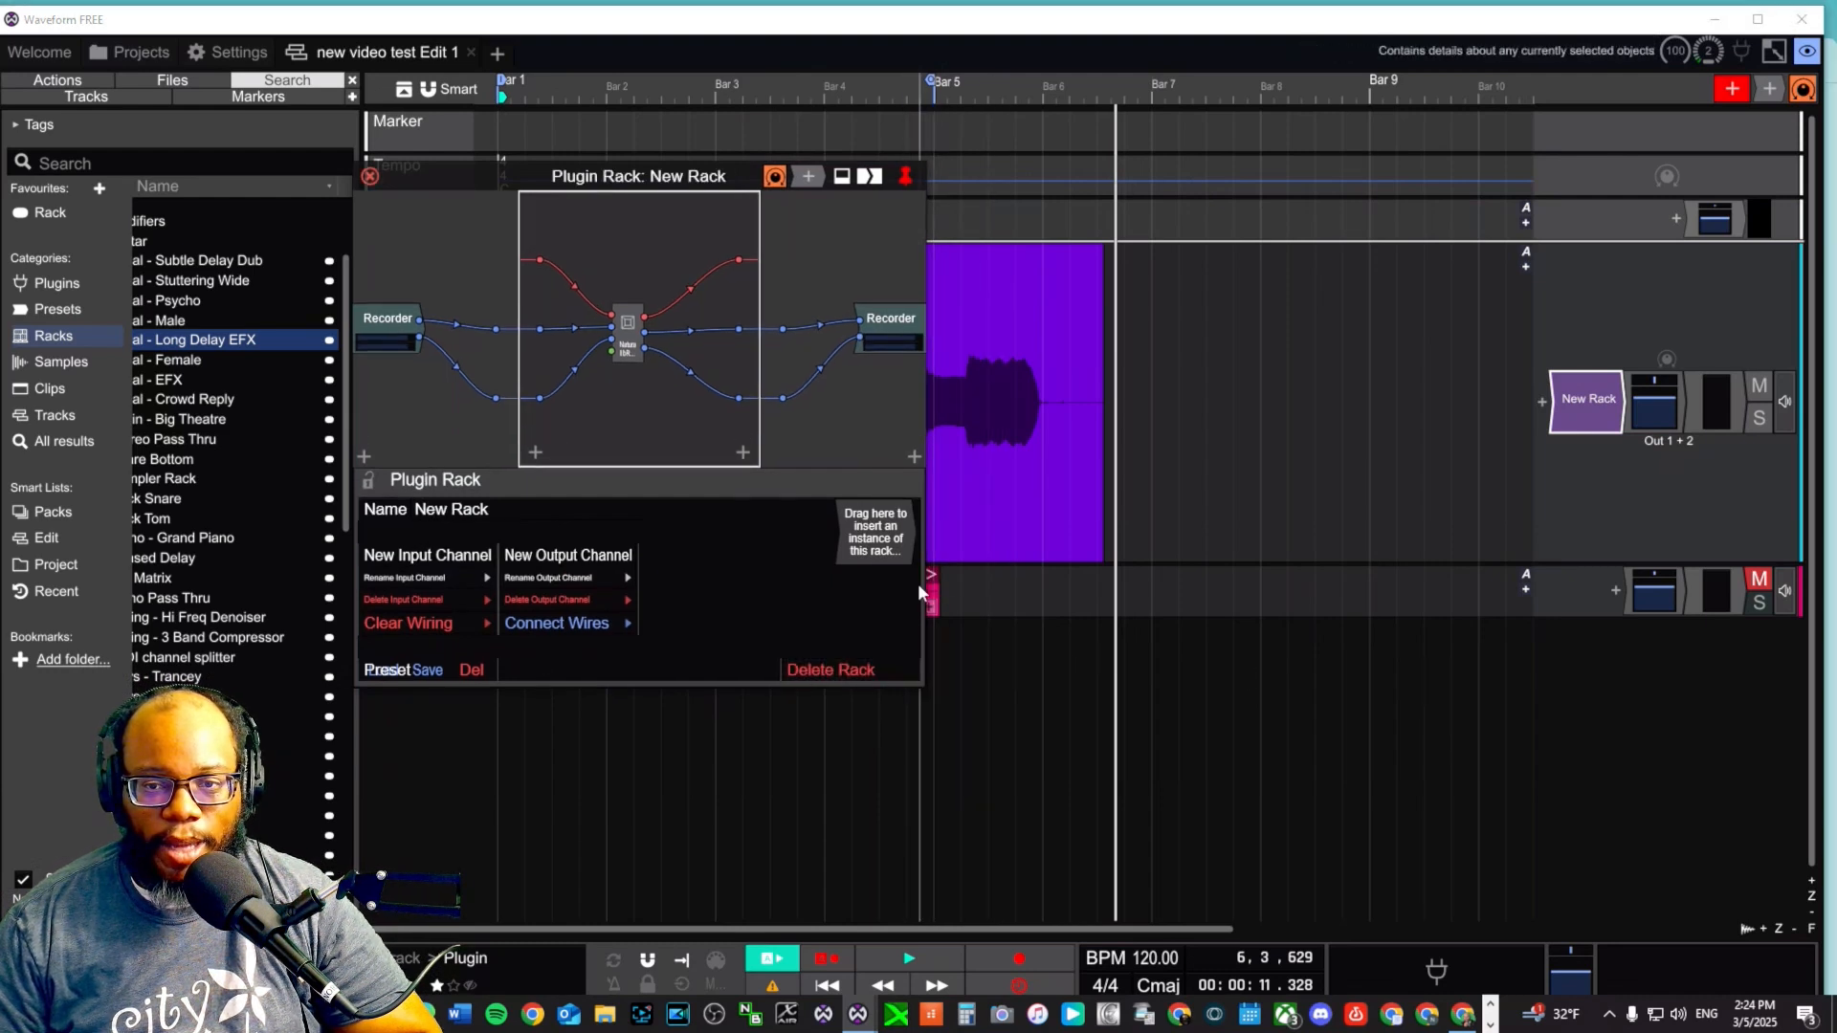
pyautogui.moveTo(922, 587); pyautogui.dragTo(1579, 589)
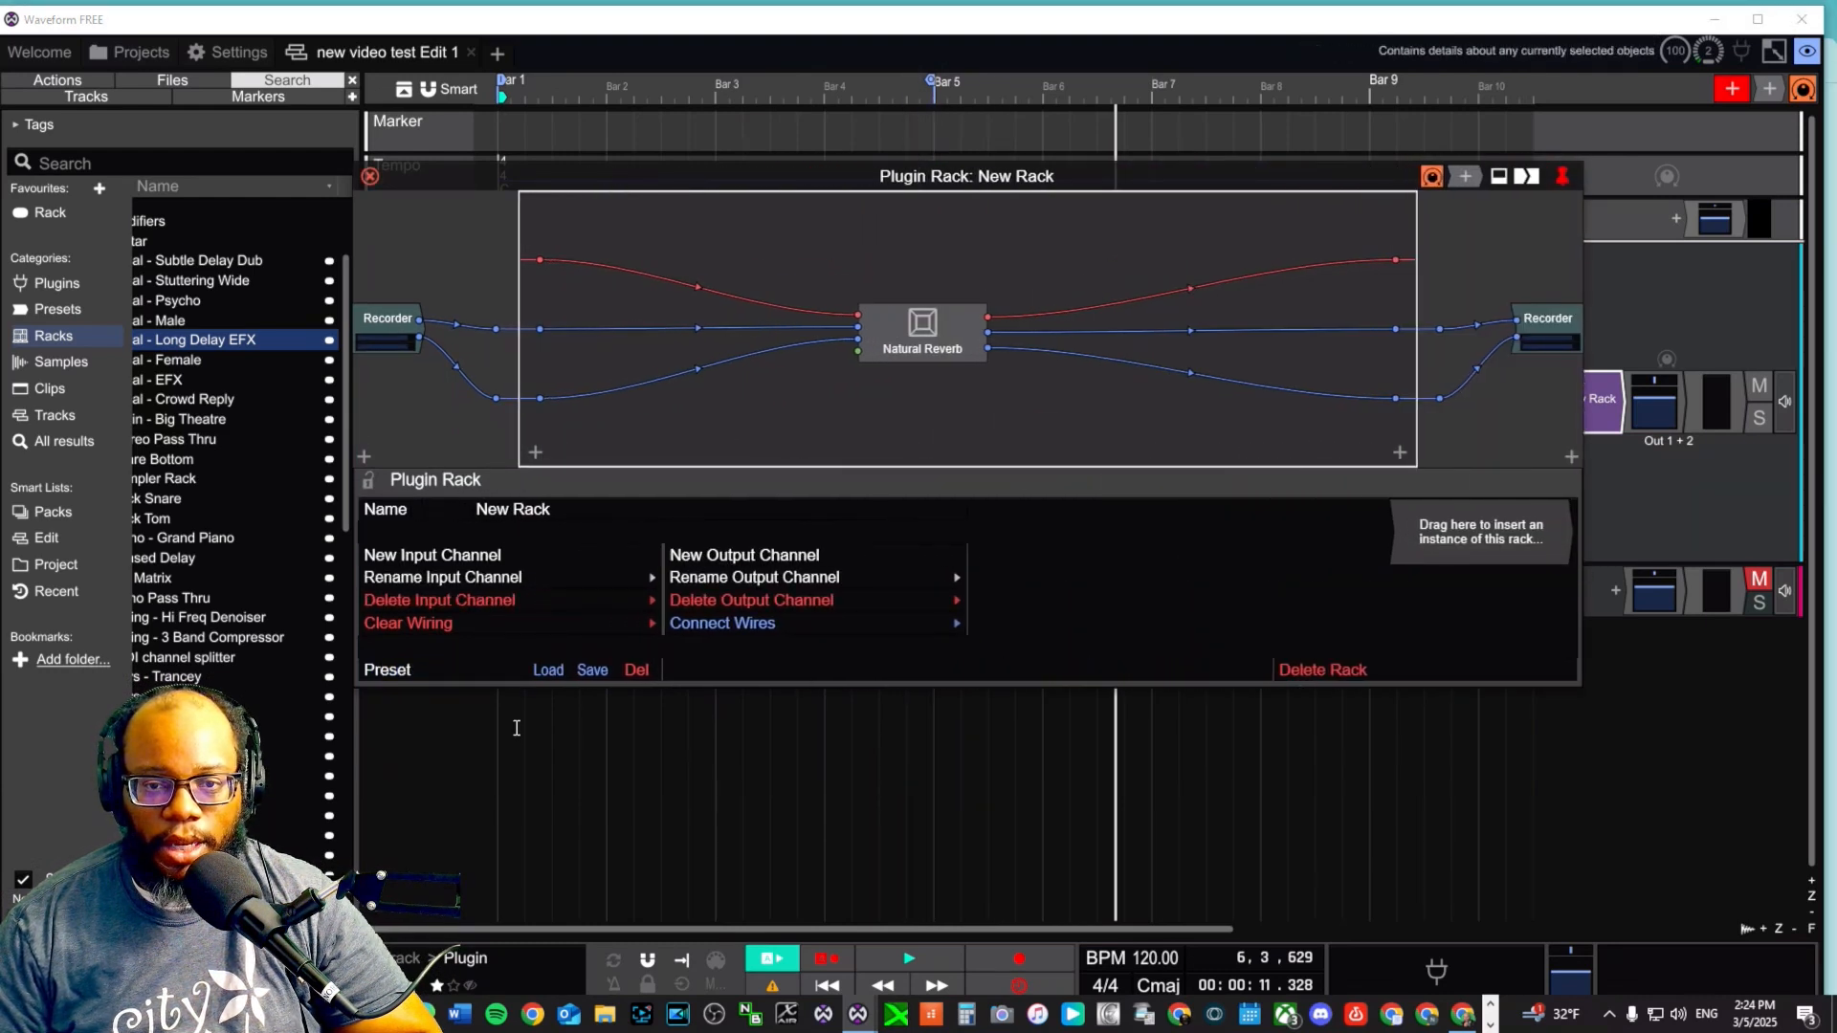
pyautogui.click(589, 672)
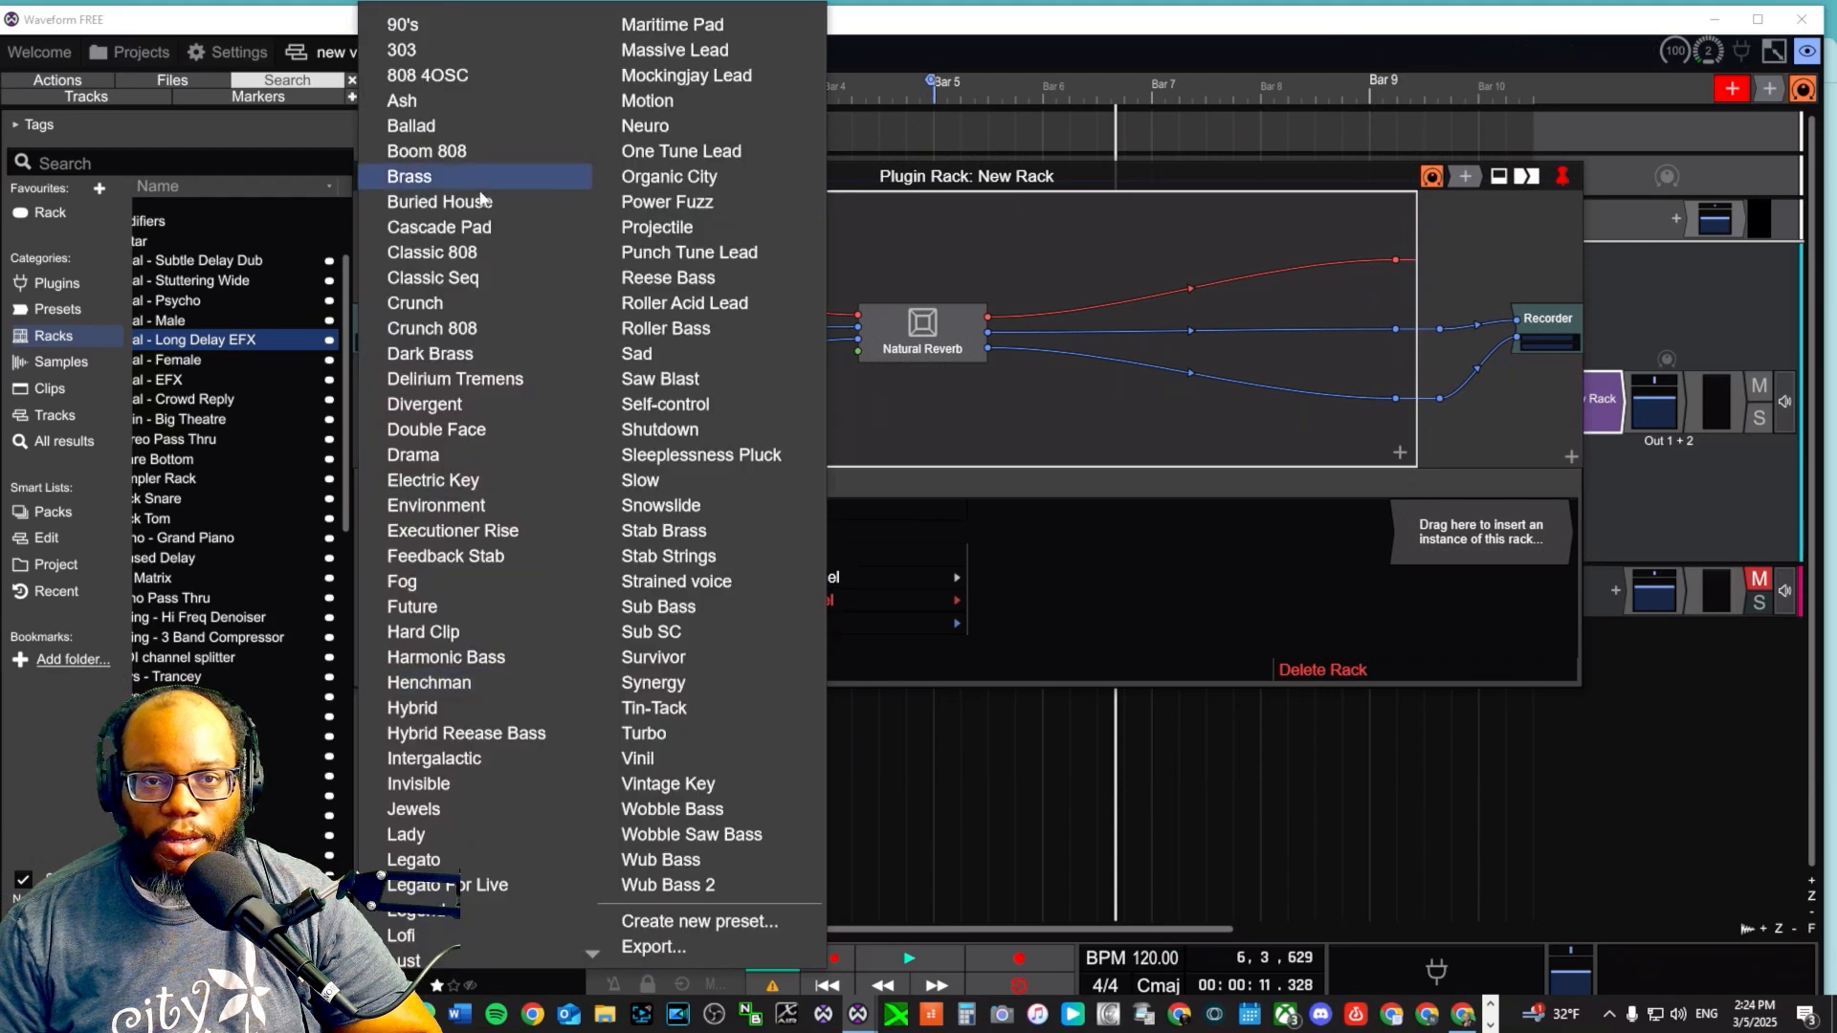
pyautogui.scroll(-1, 478, 733)
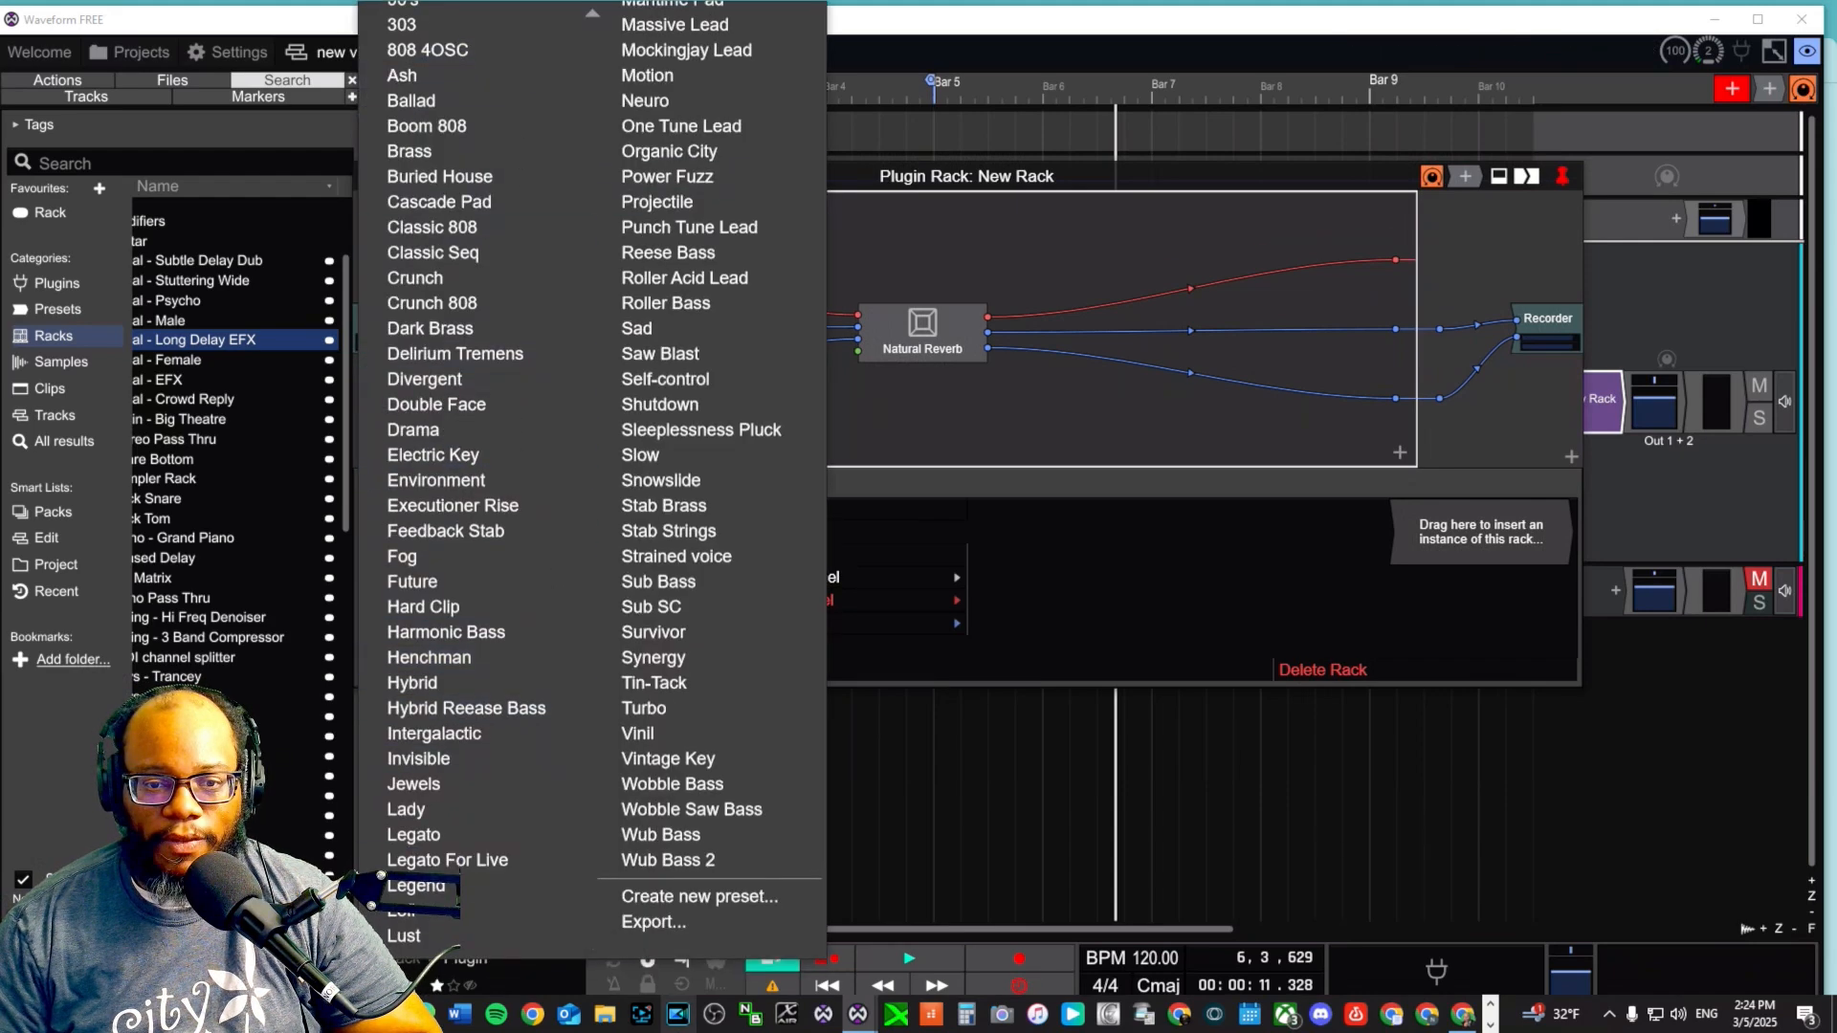
pyautogui.click(672, 905)
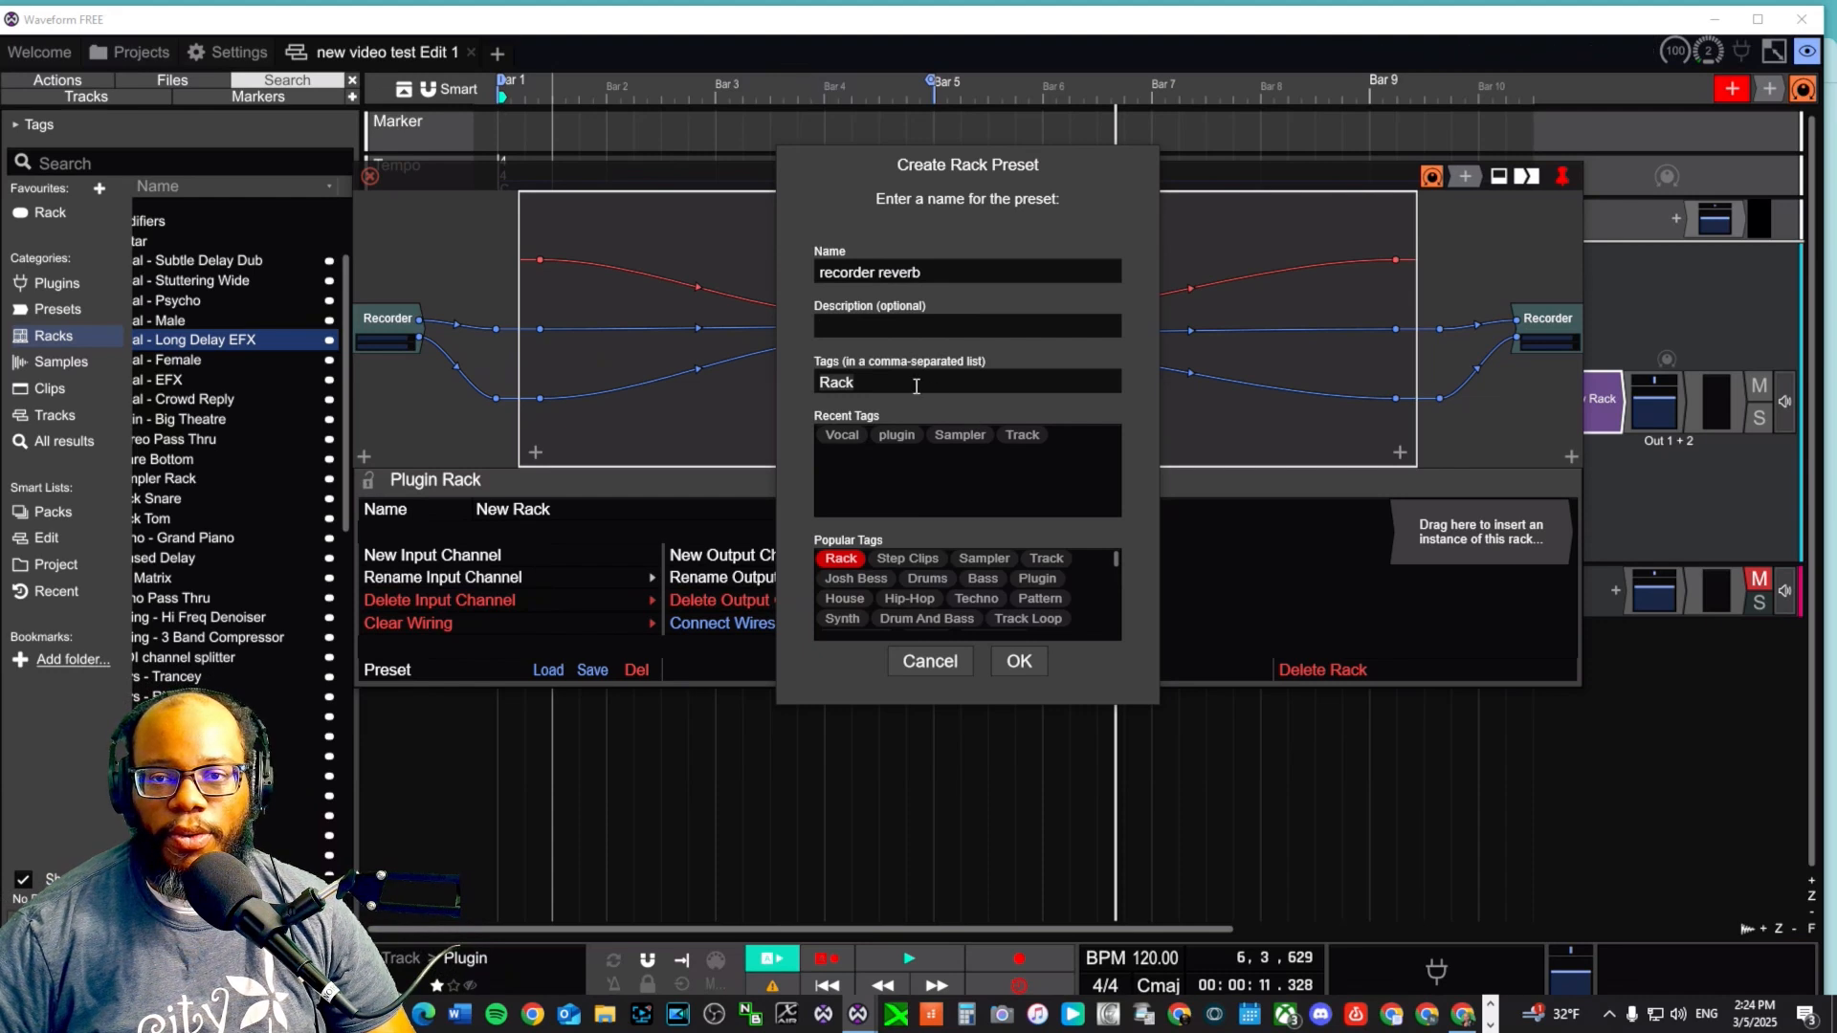
pyautogui.click(962, 388)
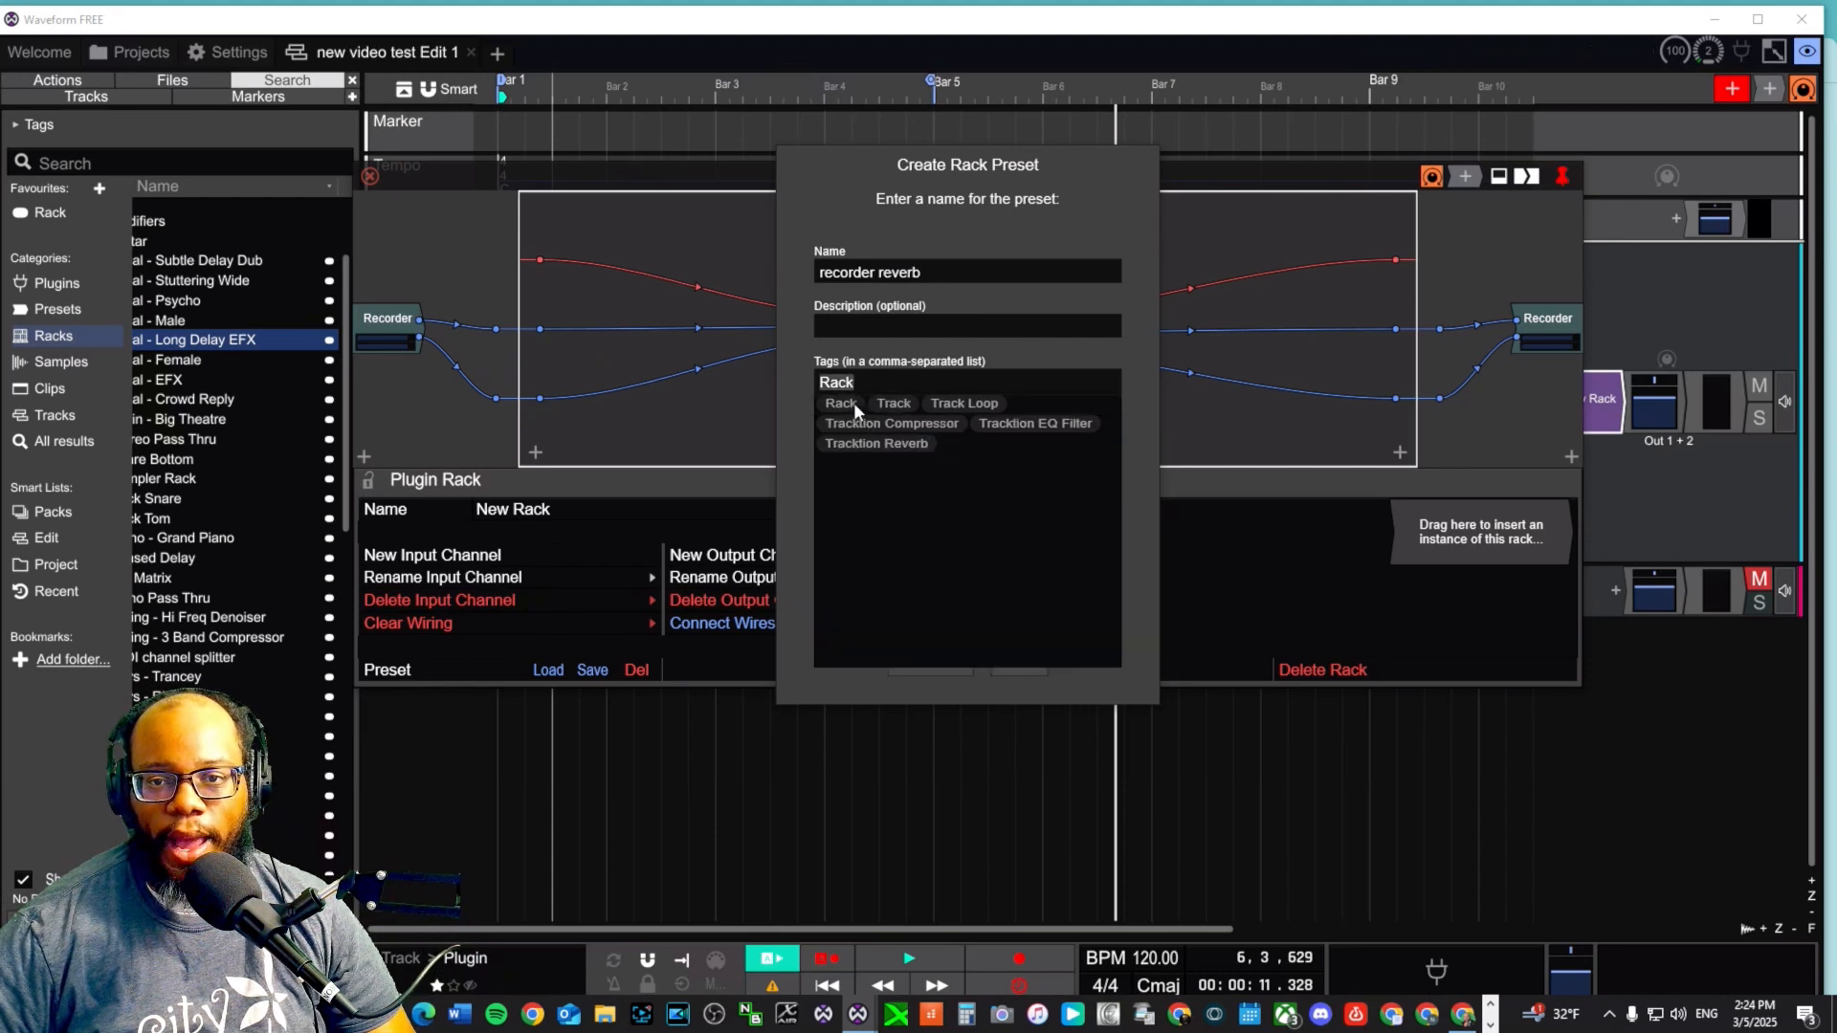
pyautogui.click(1015, 328)
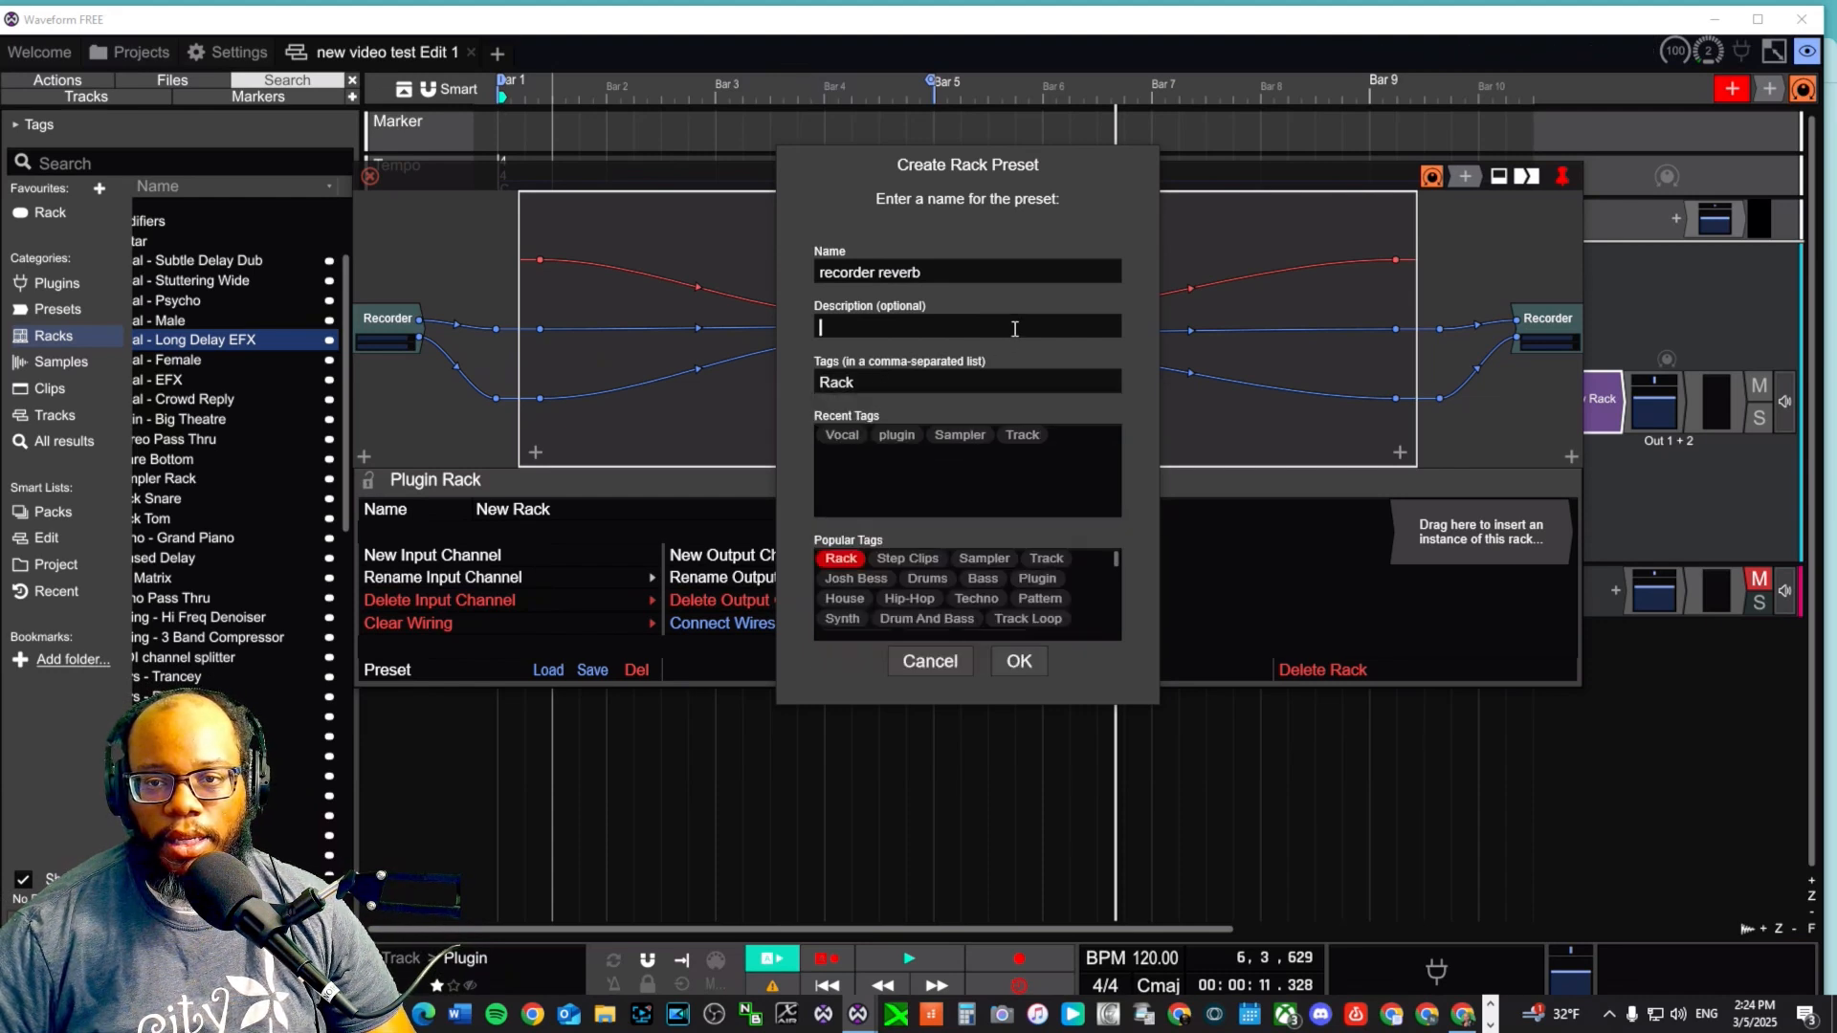
pyautogui.click(889, 435)
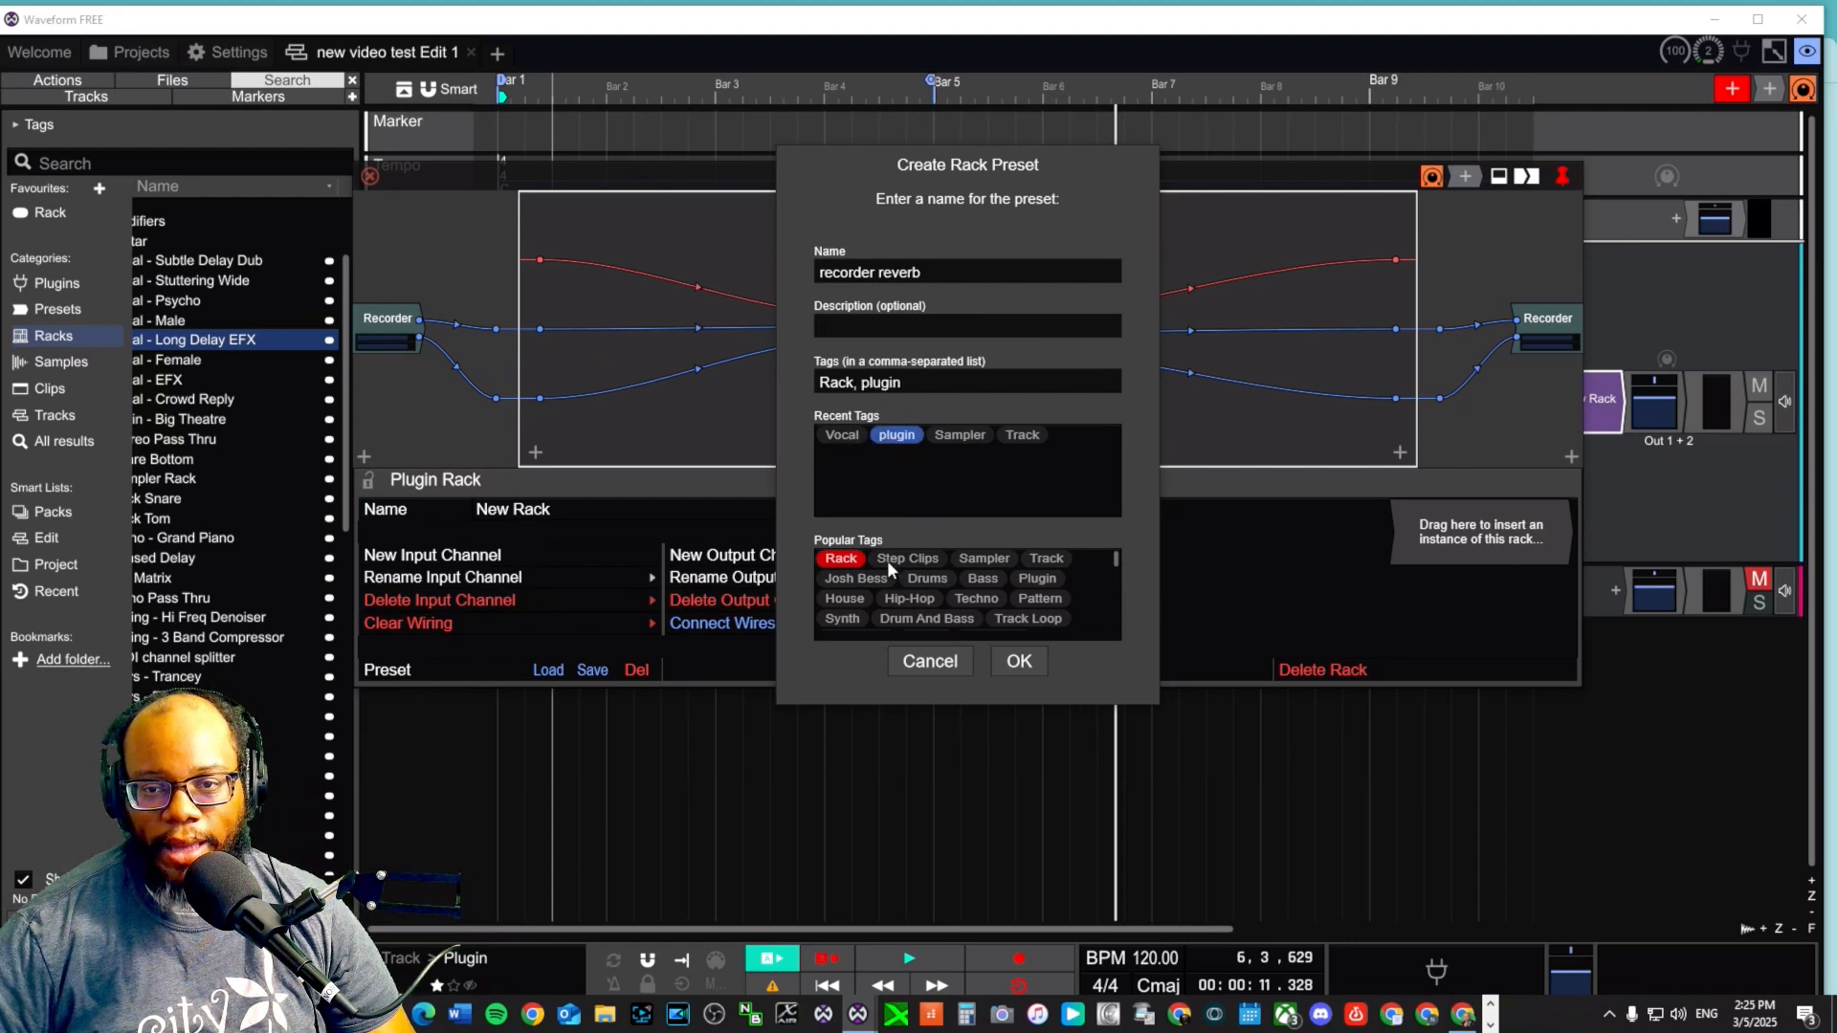
pyautogui.click(1016, 662)
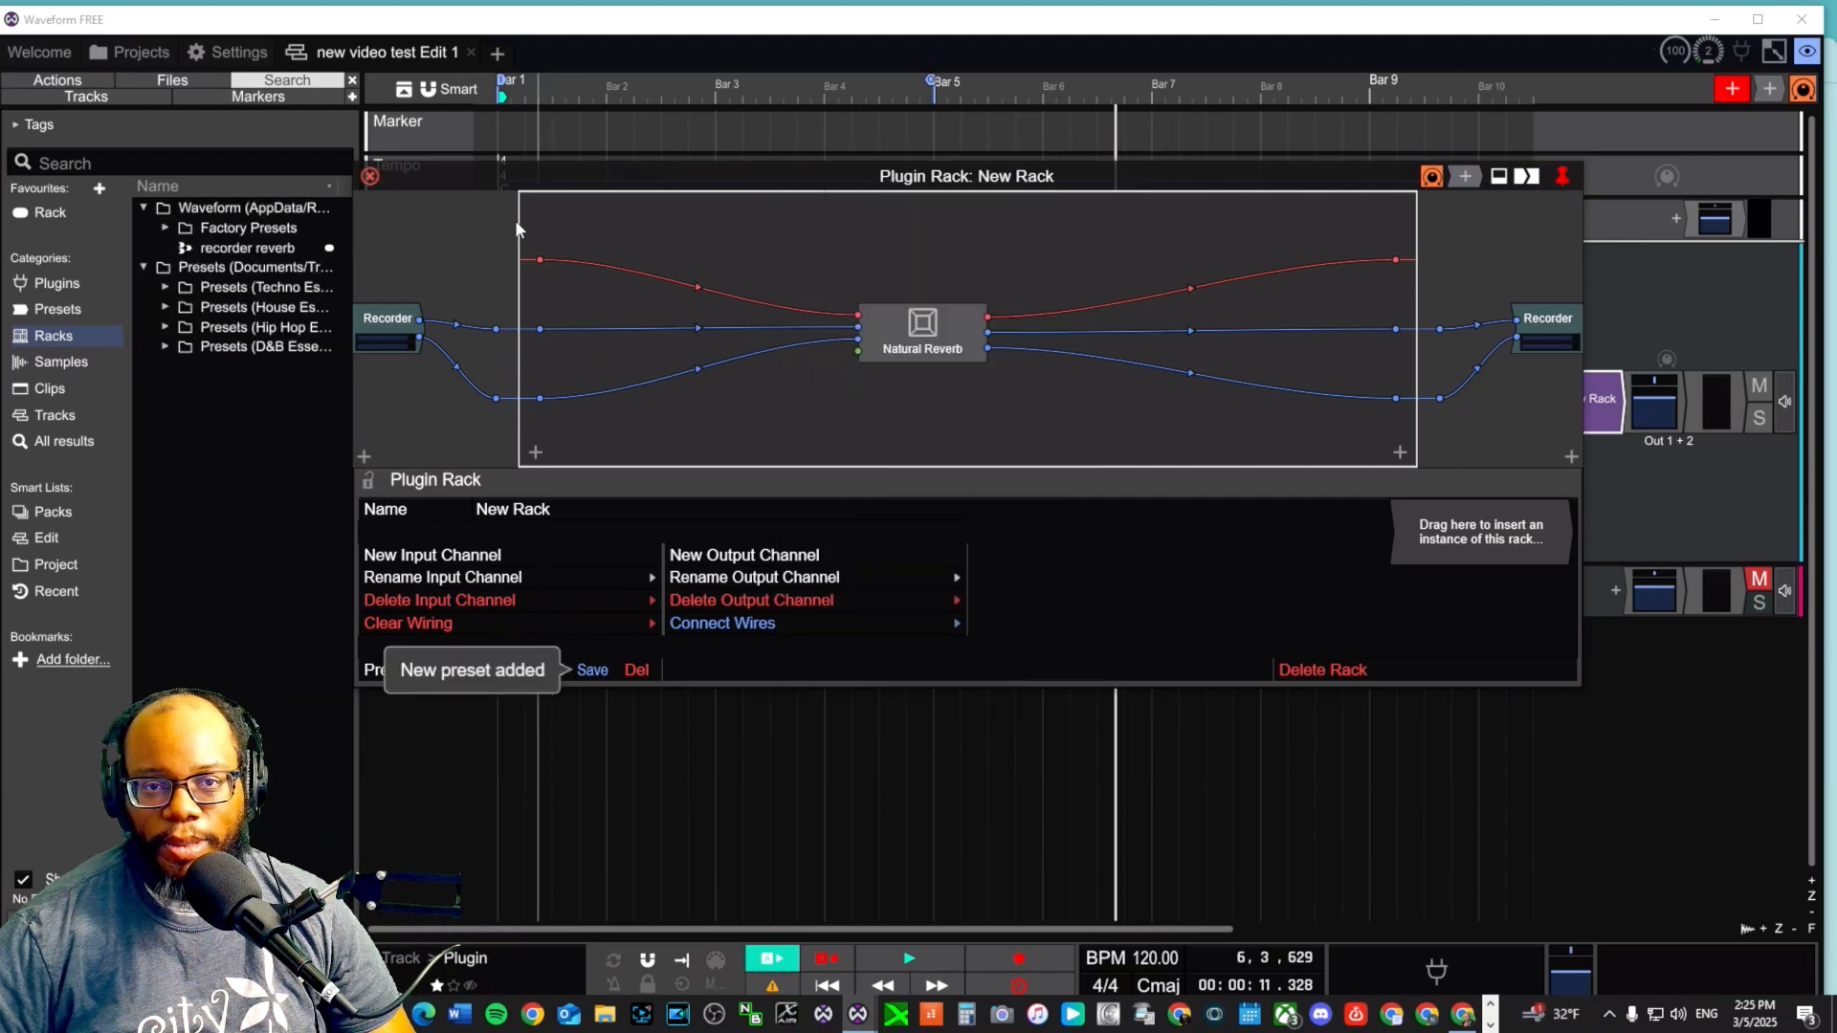
pyautogui.click(370, 175)
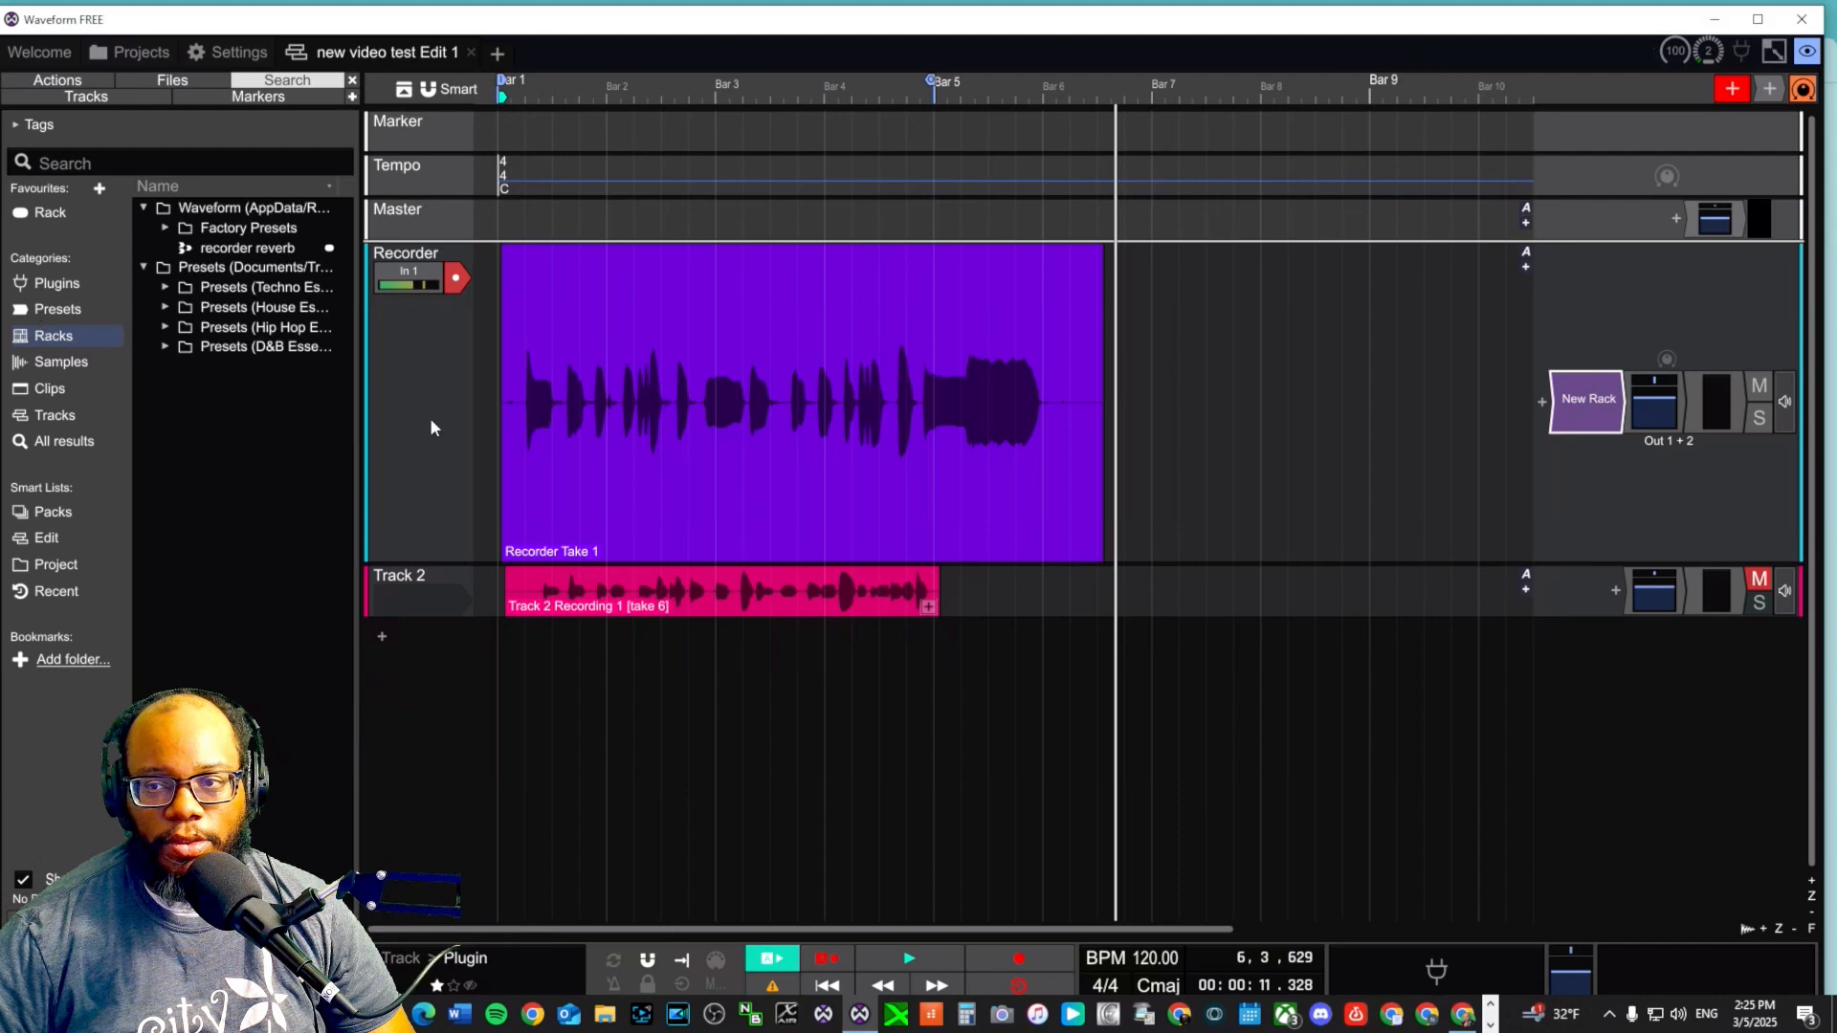
pyautogui.click(1545, 401)
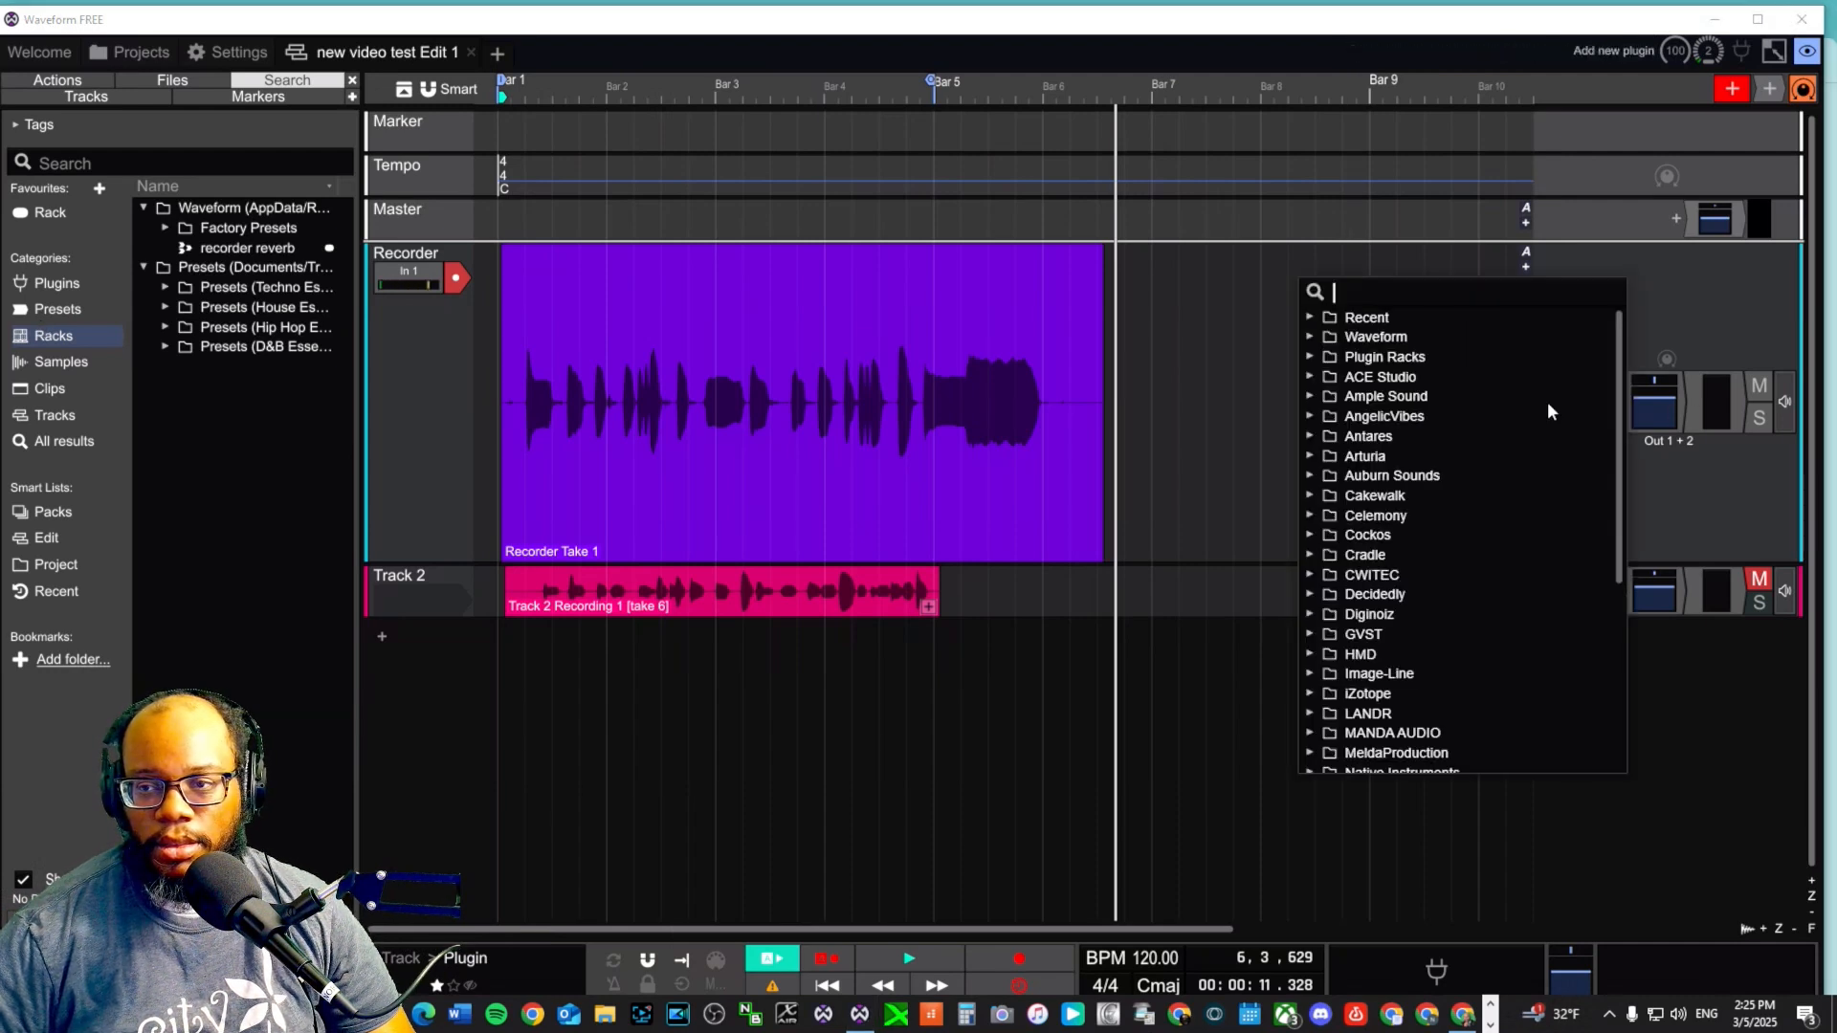
pyautogui.click(1311, 356)
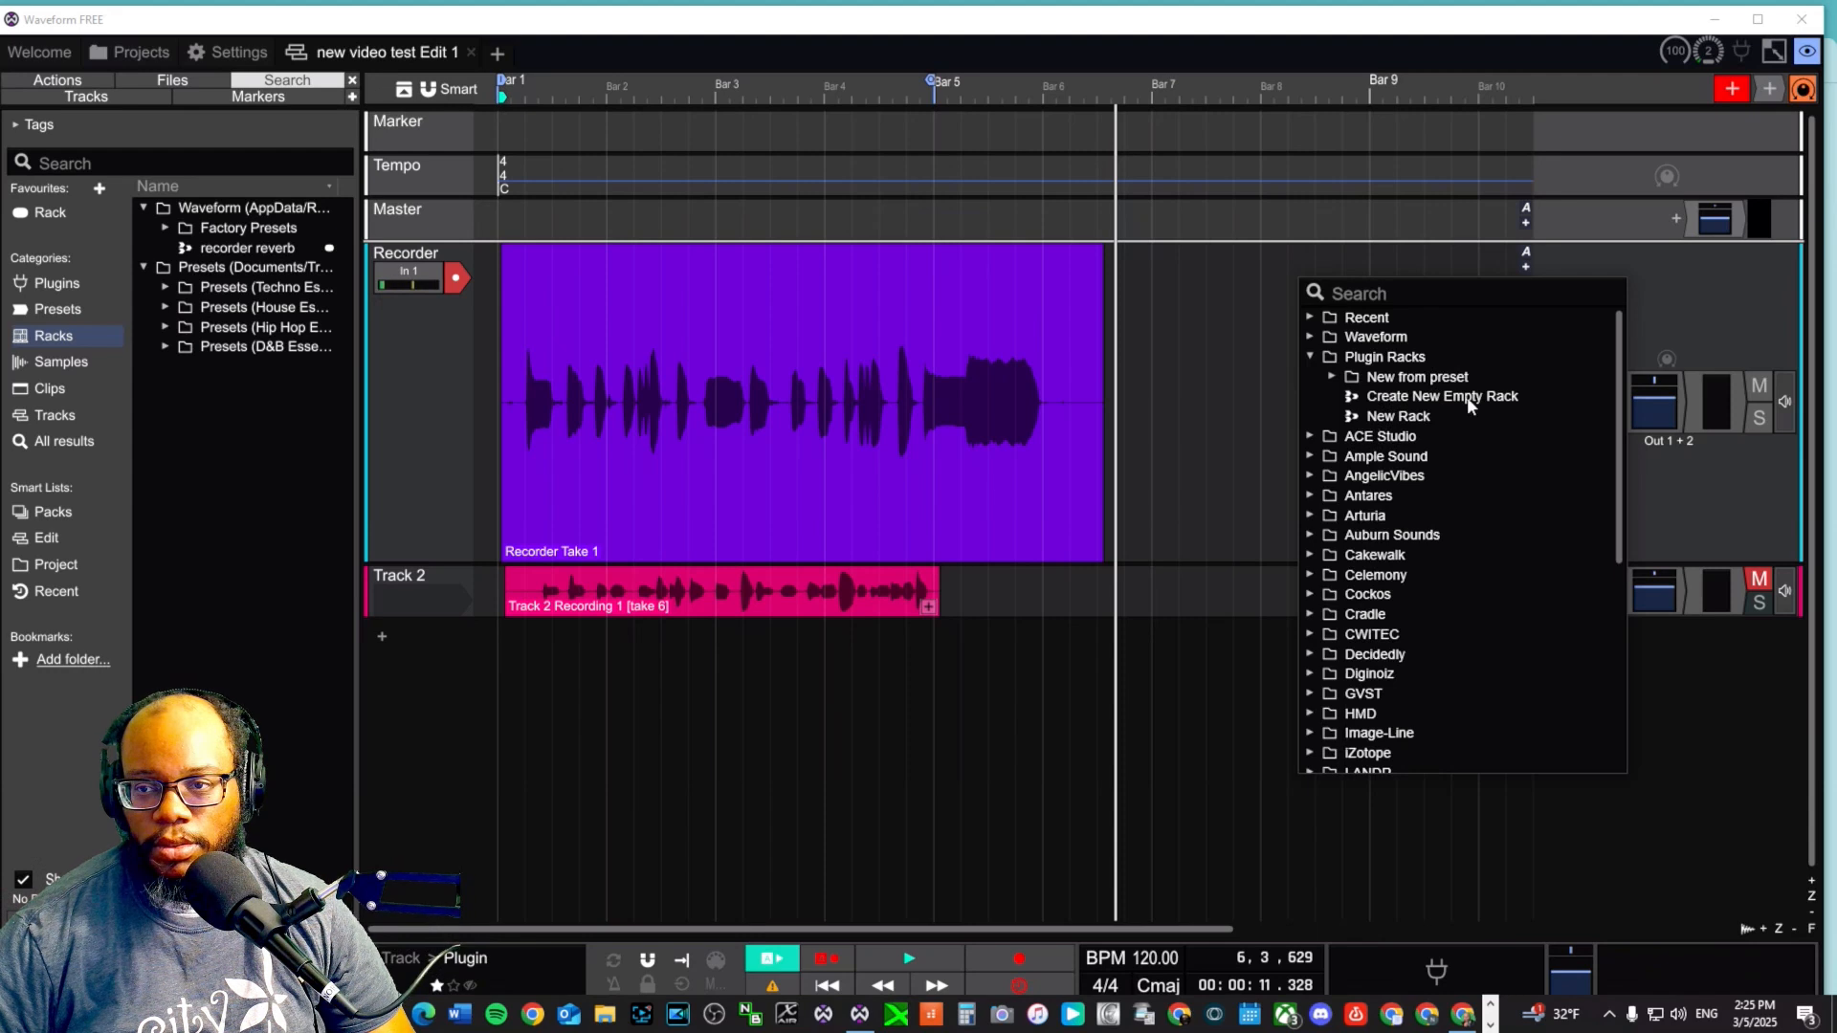
pyautogui.click(44, 343)
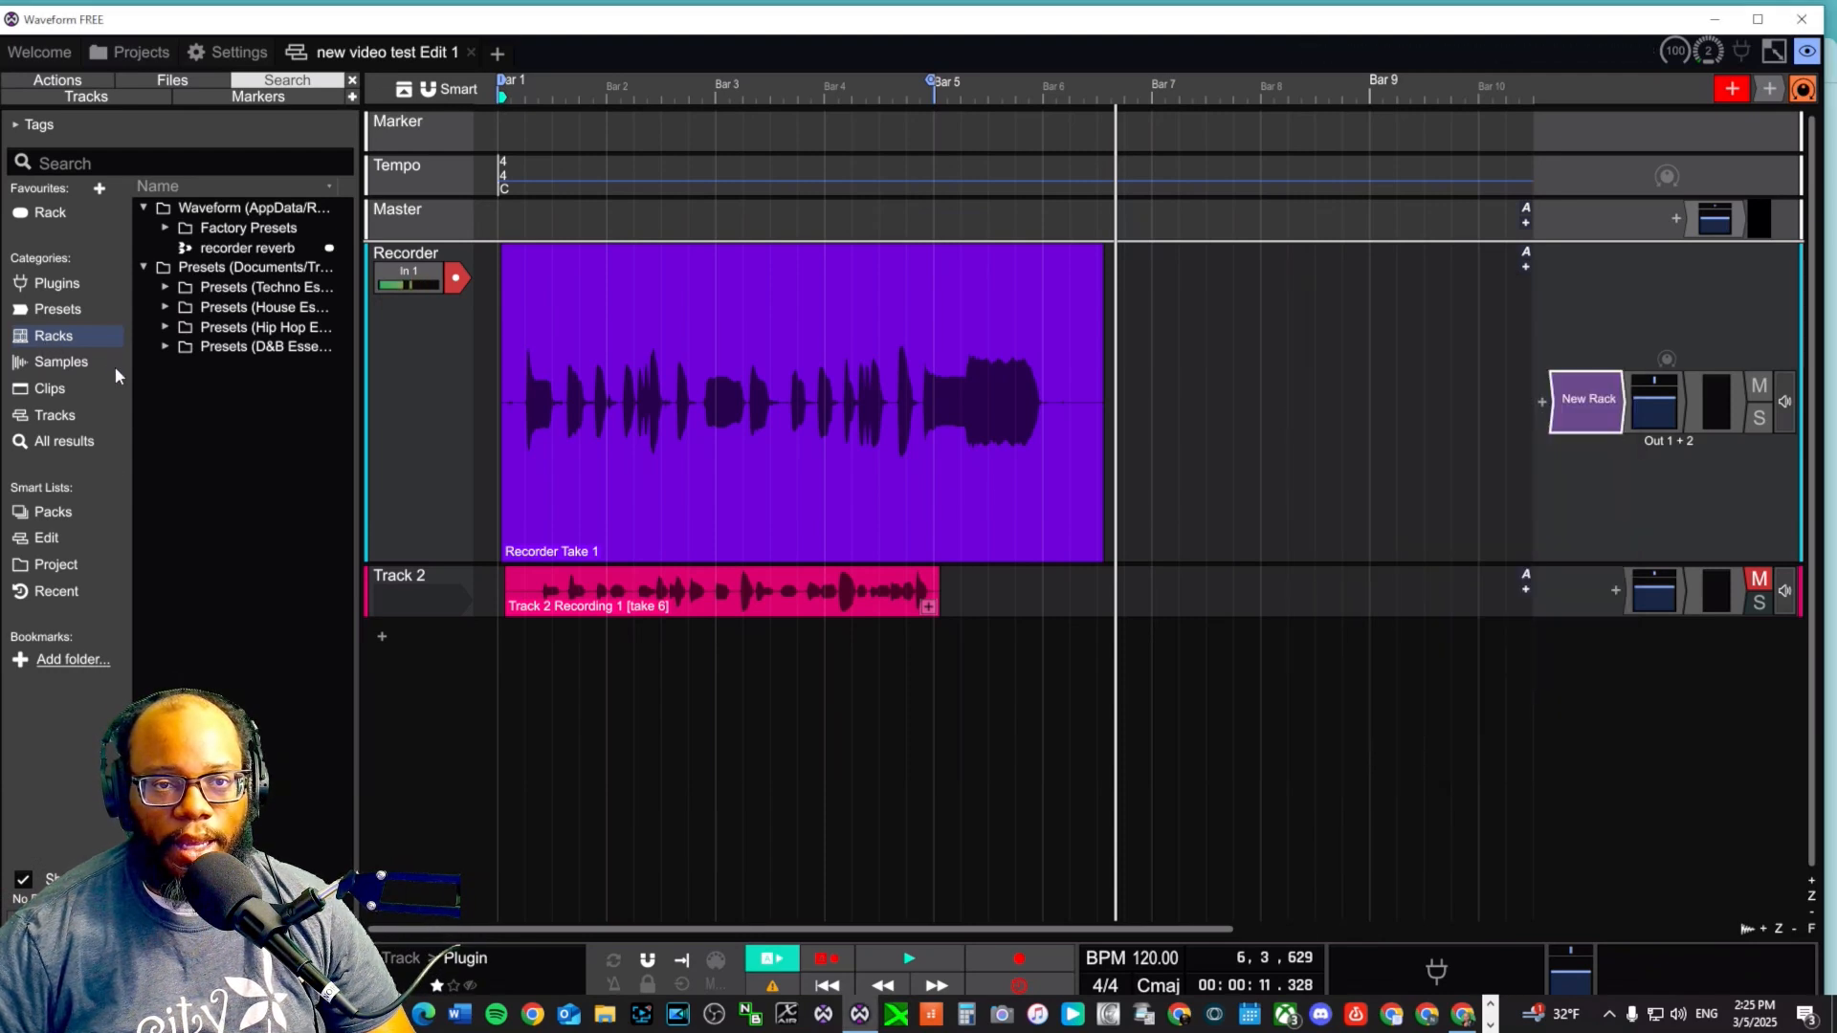
# Step: Insert the recorder reverb rack preset on Track 2, open the rack to check its contents, and close it
pyautogui.click(232, 254)
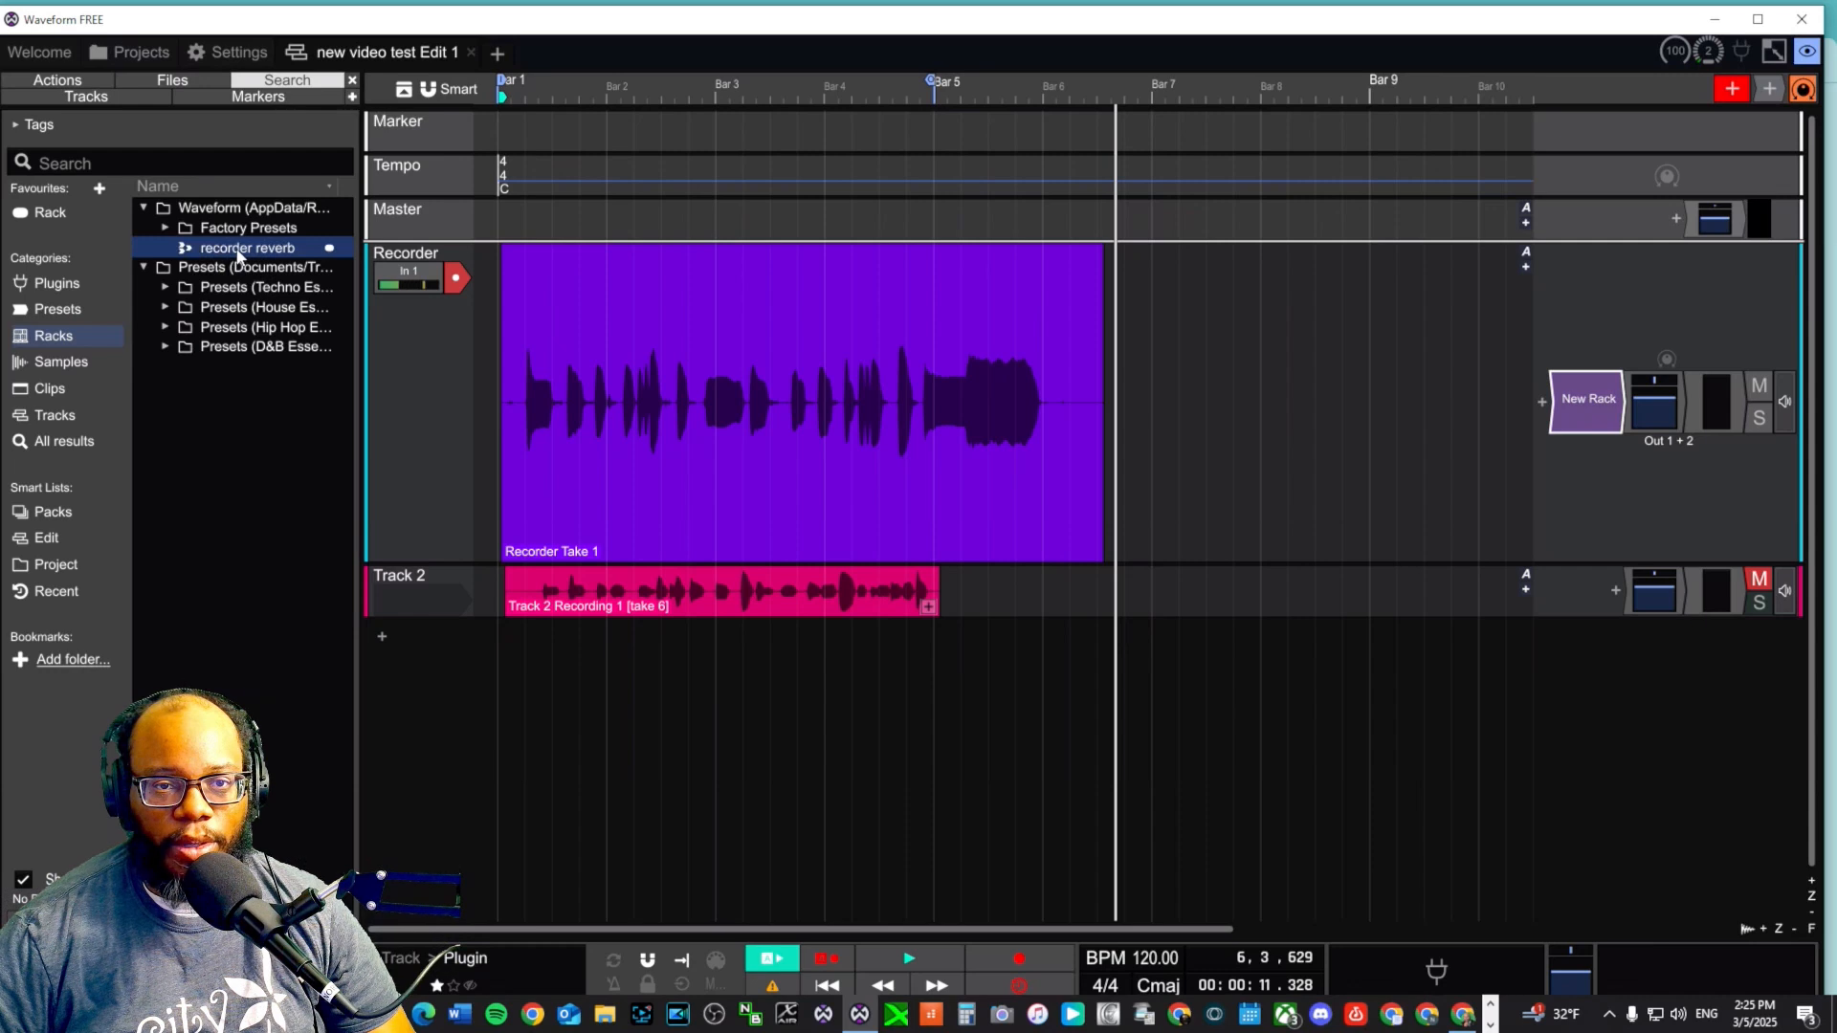
pyautogui.moveTo(237, 254); pyautogui.dragTo(1557, 589)
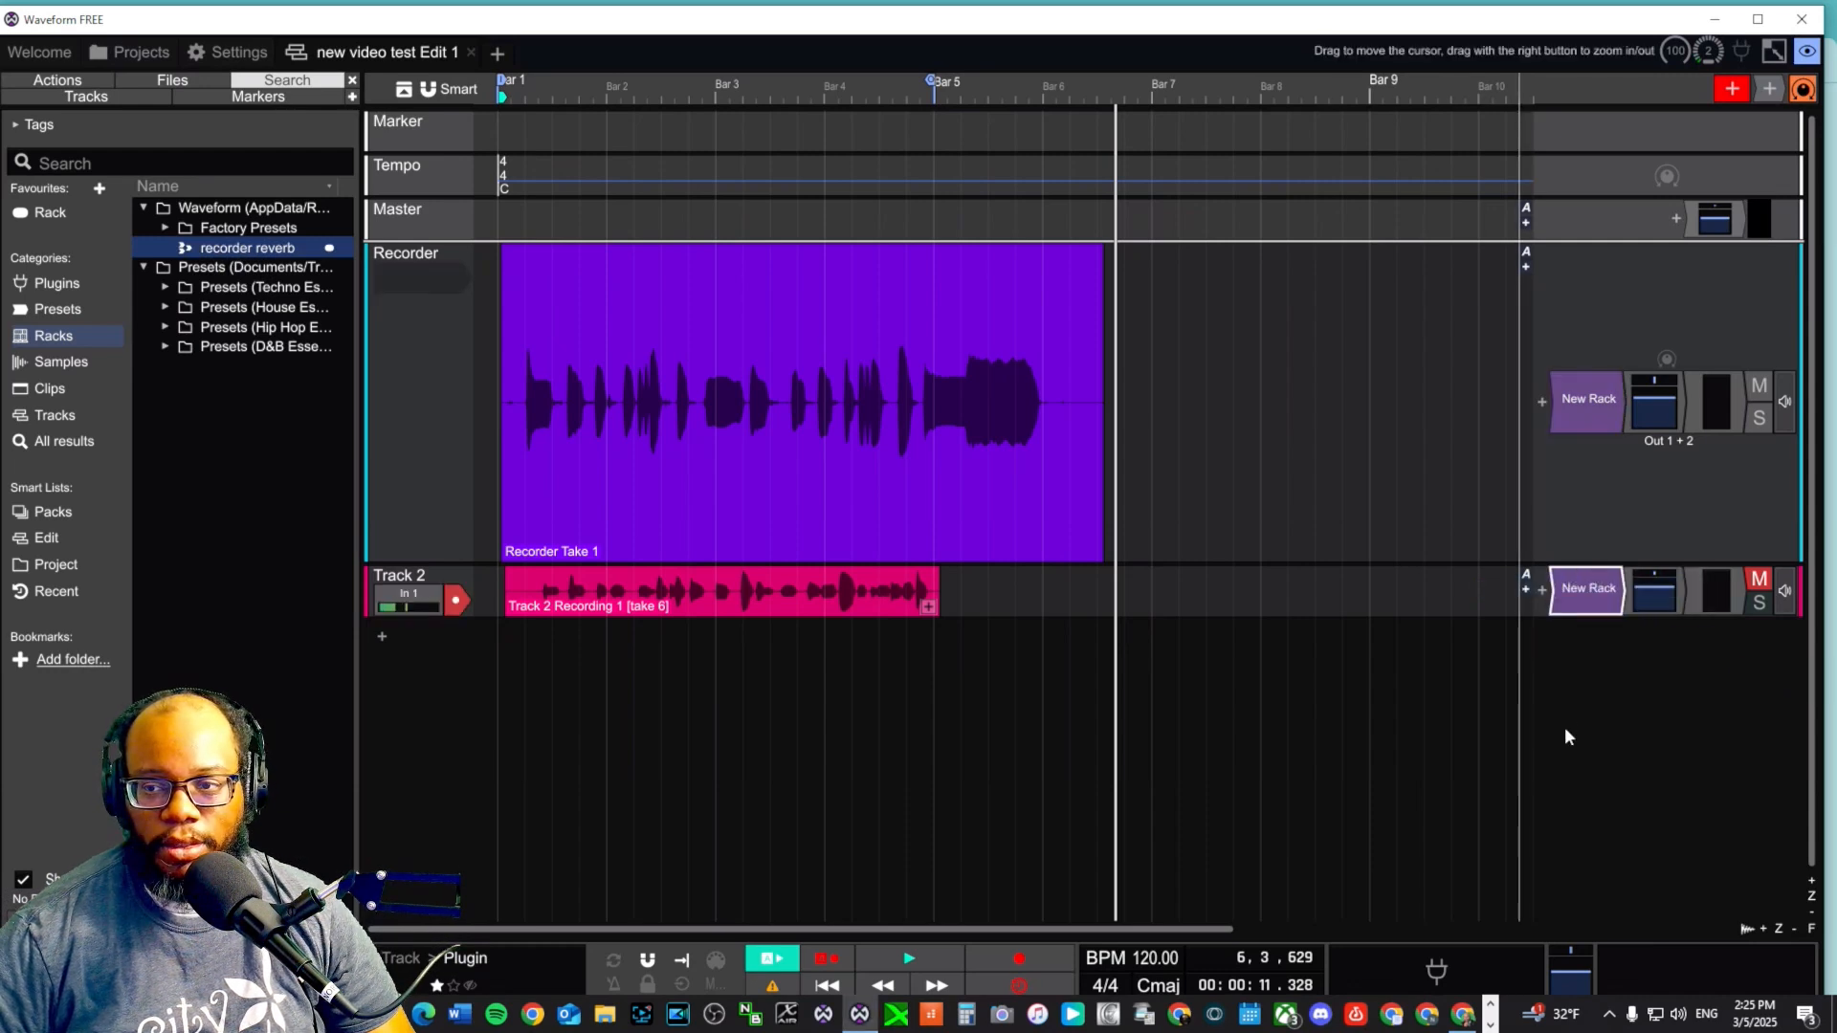
pyautogui.doubleClick(1588, 588)
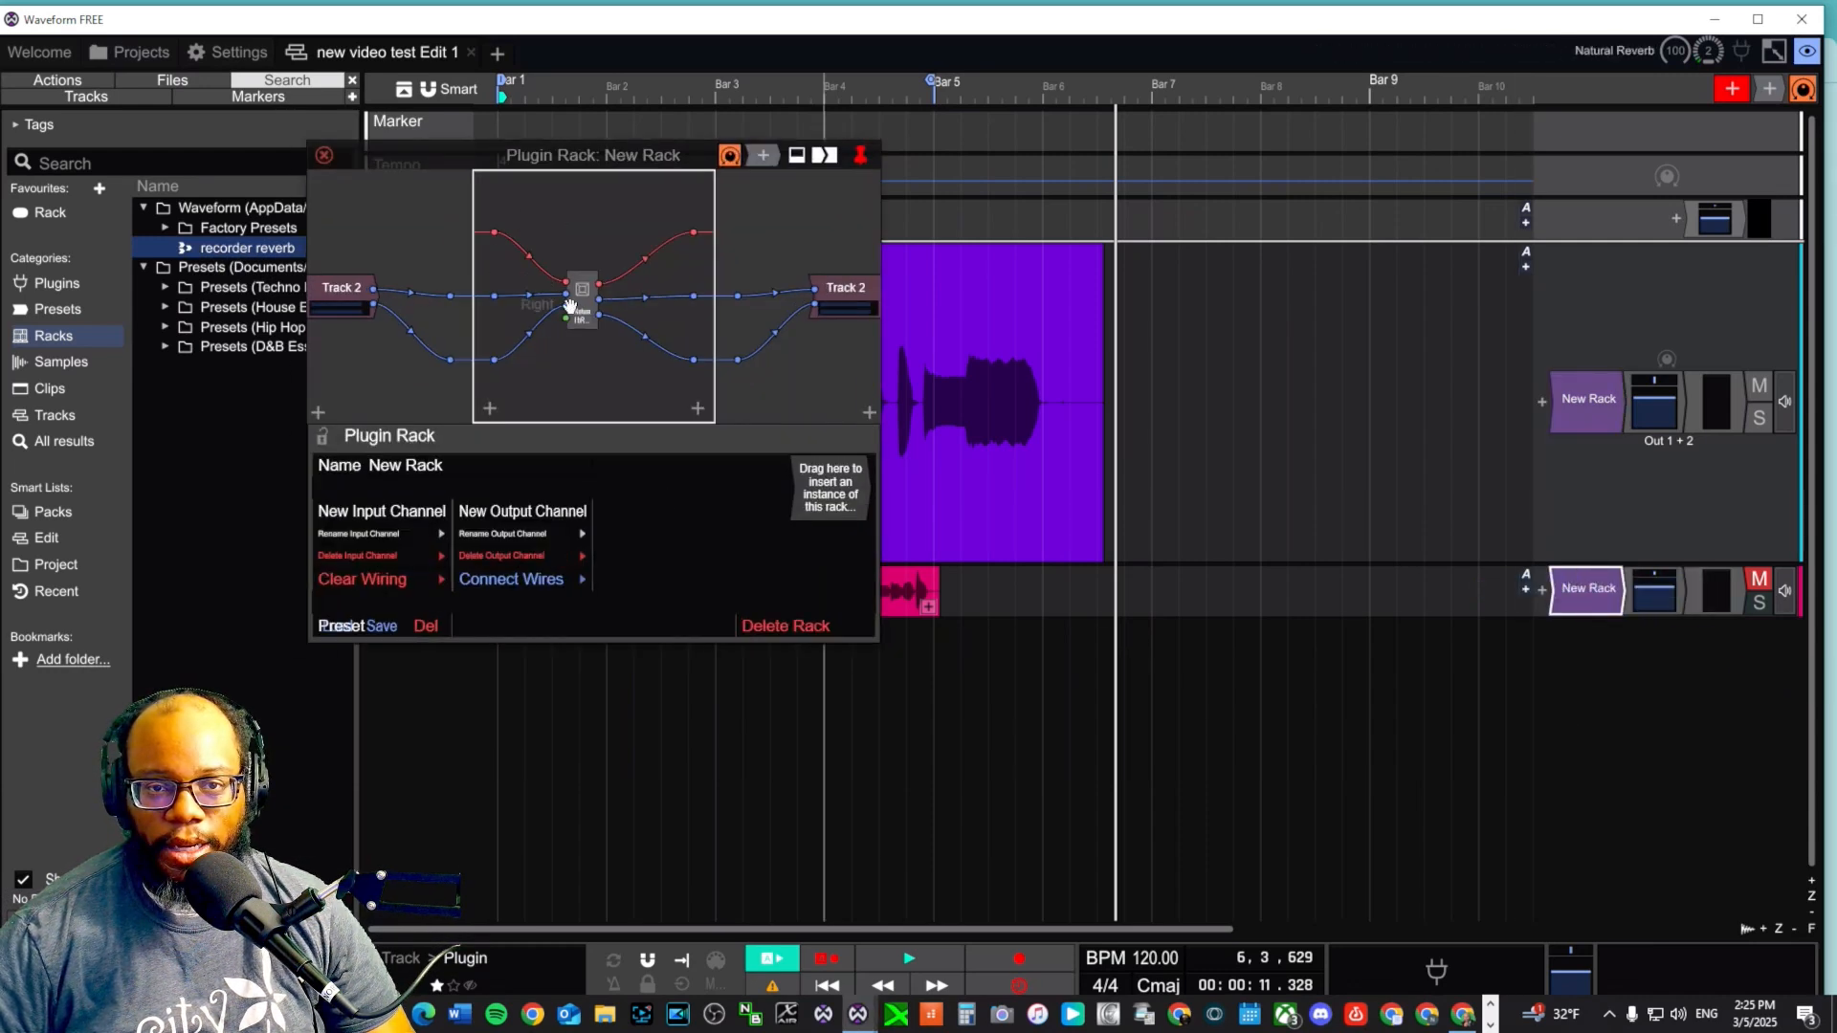
pyautogui.rightClick(1581, 585)
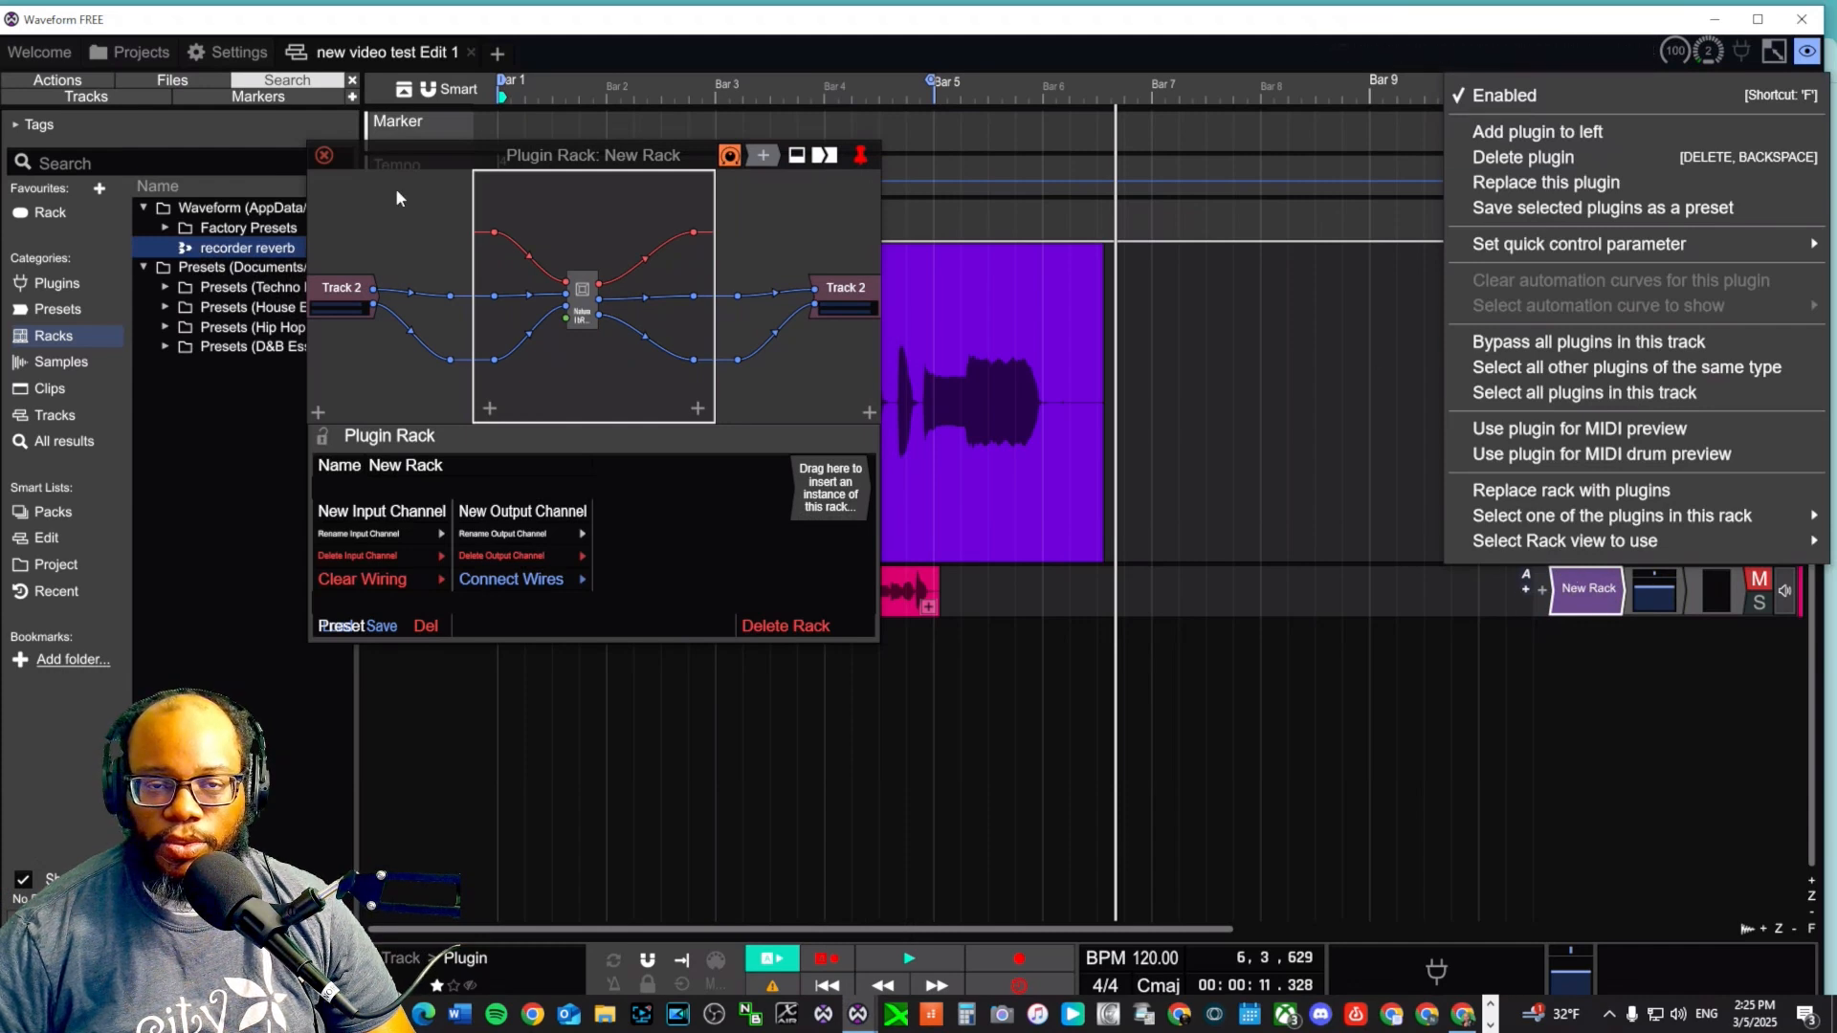
pyautogui.click(330, 149)
pyautogui.click(324, 155)
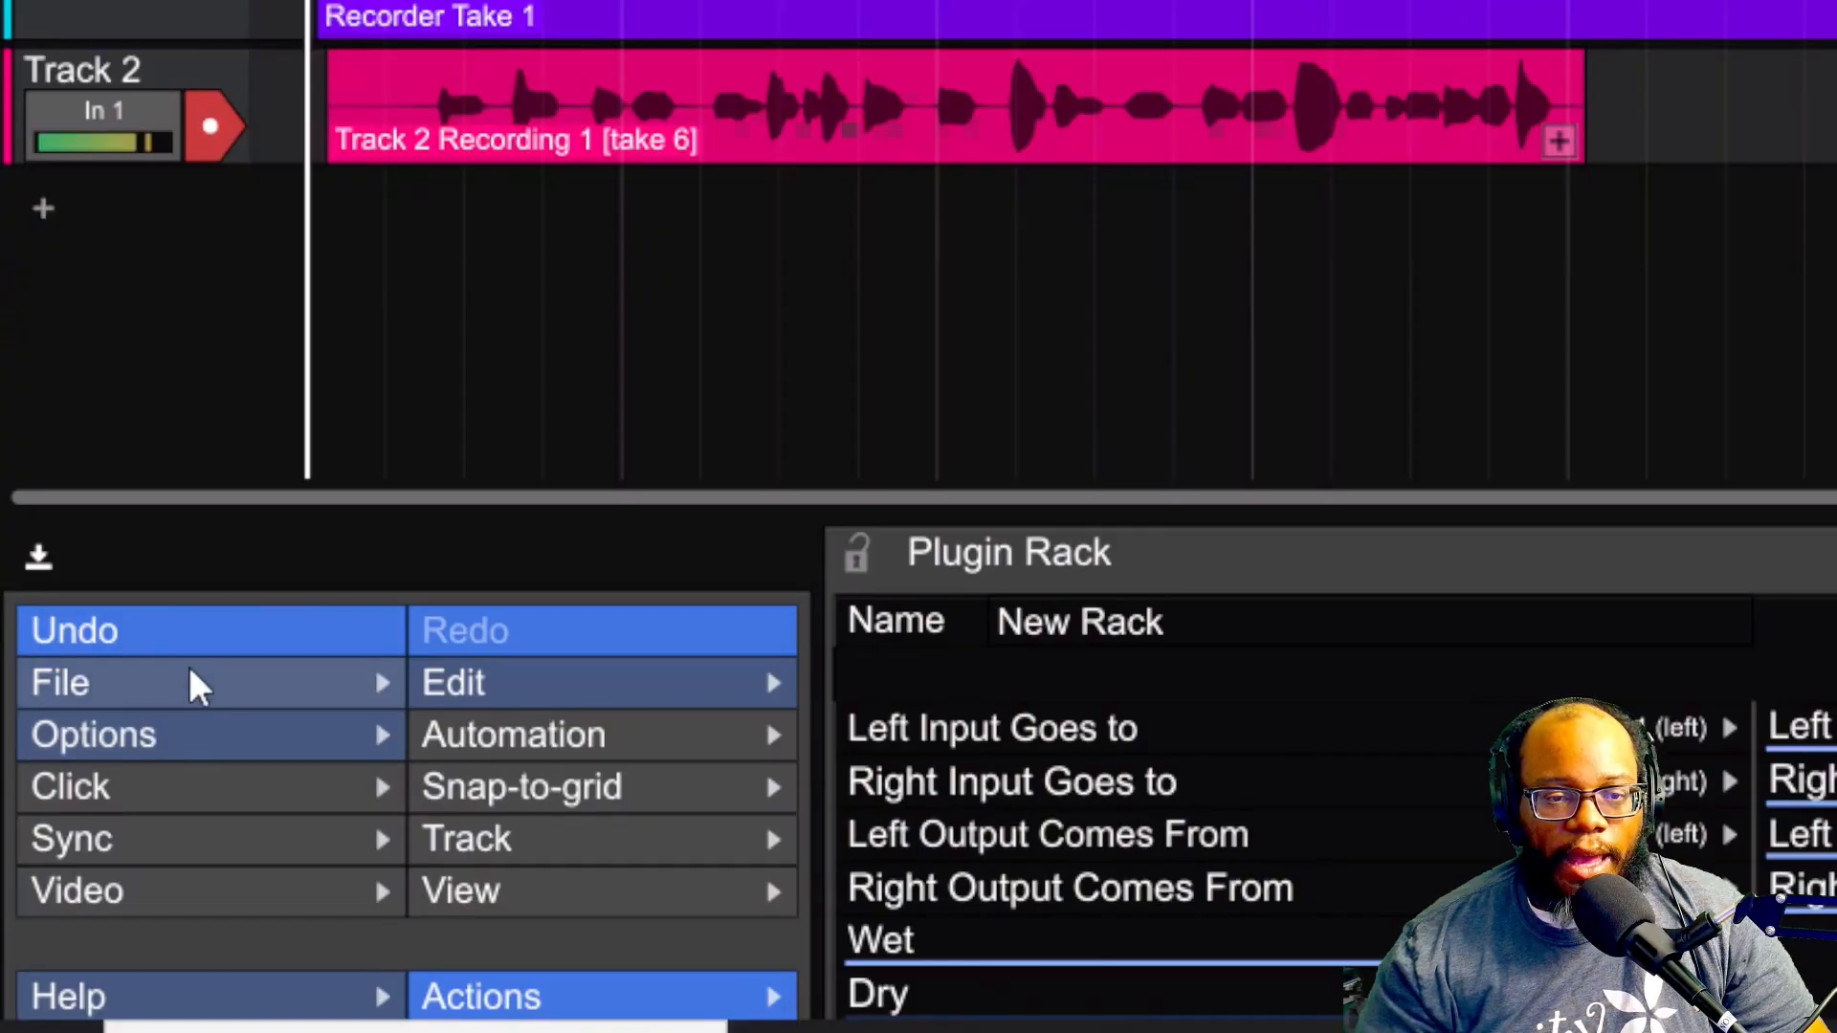
# Step: Render the edit to a WAV file, choosing the Music folder as the export destination
pyautogui.moveTo(192, 685)
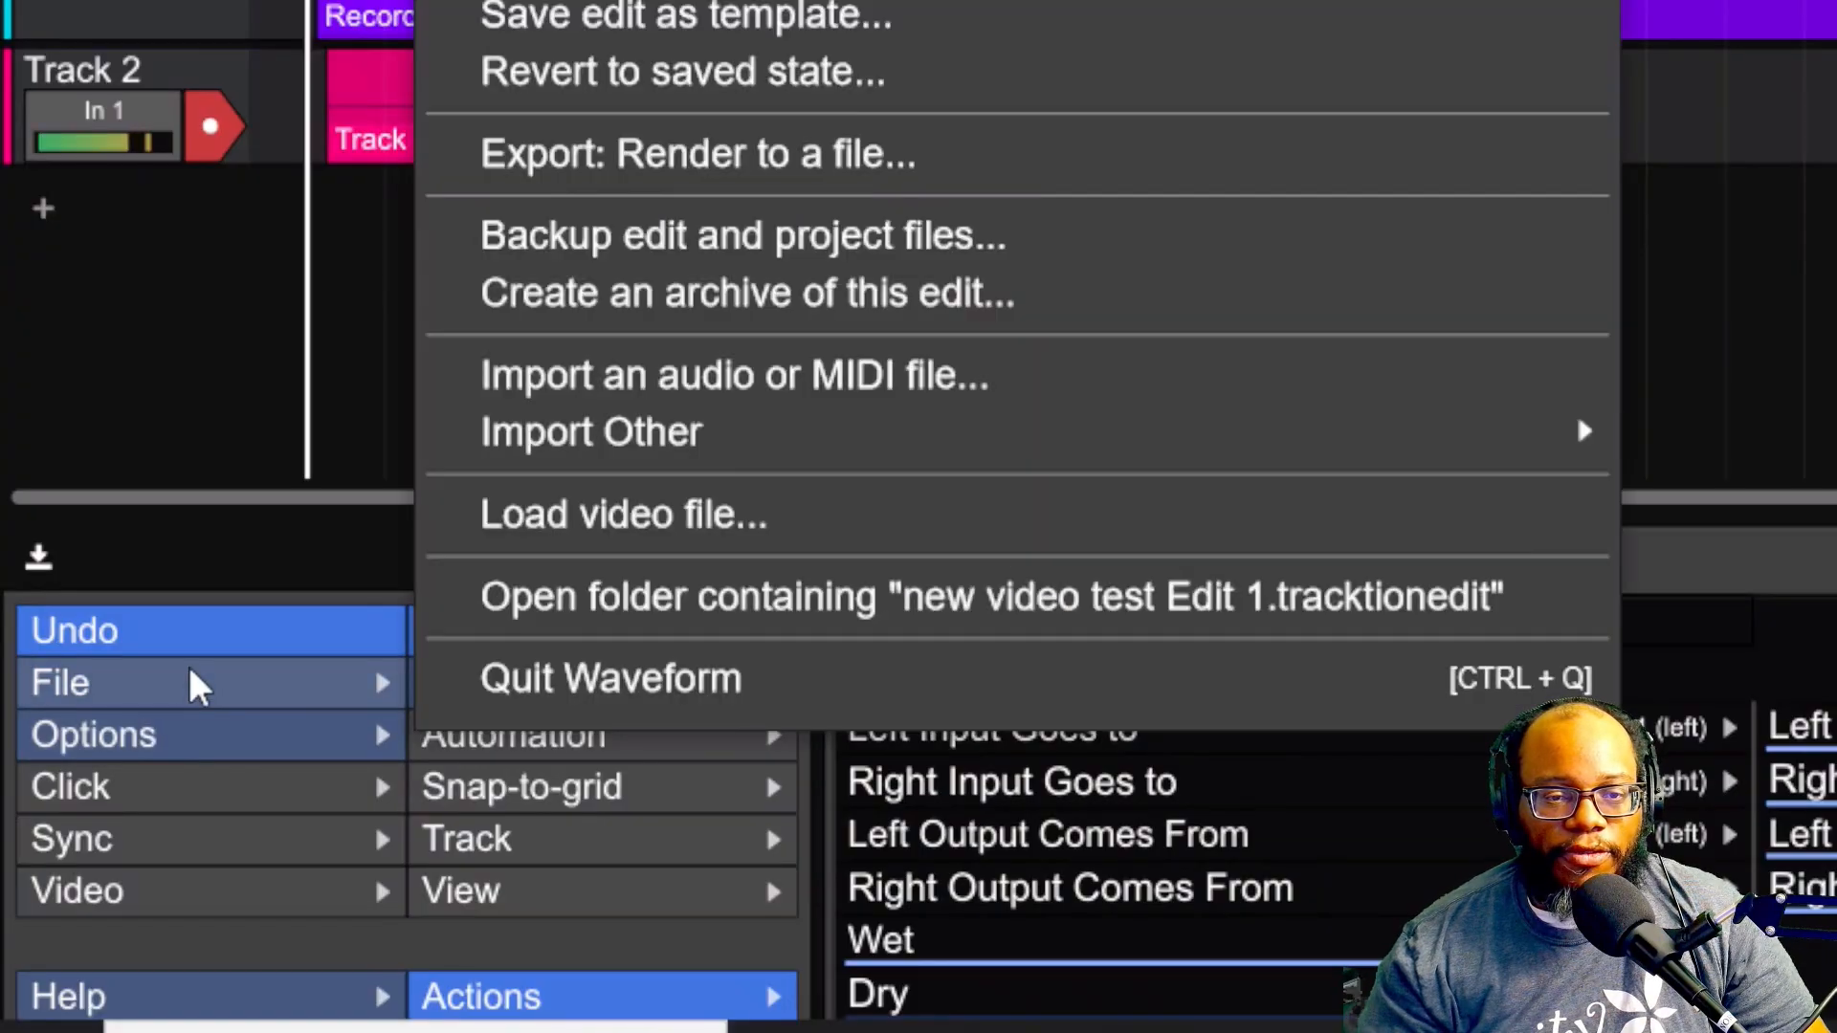
pyautogui.click(904, 182)
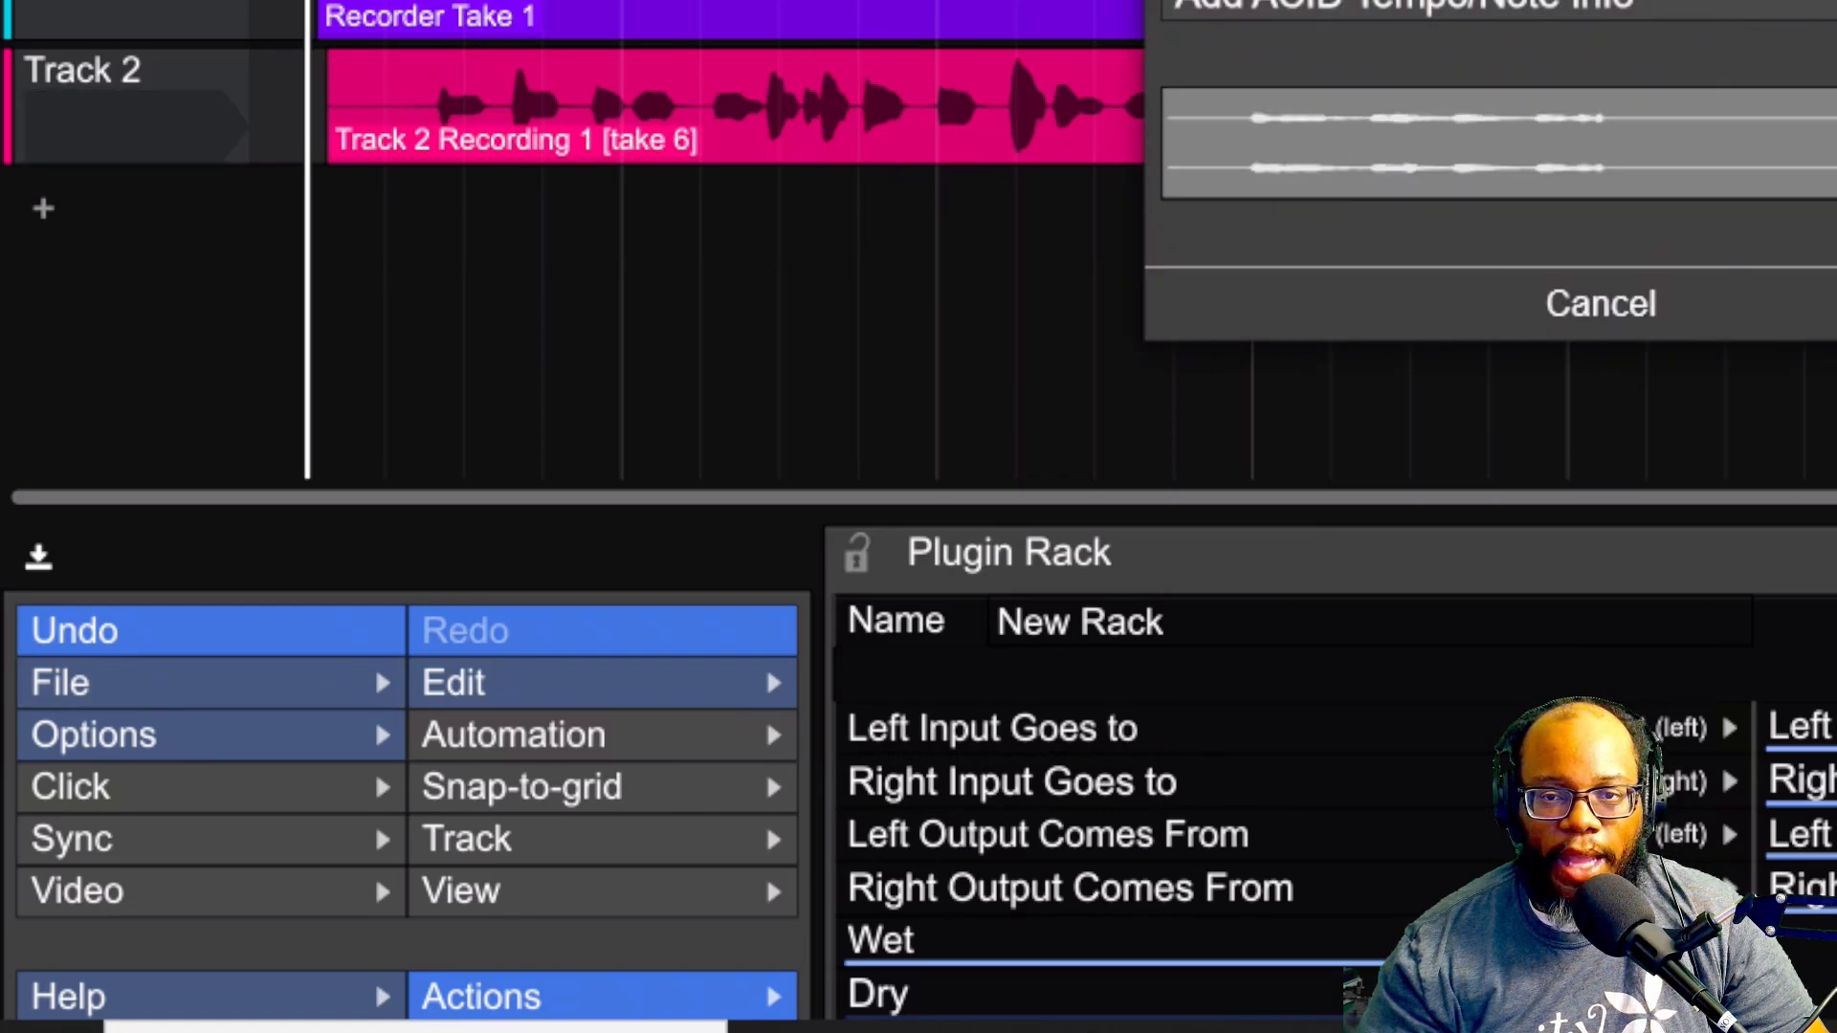
pyautogui.moveTo(1435, 0); pyautogui.dragTo(322, 0)
pyautogui.moveTo(533, 0); pyautogui.dragTo(506, 197)
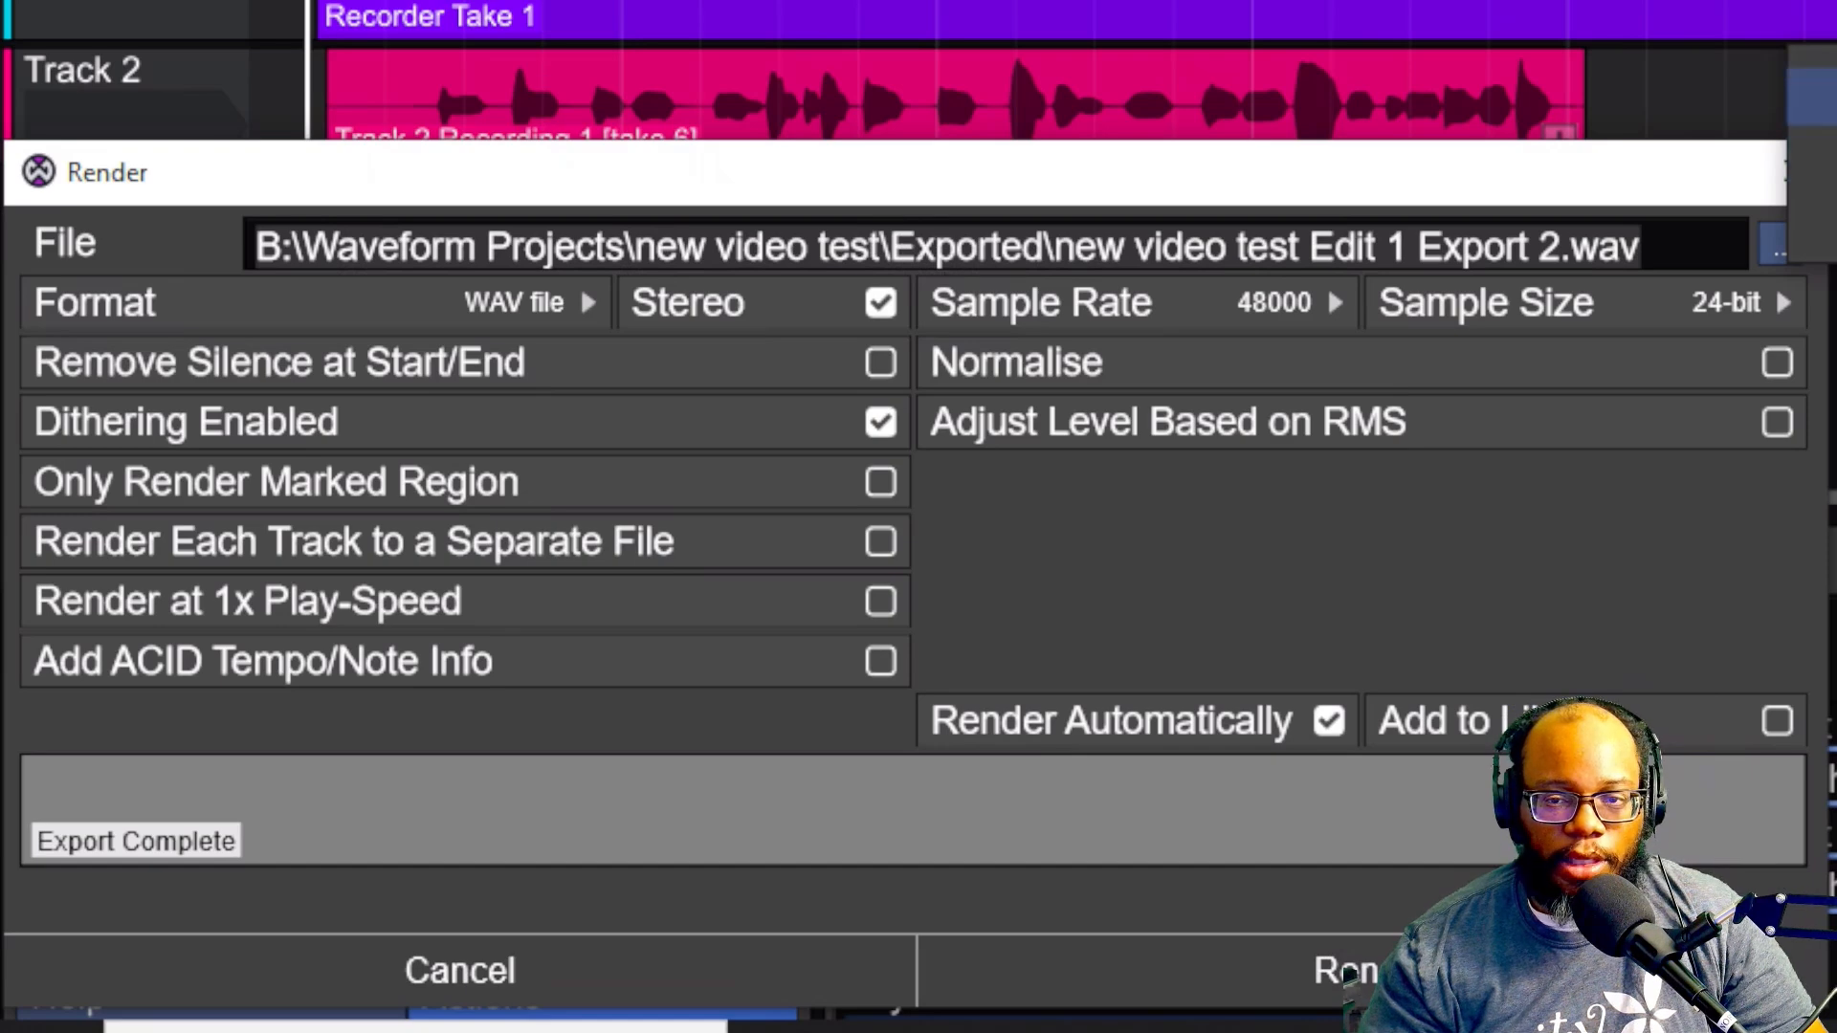
pyautogui.click(1774, 246)
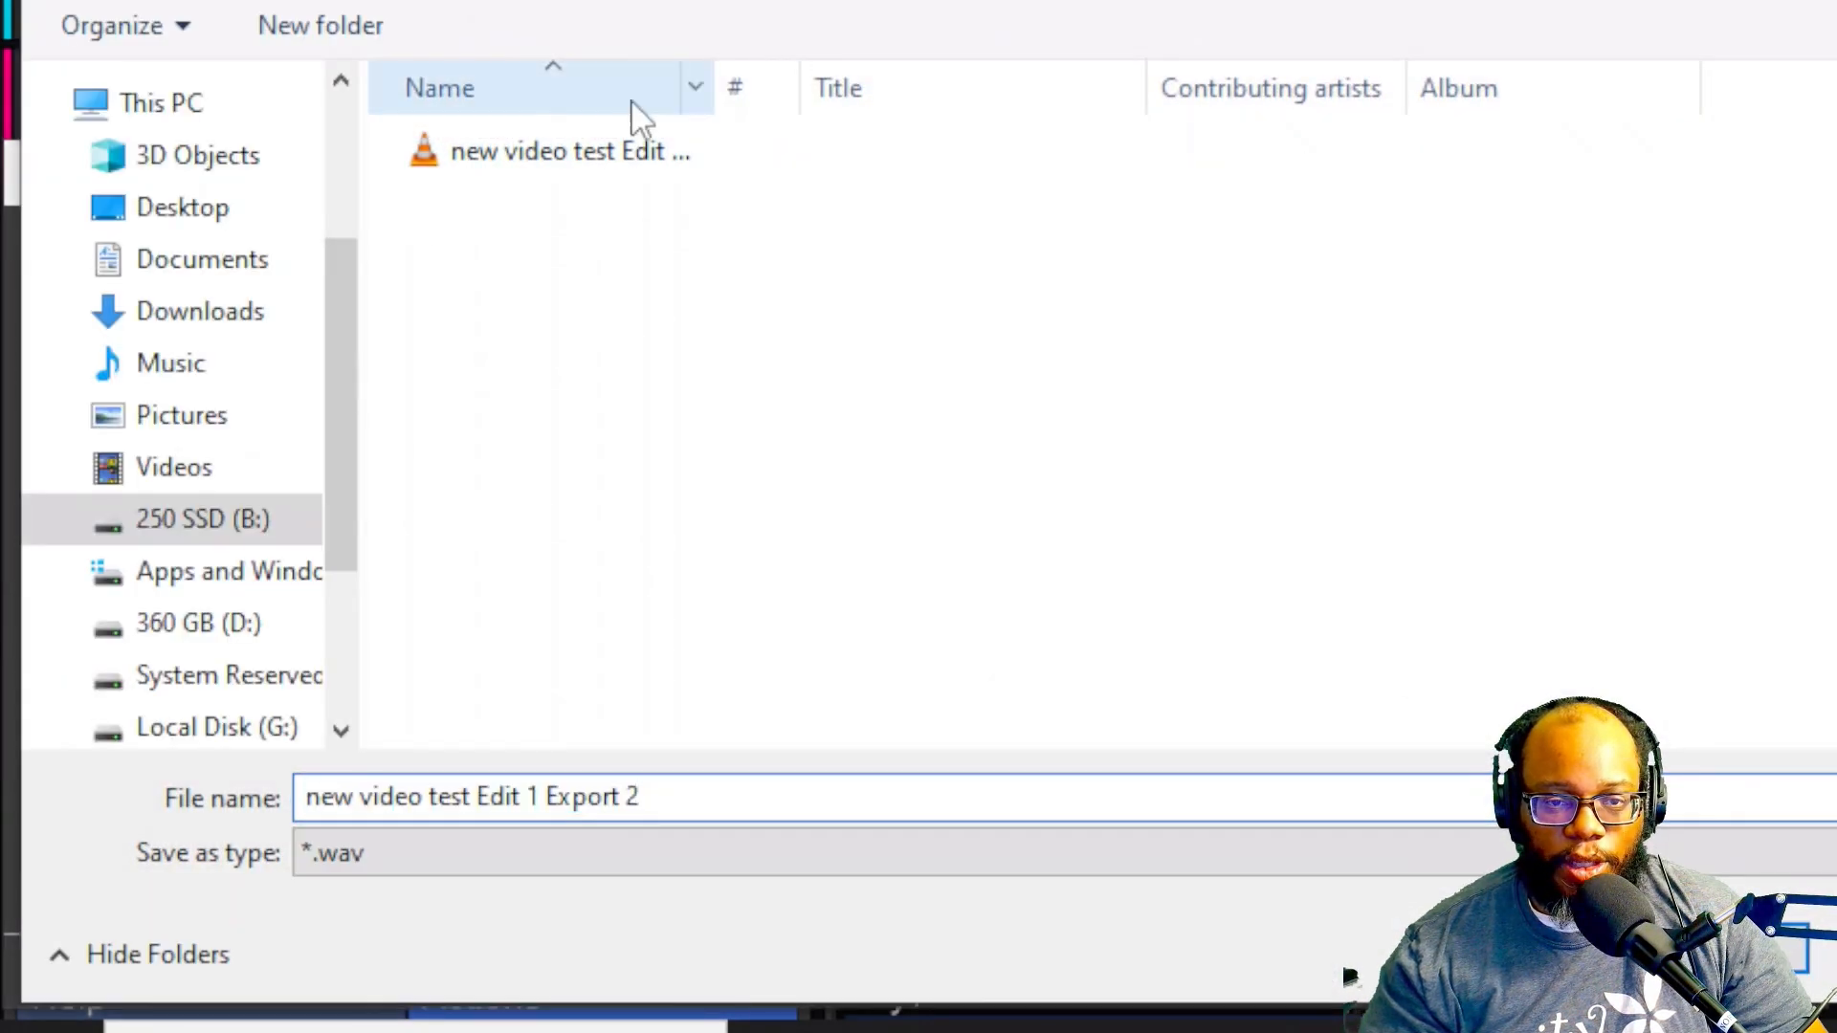
pyautogui.click(127, 379)
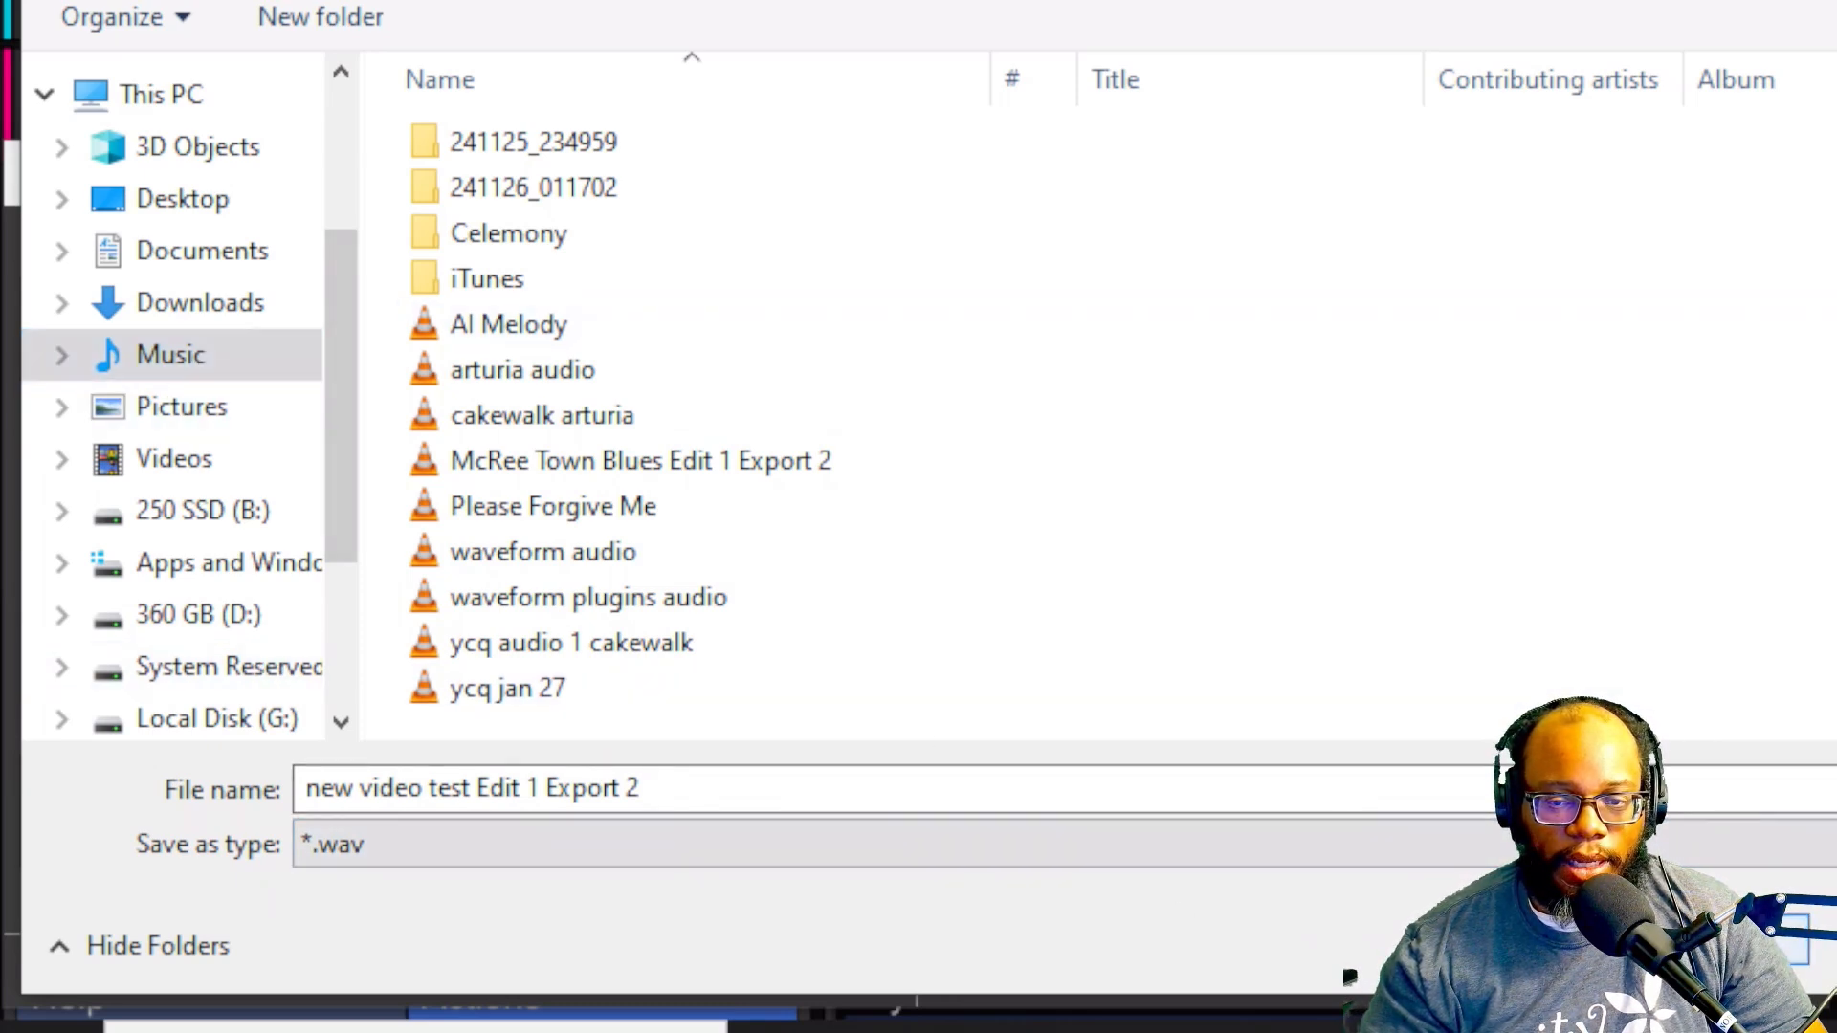
pyautogui.click(1349, 975)
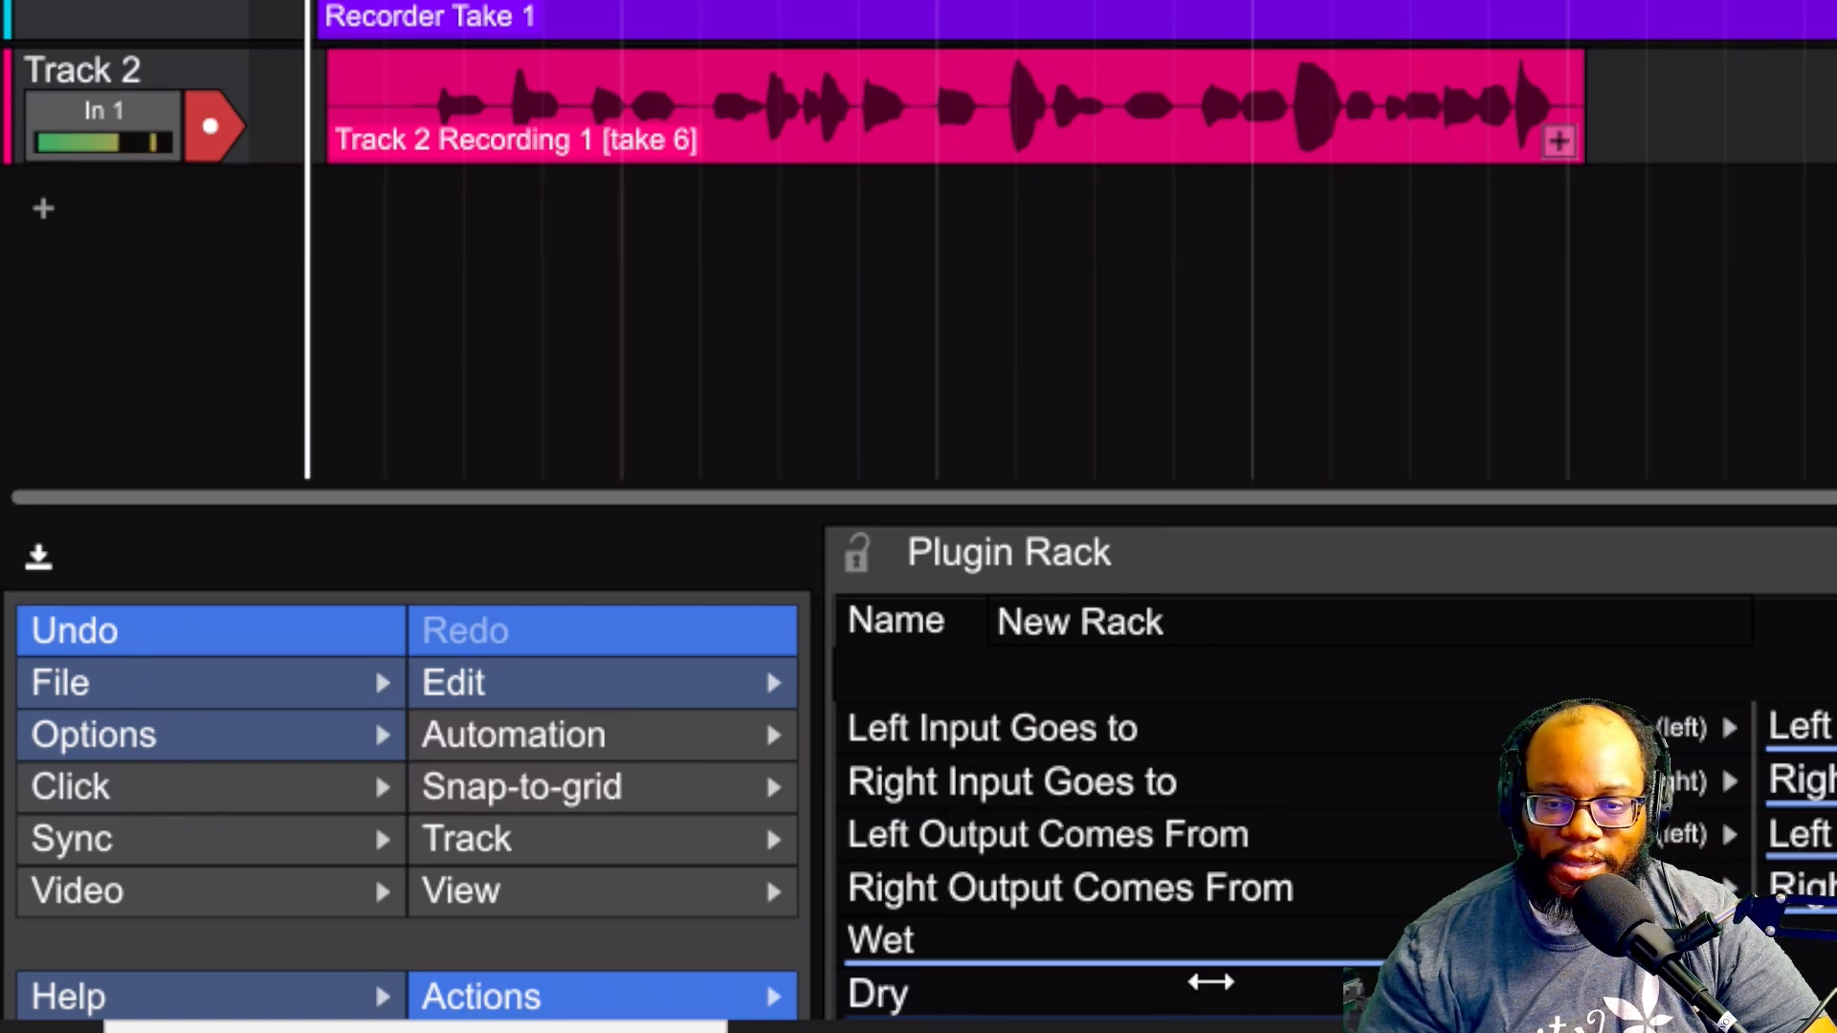
pyautogui.click(102, 111)
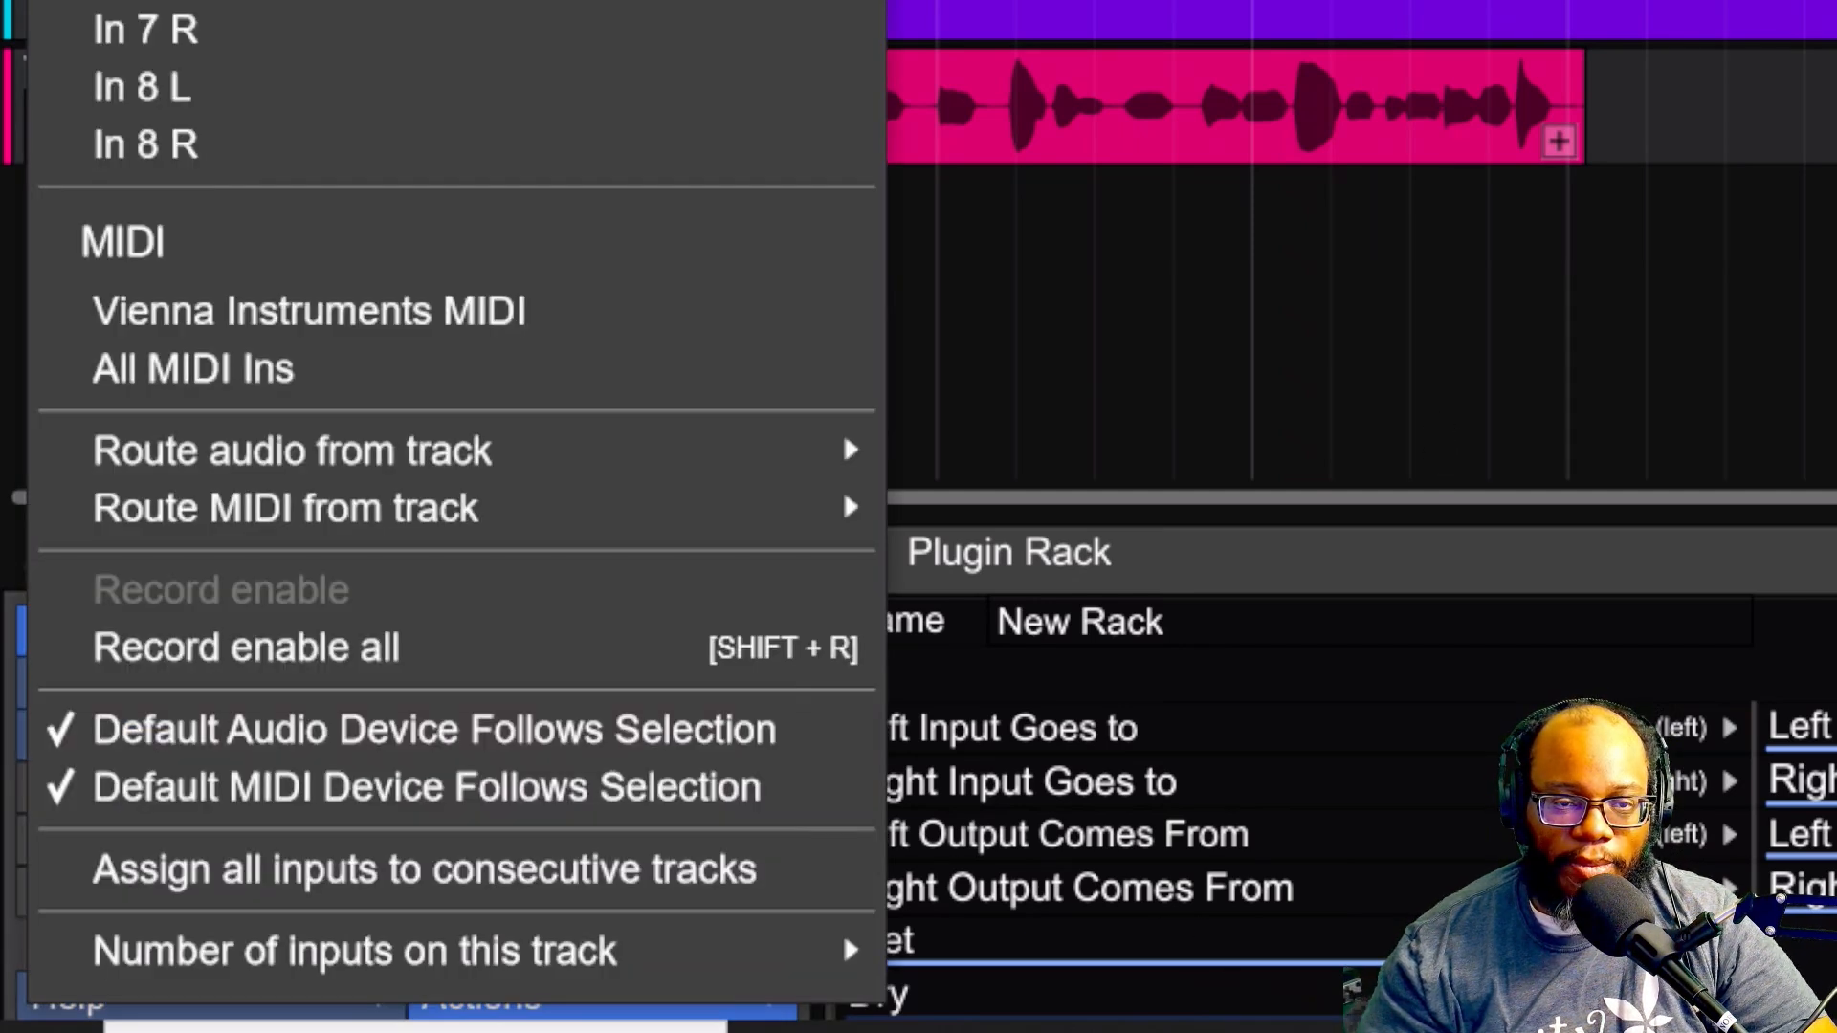
pyautogui.click(1447, 322)
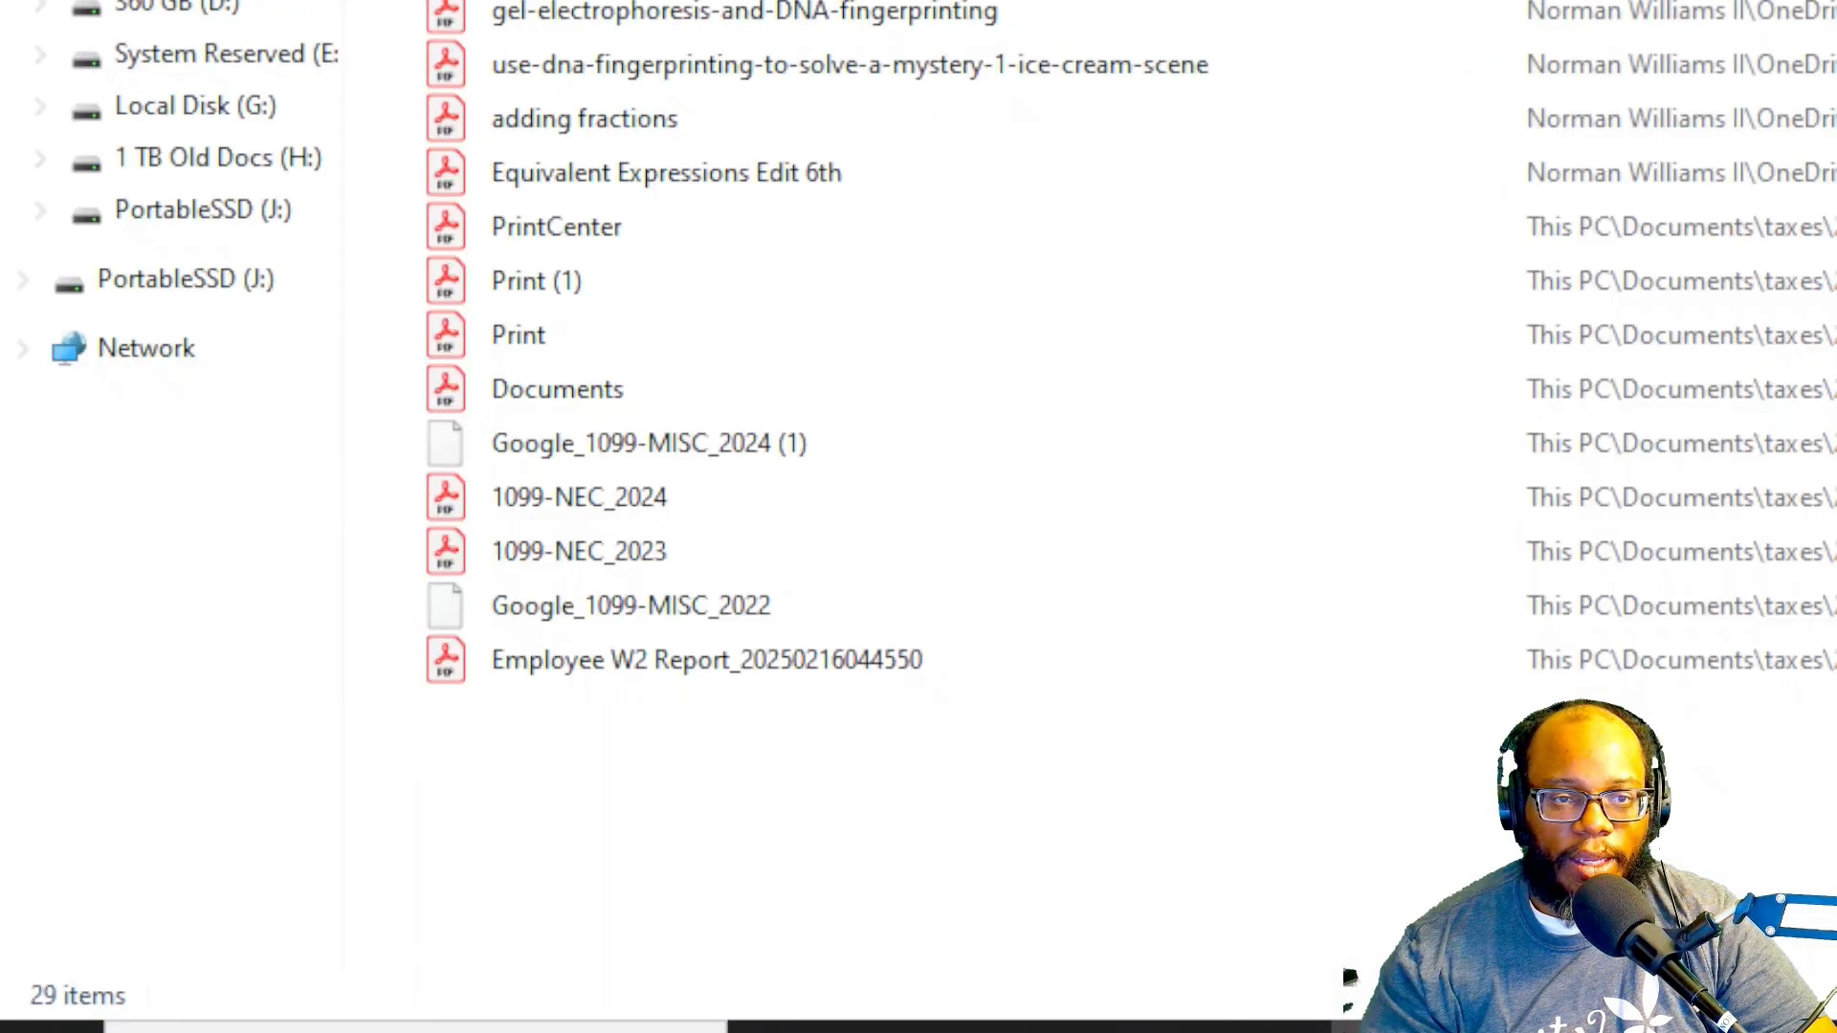
# Step: Locate the exported audio file in the Music folder in File Explorer and select it
pyautogui.click(172, 0)
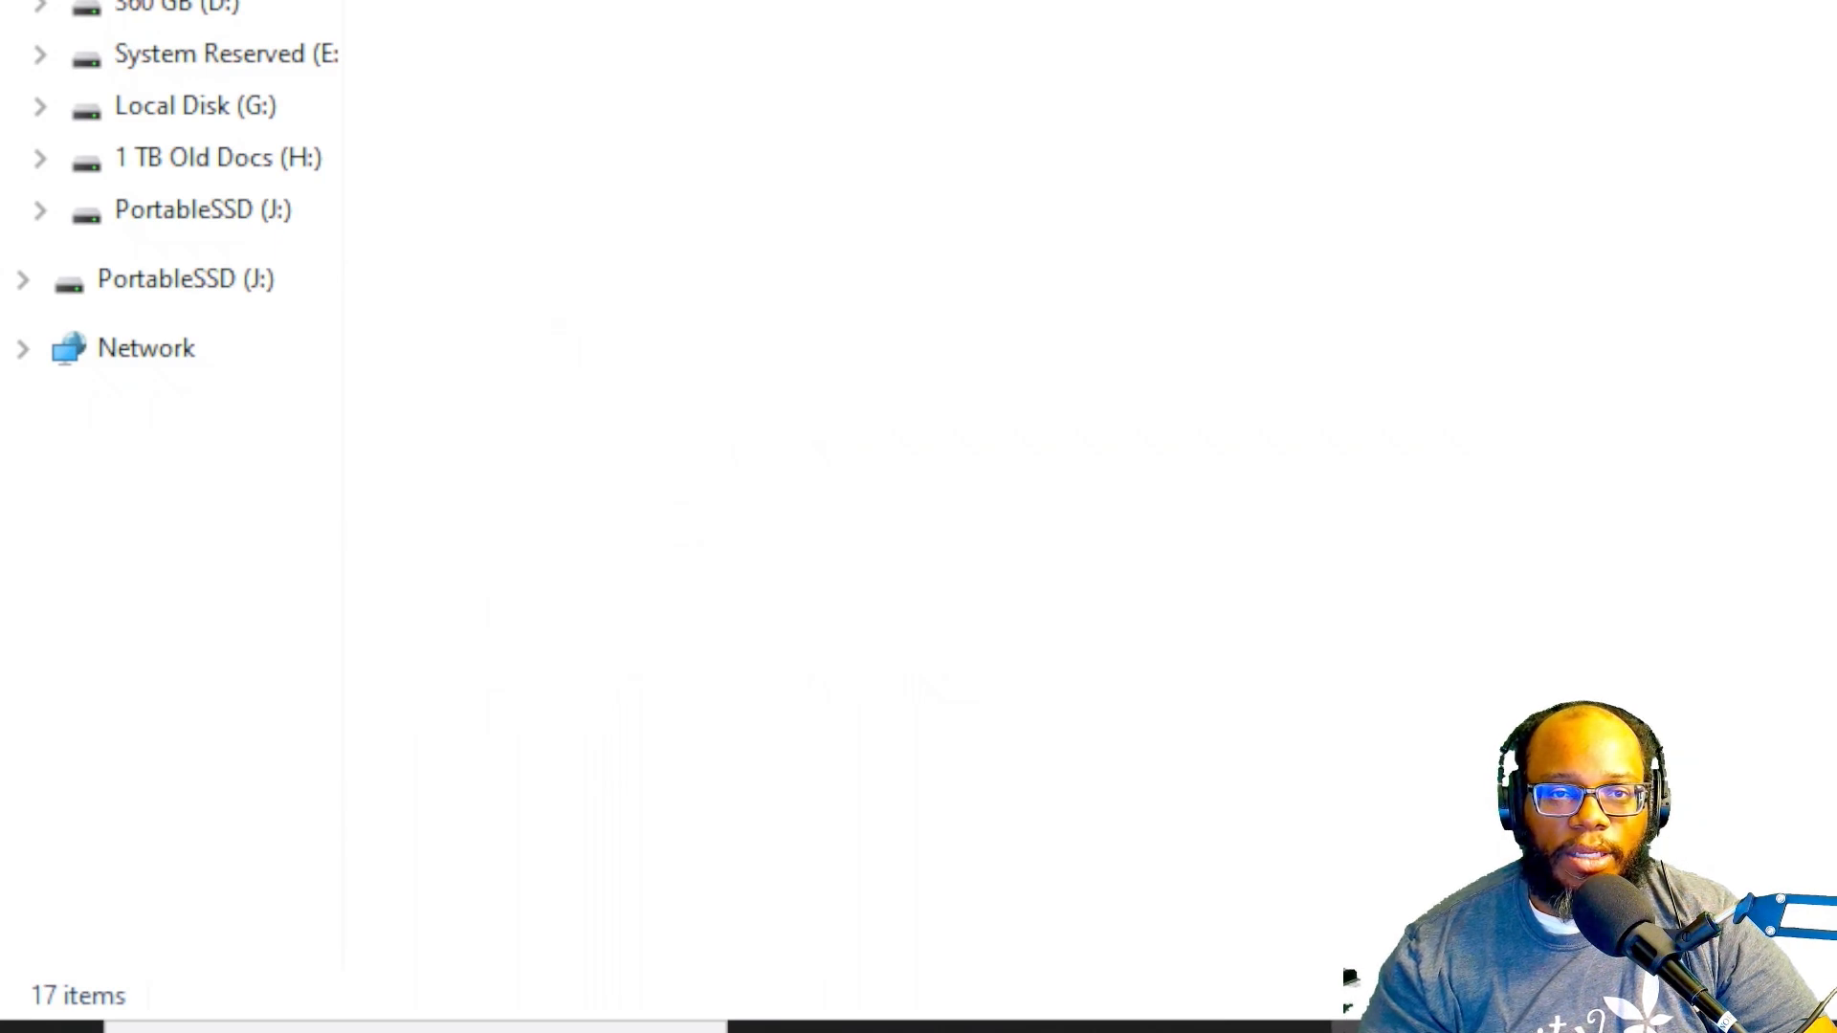
pyautogui.click(574, 0)
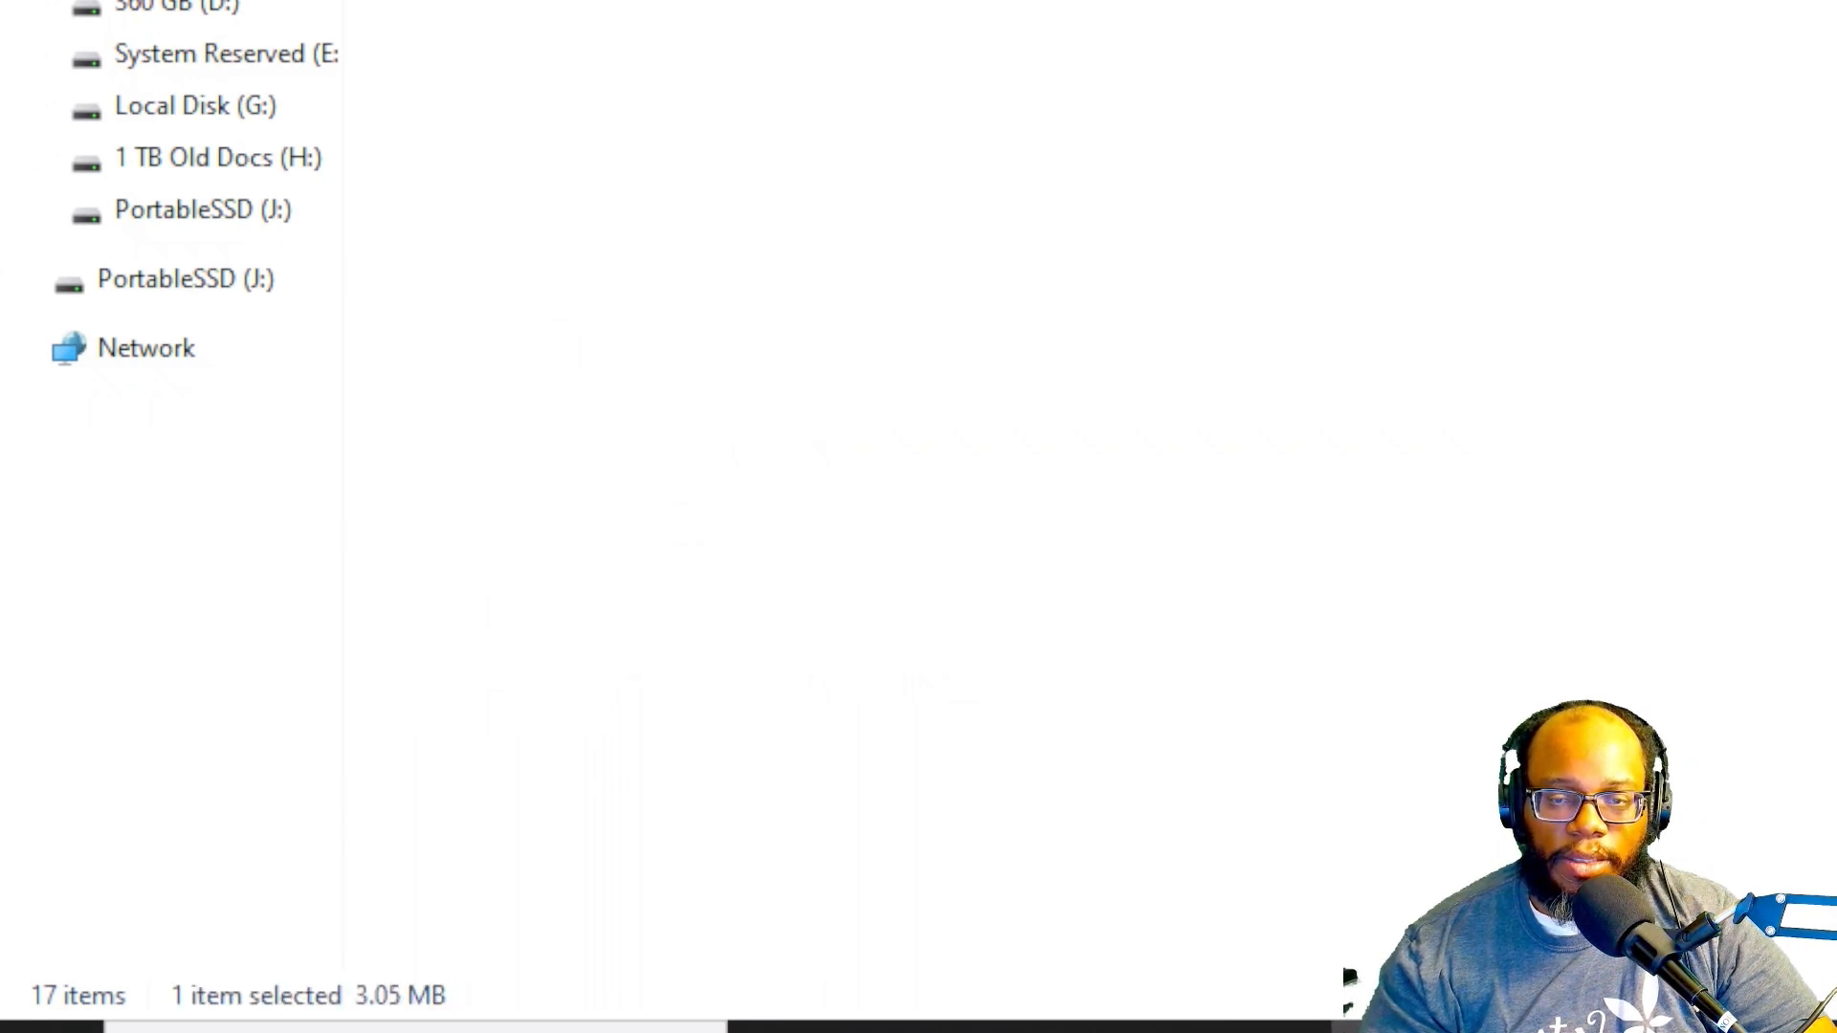